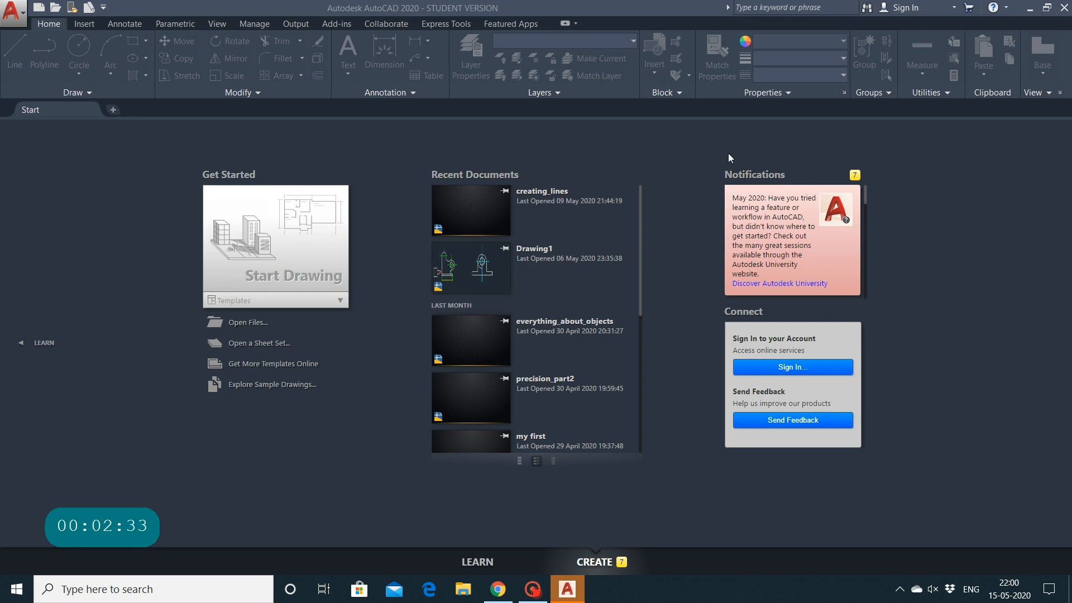
Start a new blank drawing from the default template
left_click(244, 273)
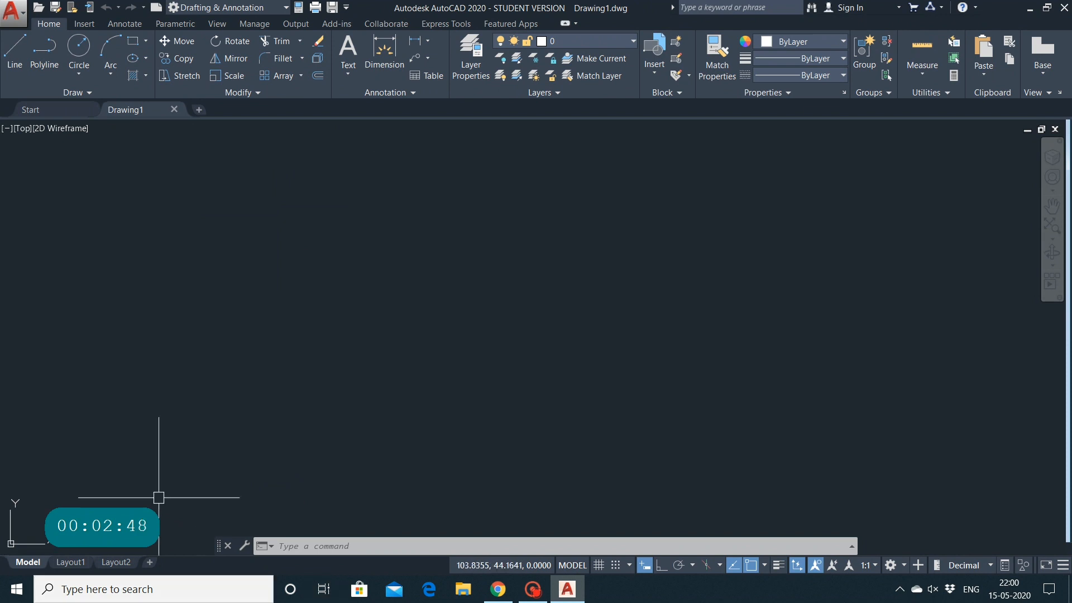
left_click(309, 545)
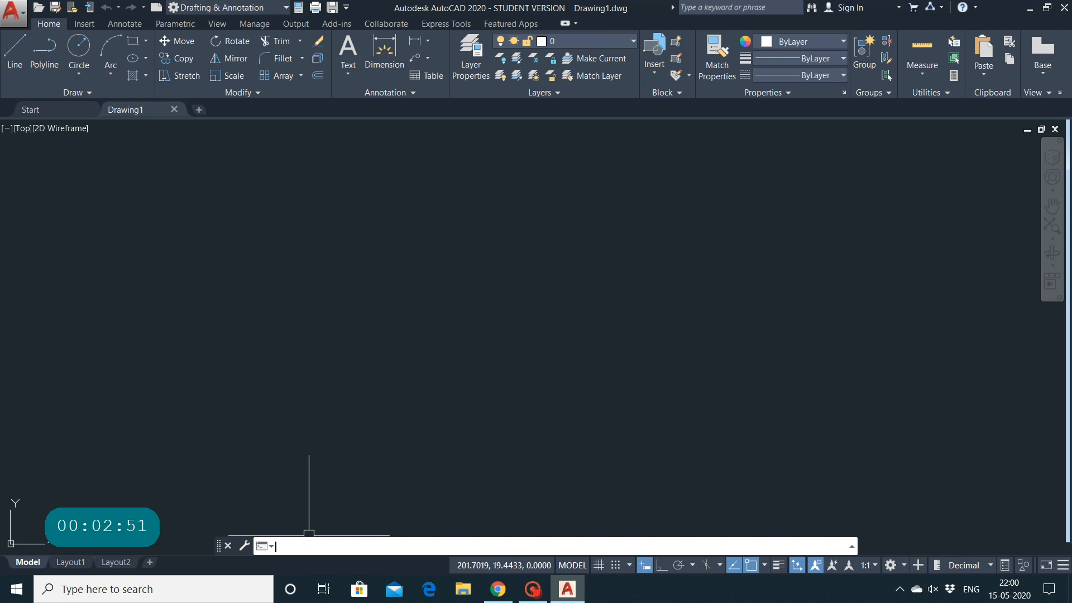
type("uni")
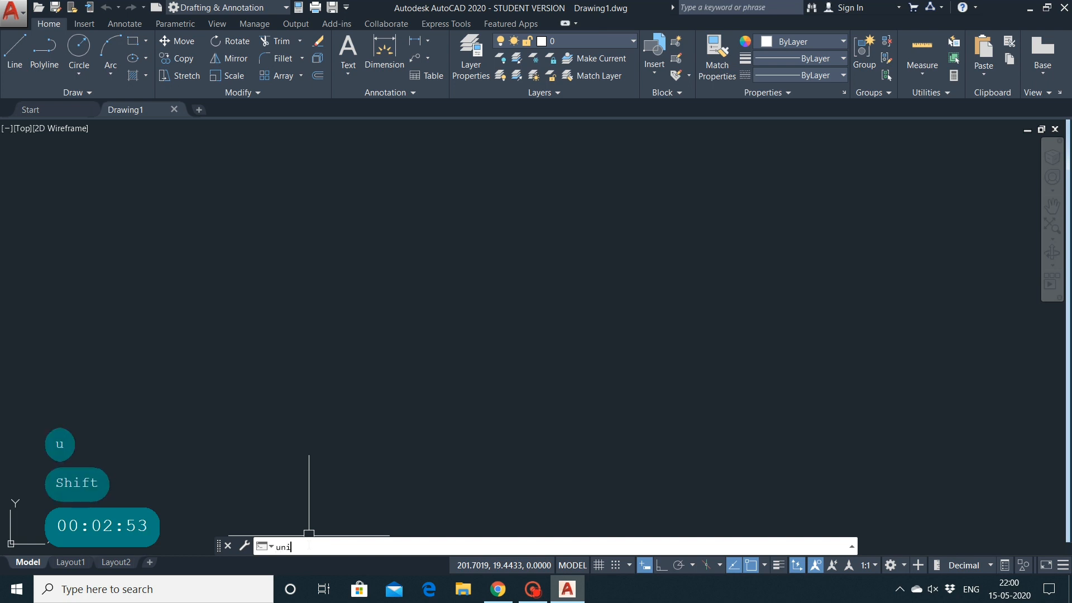
type("ts")
key("Return")
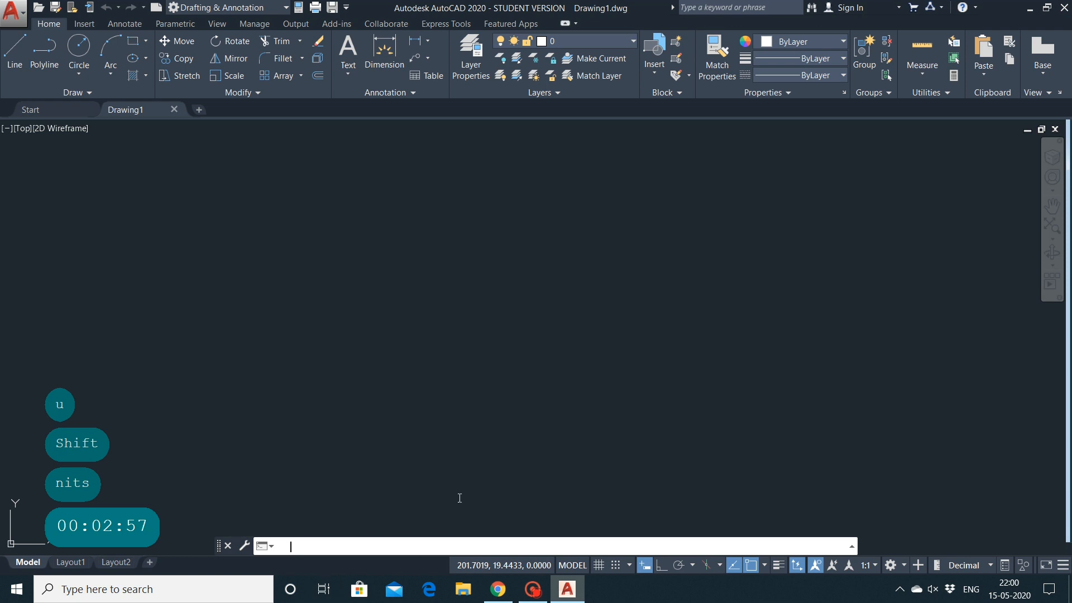
left_click(352, 545)
key("Return")
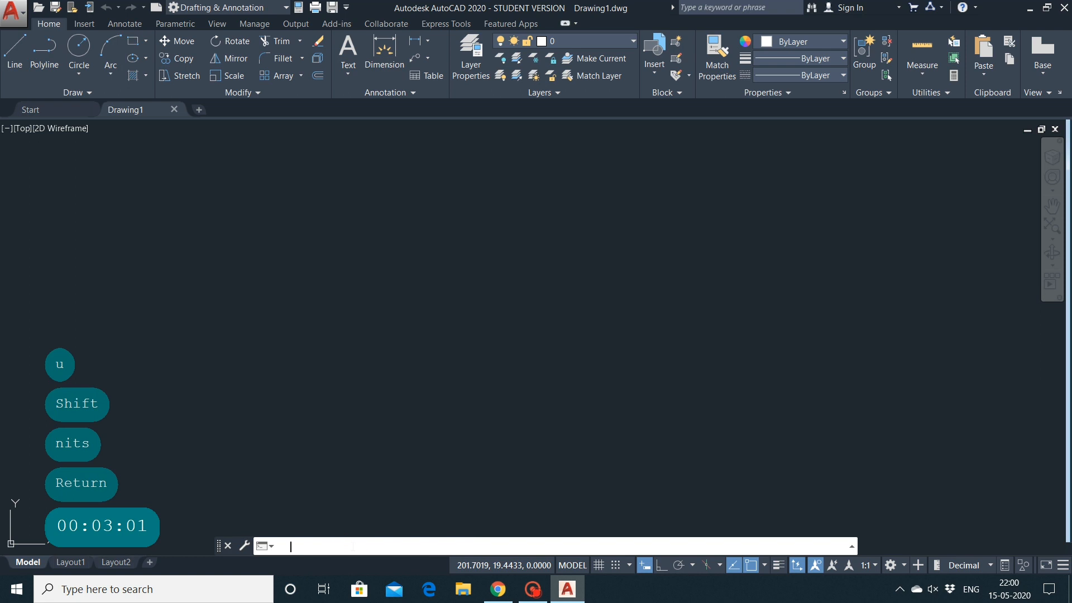
type("u")
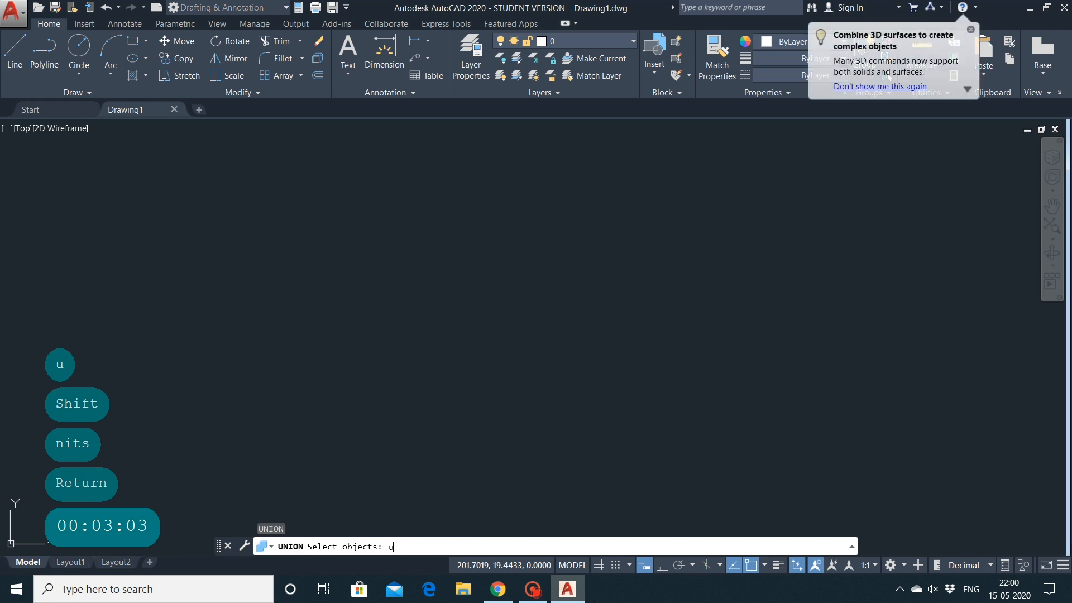
key("Escape")
key("Escape")
key("Escape")
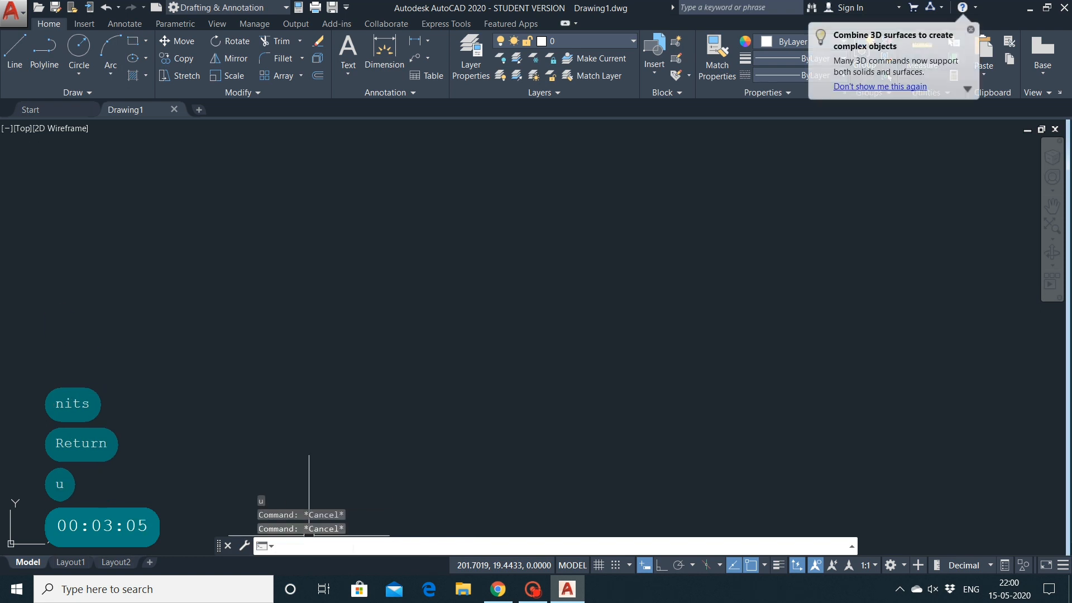
Configure the drawing units with a length precision of 0.00 and an insertion scale in centimeters
type("units")
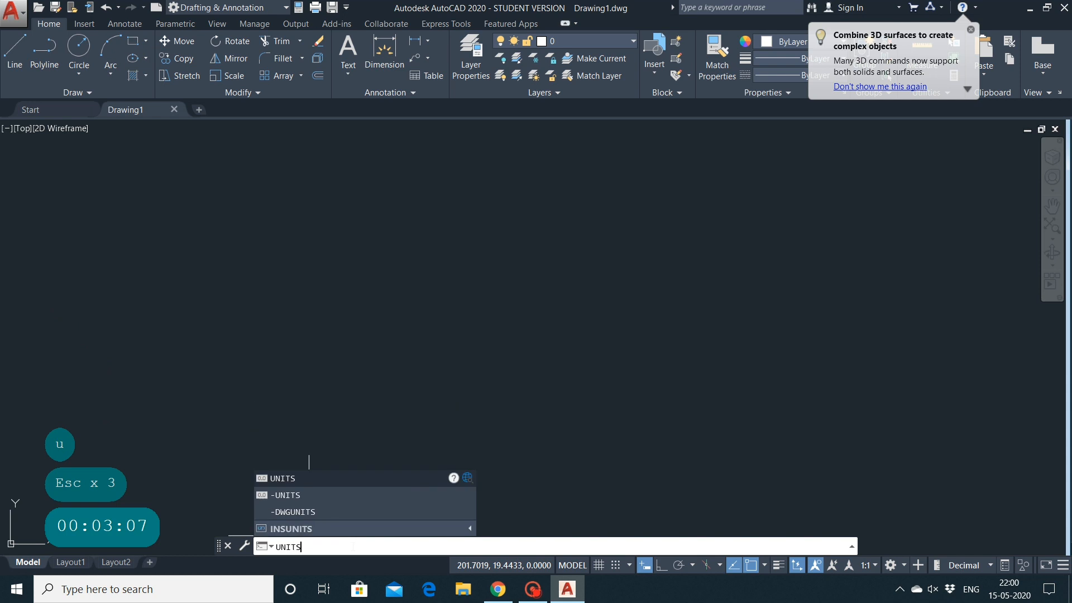
key("Return")
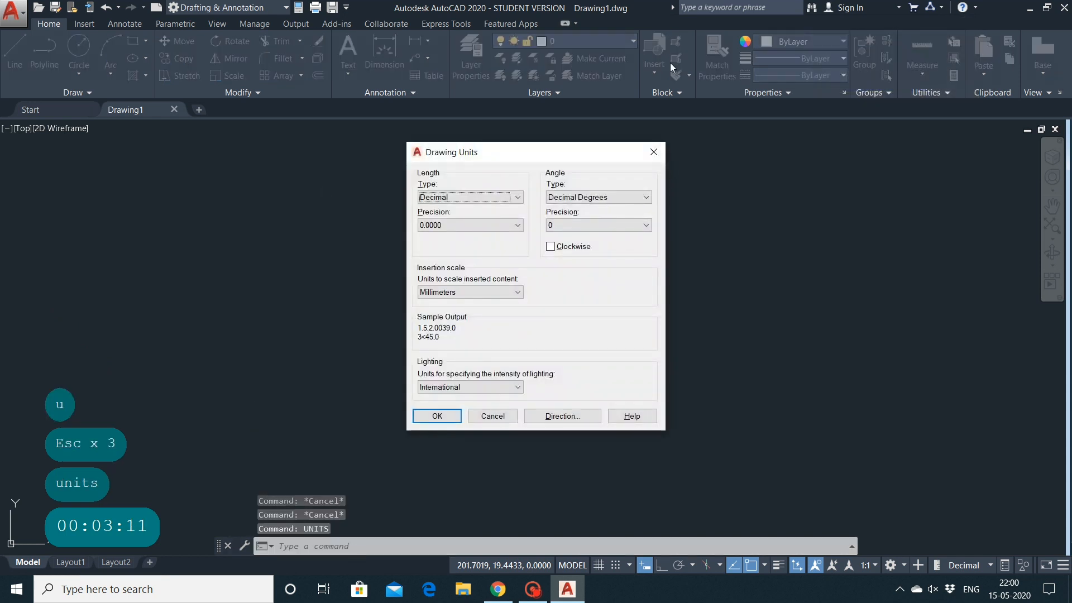
left_click(515, 223)
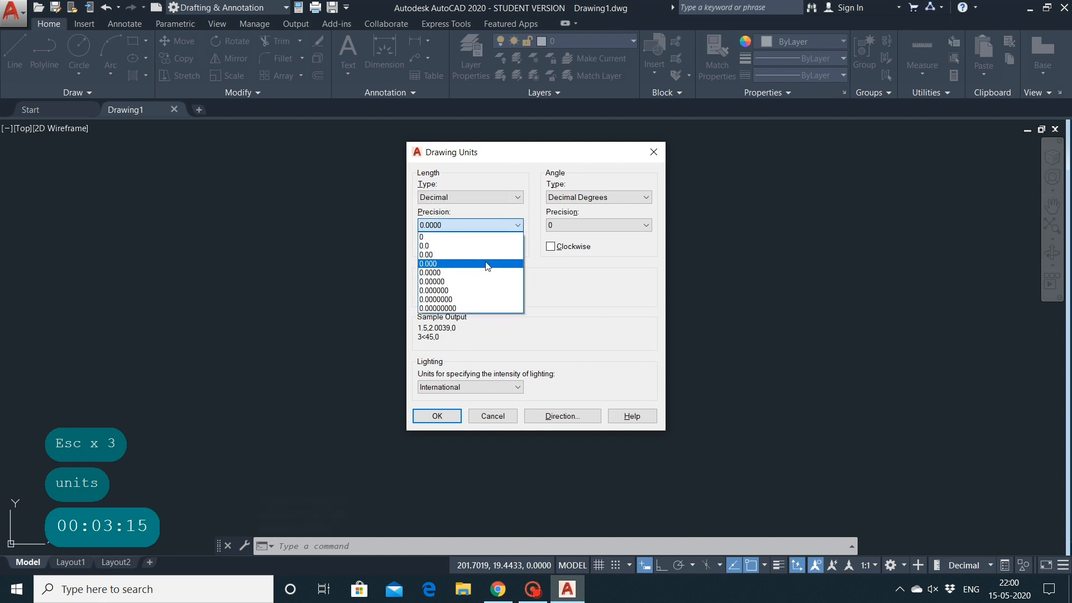
left_click(479, 255)
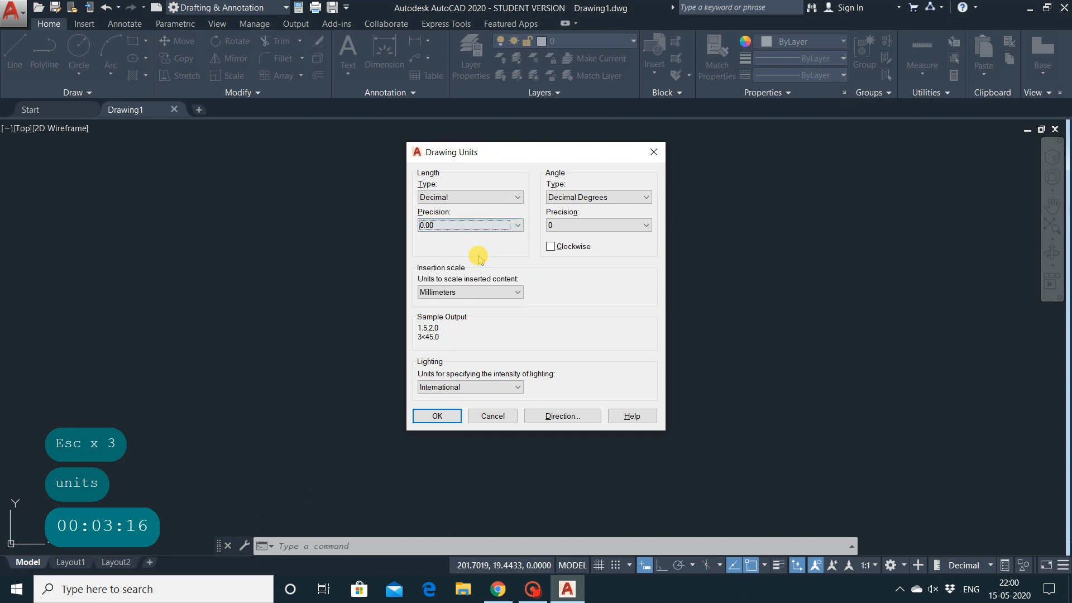
left_click(471, 292)
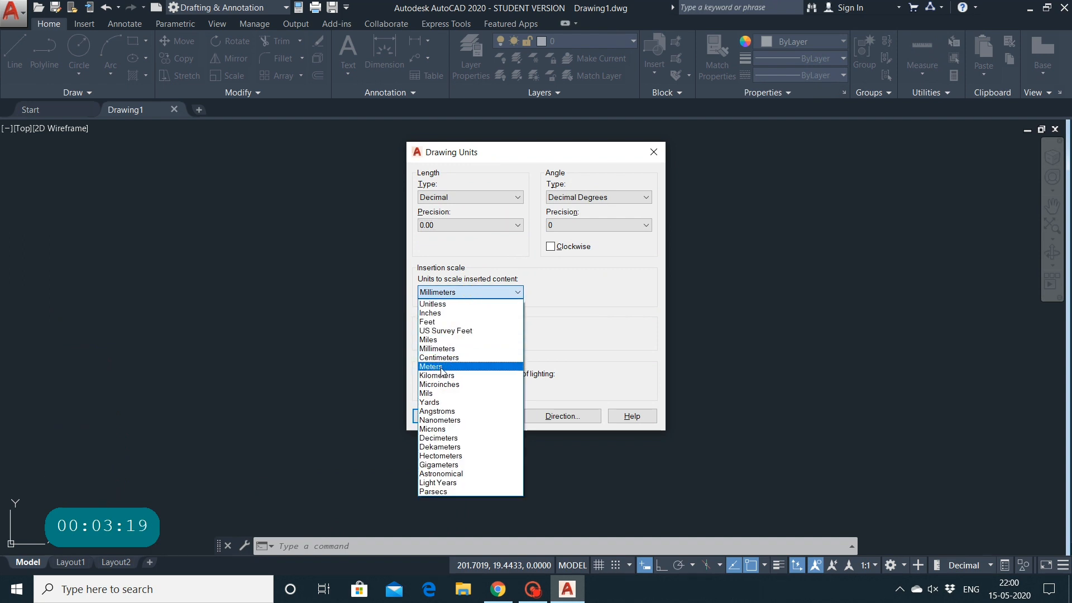
left_click(442, 357)
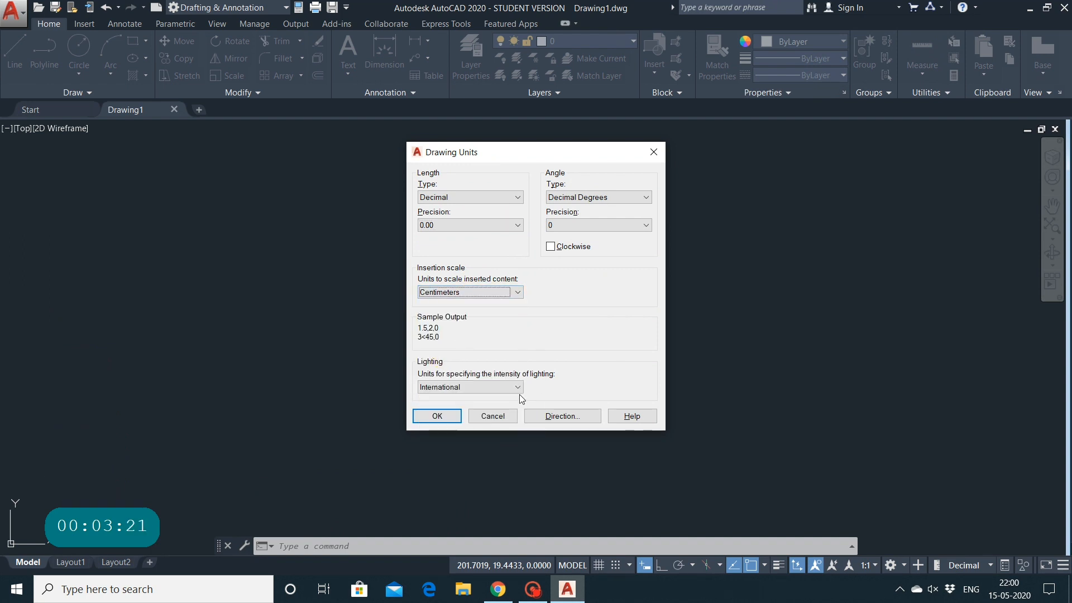
left_click(436, 415)
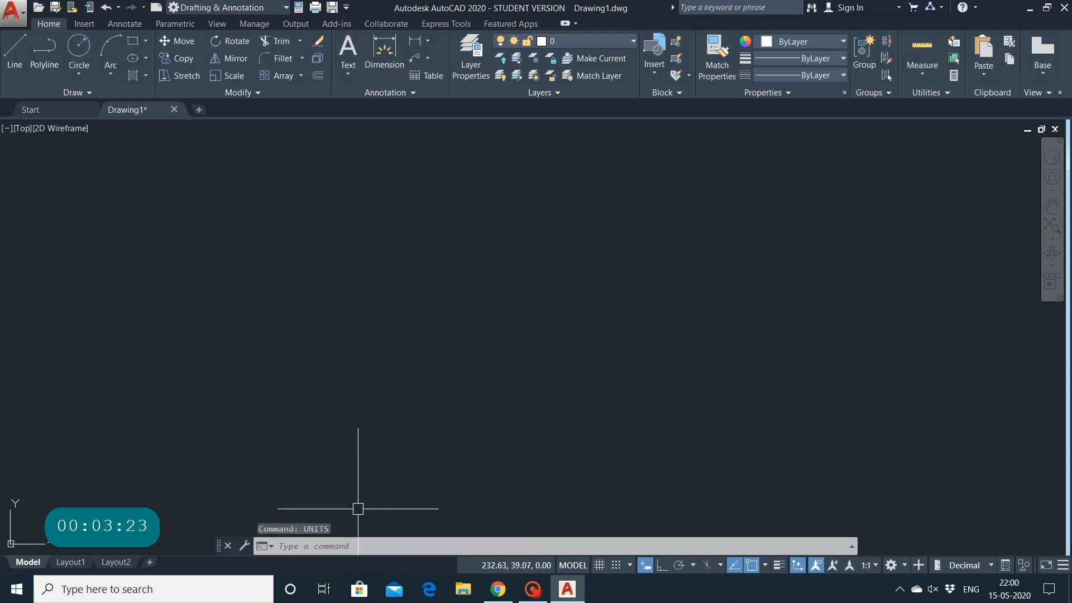
Set the model space limits to 800,800 for the lower left corner and 1200,1200 for the upper right, and zoom to All
left_click(346, 547)
type("limi")
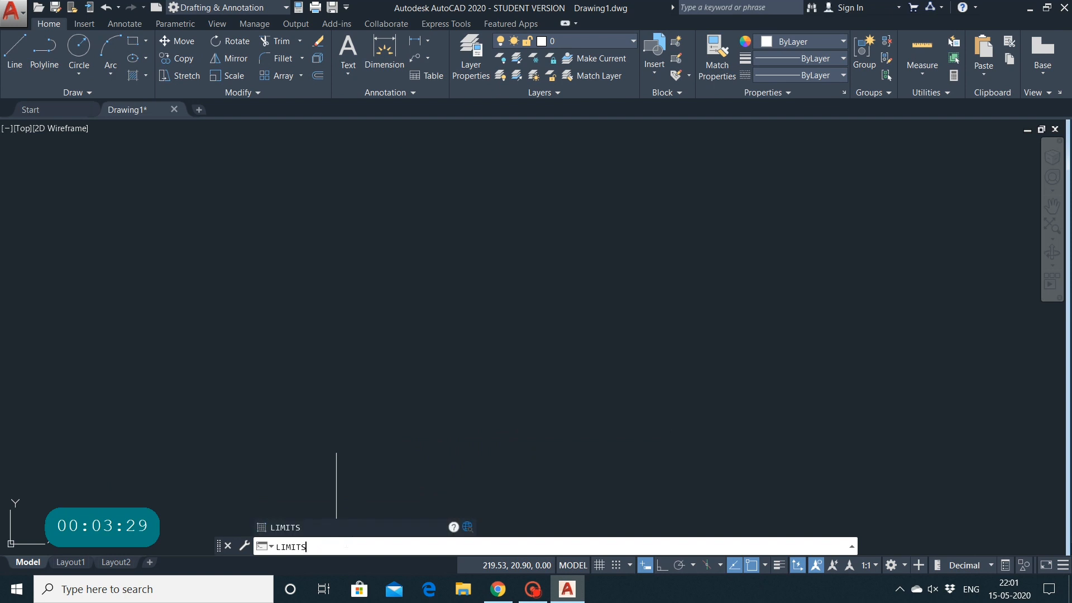
key("Return")
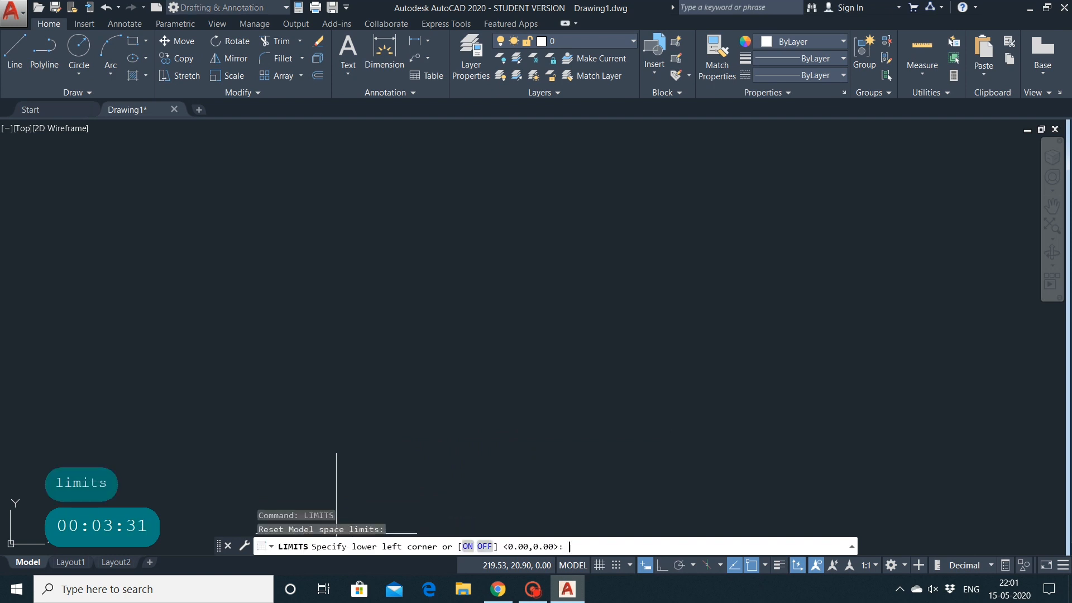
type("800")
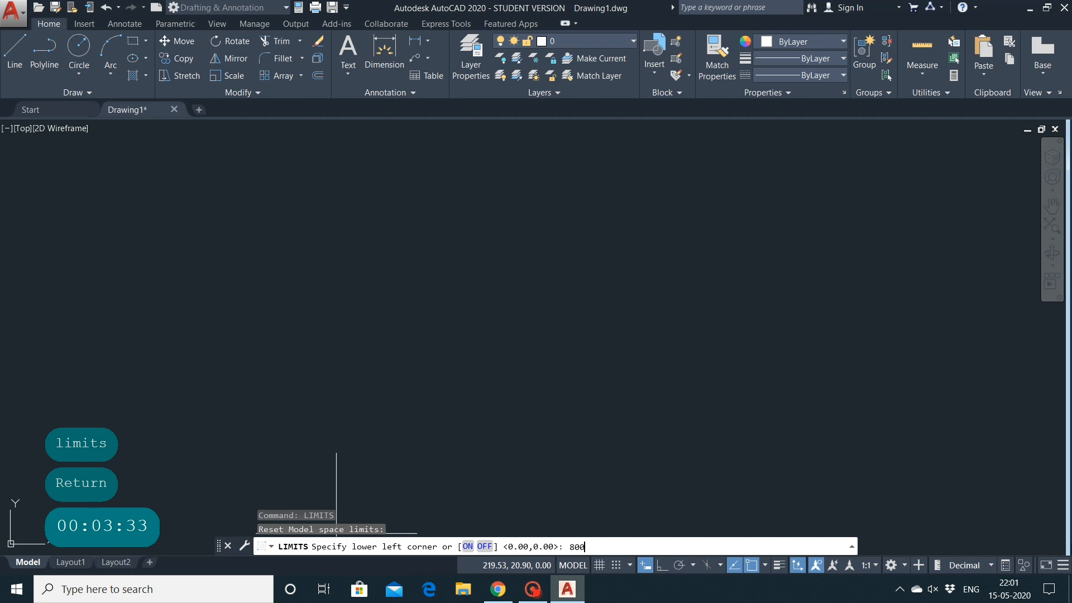
type(",800")
key("Return")
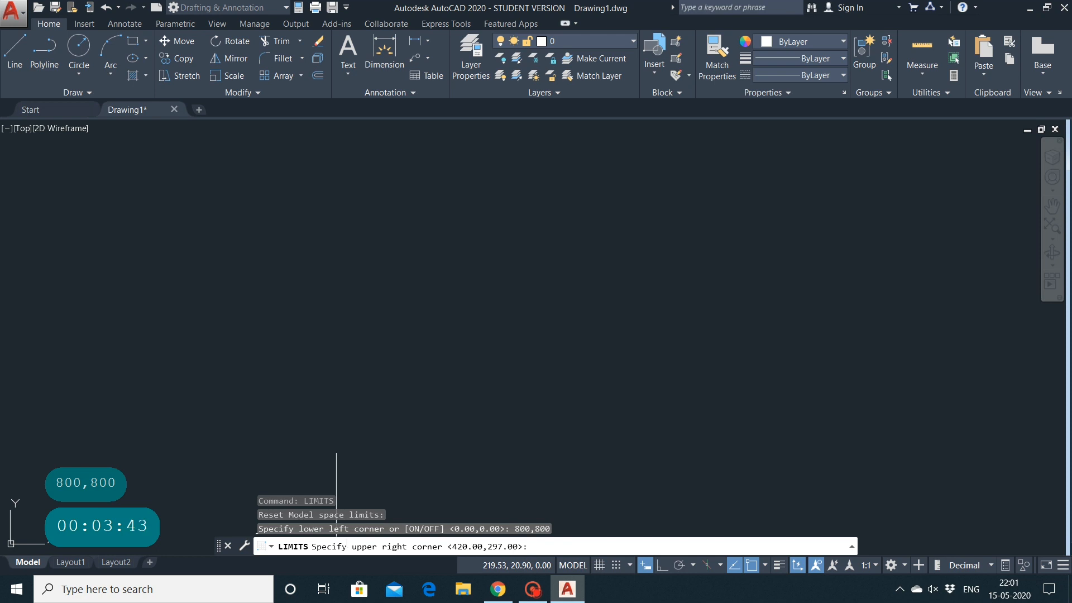
type("1200,1200")
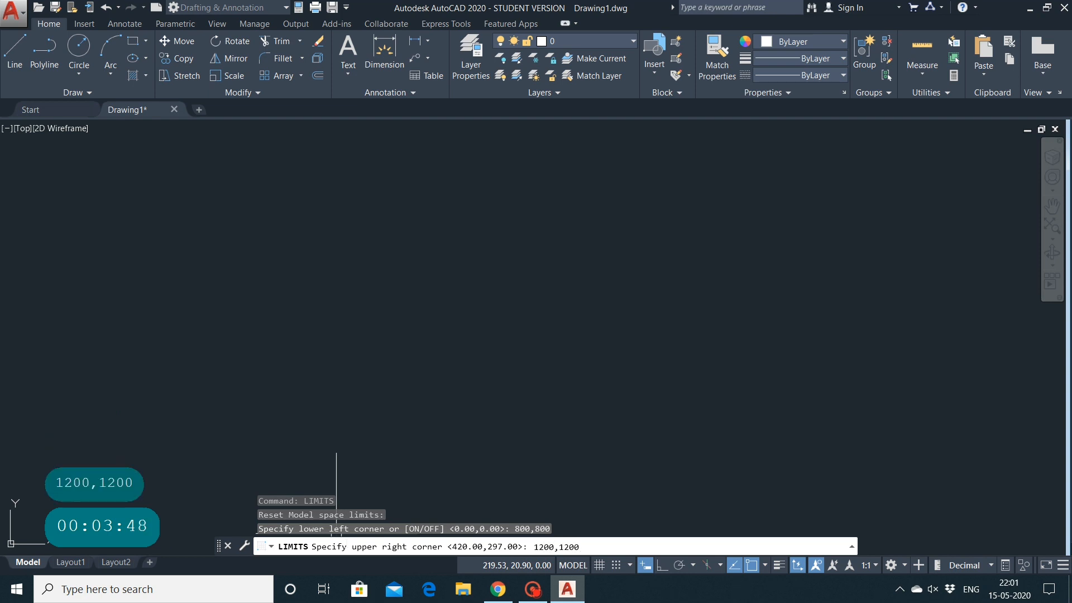
key("Return")
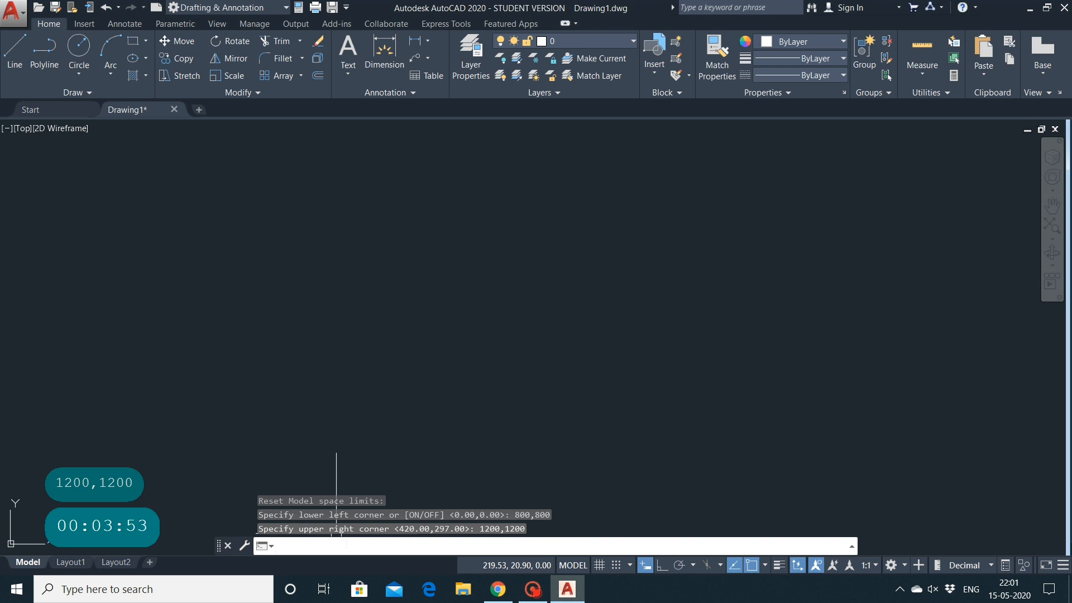
type("z")
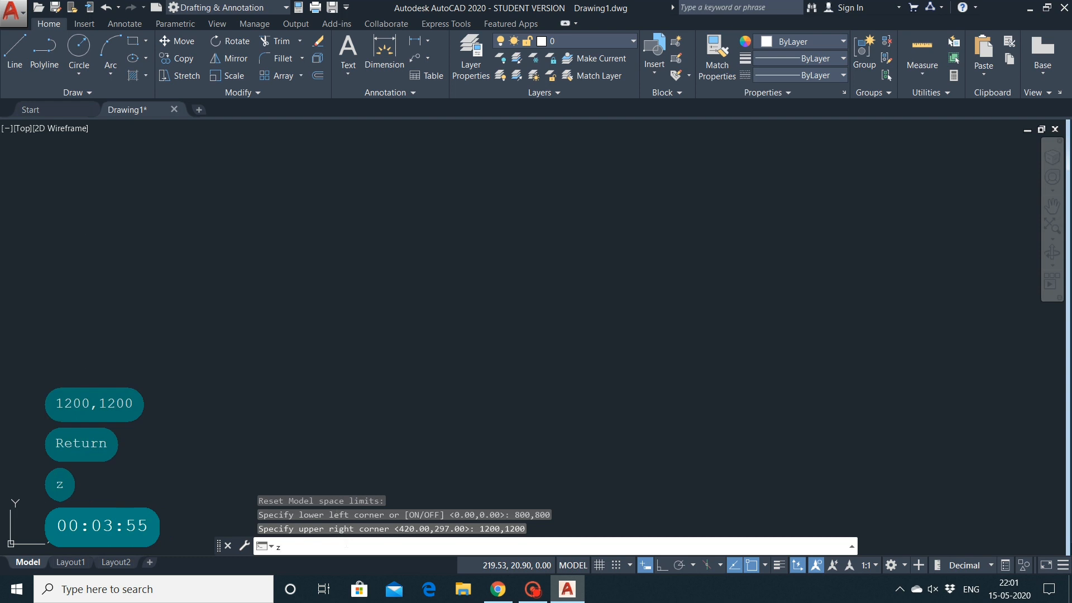
key("Return")
type("a")
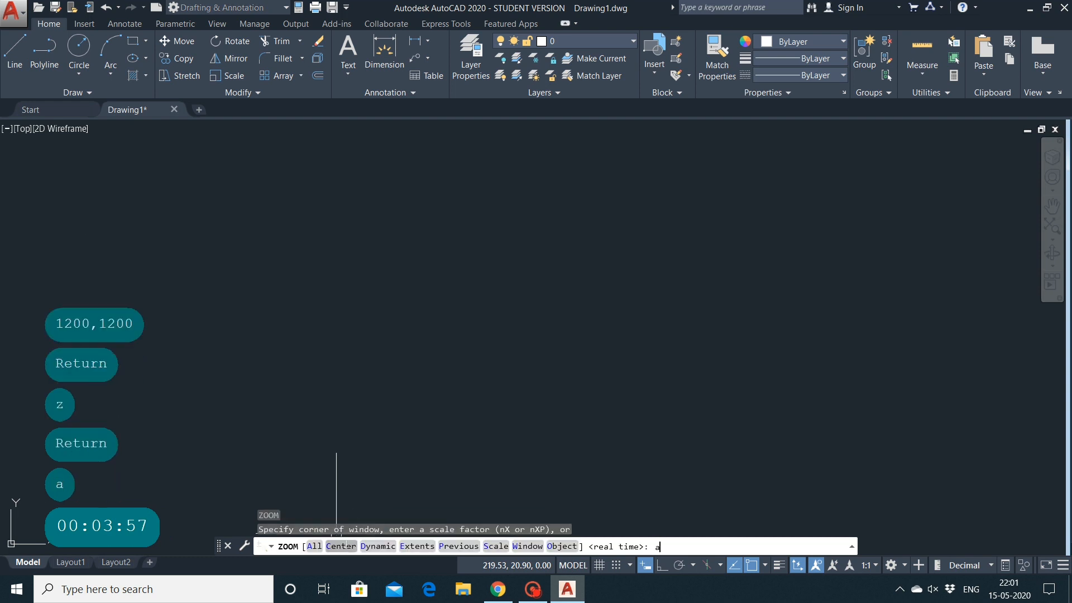
key("Return")
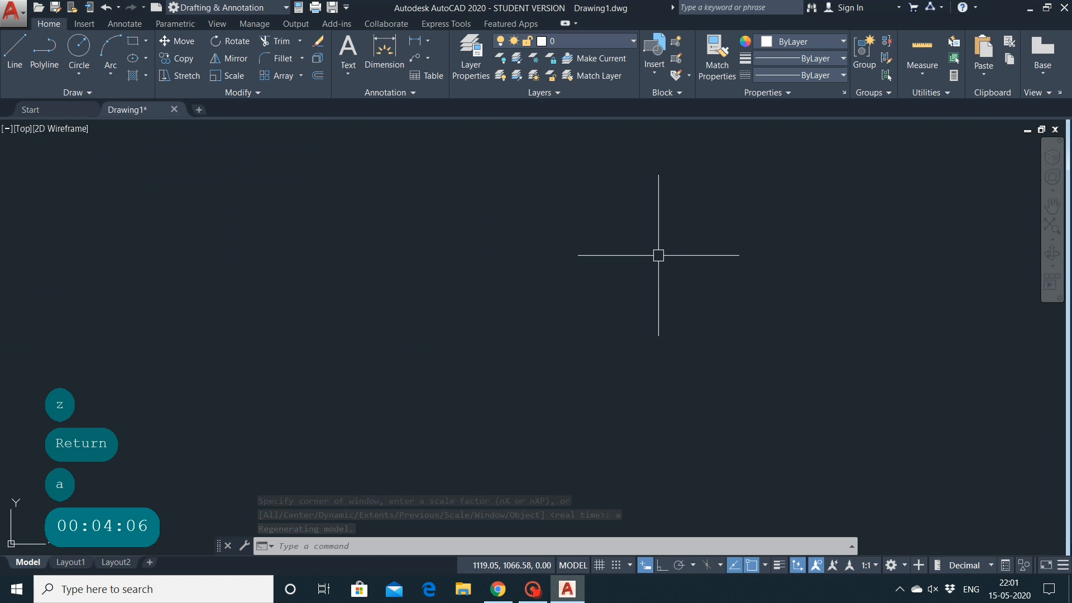
Draw a rectangle with a length of 200 and a width of 100 using the Dimensions option
left_click(144, 41)
left_click(169, 58)
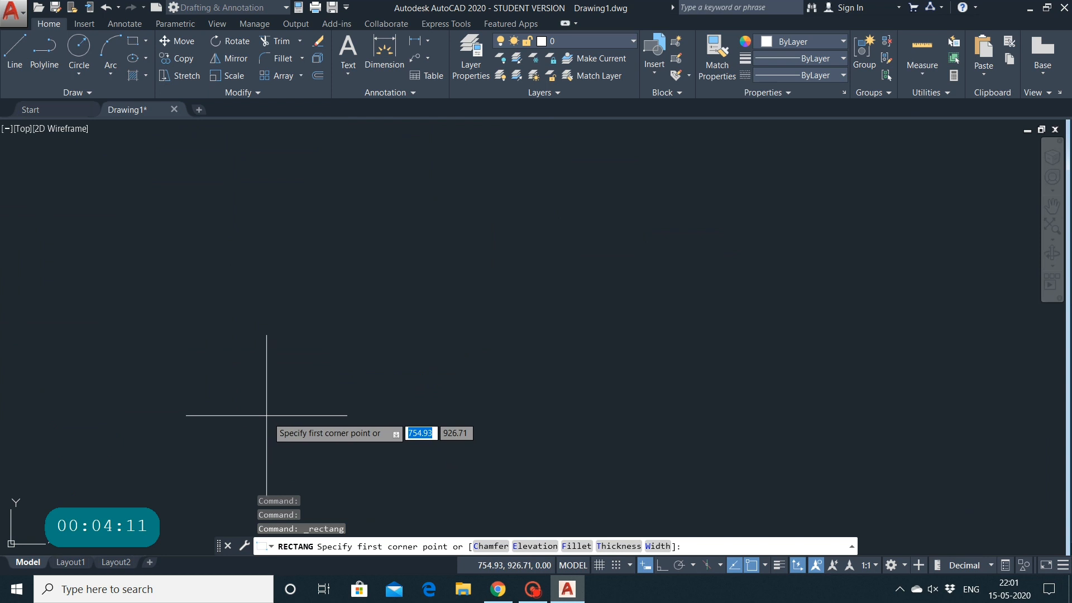
left_click(134, 441)
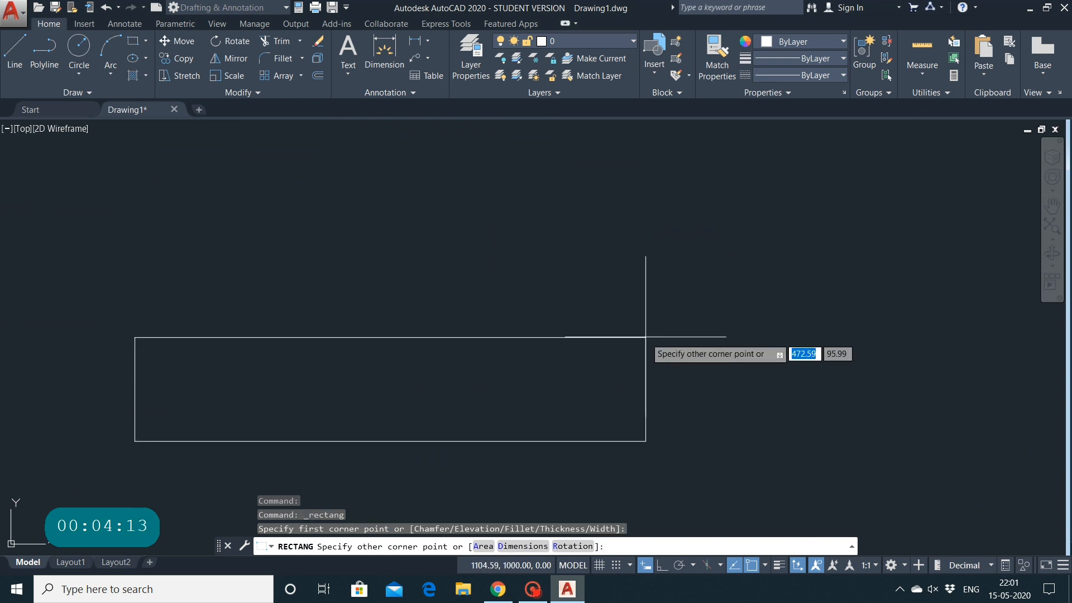
left_click(546, 545)
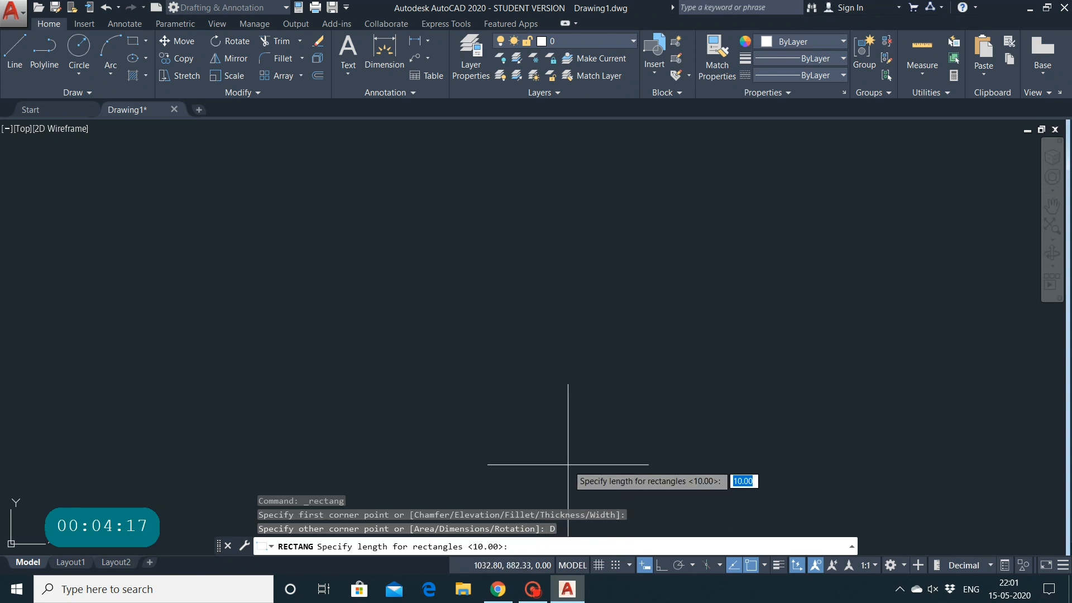
type("200")
key("Return")
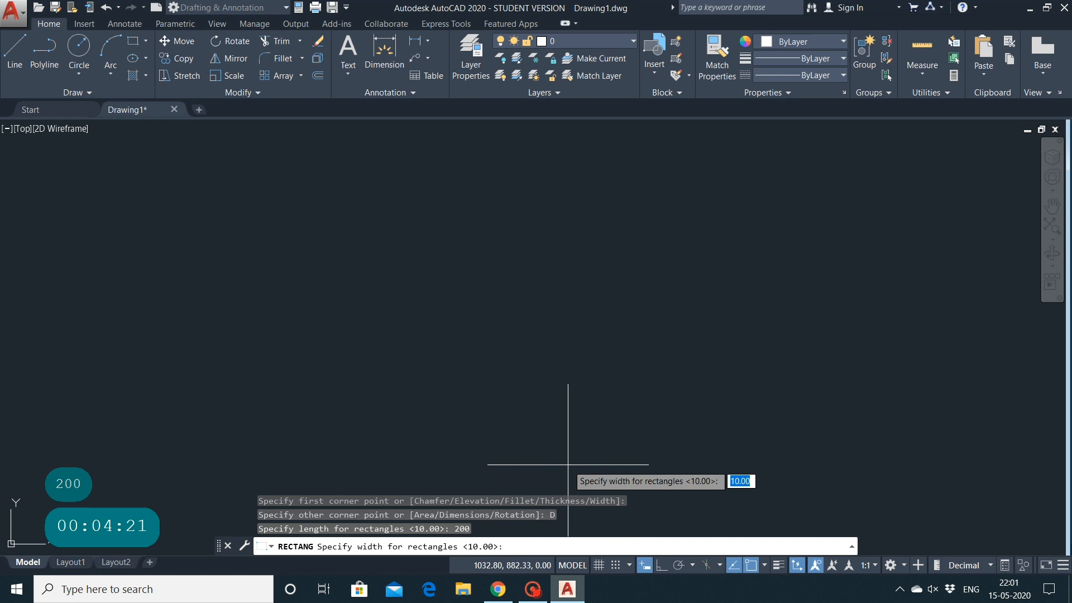
type("10")
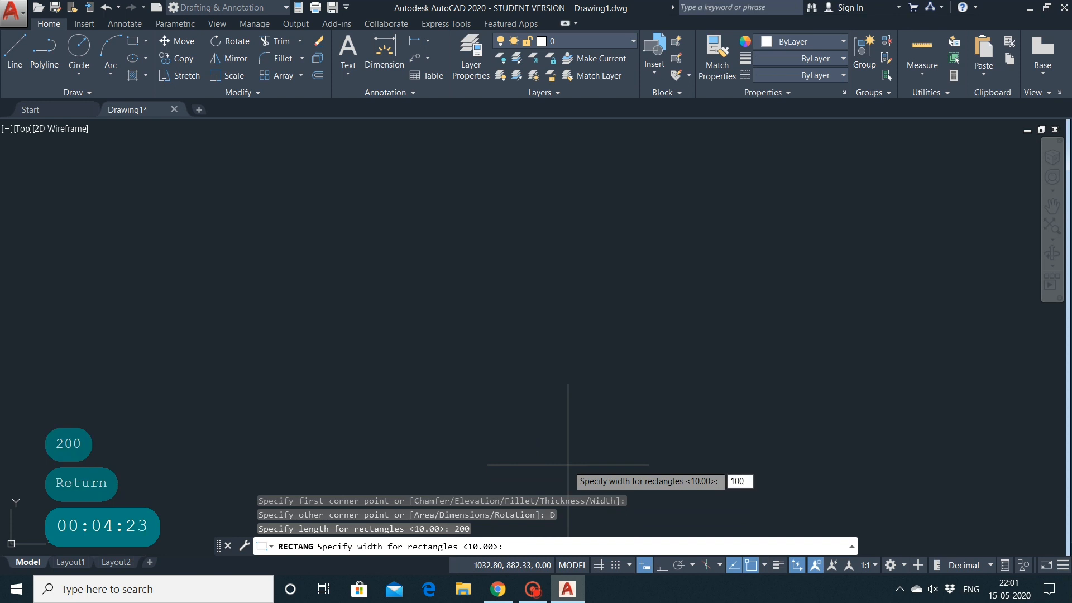
key("Return")
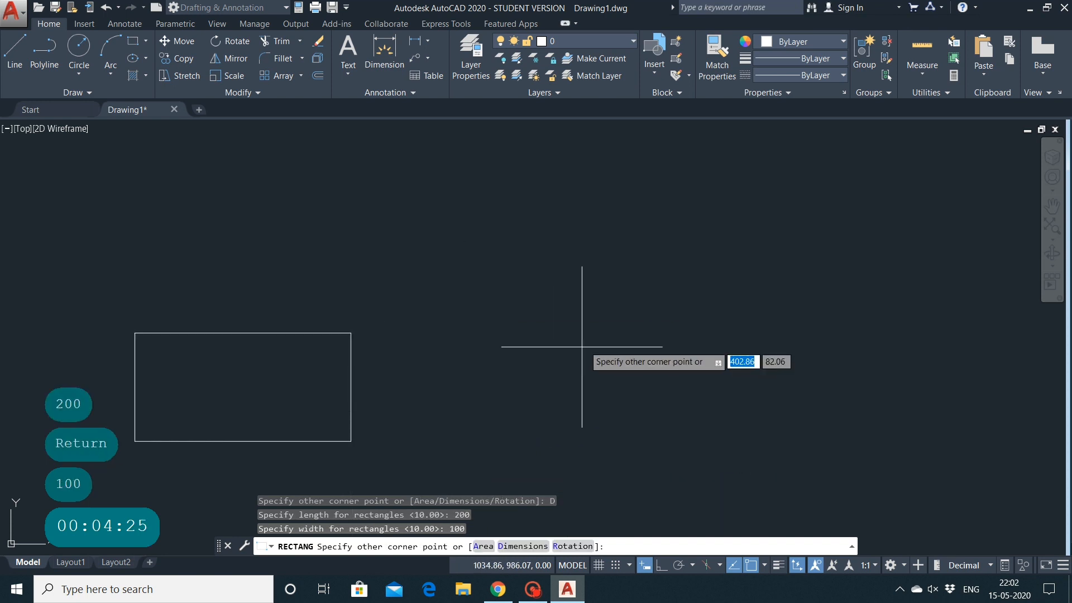
left_click(434, 389)
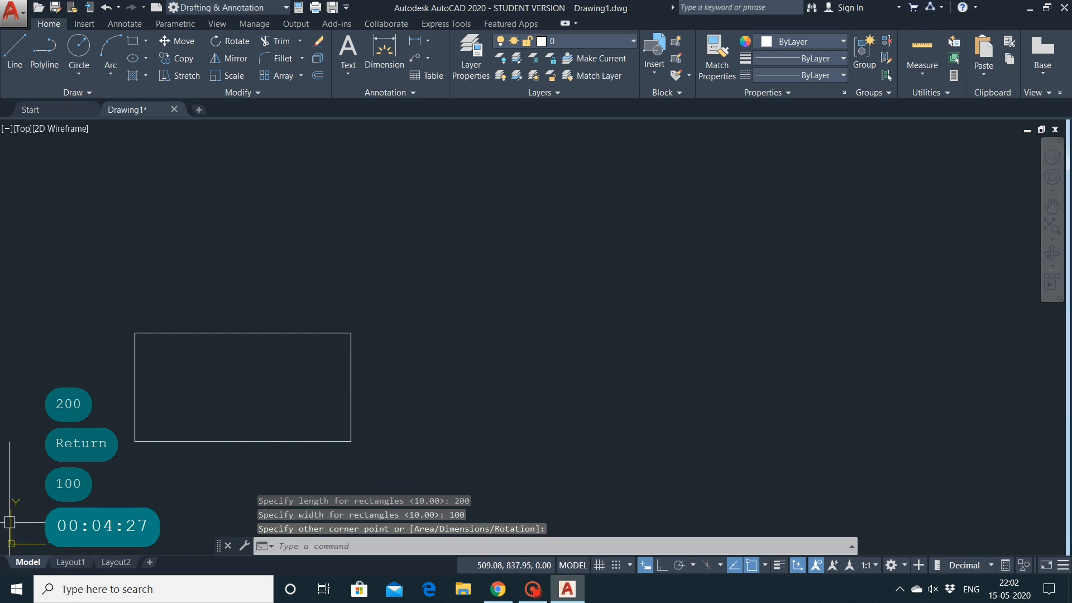
key("Return")
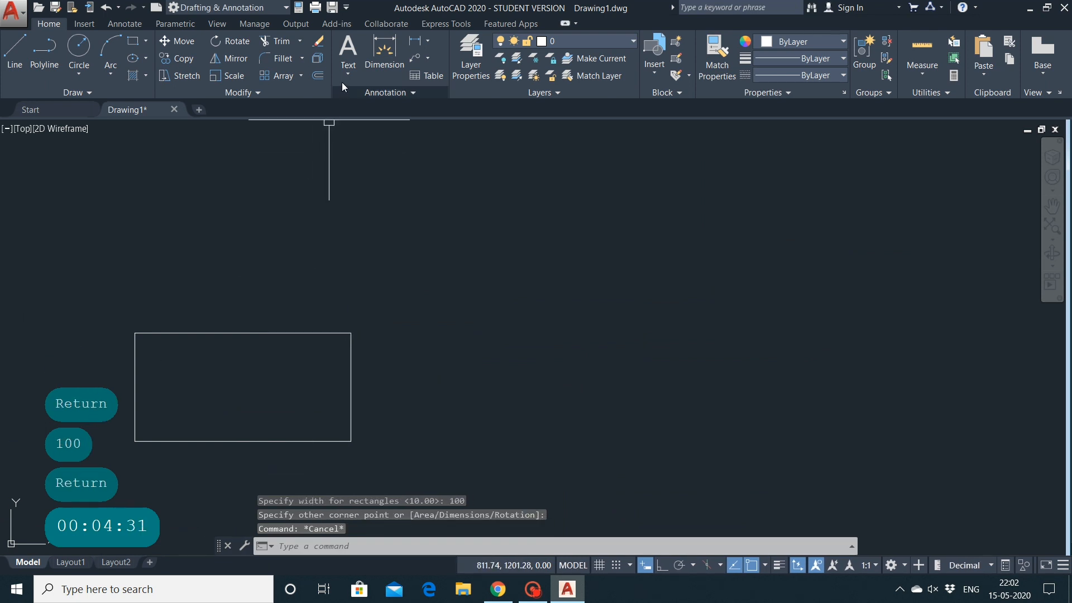
Dimension the length of the rectangle's upper edge, placing the dimension line just above it
left_click(371, 67)
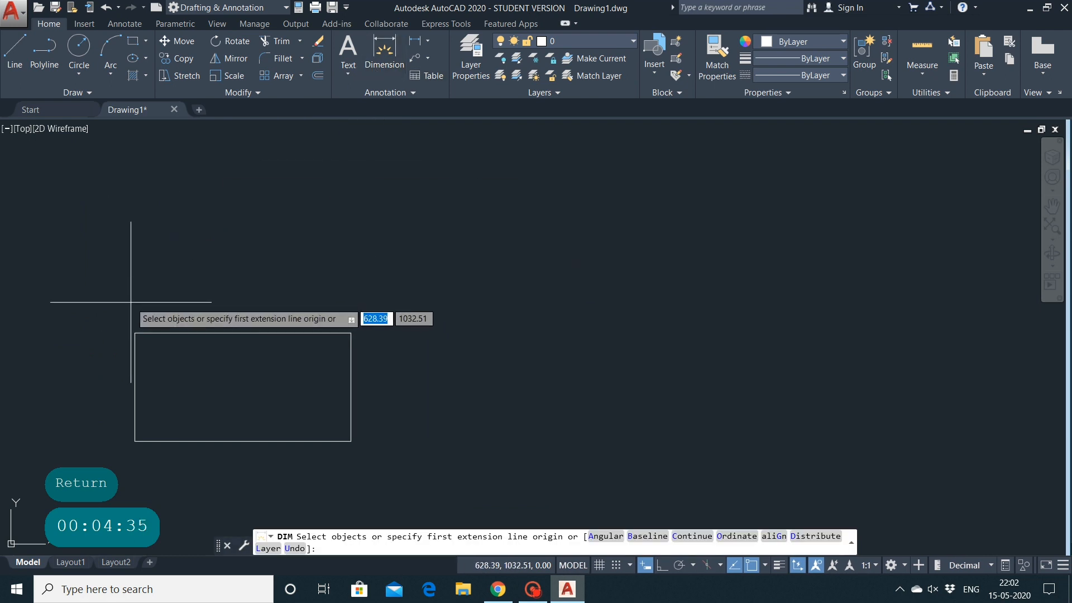
left_click(135, 333)
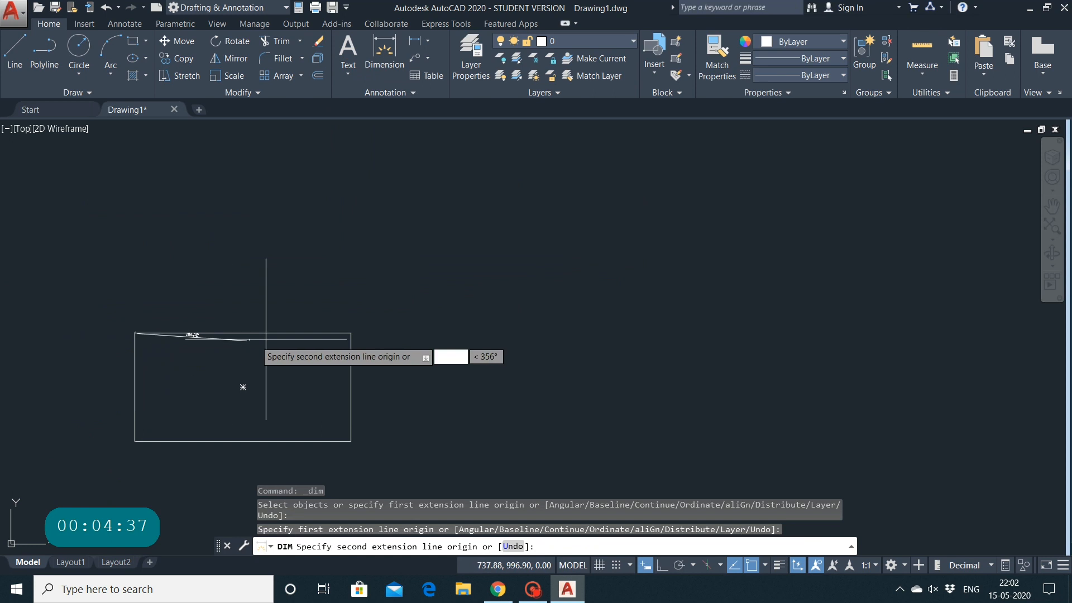
left_click(352, 334)
left_click(348, 320)
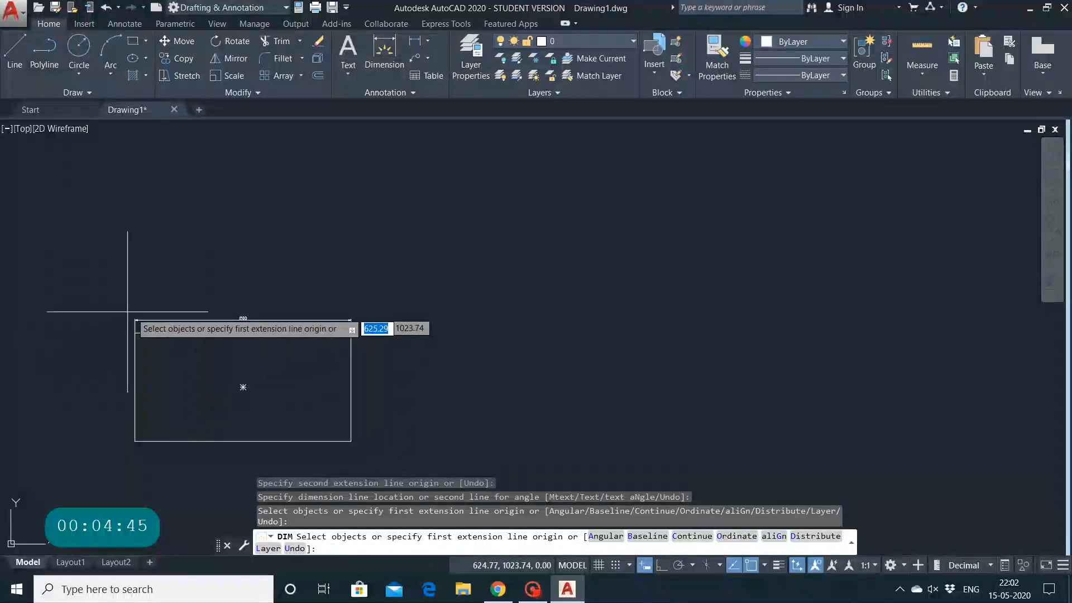
middle_click_drag(209, 342, 325, 296)
scroll(366, 285, "up", 4)
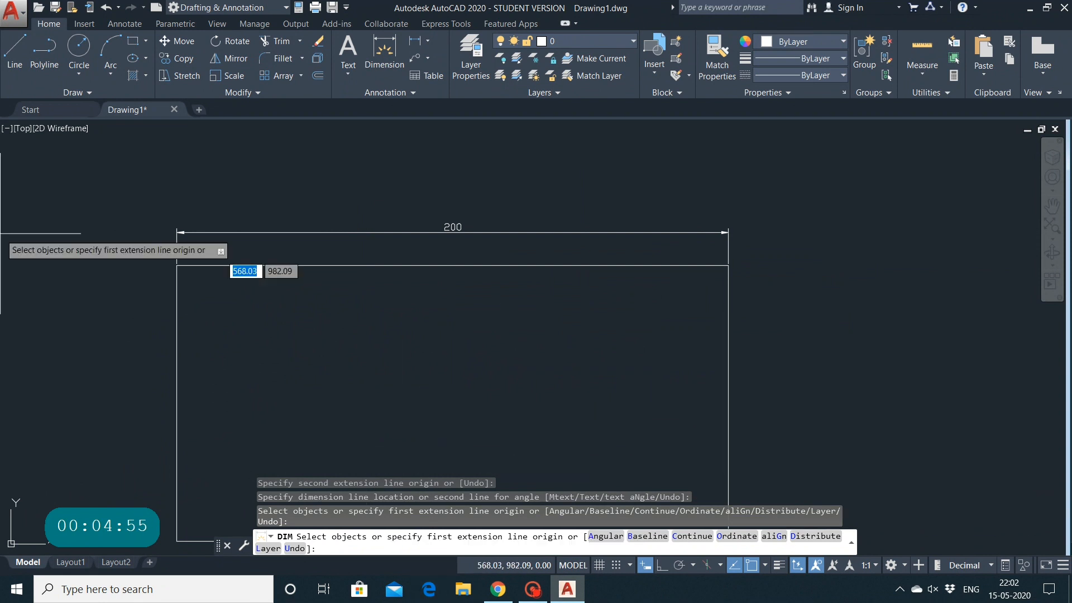
Finish dimensioning and open the ISO-25 dimension style for modification in the Dimension Style Manager
key("Escape")
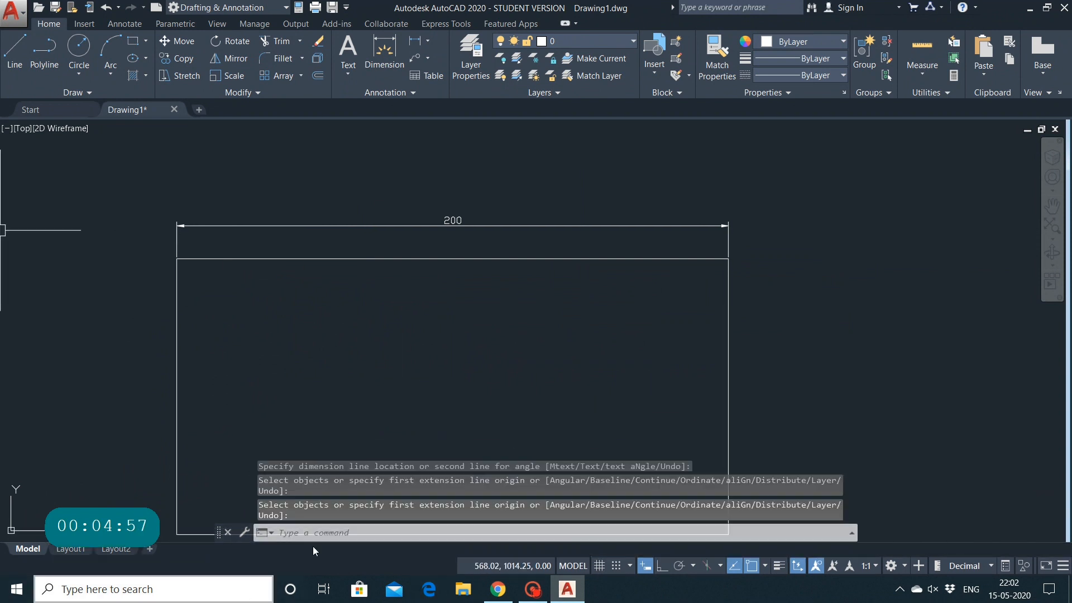
left_click(294, 537)
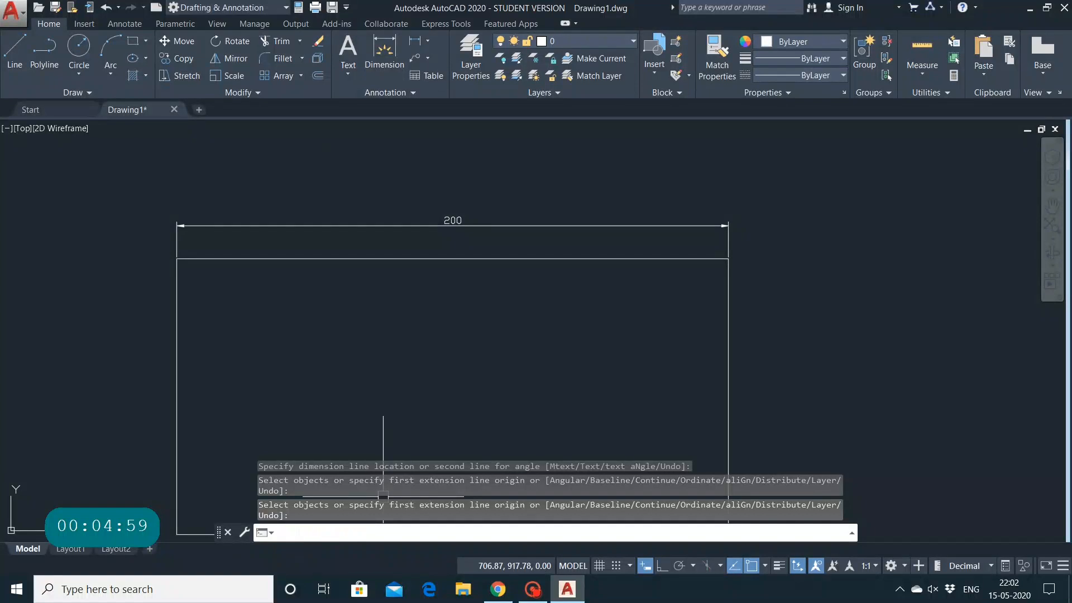
key("Escape")
key("Escape")
type("d")
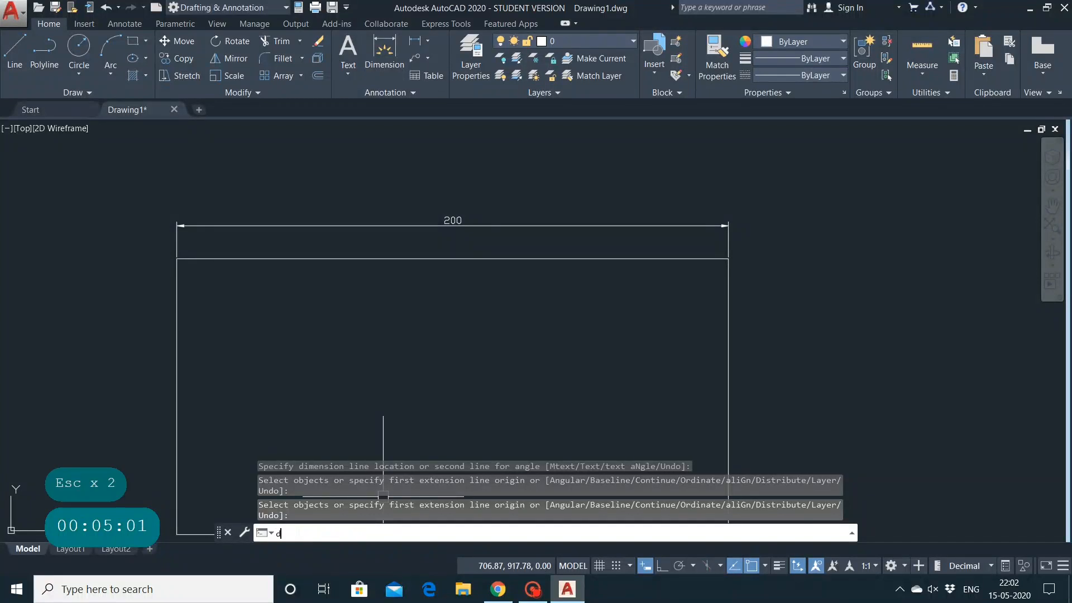
key("Return")
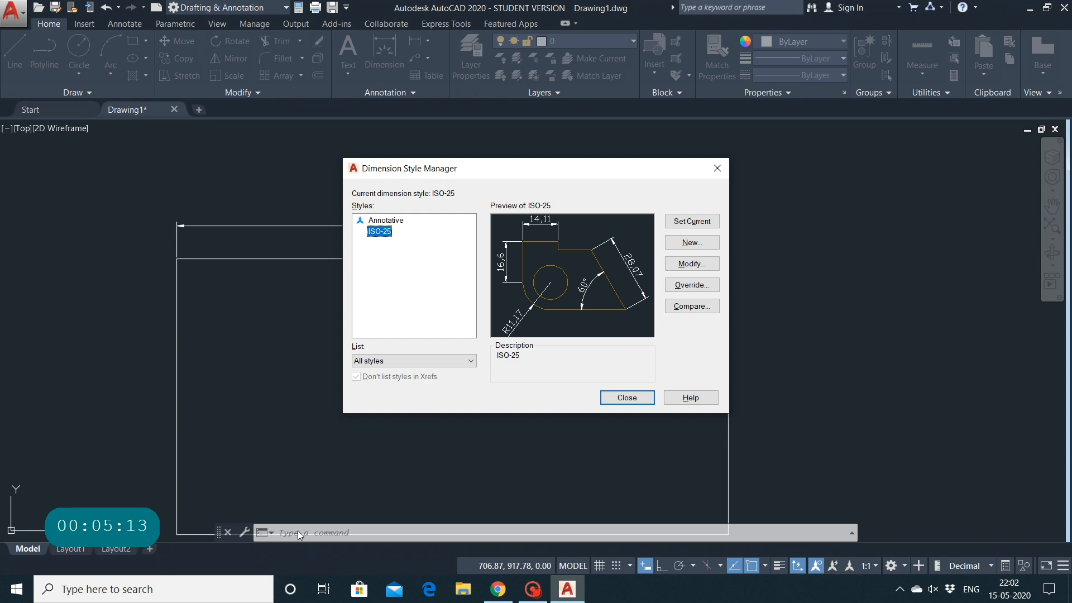
left_click(694, 264)
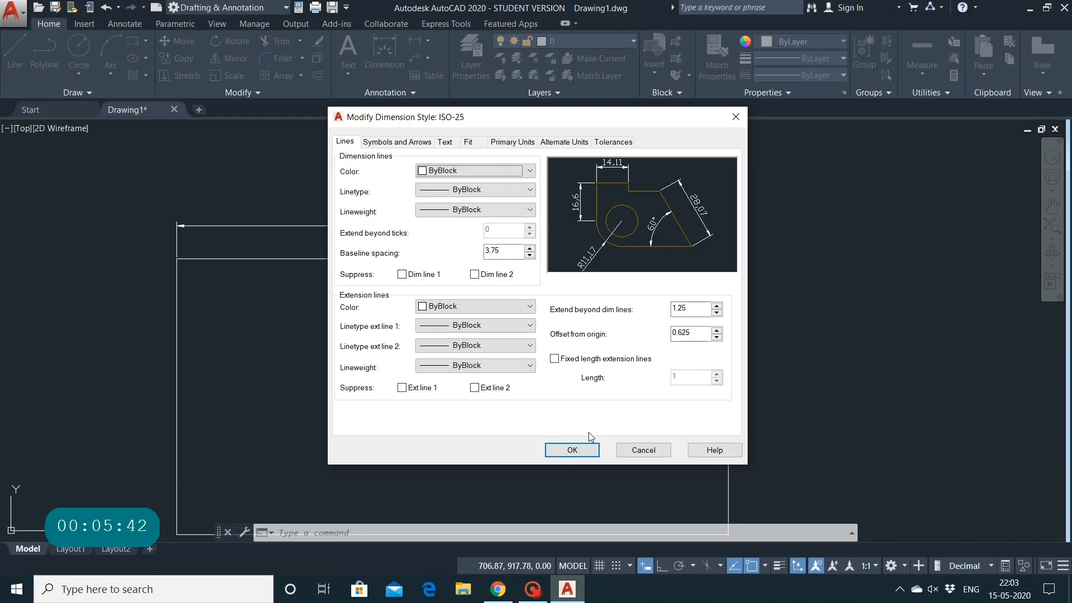
Try suppressing extension lines 1 and 2 individually and together, and restore both
left_click(402, 388)
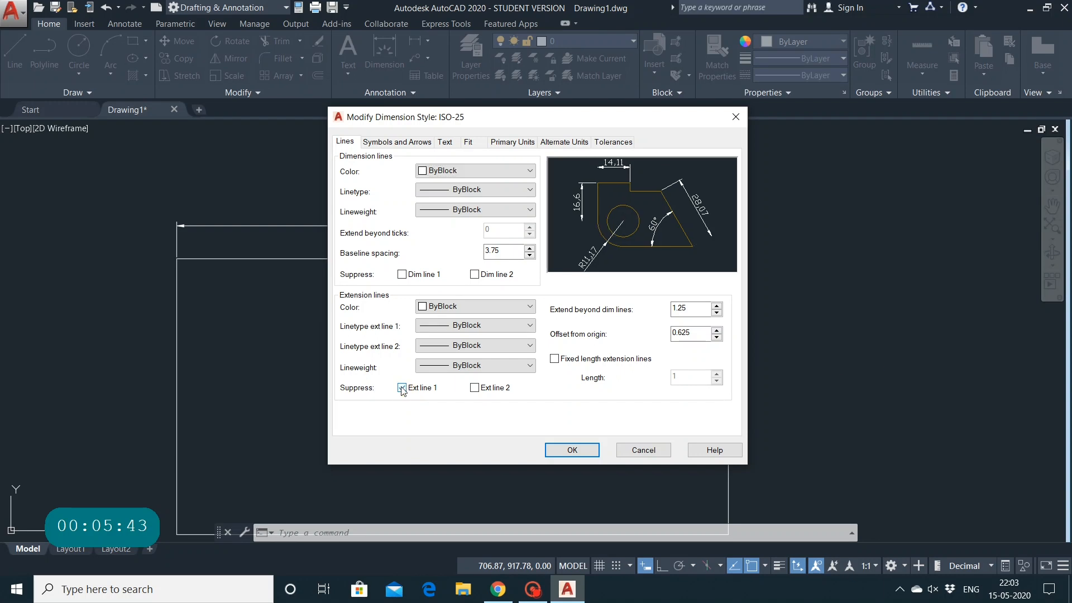
left_click(402, 389)
left_click(476, 388)
left_click(402, 388)
left_click(476, 389)
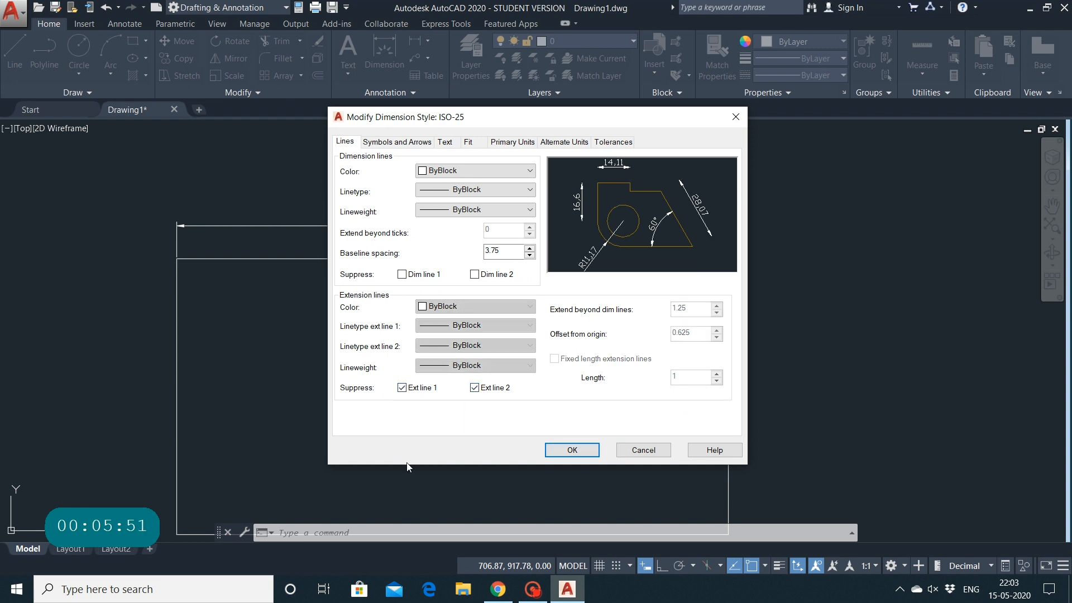
left_click(402, 388)
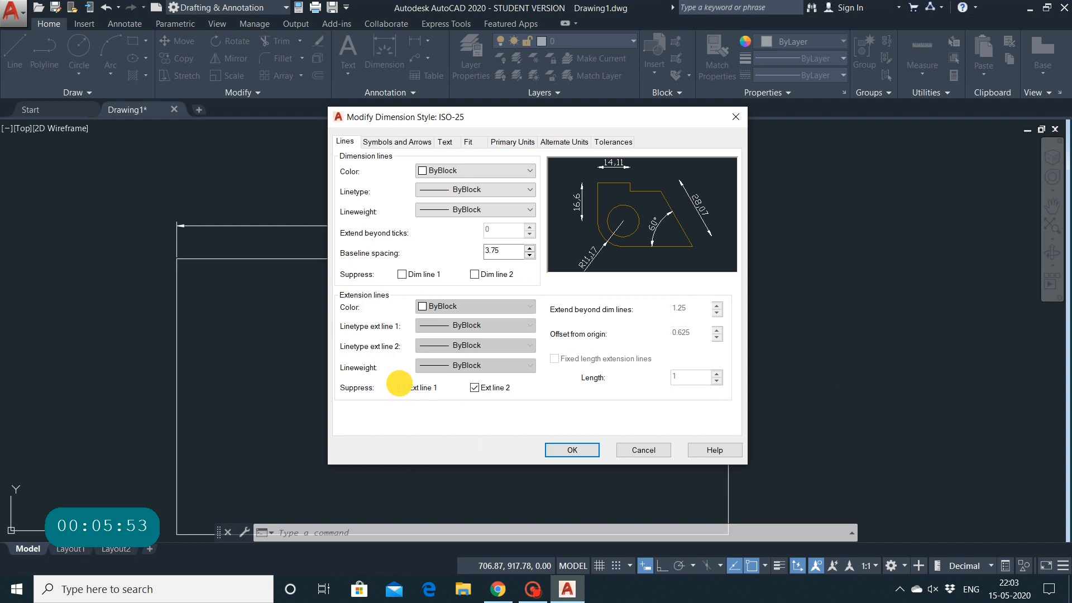
left_click(476, 388)
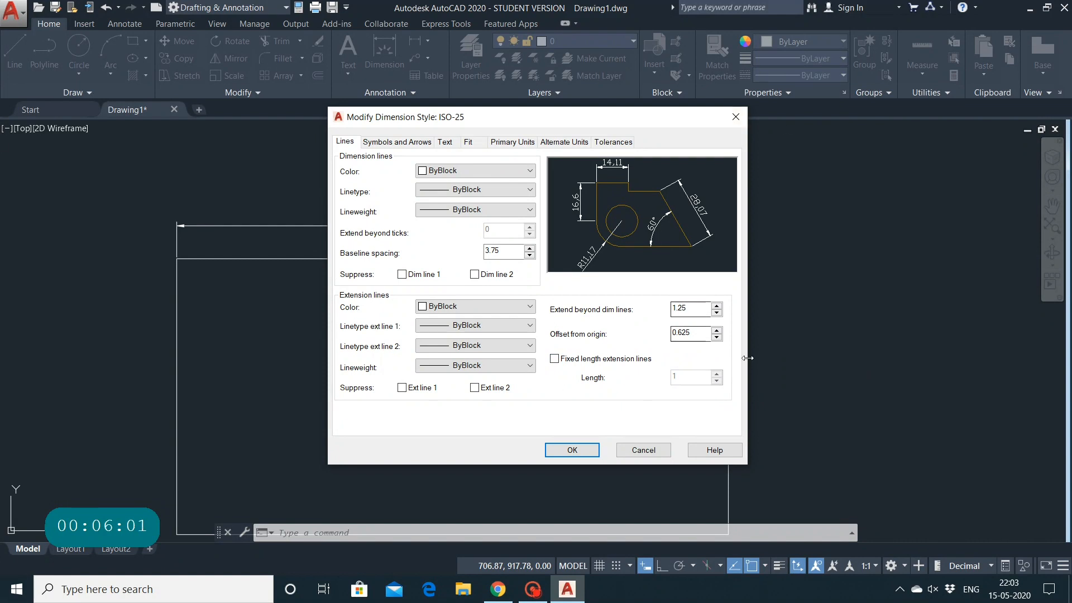
Set the distance the extension lines extend beyond the dimension lines to 2.05
double_click(705, 309)
type("1.1")
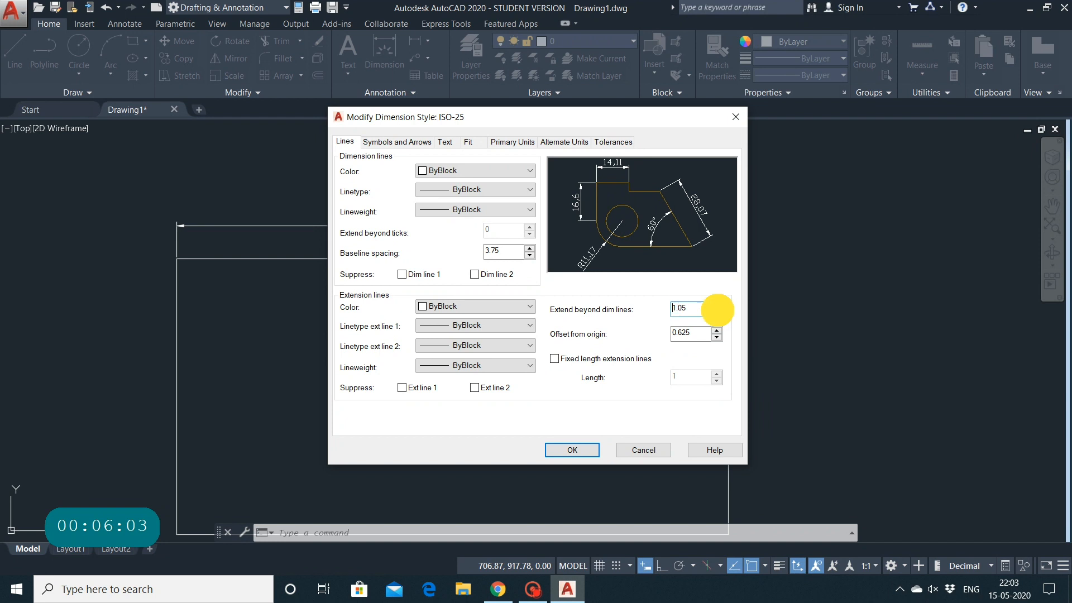
left_click(717, 312)
left_click(718, 307)
left_click(718, 307)
left_click(718, 308)
left_click(718, 307)
left_click(718, 307)
left_click(718, 307)
left_click(718, 307)
left_click(718, 308)
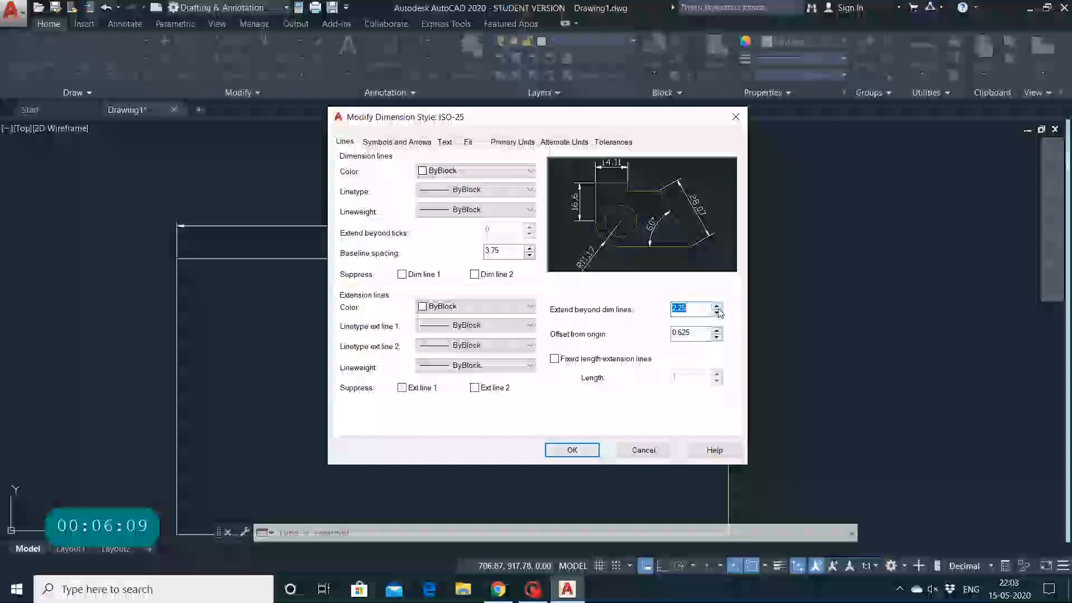
left_click(718, 307)
left_click(717, 312)
left_click(717, 313)
left_click(717, 312)
left_click(718, 312)
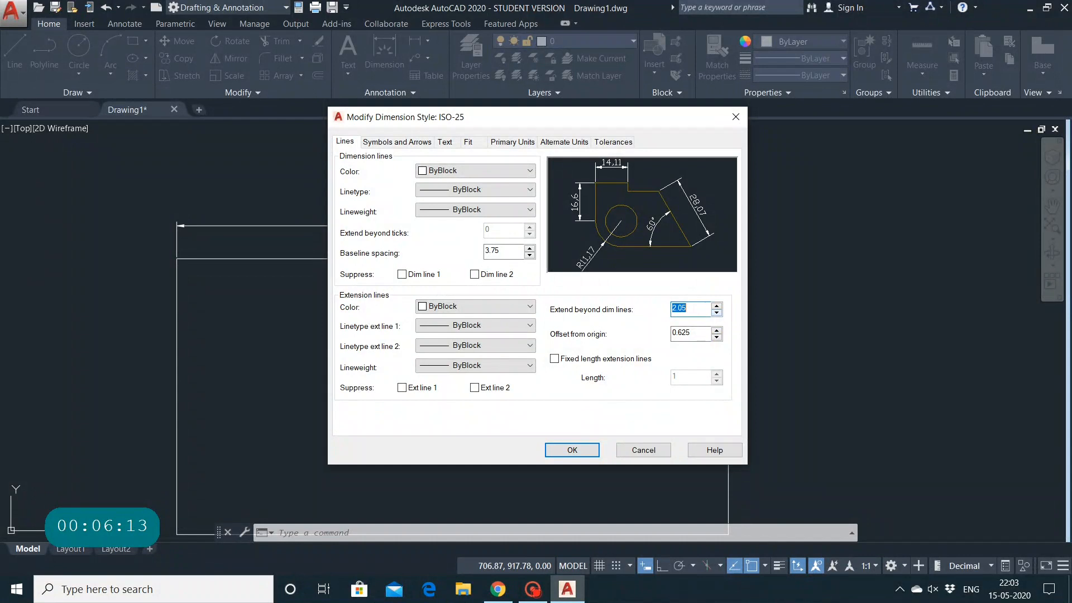
left_click(688, 308)
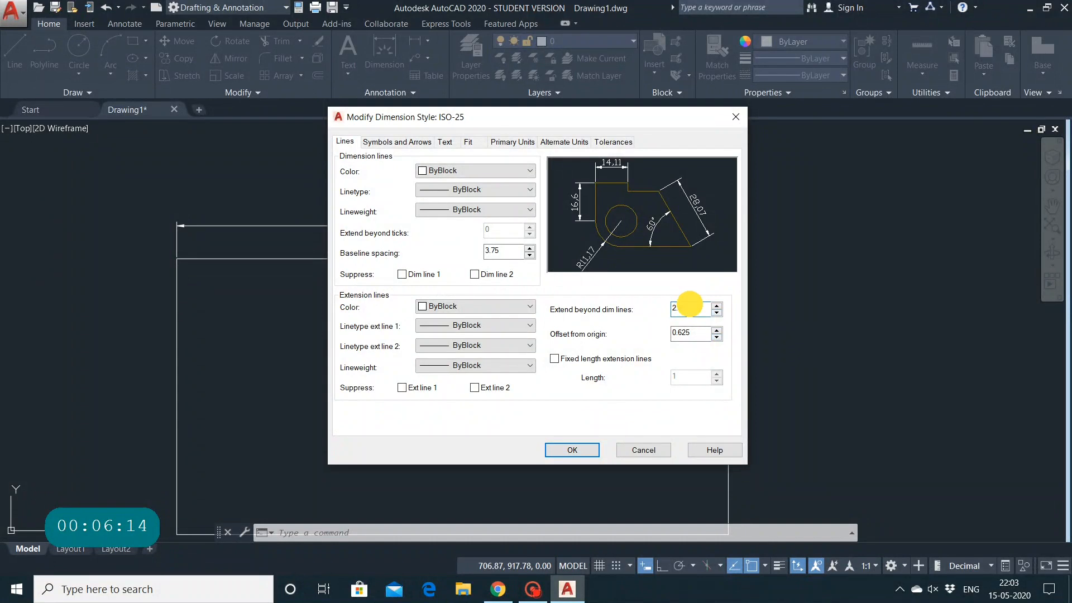
Try smaller and larger extension line offsets from the origin, ending at 1.725
left_click(720, 338)
left_click(720, 338)
left_click(720, 338)
left_click(720, 338)
left_click(720, 338)
left_click(719, 338)
left_click(717, 330)
left_click(717, 330)
left_click(717, 329)
left_click(717, 330)
left_click(717, 330)
left_click(717, 330)
left_click(717, 329)
left_click(717, 329)
left_click(717, 330)
left_click(717, 330)
left_click(718, 330)
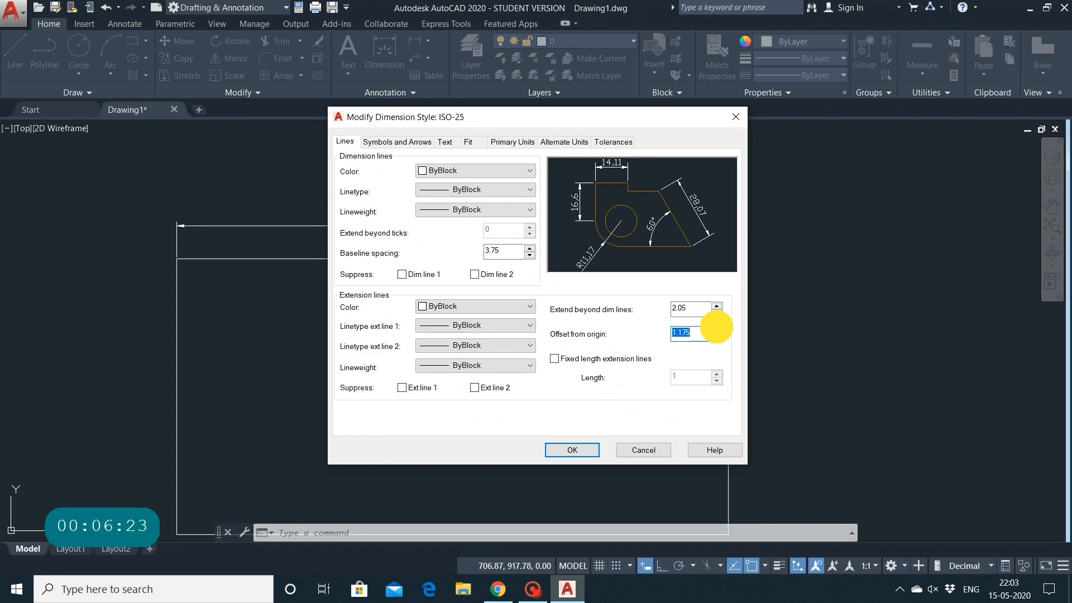
left_click(717, 330)
left_click(717, 330)
left_click(717, 329)
left_click(717, 330)
left_click(717, 329)
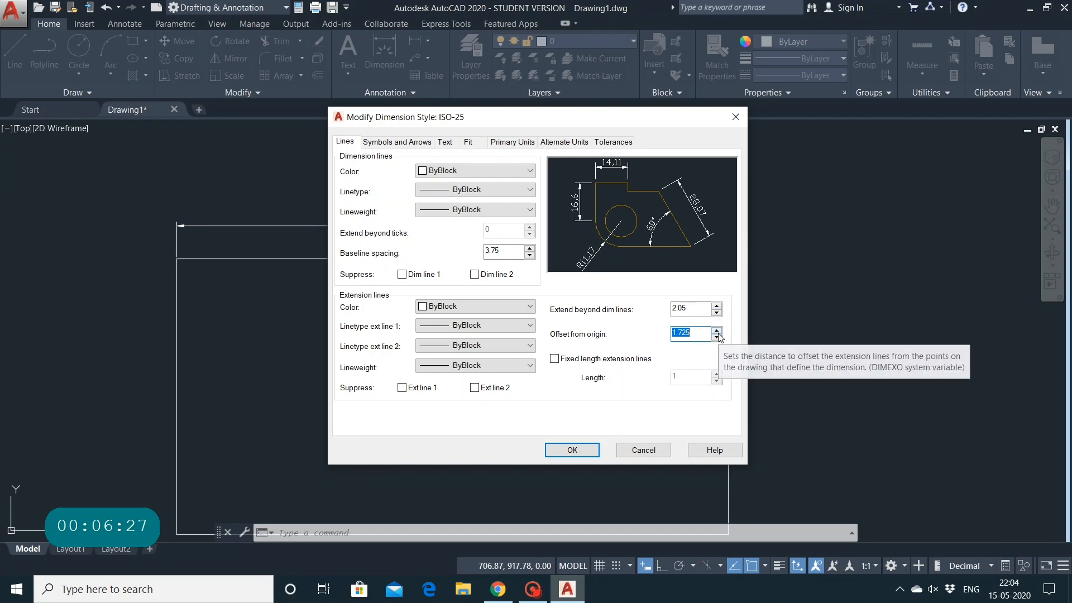
Set both the extension lines' offset from origin and their extension beyond the dimension lines to 3
key("BackSpace")
key("BackSpace")
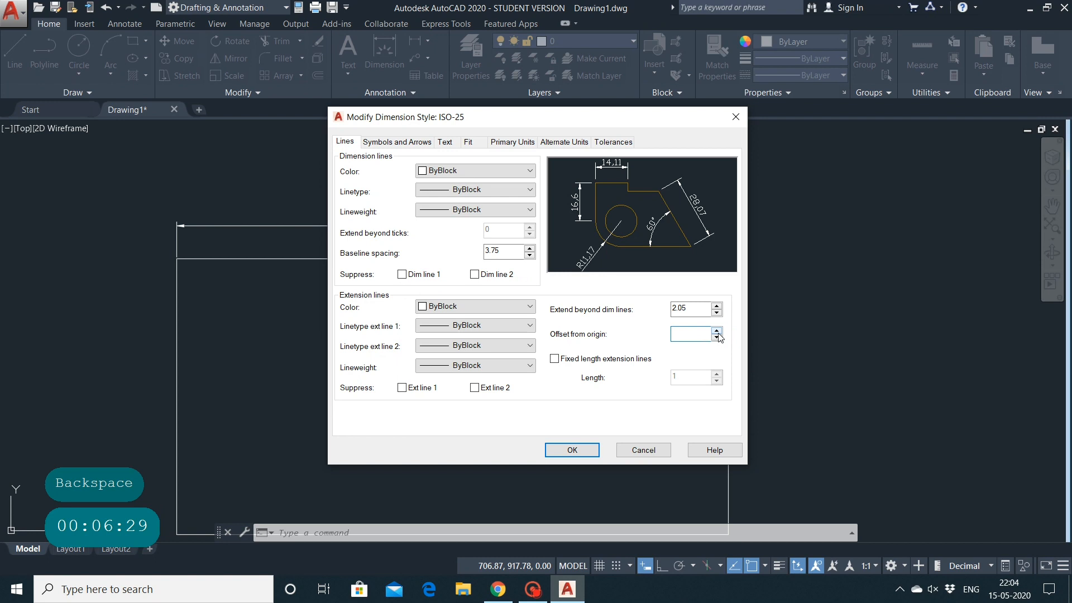
type("3")
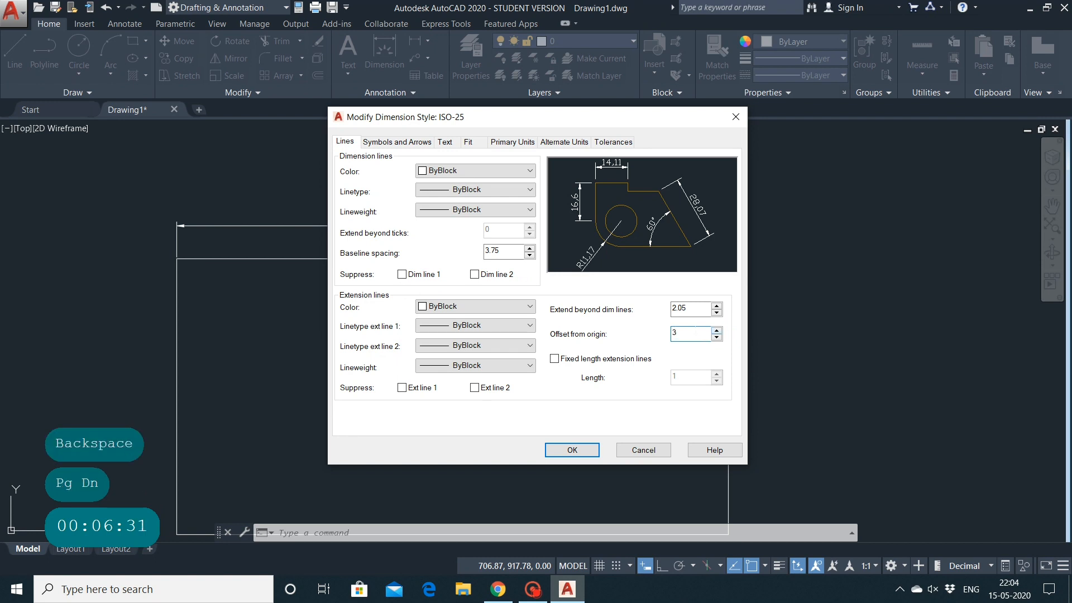
left_click(716, 306)
type("3")
key("BackSpace")
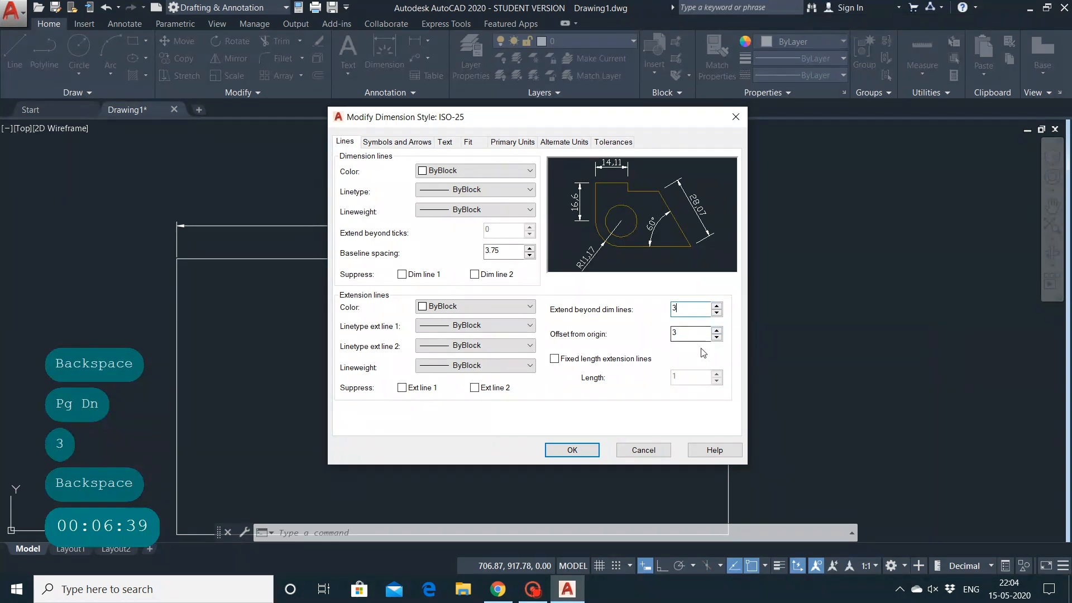
Toggle fixed length extension lines on and off to compare their effect in the style preview
left_click(556, 359)
left_click(562, 362)
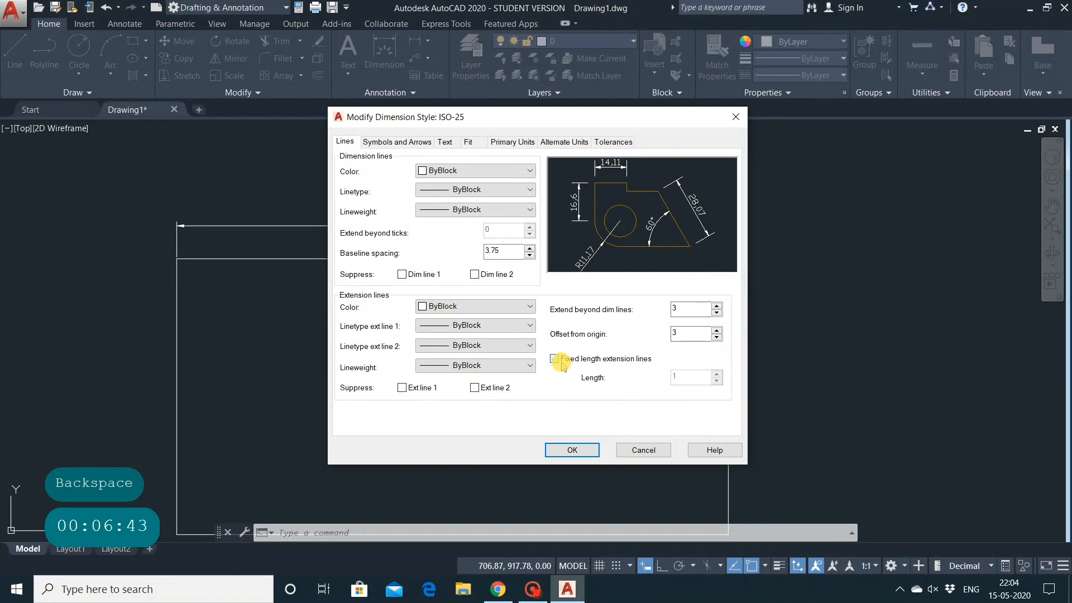
left_click(561, 362)
left_click(562, 363)
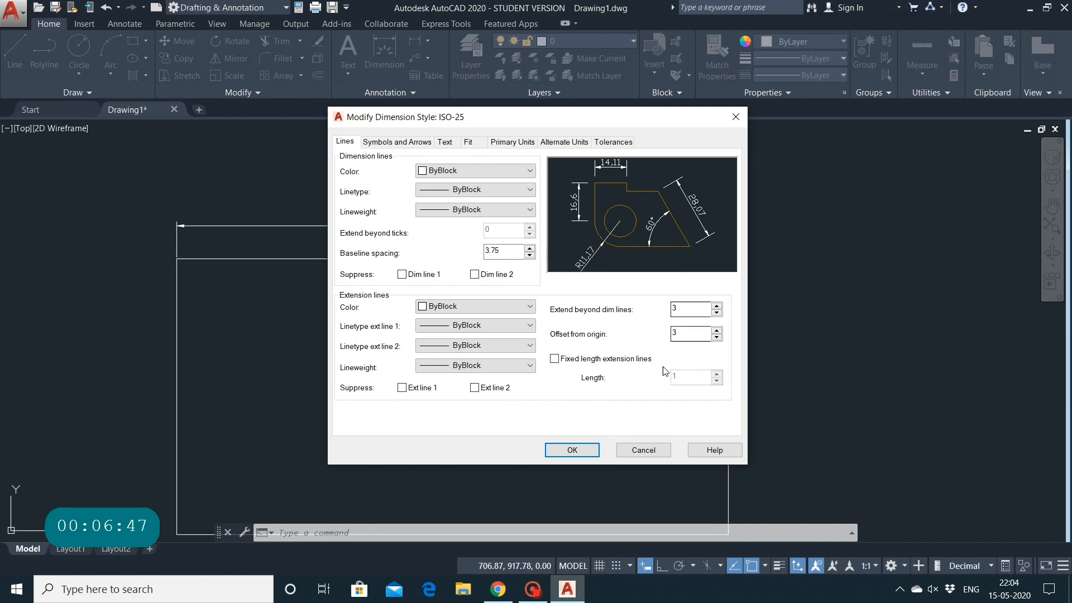
left_click(555, 359)
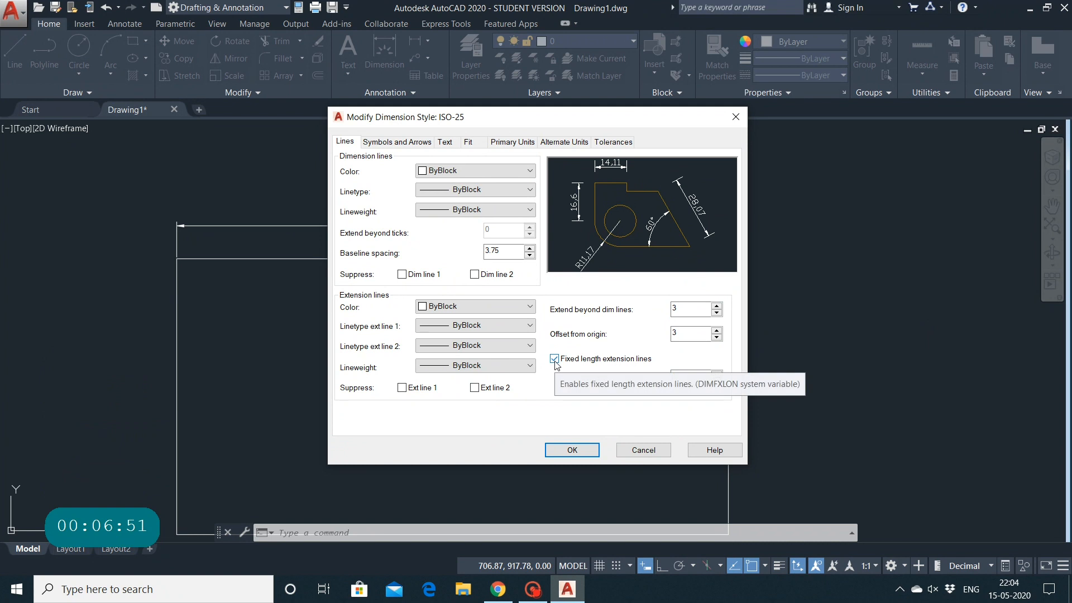
left_click(555, 359)
left_click(554, 359)
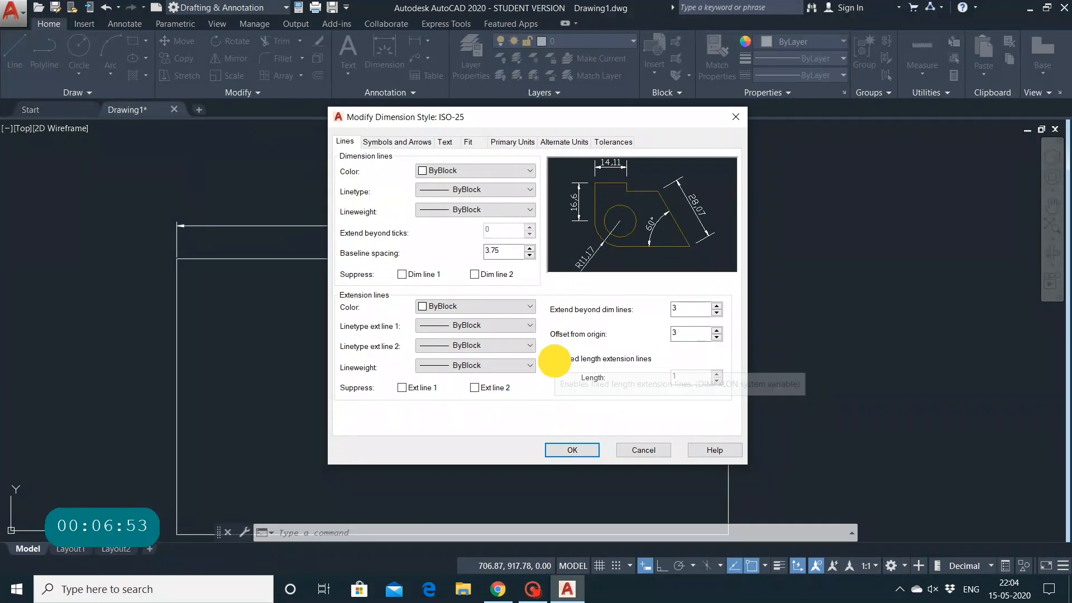
left_click(555, 359)
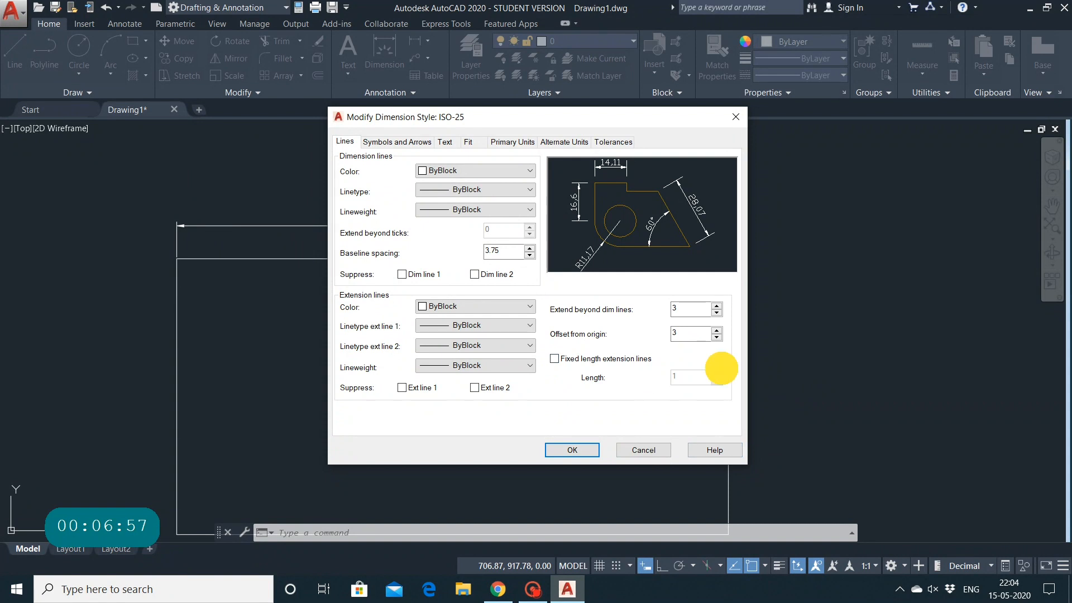
Enable fixed length extension lines and set their length to 3
left_click(554, 359)
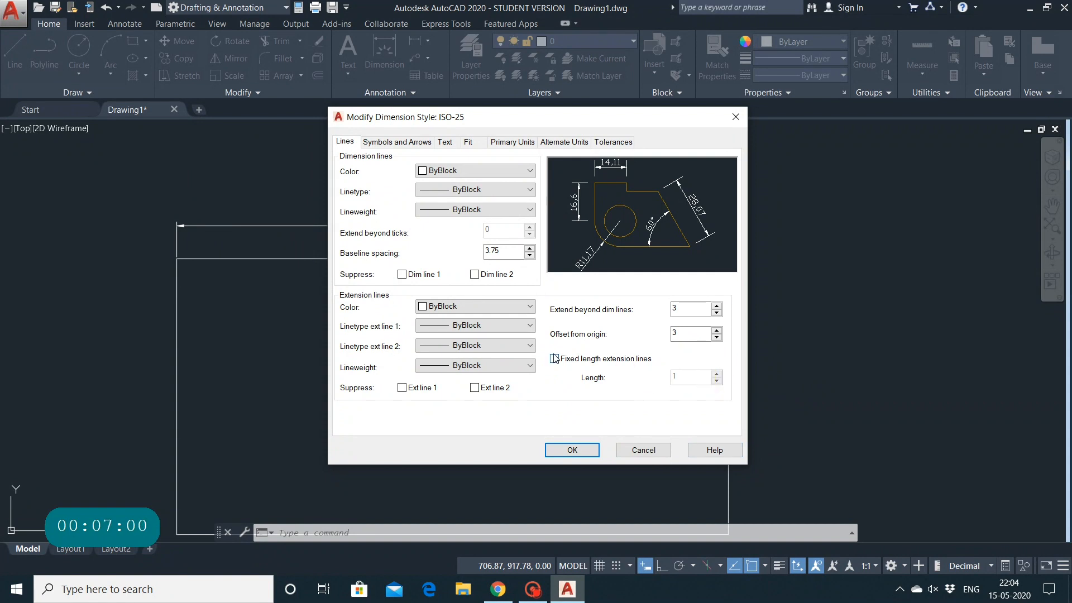
left_click(678, 377)
key("BackSpace")
type("3")
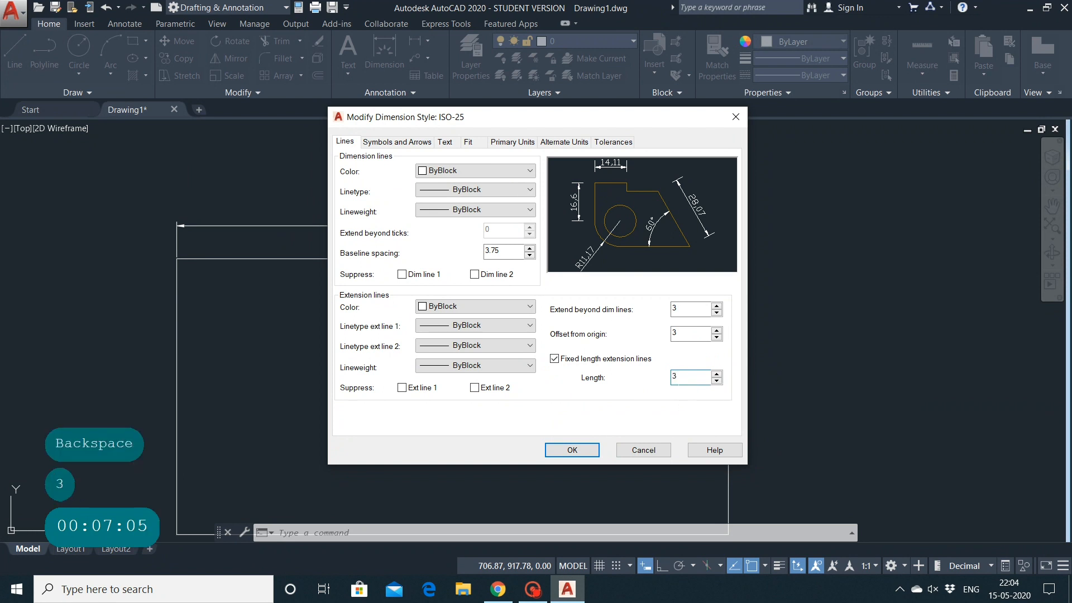
Compare the preview with and without fixed length extension lines, and discard all changes to the style
left_click(671, 287)
left_click(557, 362)
left_click(557, 360)
left_click(558, 360)
left_click(557, 360)
left_click(711, 379)
left_click(637, 453)
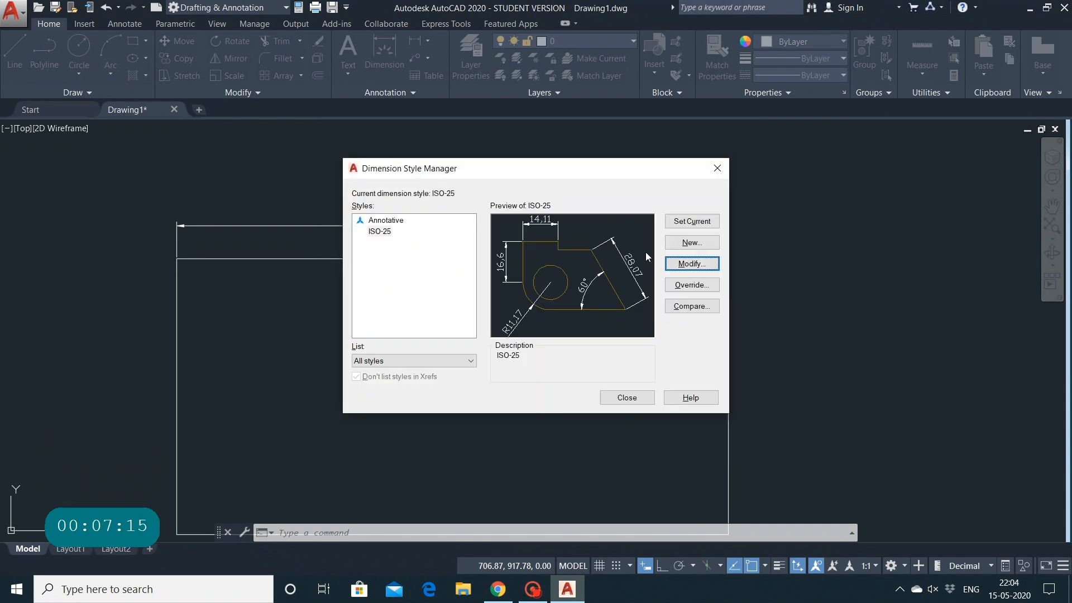
Reopen the ISO-25 style for modification and set the dimension line color to Yellow after trying Red
left_click(685, 264)
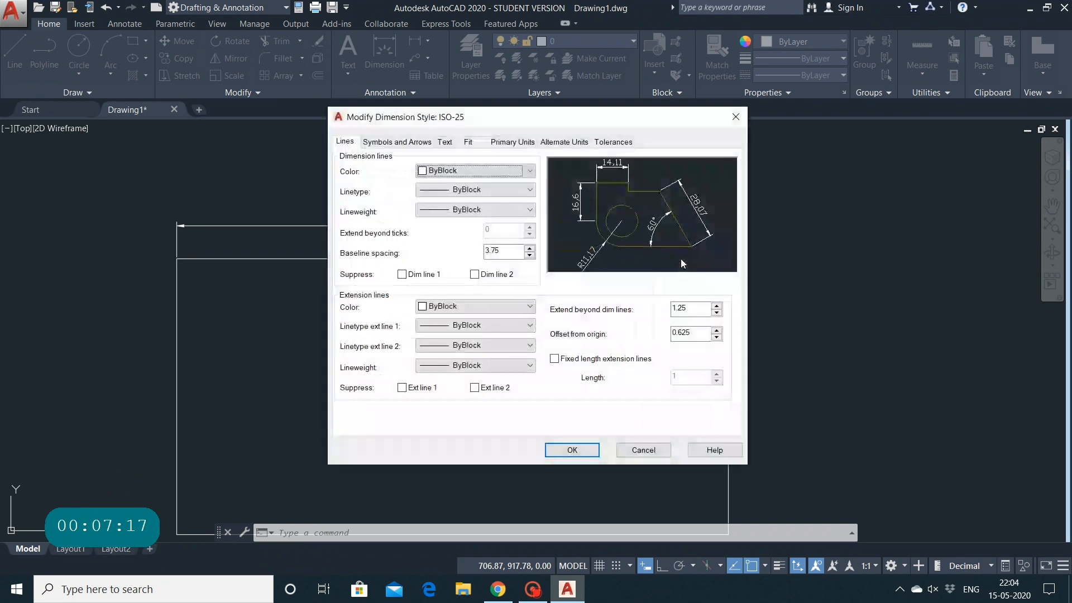
left_click(527, 172)
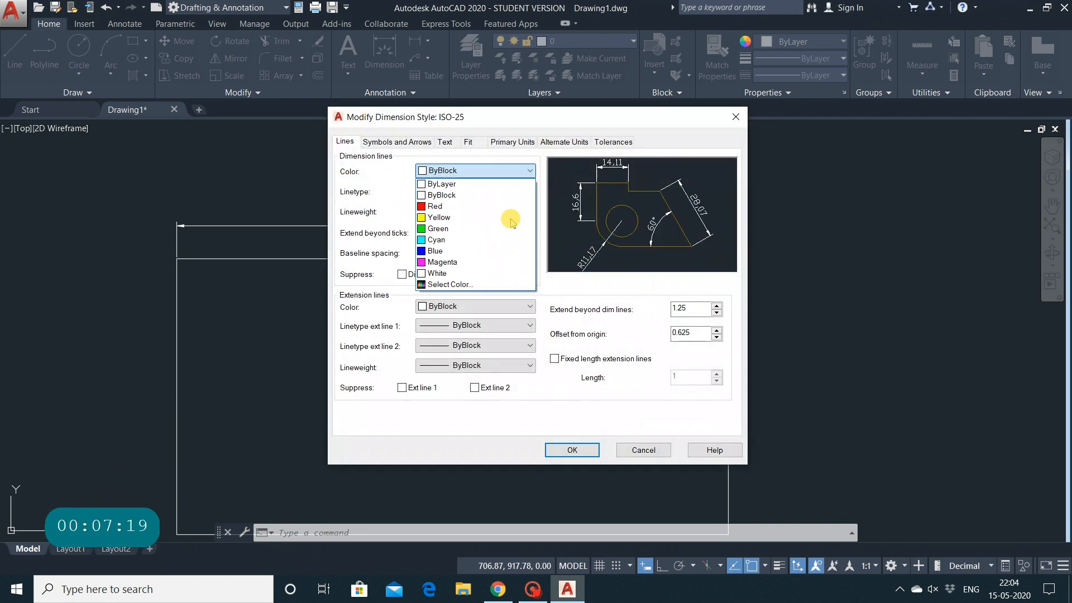
left_click(502, 211)
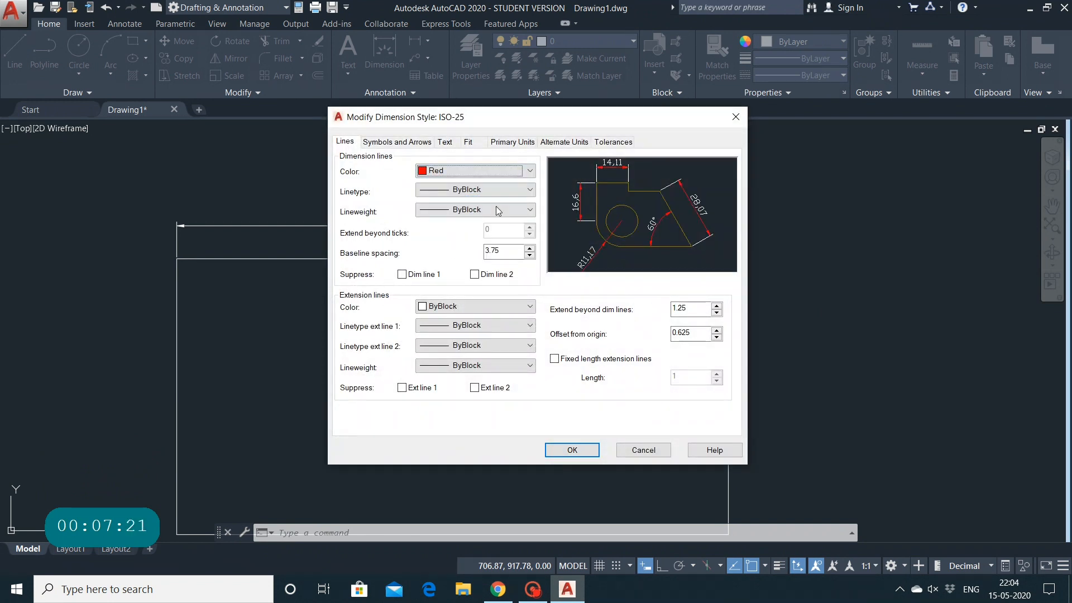
left_click(527, 170)
left_click(504, 217)
Try suppressing dimension line 1 and dimension line 2 in turn, restoring each one
left_click(403, 275)
left_click(402, 275)
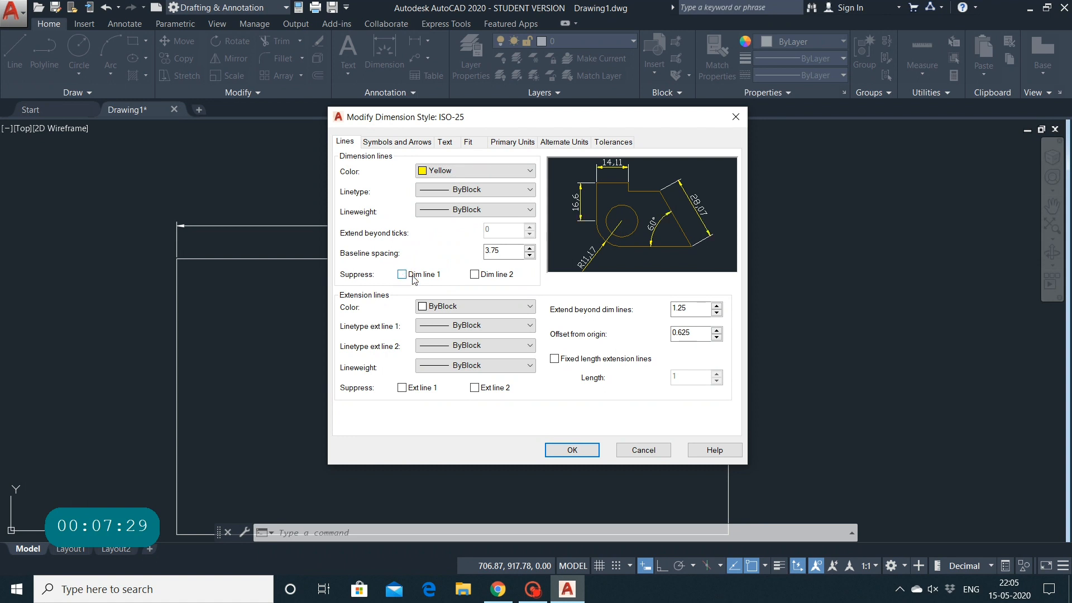
left_click(475, 275)
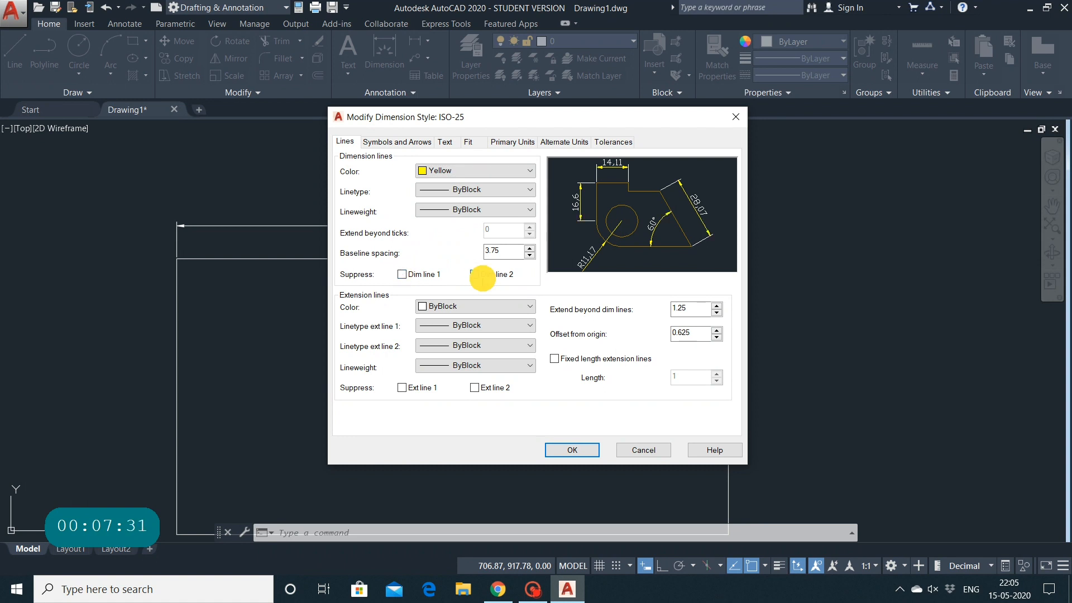
left_click(475, 274)
Set the baseline spacing of the dimension lines to 3.5
left_click(499, 251)
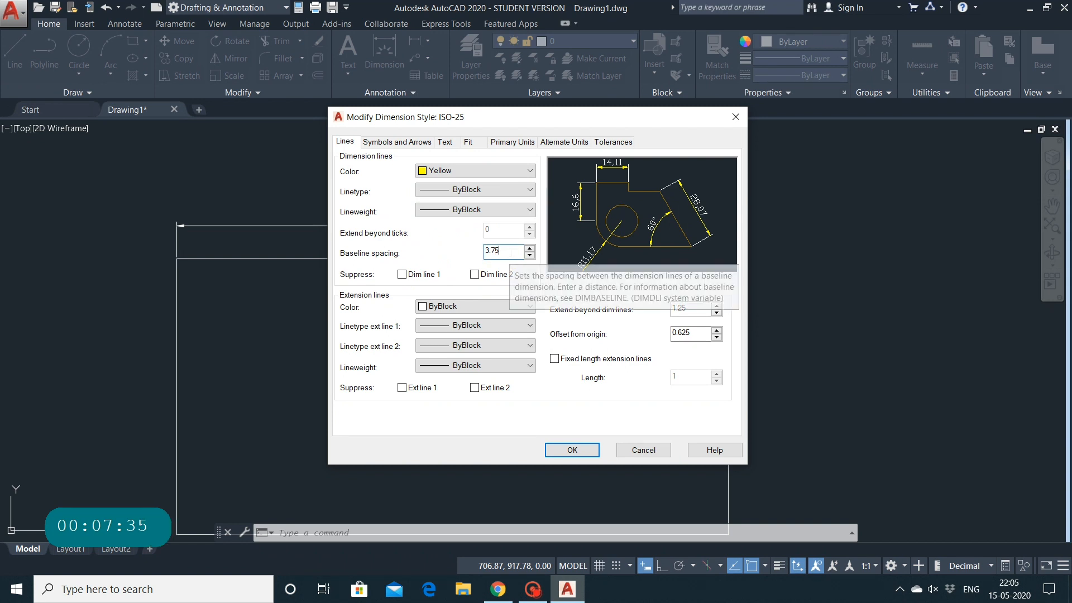
key("BackSpace")
key("BackSpace")
key("BackSpace")
type("5")
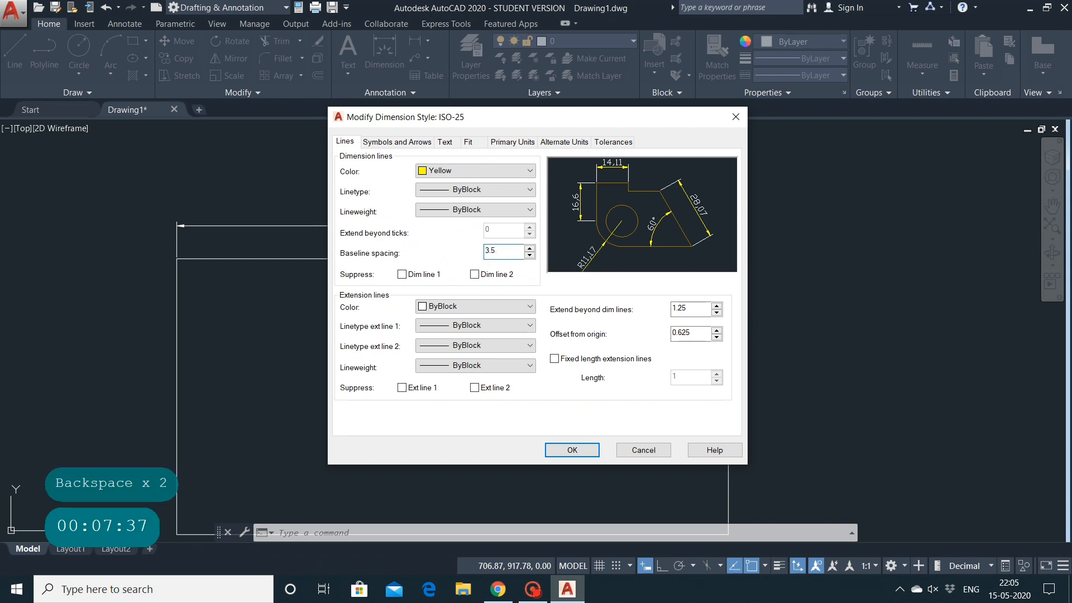
Set the baseline spacing of the dimension lines to 5
left_click(501, 255)
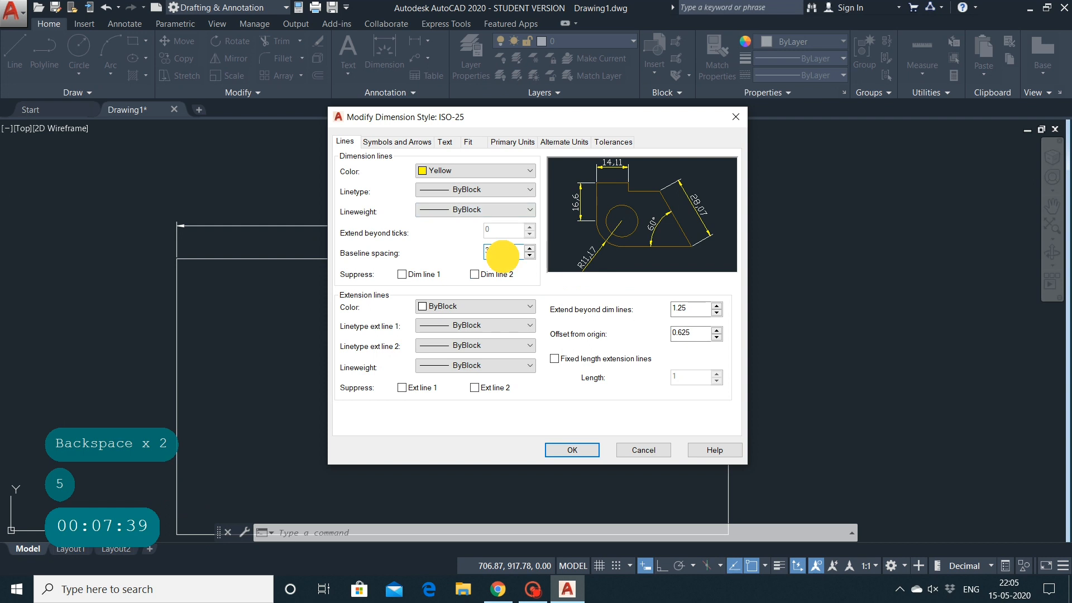
key("BackSpace")
key("BackSpace")
key("BackSpace")
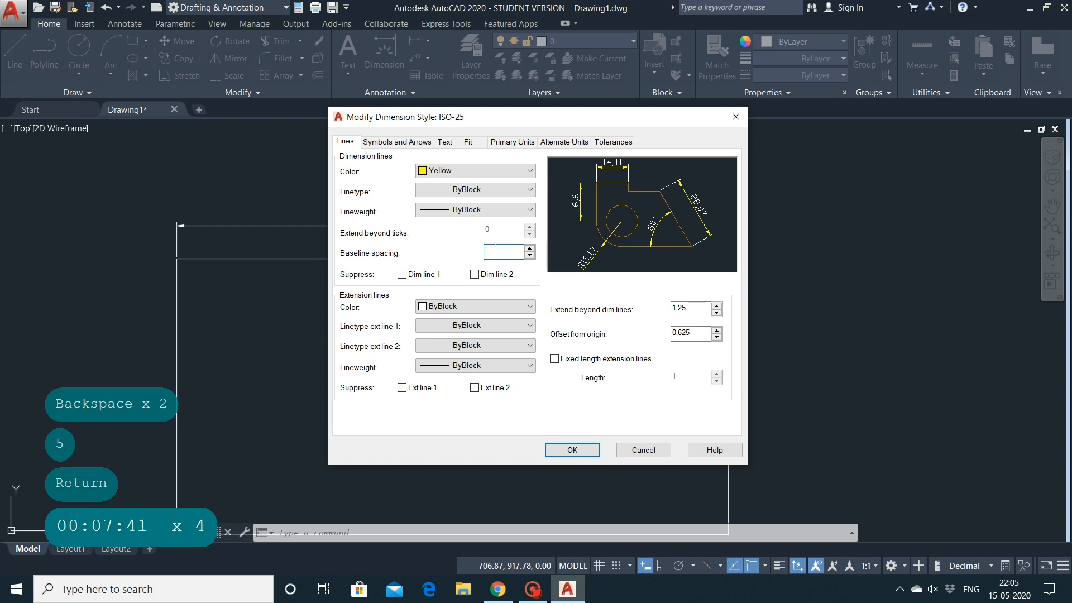
type("5")
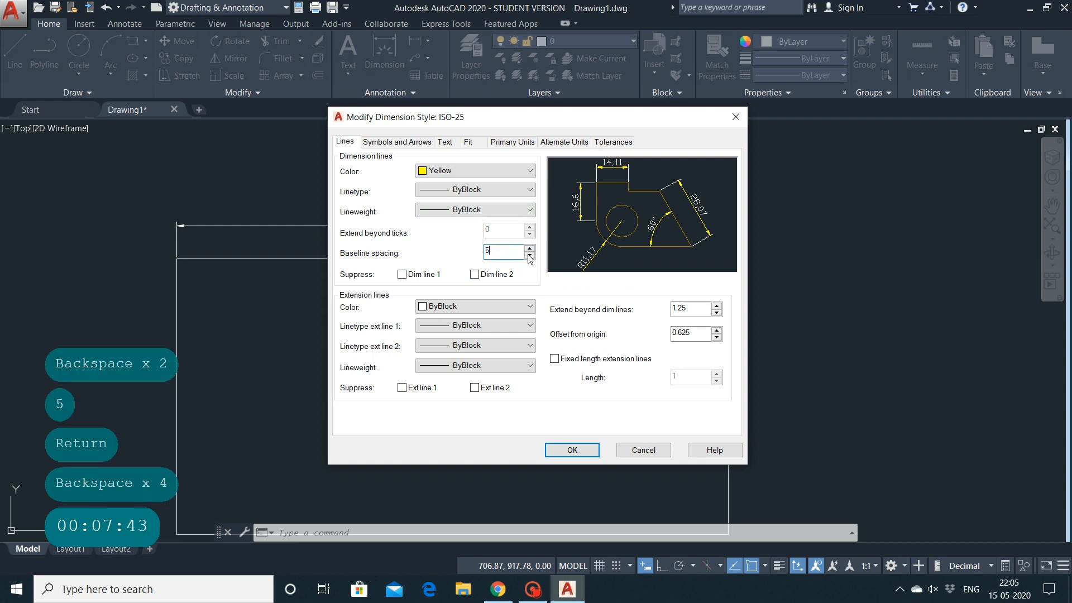
Set the extension line color to Red and check the linetypes available for extension line 1
left_click(455, 307)
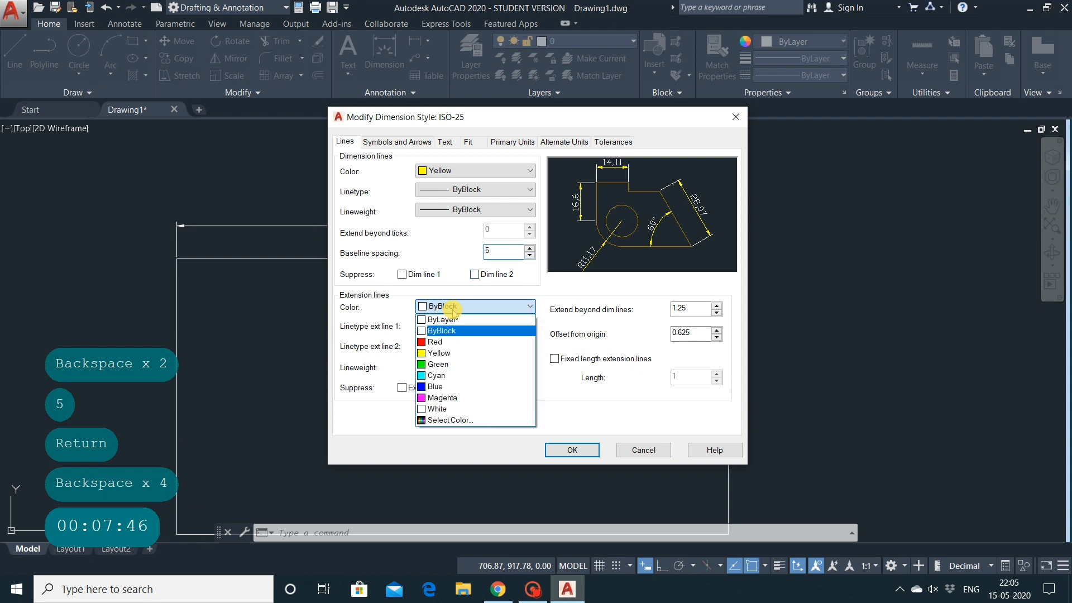
left_click(453, 344)
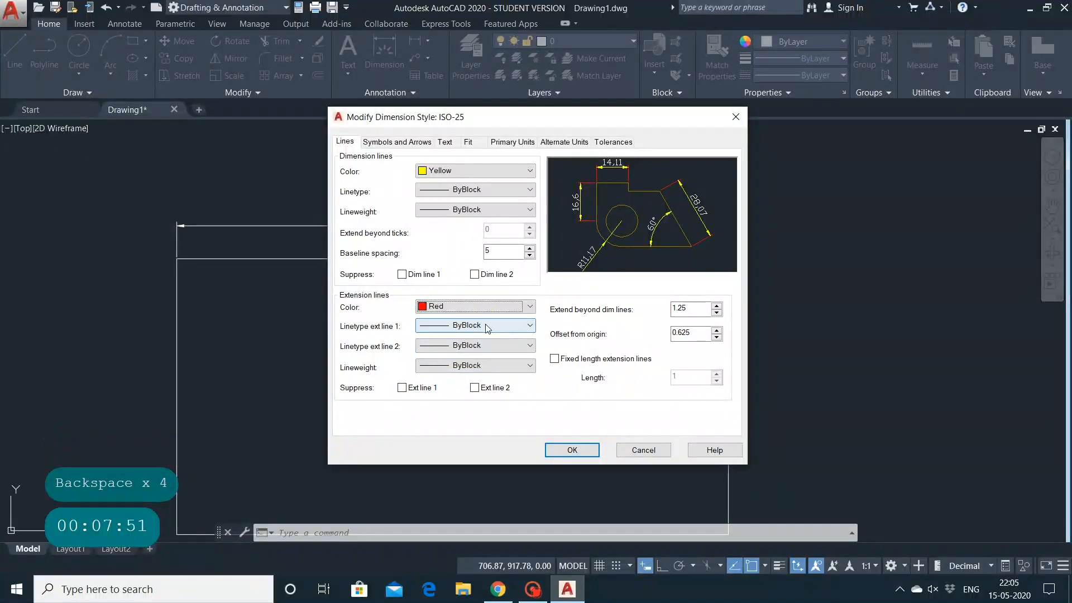
left_click(530, 325)
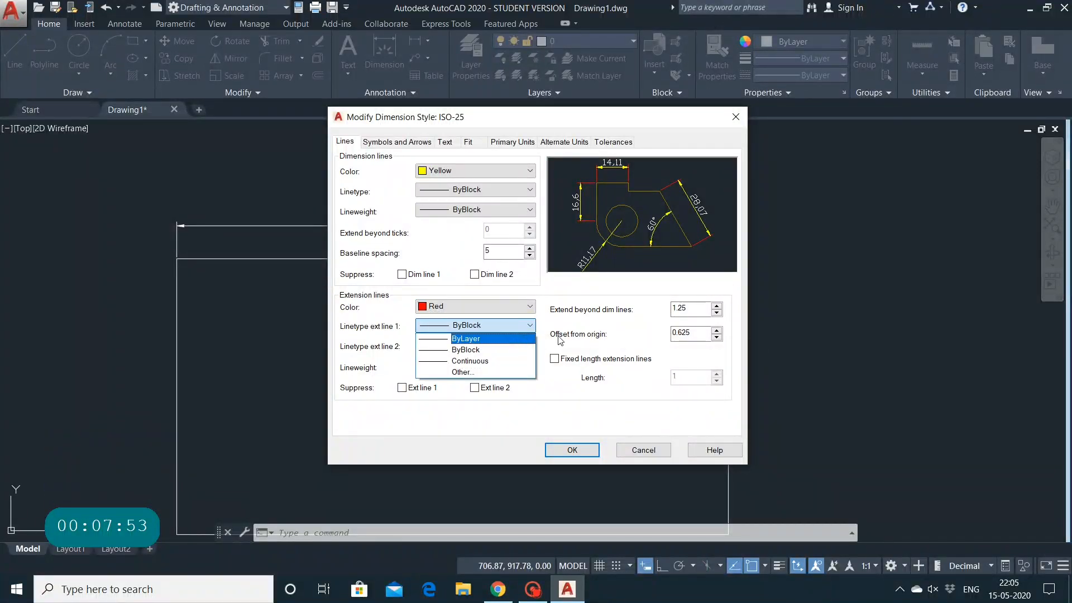
left_click(549, 282)
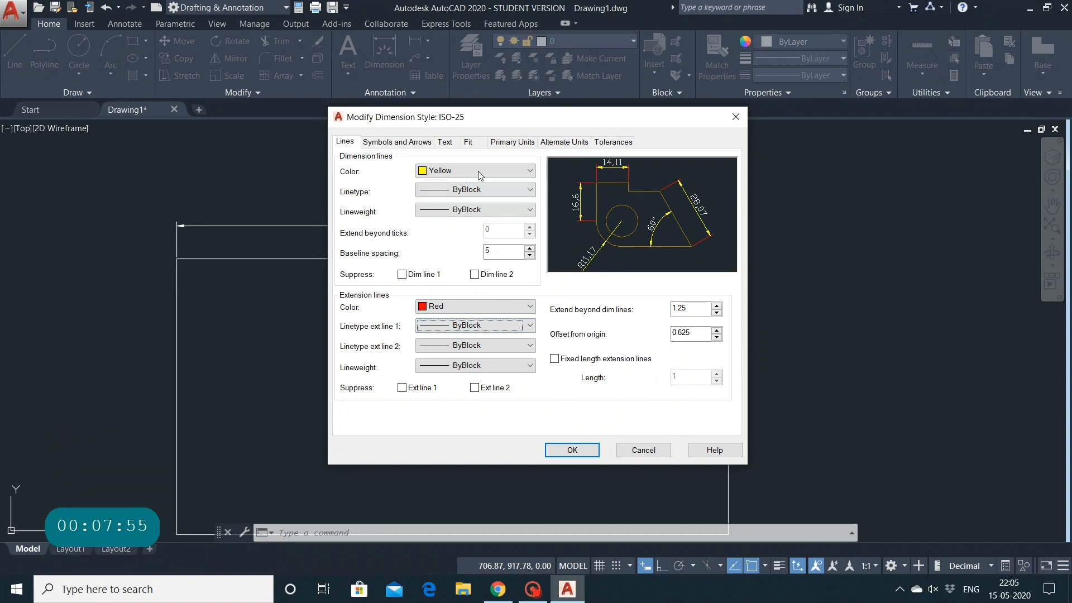
Set the dimension style's arrow size to 3 after trying 5
left_click(406, 141)
left_click(376, 279)
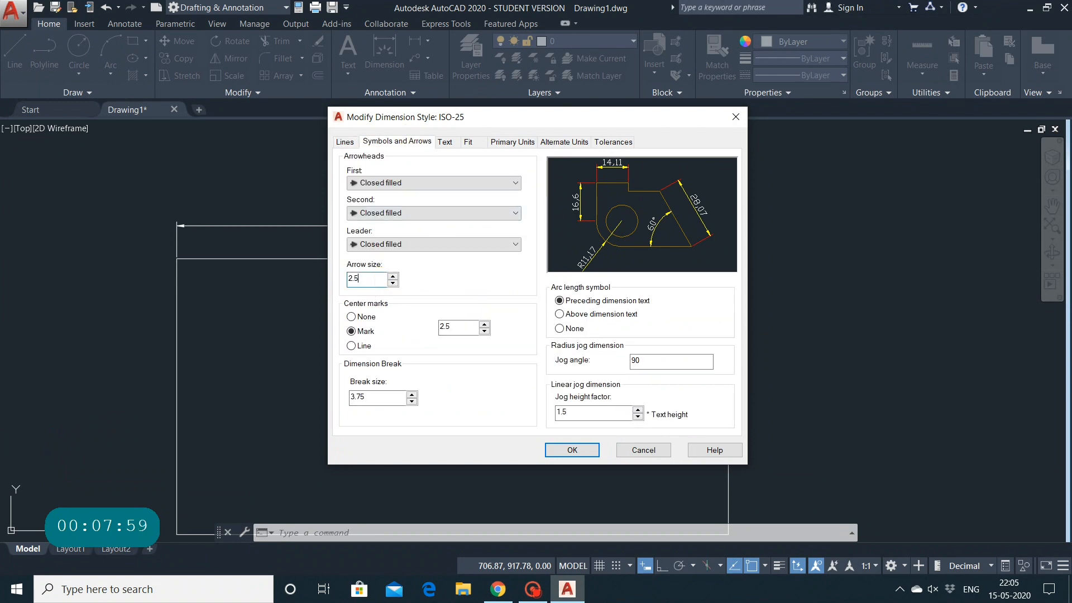
key("BackSpace")
key("BackSpace")
key("BackSpace")
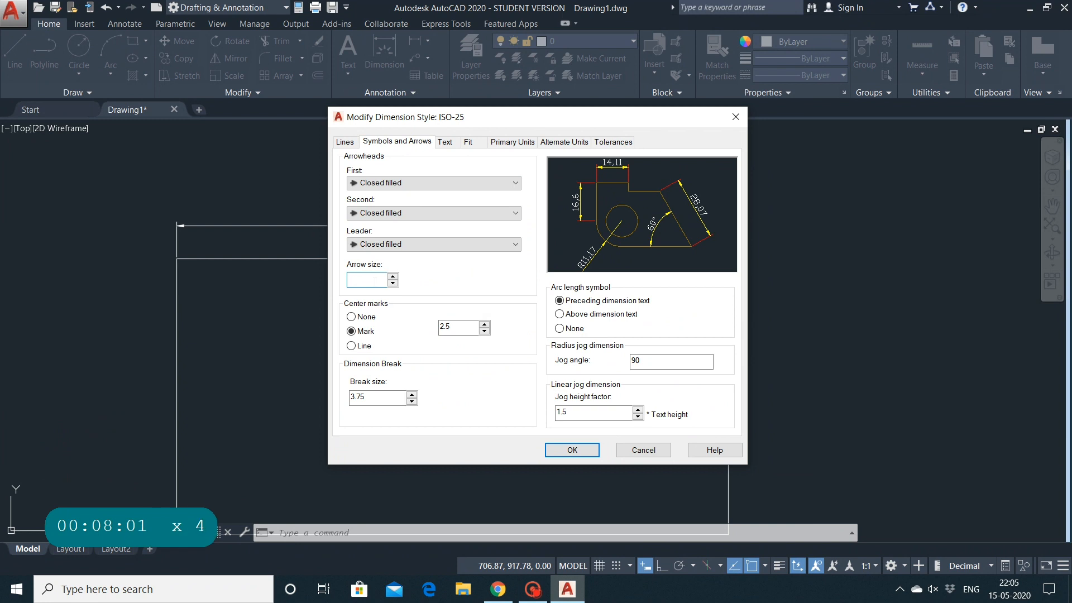
type("5")
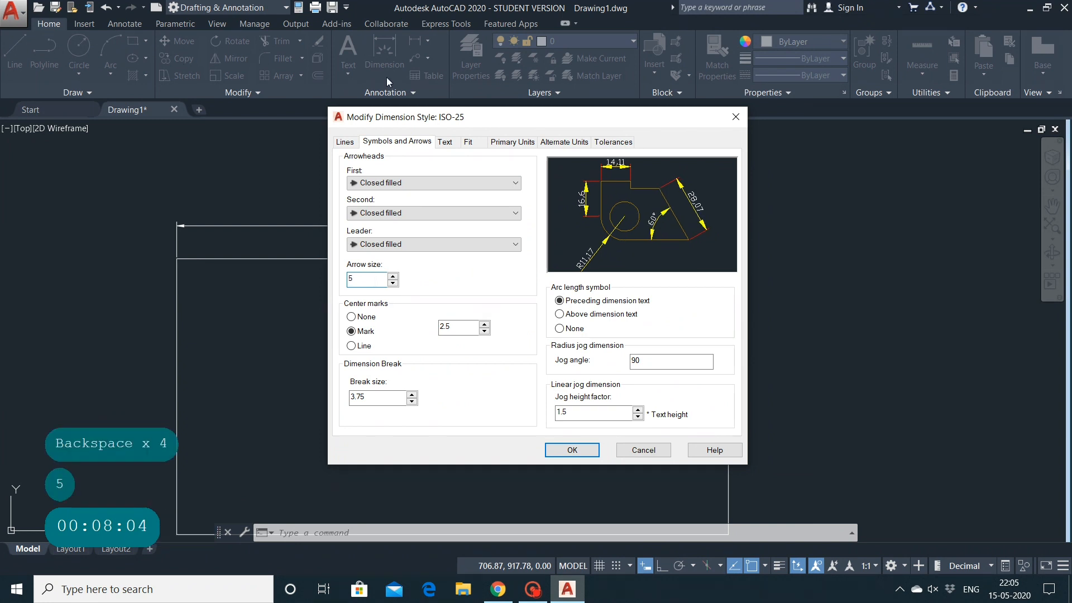
key("Return")
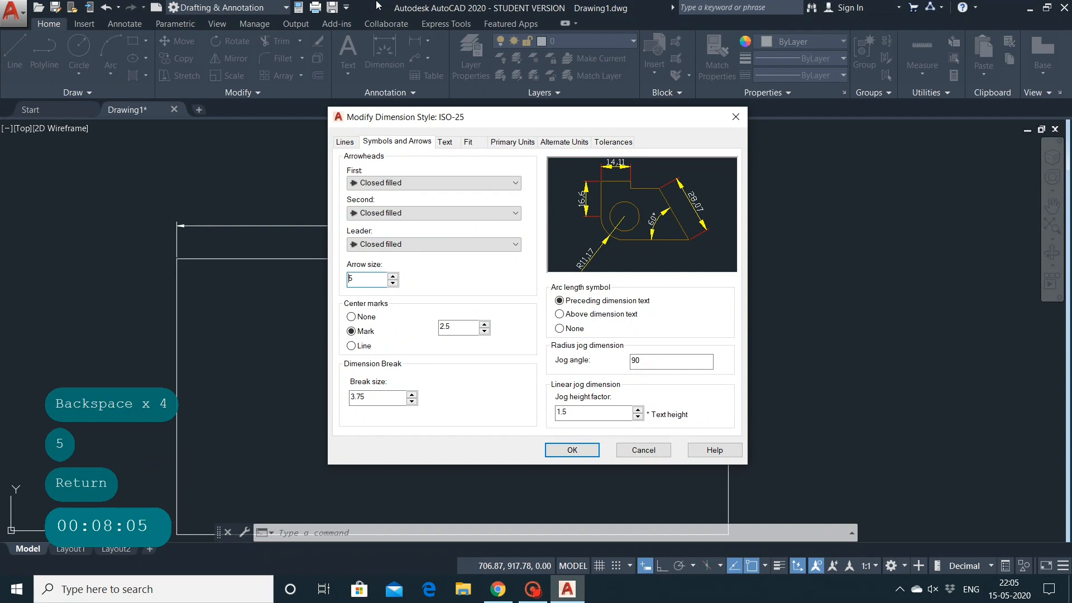
key("BackSpace")
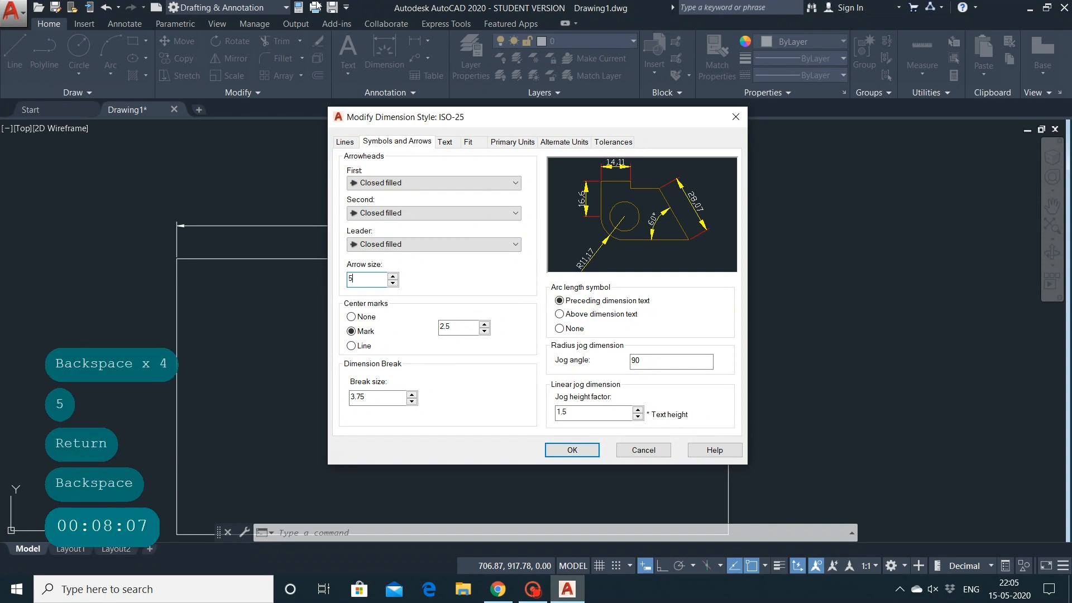
key("Right")
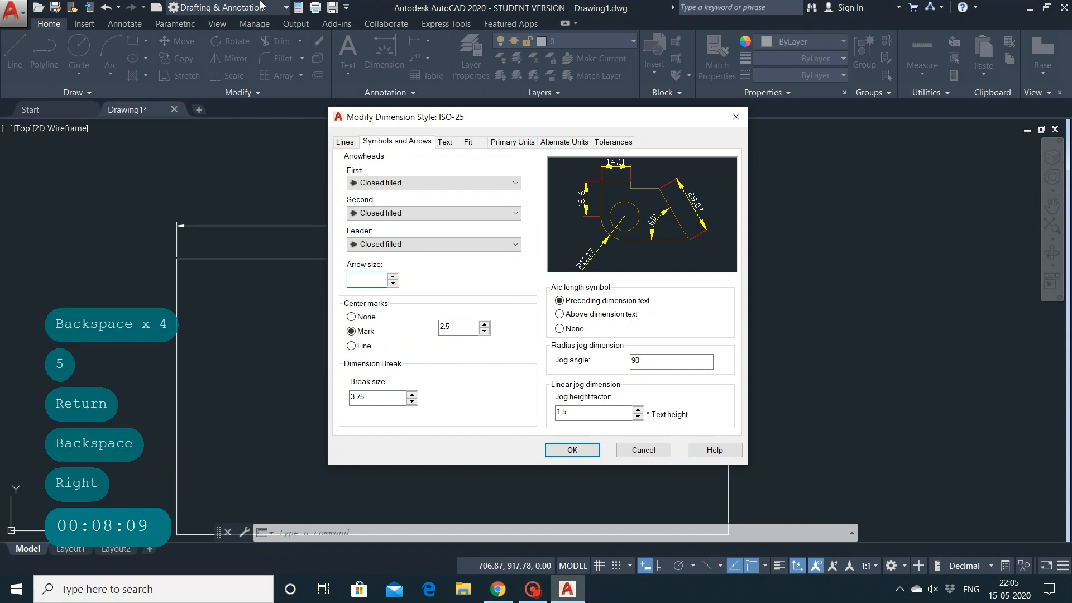
key("BackSpace")
type("3")
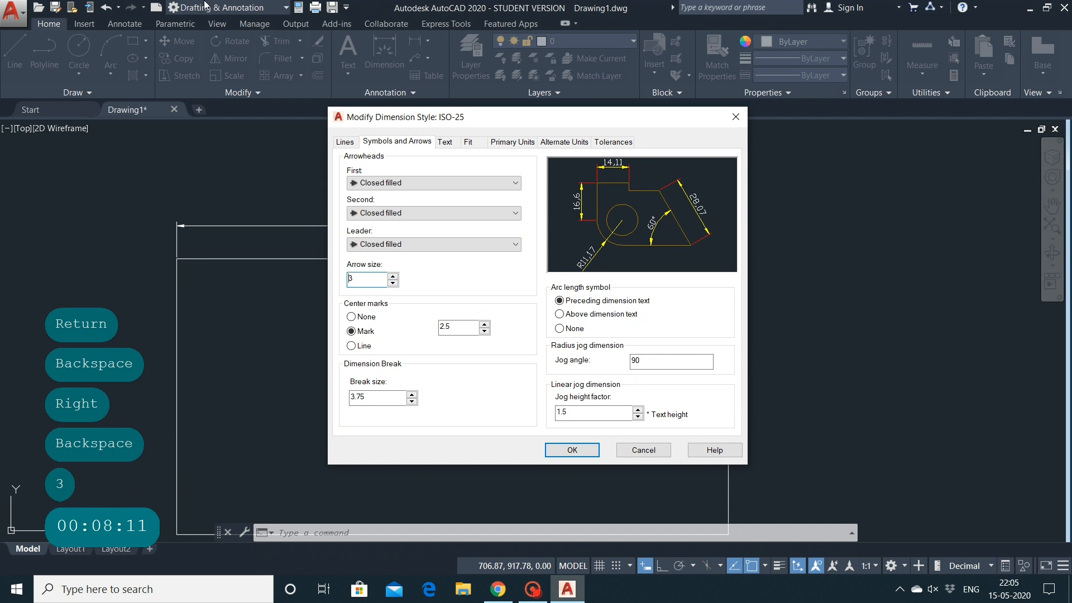
Examine the symbols available for the first arrowhead and the text styles available for the dimension text
left_click(386, 183)
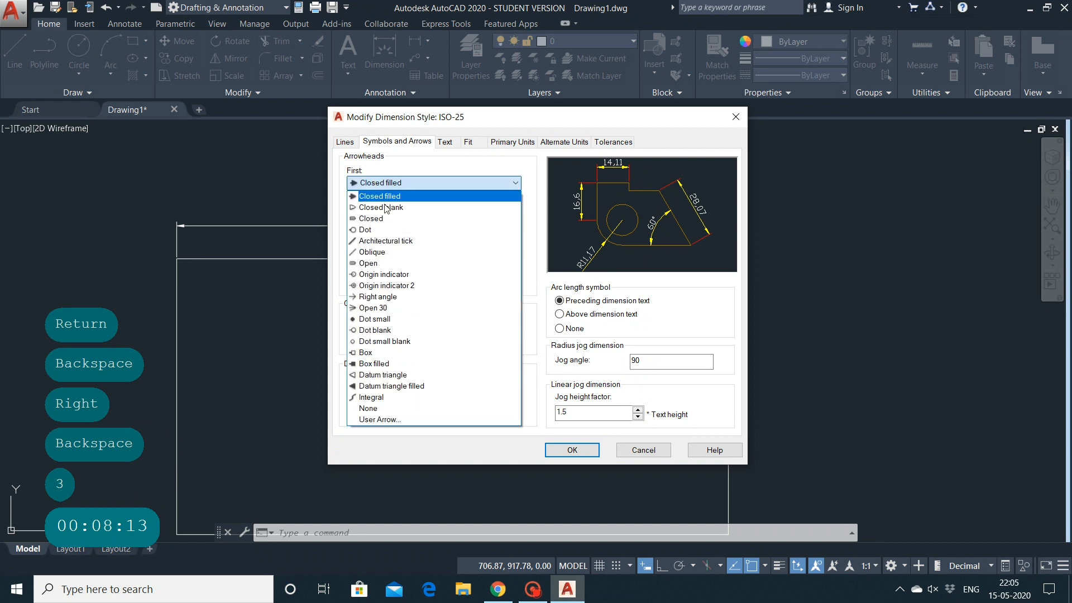
left_click(674, 283)
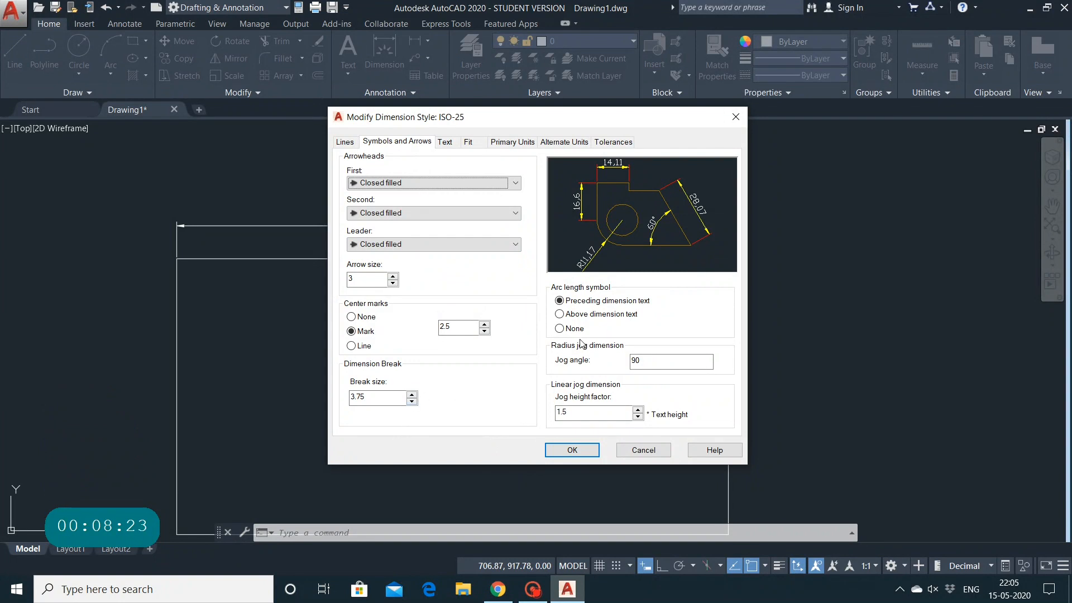
left_click(446, 144)
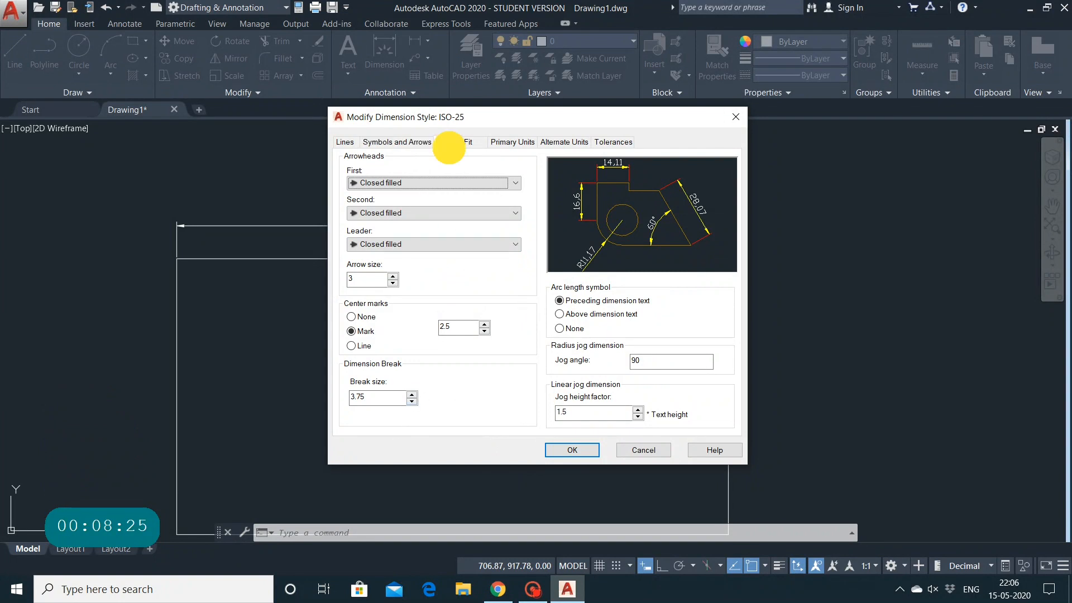
left_click(512, 177)
left_click(509, 195)
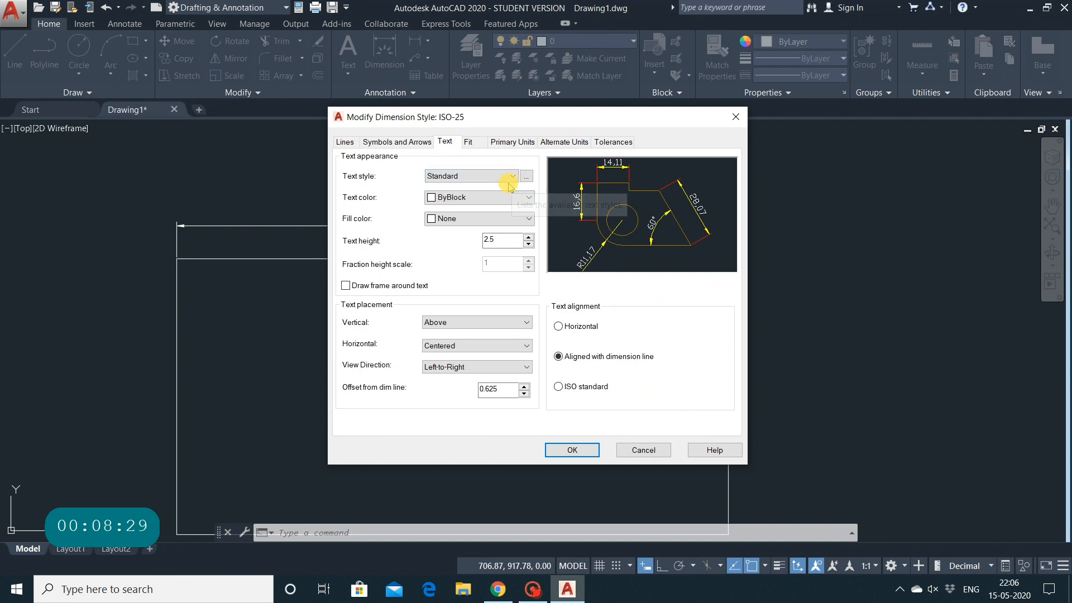
left_click(505, 178)
left_click(491, 185)
left_click(492, 177)
left_click(503, 195)
Set the dimension text color to Cyan after trying Yellow
left_click(465, 199)
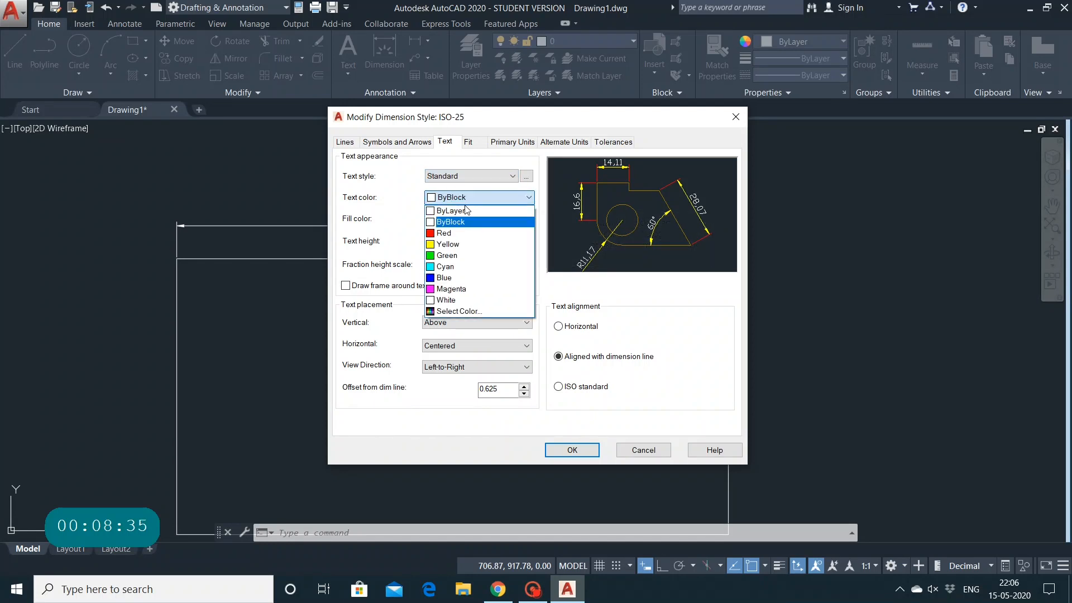
left_click(468, 244)
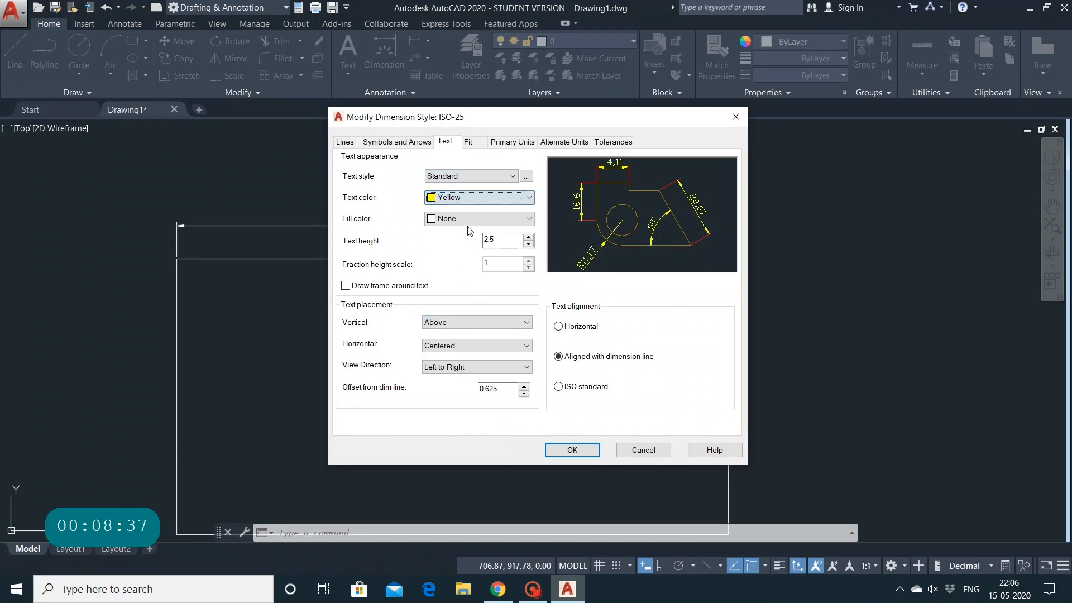
left_click(477, 197)
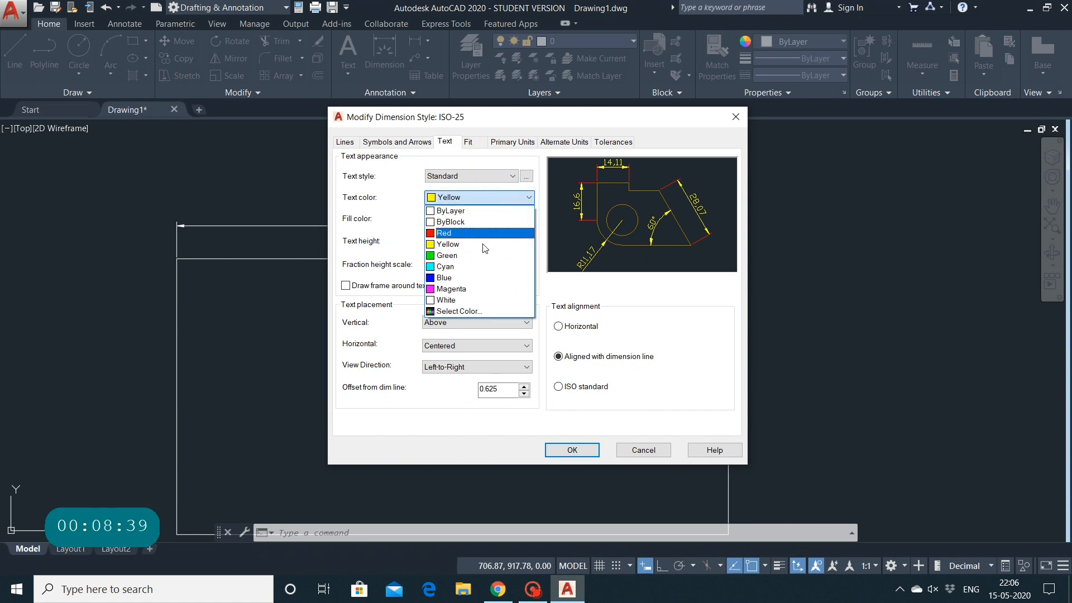
left_click(487, 267)
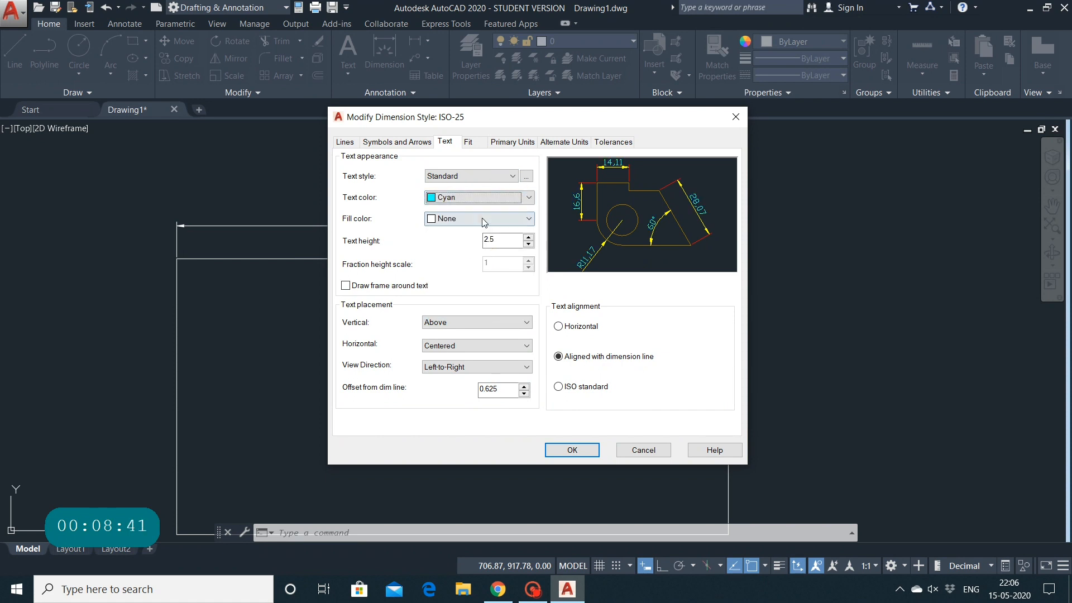
Try a Yellow fill color behind the dimension text and restore it to None
left_click(485, 219)
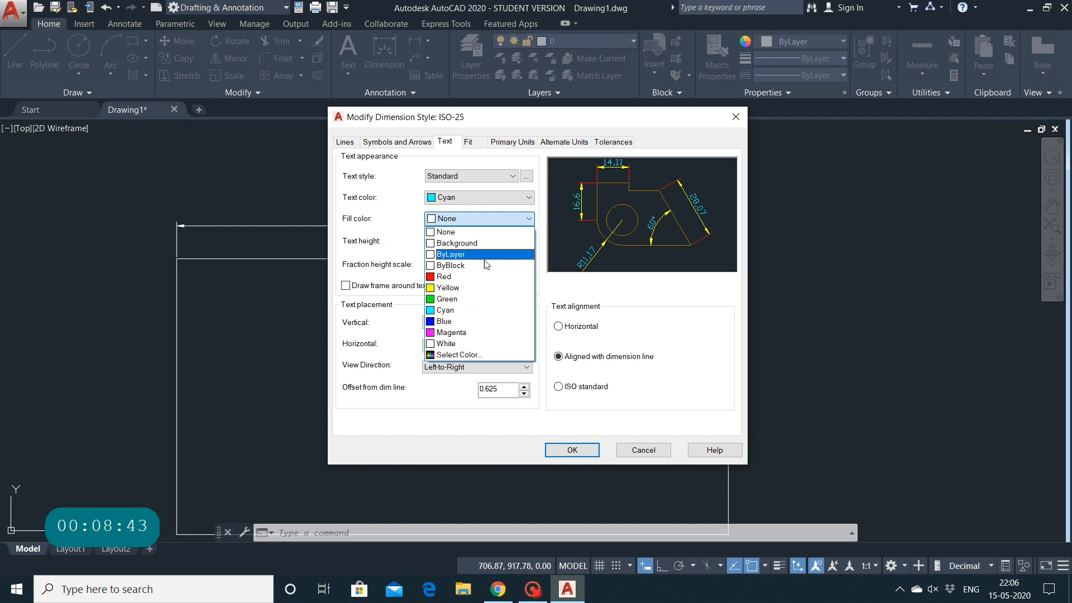
left_click(487, 287)
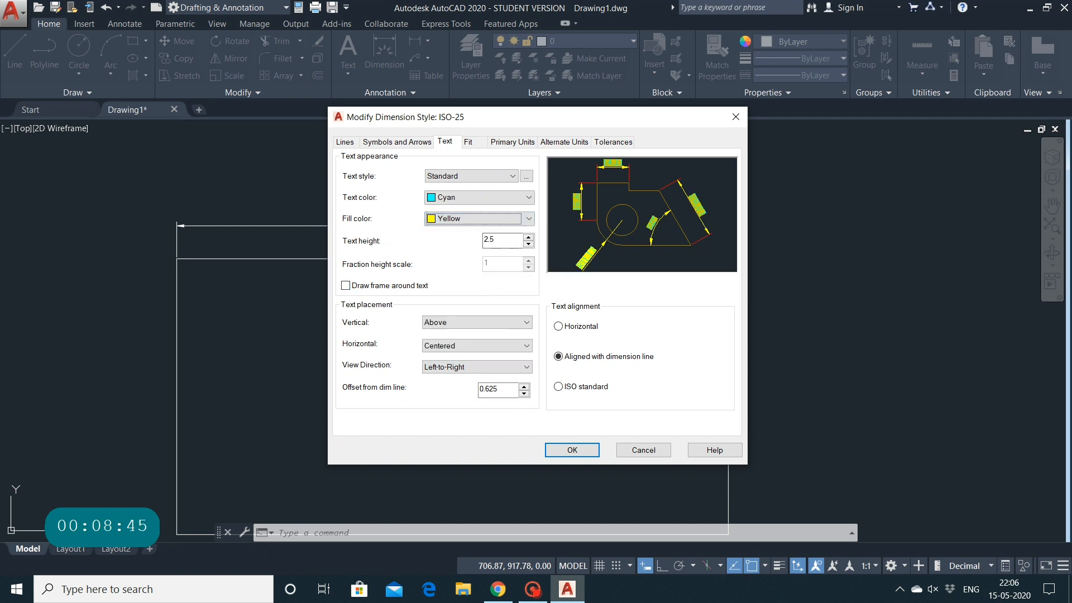
left_click(483, 218)
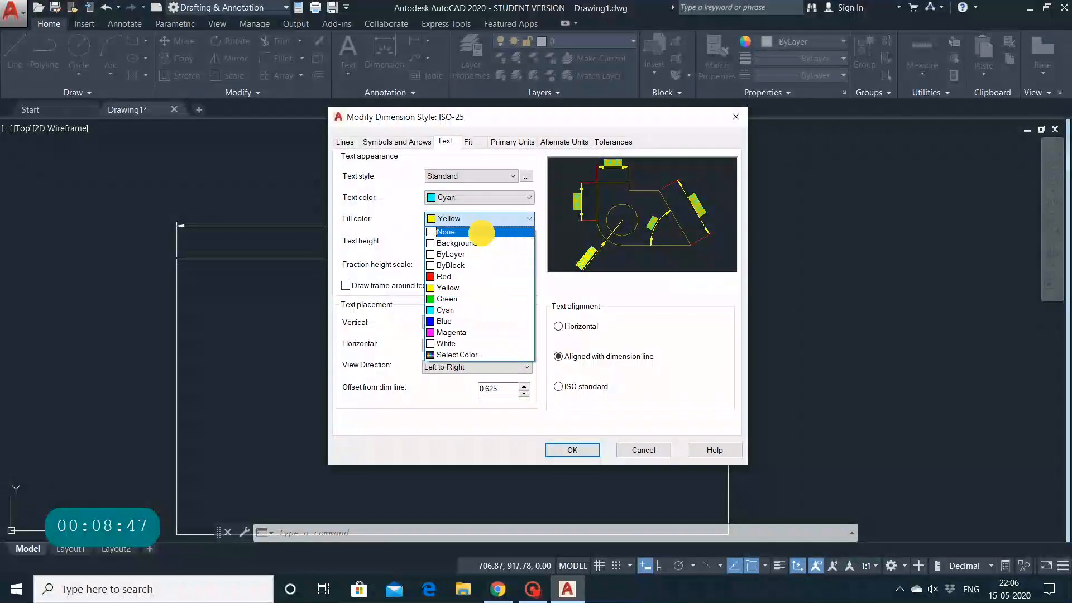
left_click(482, 232)
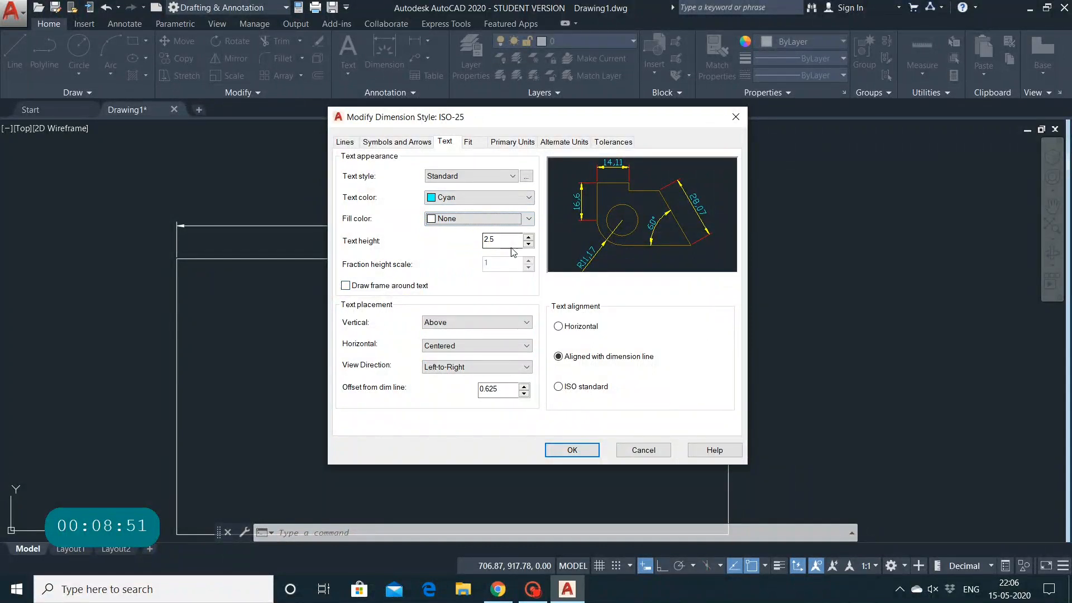
Set the dimension text height to 3
left_click(497, 240)
key("BackSpace")
key("BackSpace")
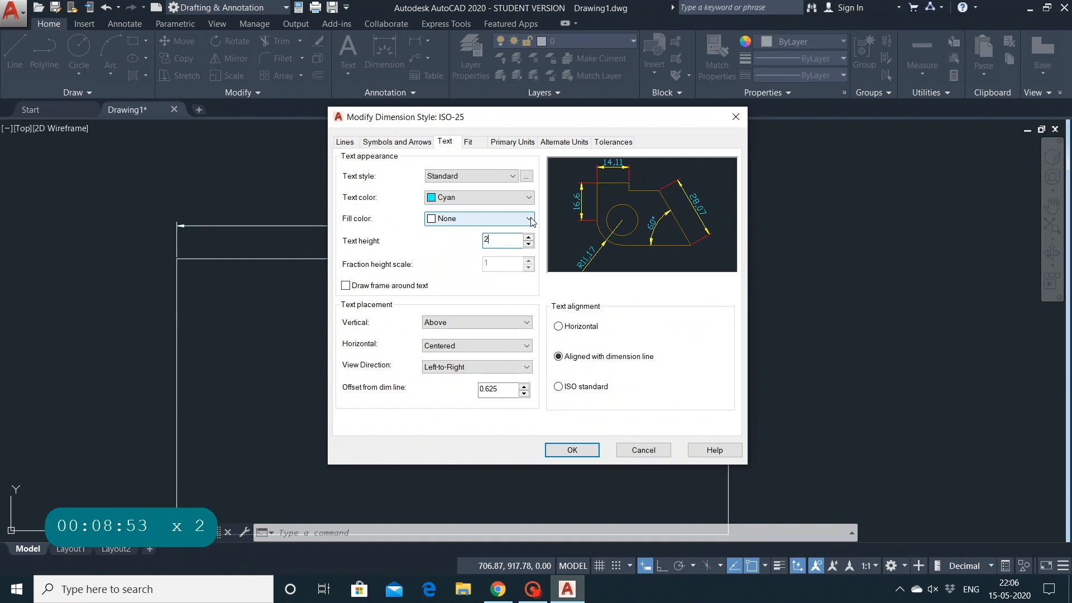
type("3")
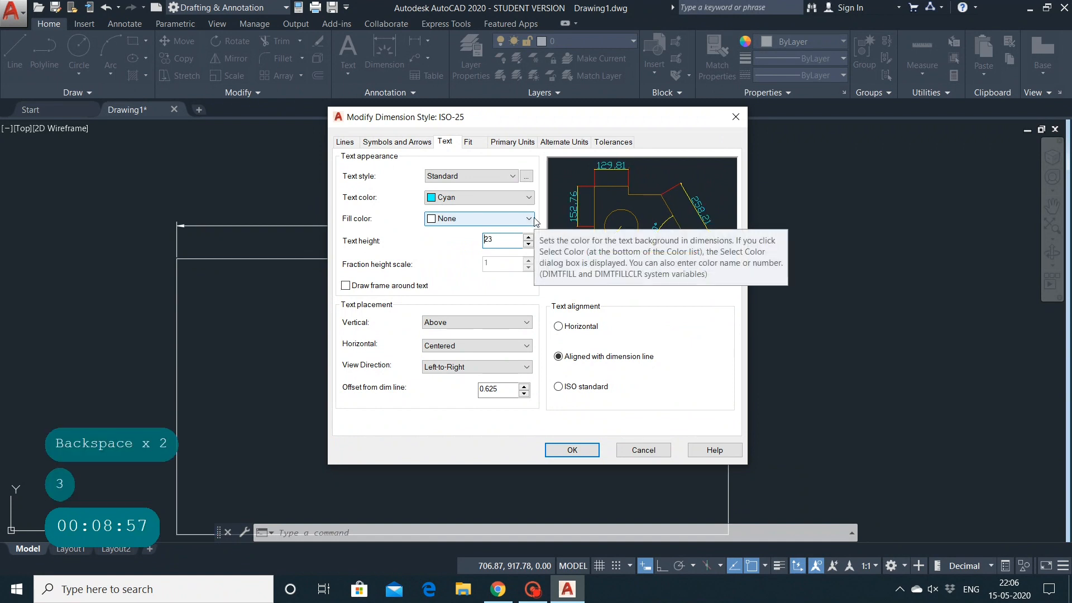
key("Return")
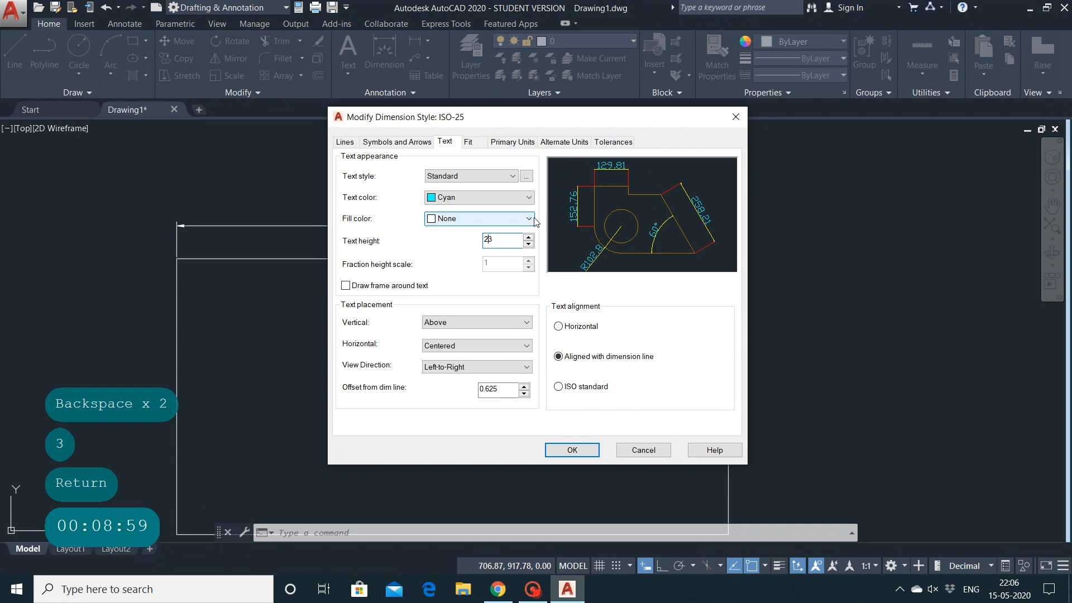
key("Right")
key("BackSpace")
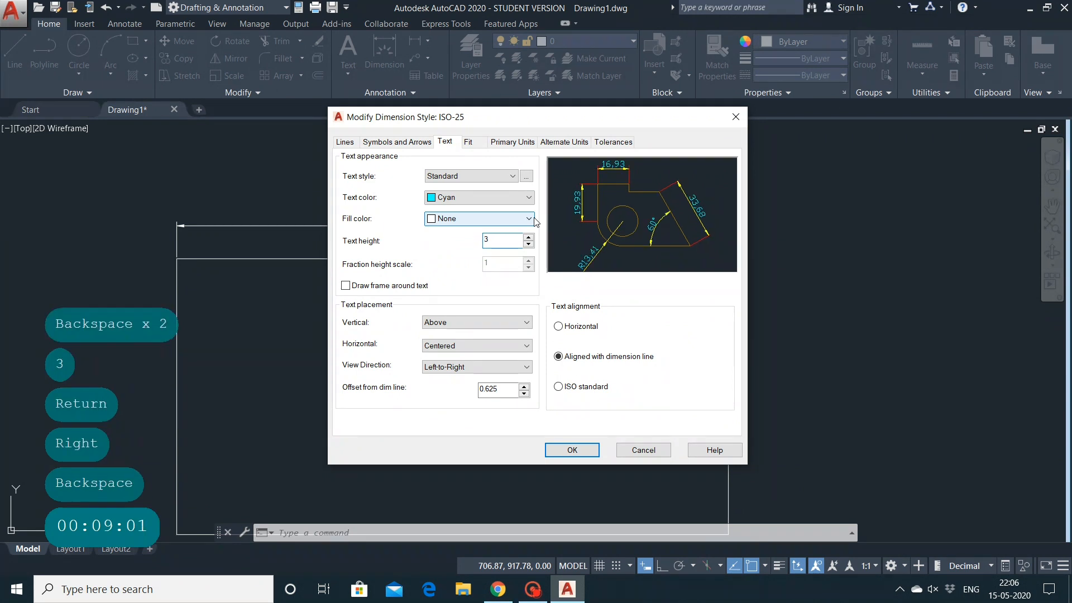
type("2")
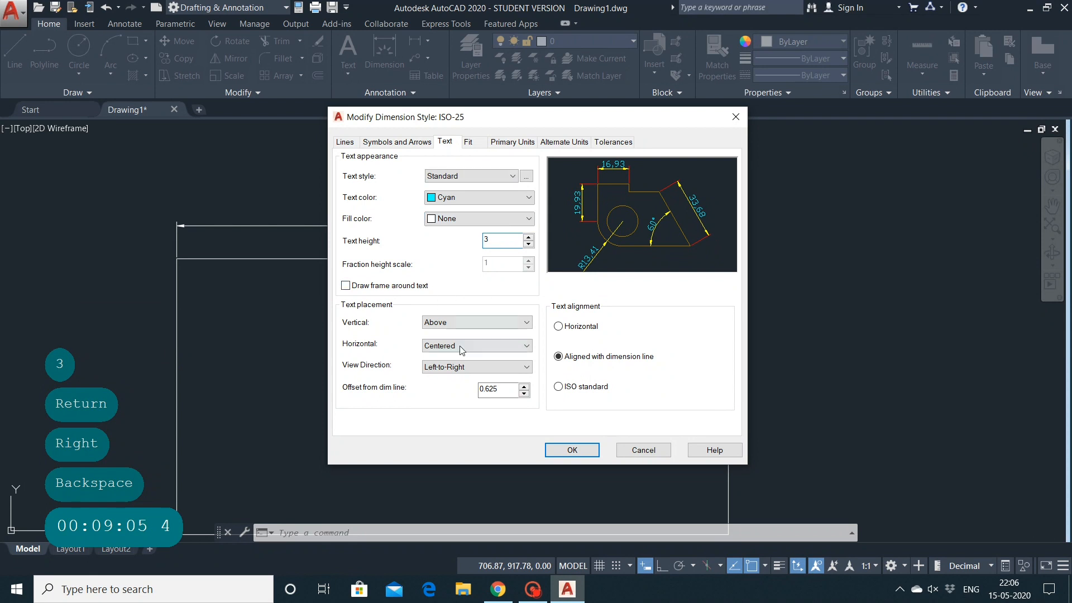
Try Below as the vertical placement of the dimension text and restore it to Above
left_click(488, 324)
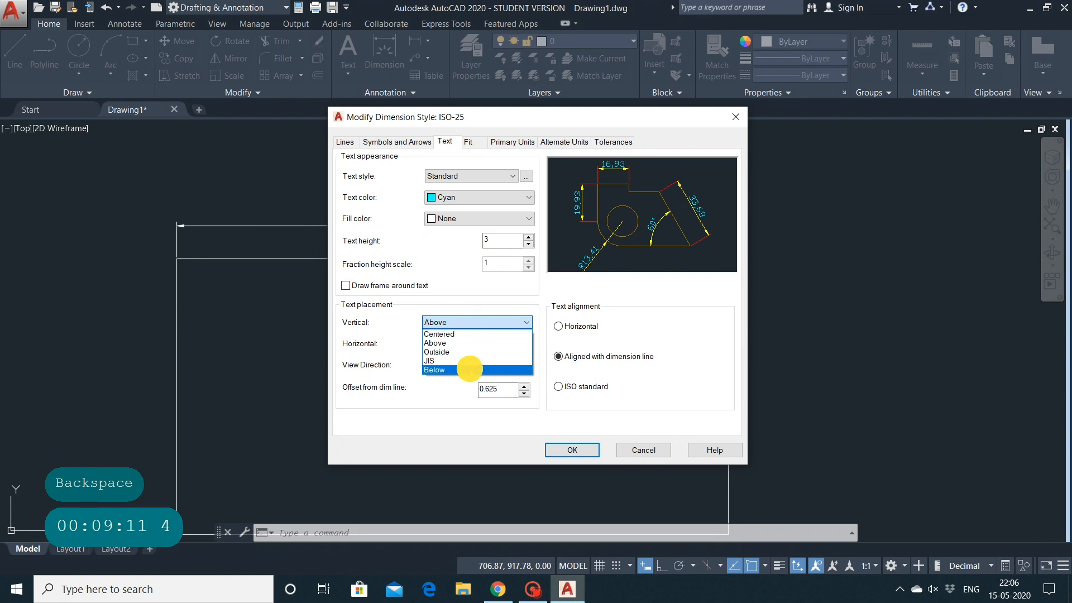
left_click(468, 370)
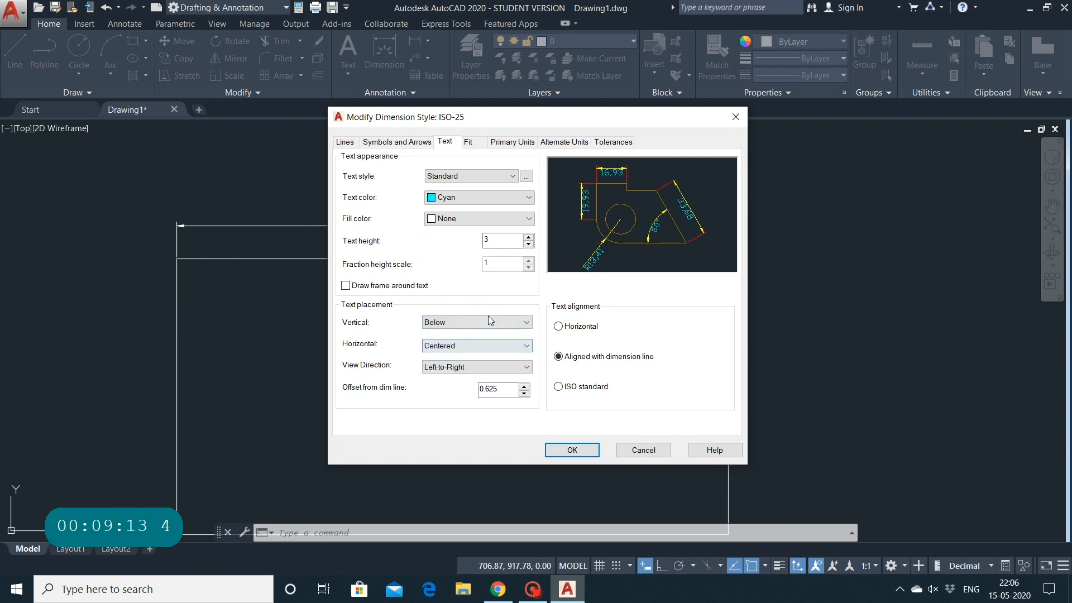
left_click(488, 320)
left_click(484, 341)
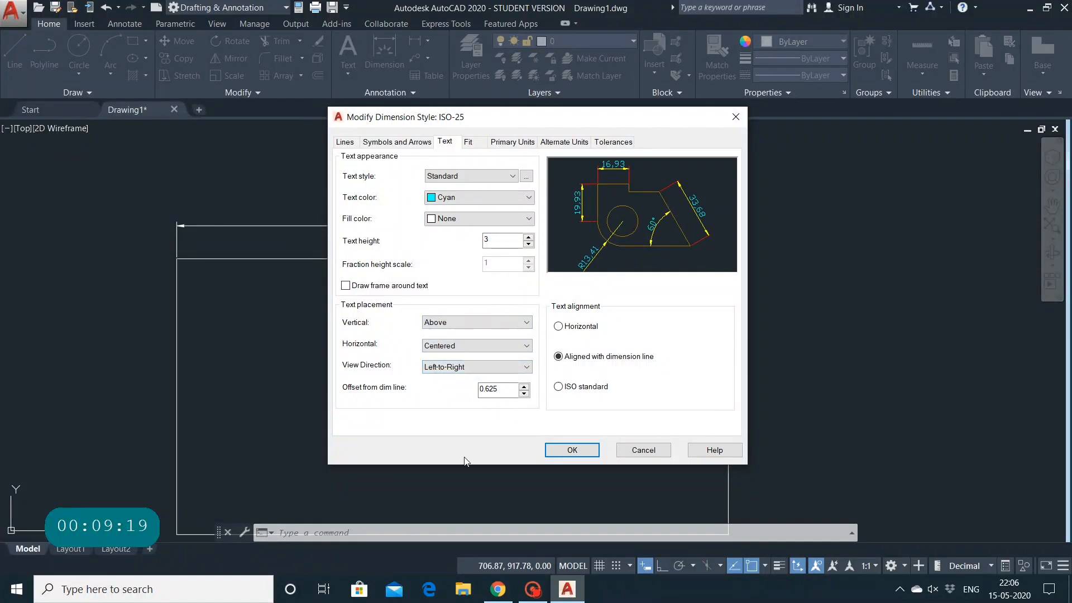
Try an overall dimension scale of 3 in the ISO-25 fit settings and restore it to 1
left_click(469, 143)
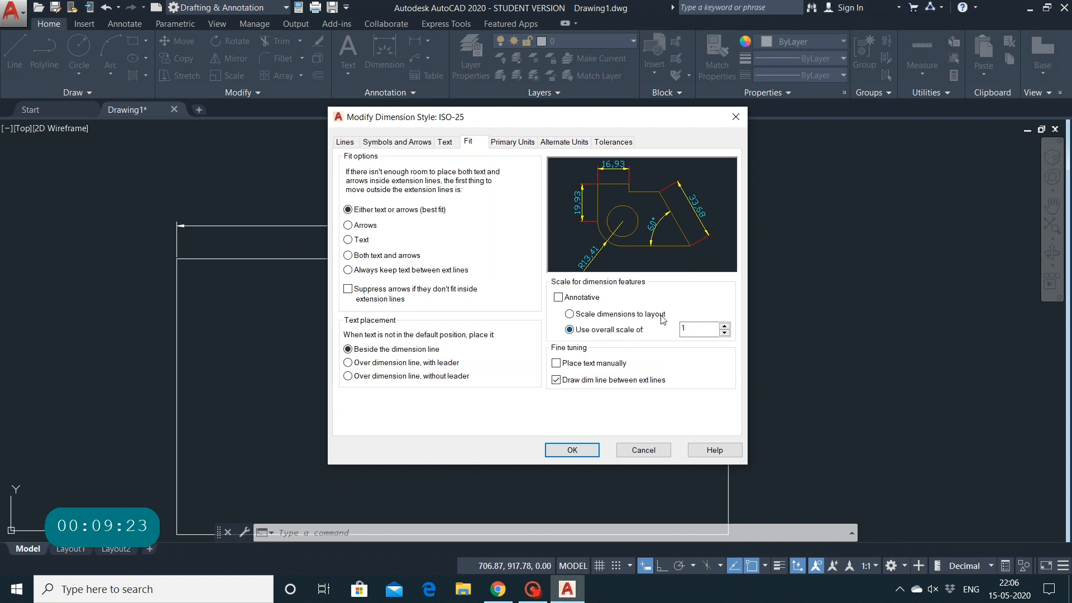
left_click(698, 329)
key("BackSpace")
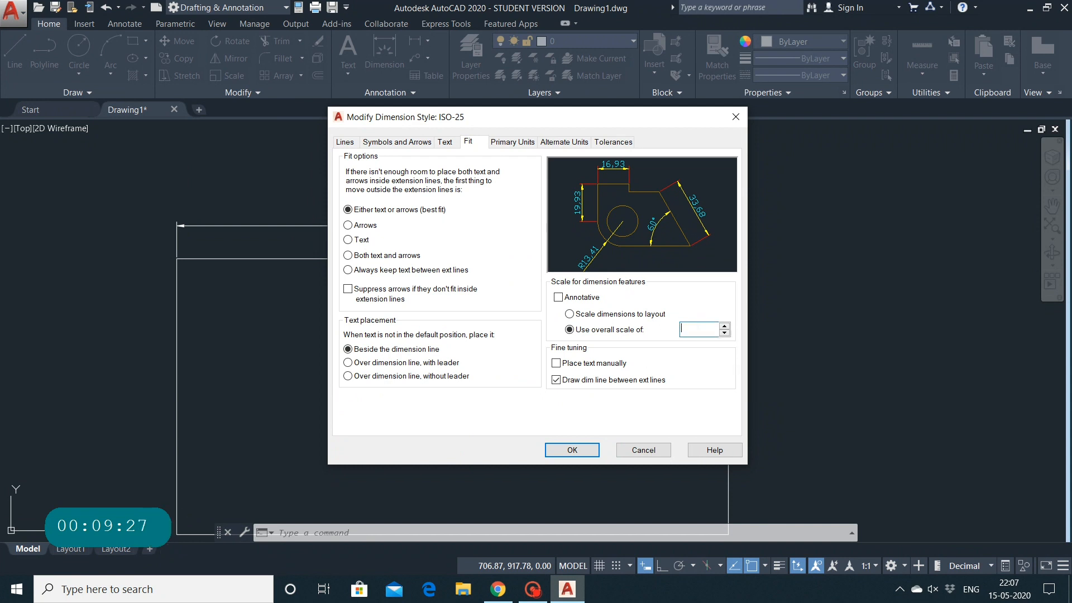
type("3")
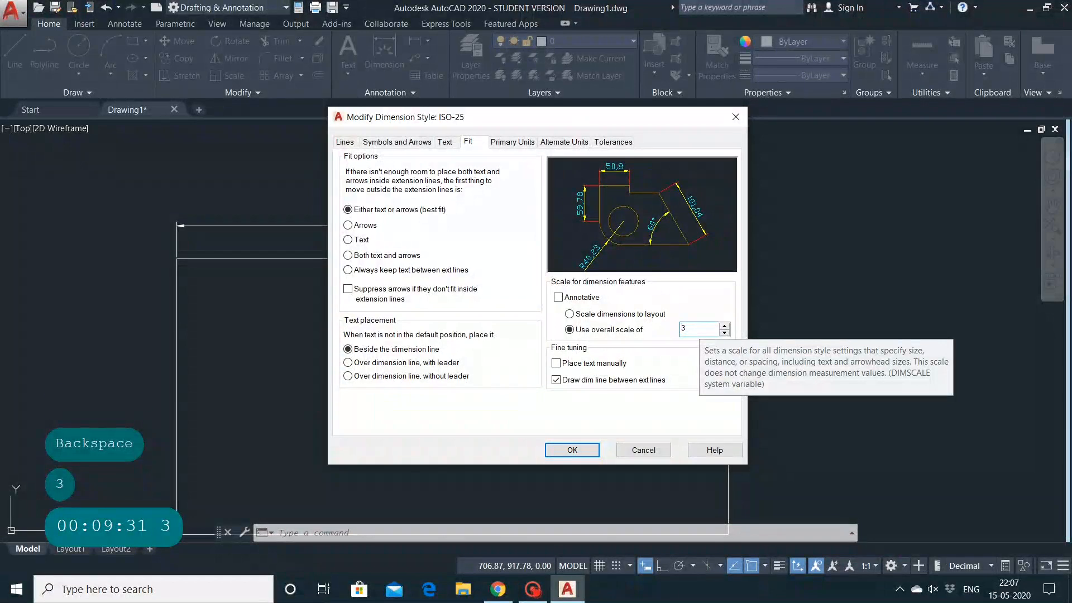
key("Return")
key("Return")
key("Return")
key("Right")
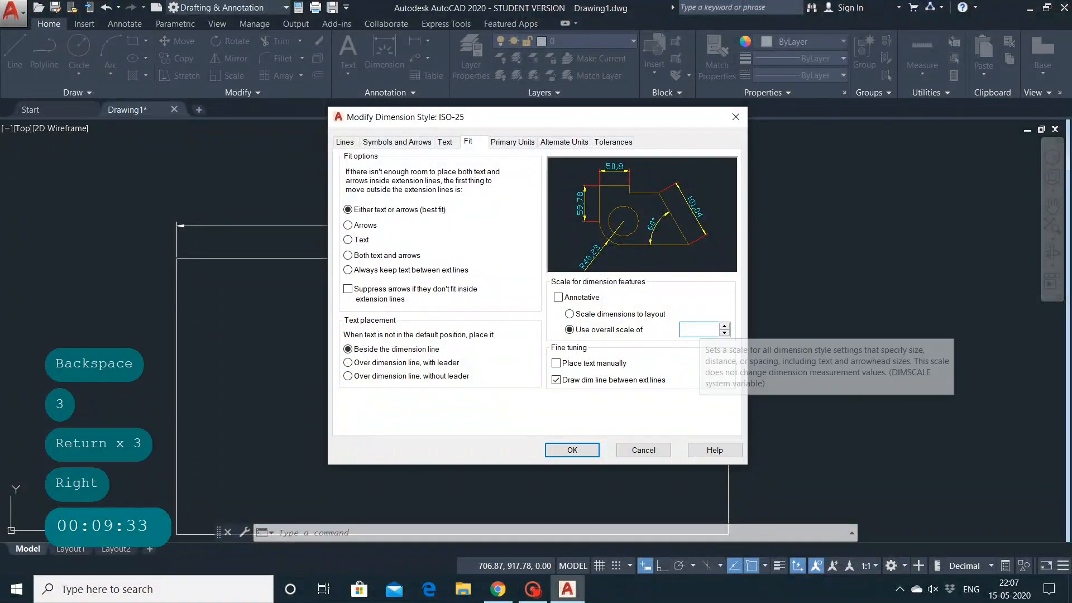
key("BackSpace")
type("1")
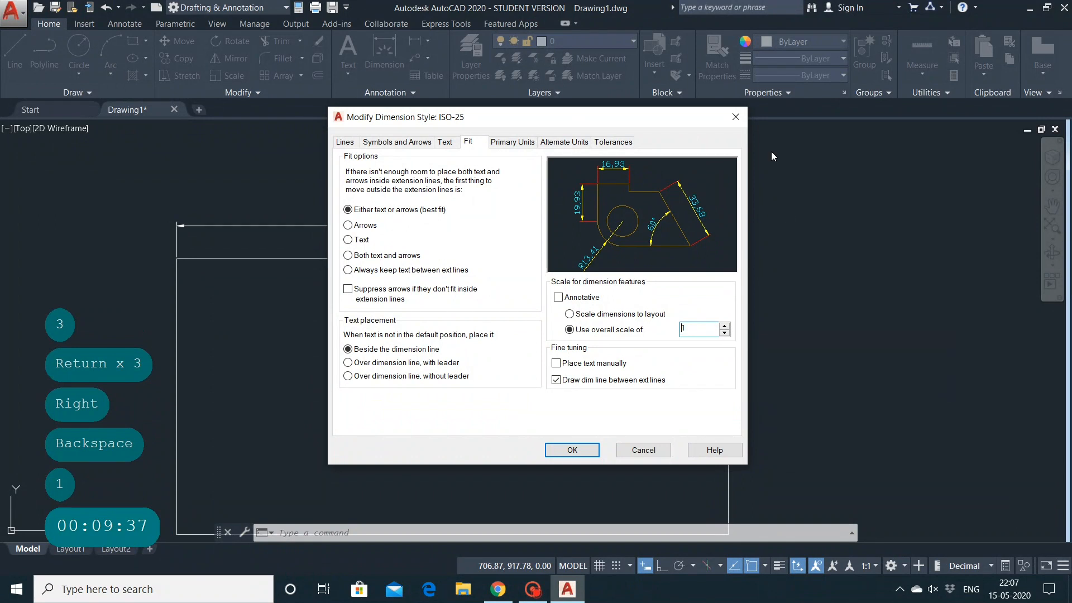
Set "cm" as the prefix of the linear dimensions in the primary units and apply the ISO-25 style changes
left_click(513, 142)
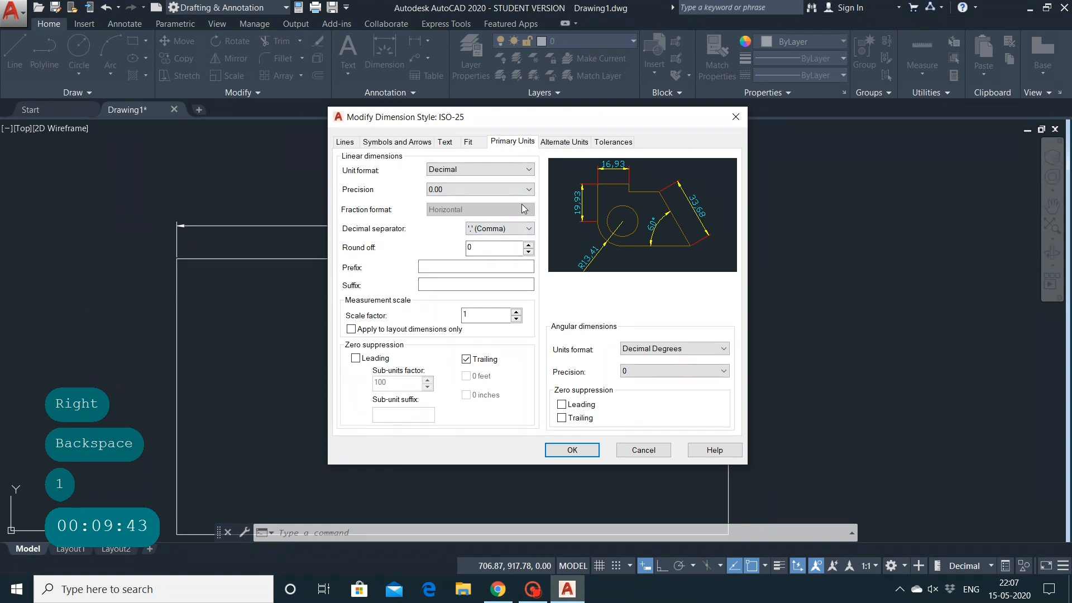
left_click(511, 266)
type("c")
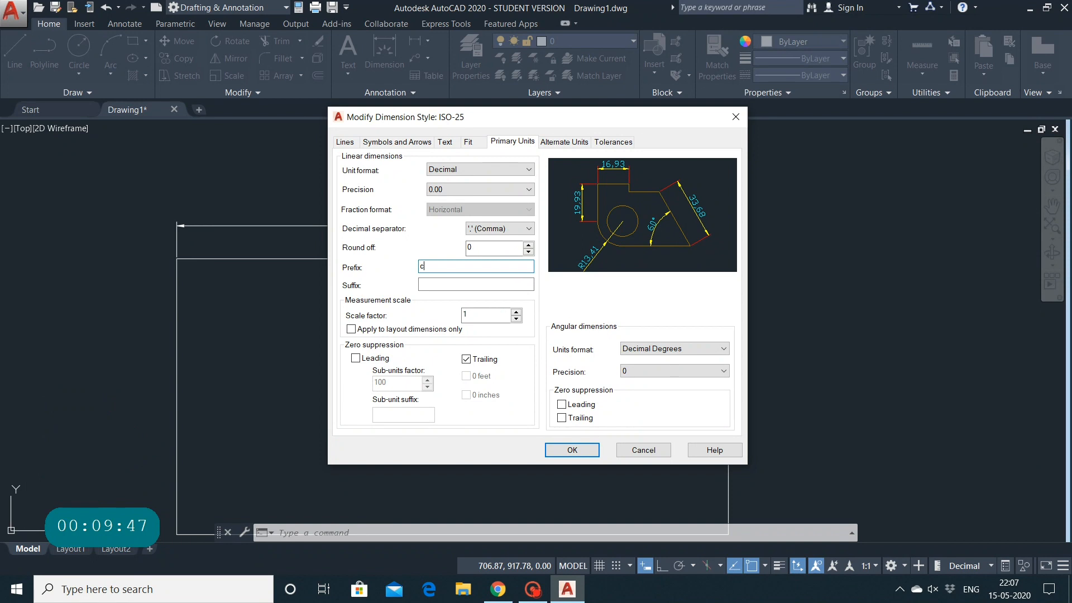
type("m")
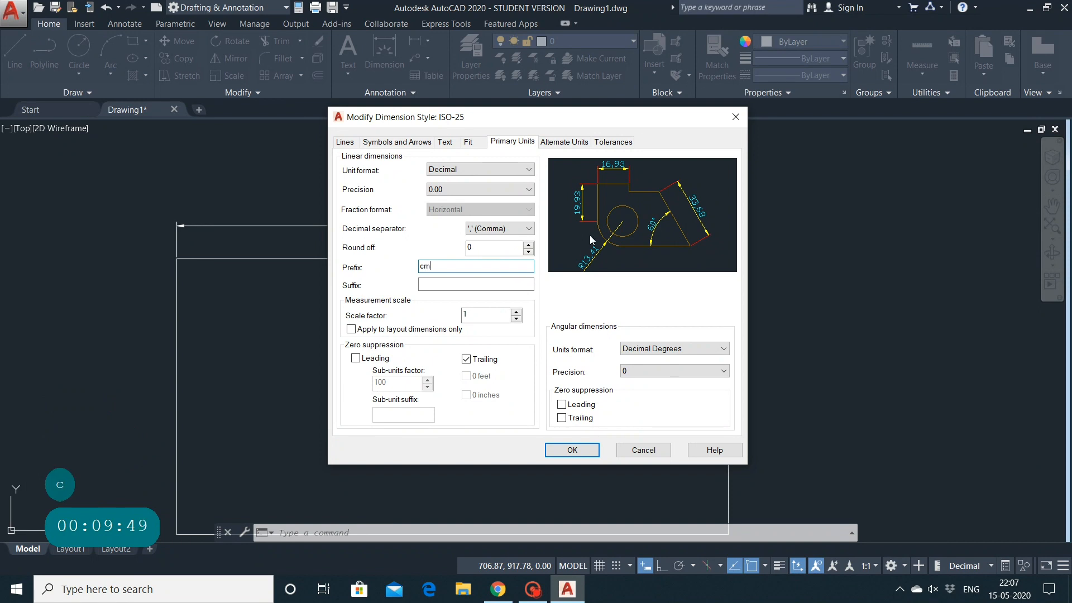
key("Return")
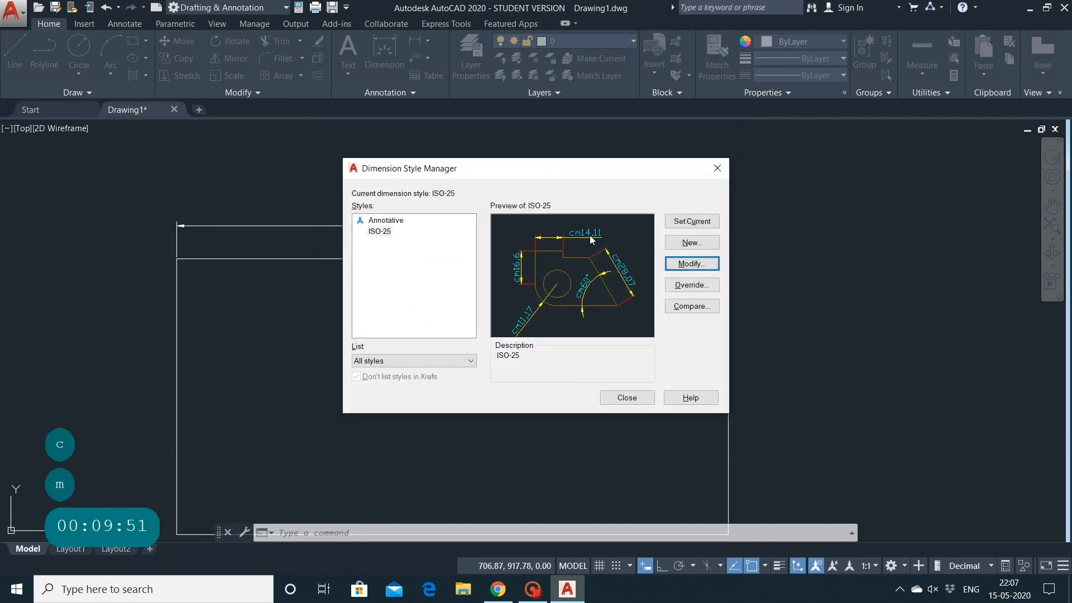
left_click(706, 265)
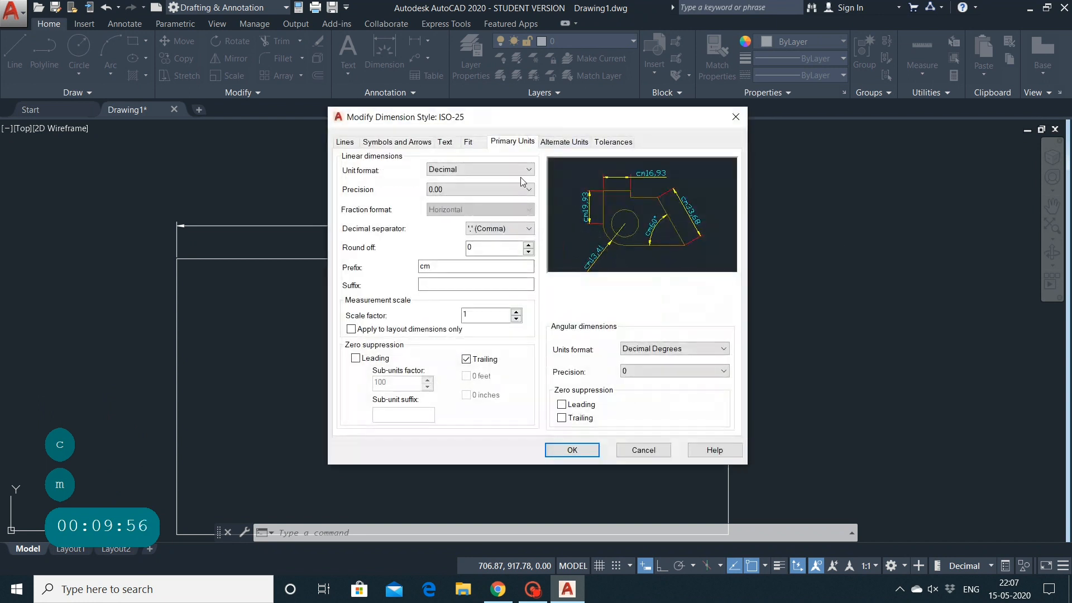
left_click(438, 269)
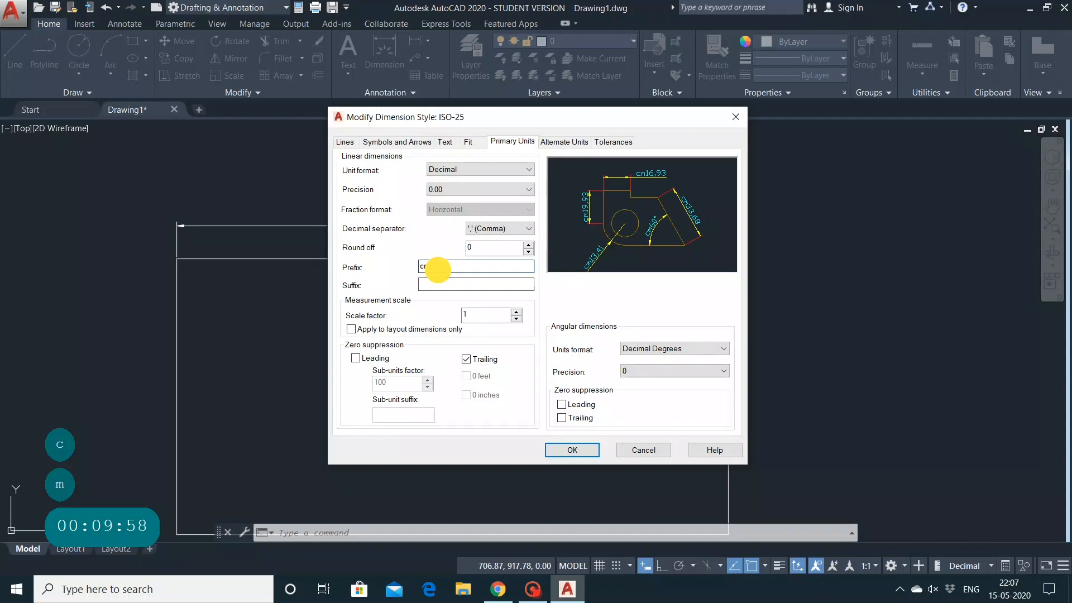
key("BackSpace")
key("BackSpace")
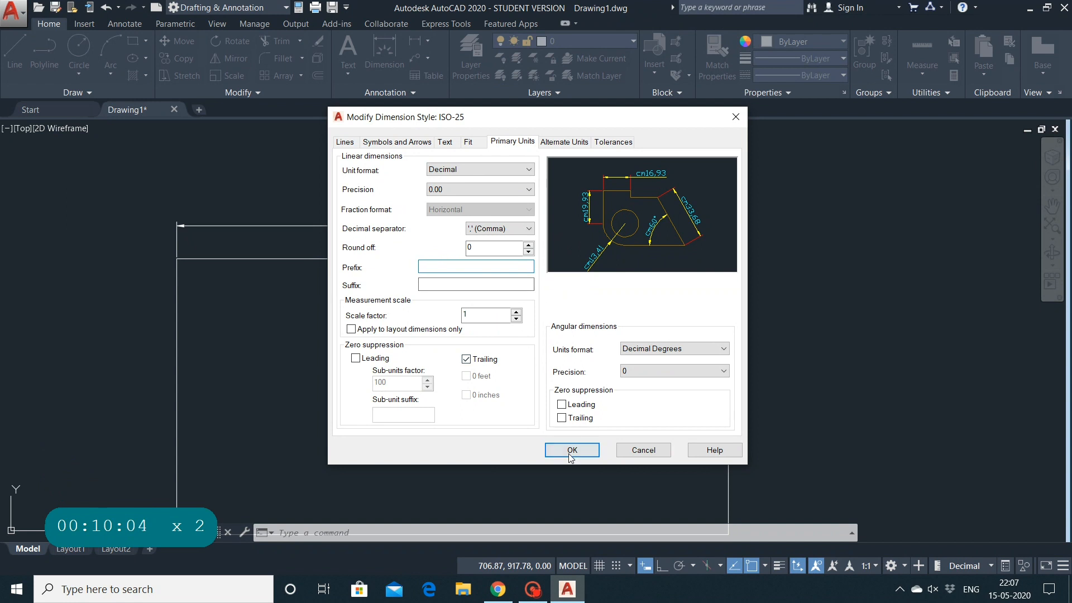
left_click(556, 143)
left_click(613, 143)
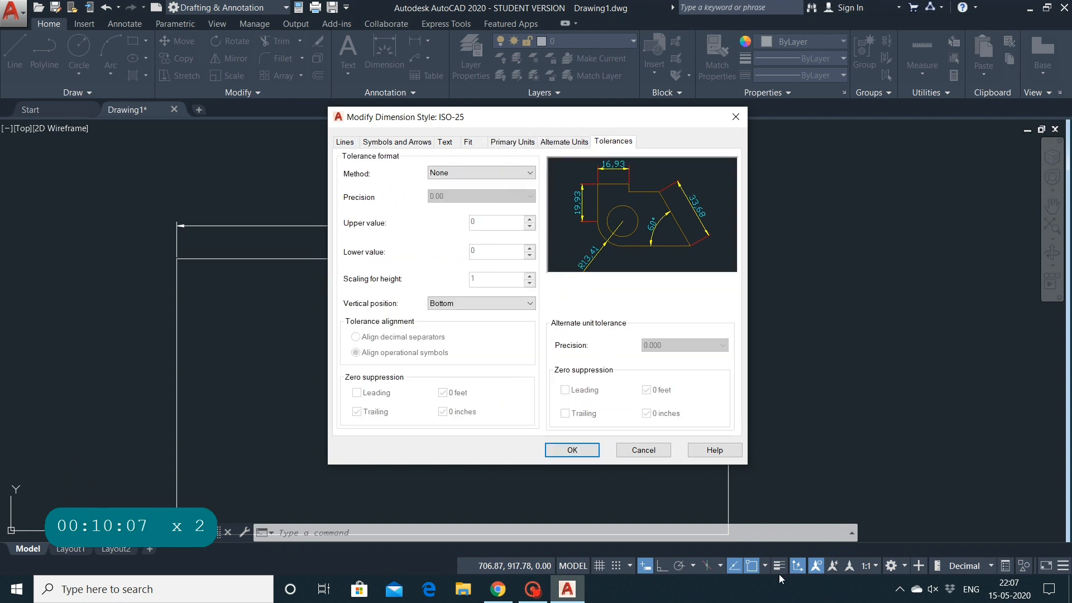
left_click(651, 450)
left_click(648, 398)
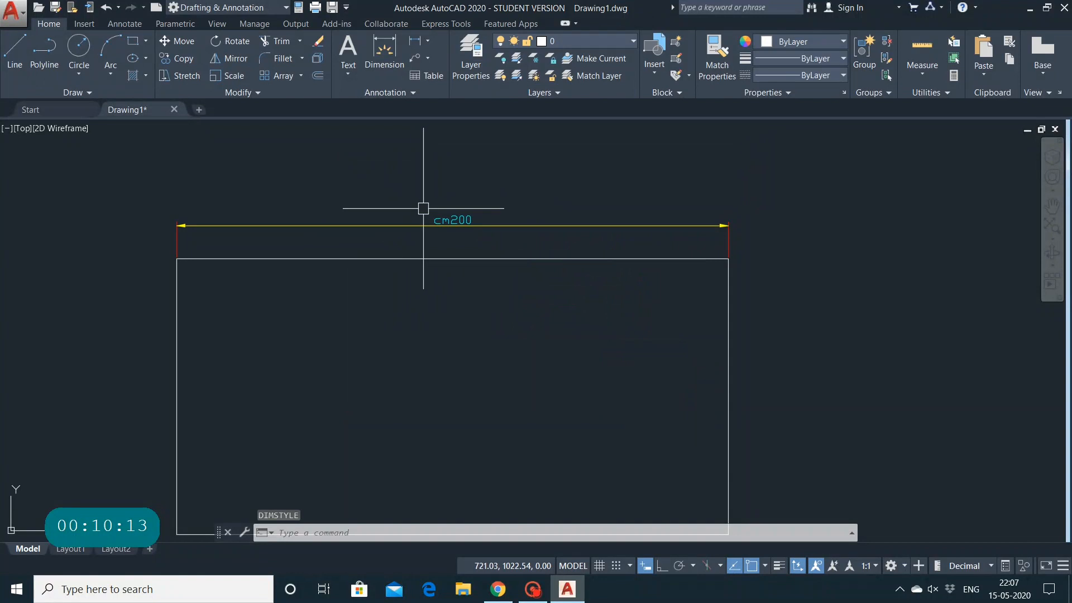
Remove the "cm" prefix from the ISO-25 style's primary units and apply the change to the drawing
left_click(442, 218)
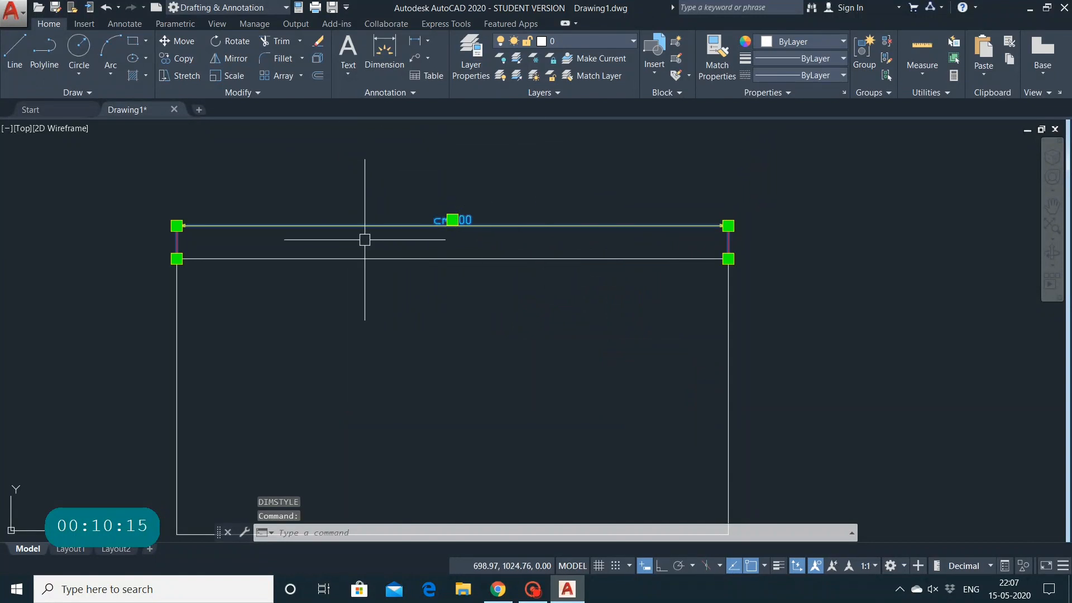
type("DS")
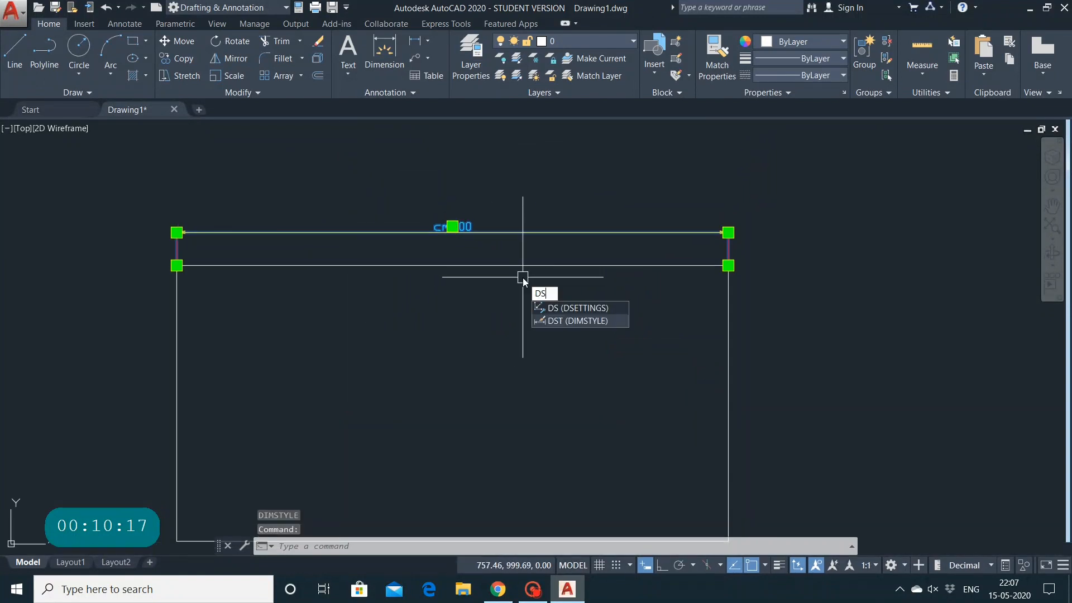
key("BackSpace")
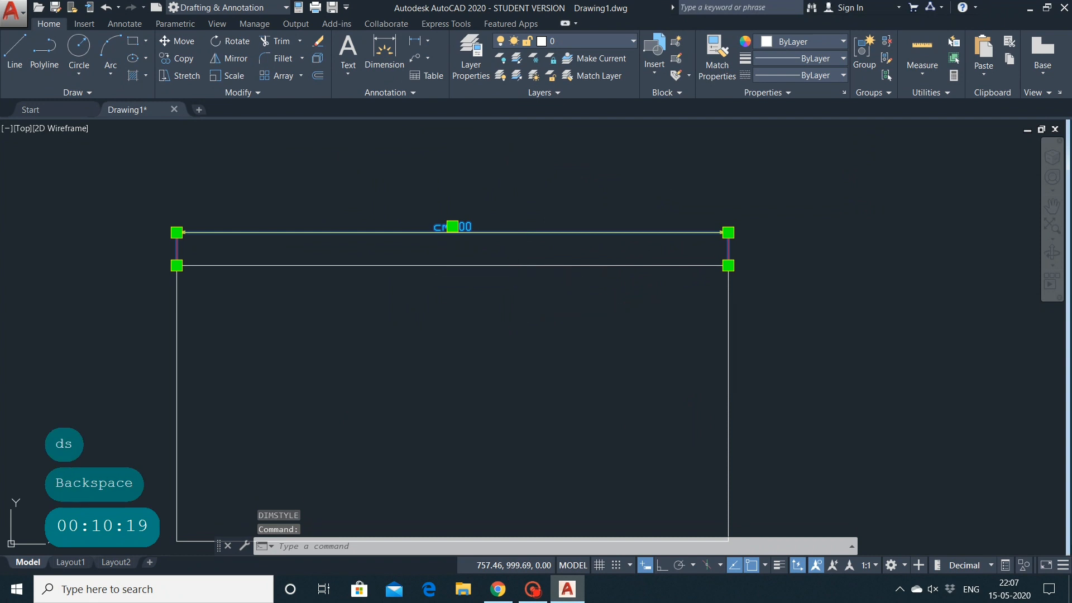
key("Return")
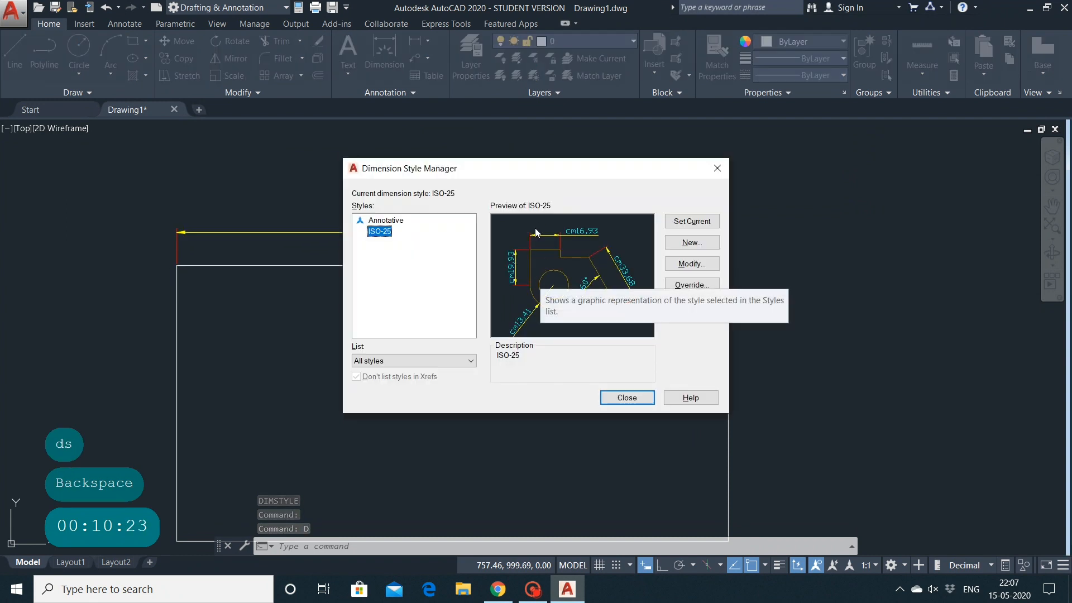
left_click(682, 263)
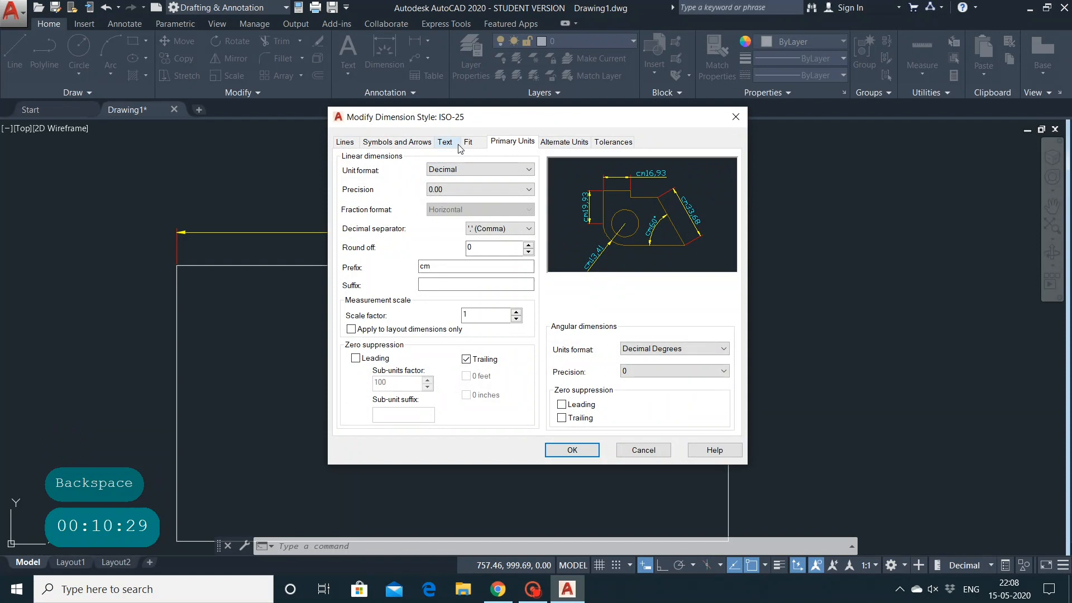
left_click(446, 142)
left_click(475, 141)
left_click(511, 142)
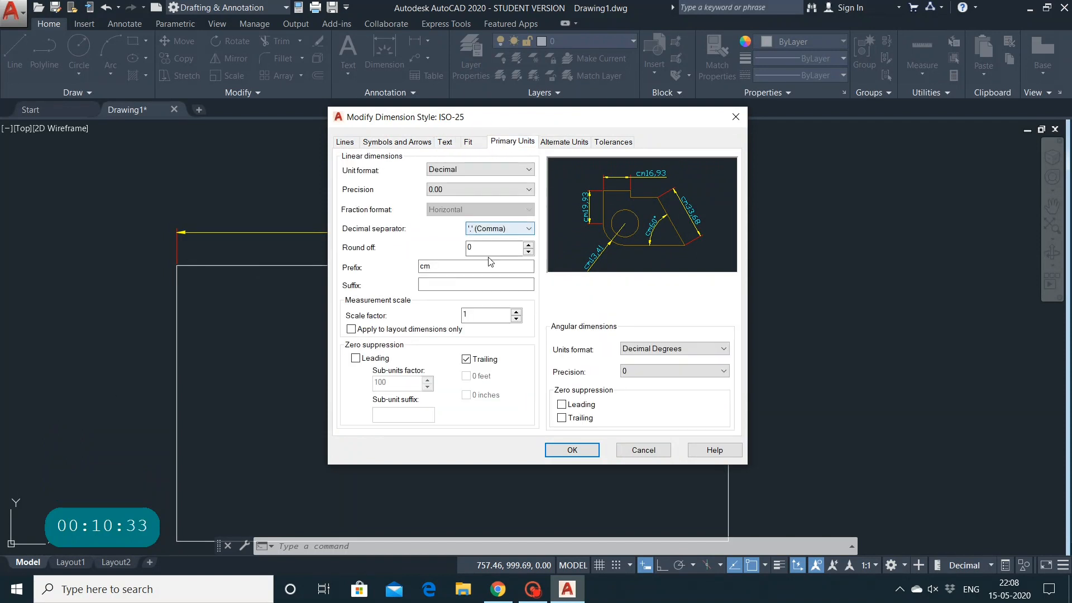
left_click(472, 266)
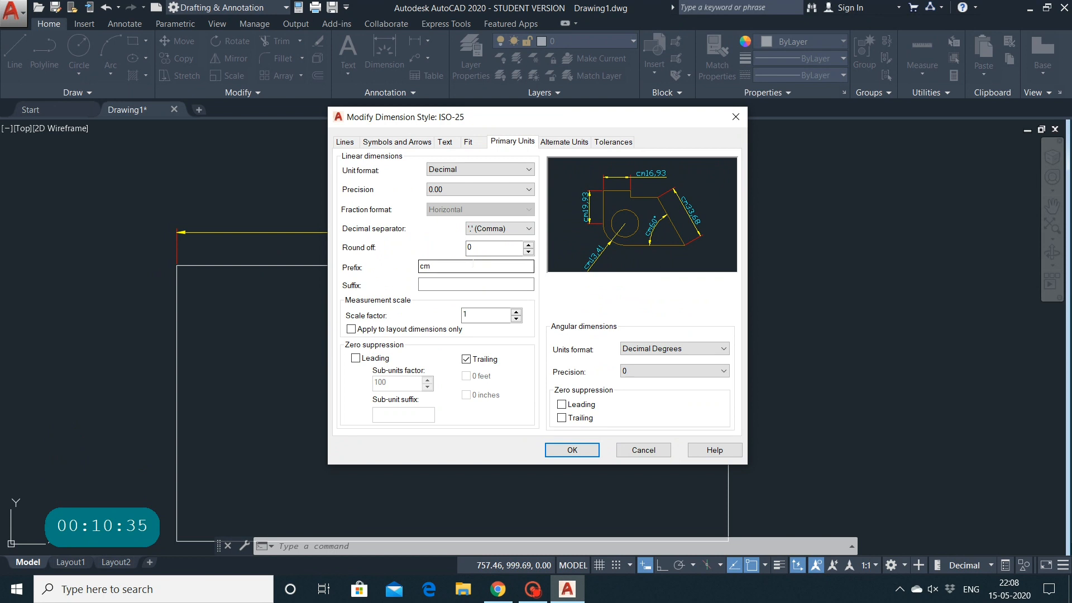
key("BackSpace")
key("BackSpace")
key("BackSpace")
left_click(573, 450)
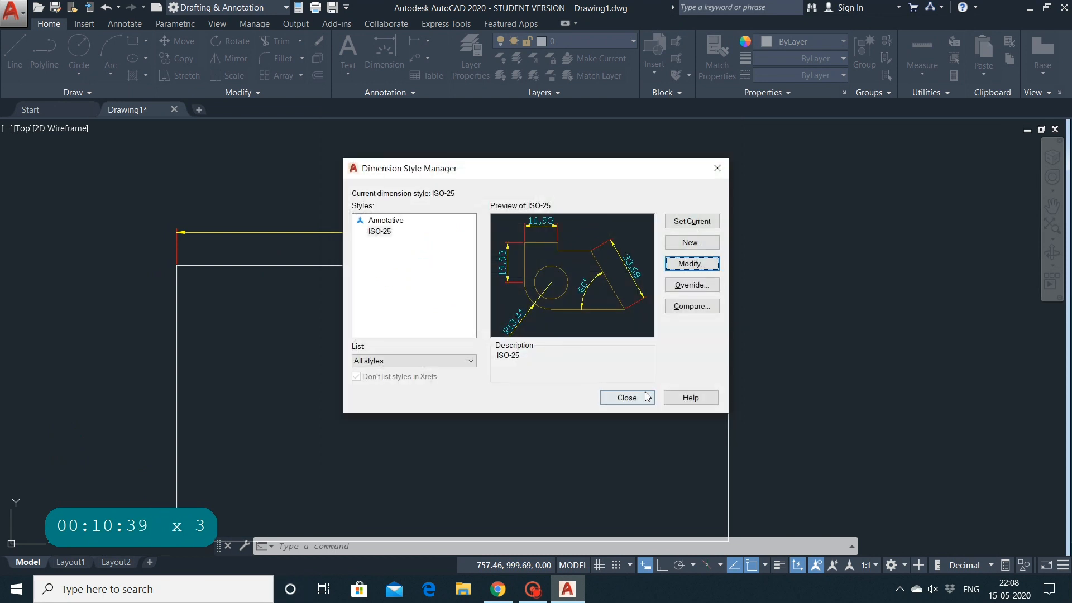
left_click(627, 397)
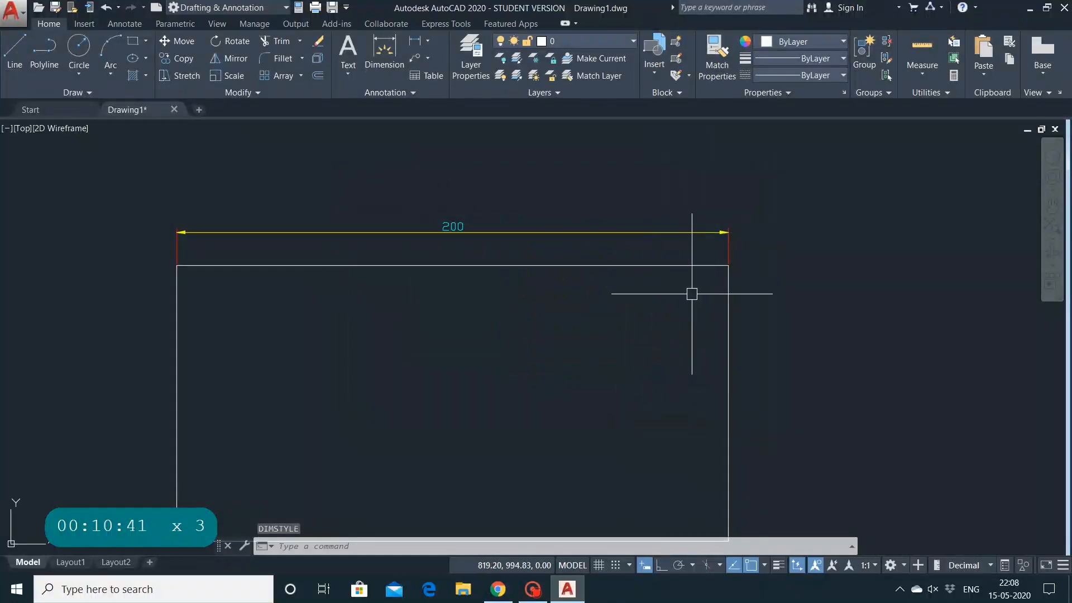
Dimension the rectangle's right vertical side, placing the dimension line outside the rectangle
scroll(176, 242, "up", 5)
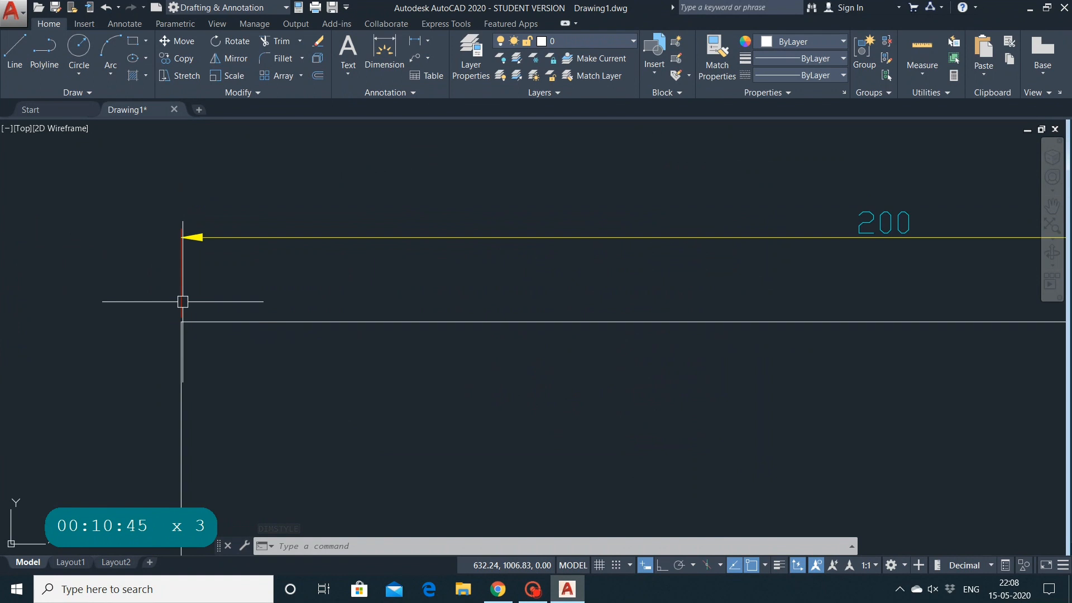
scroll(410, 274, "down", 5)
scroll(410, 274, "up", 3)
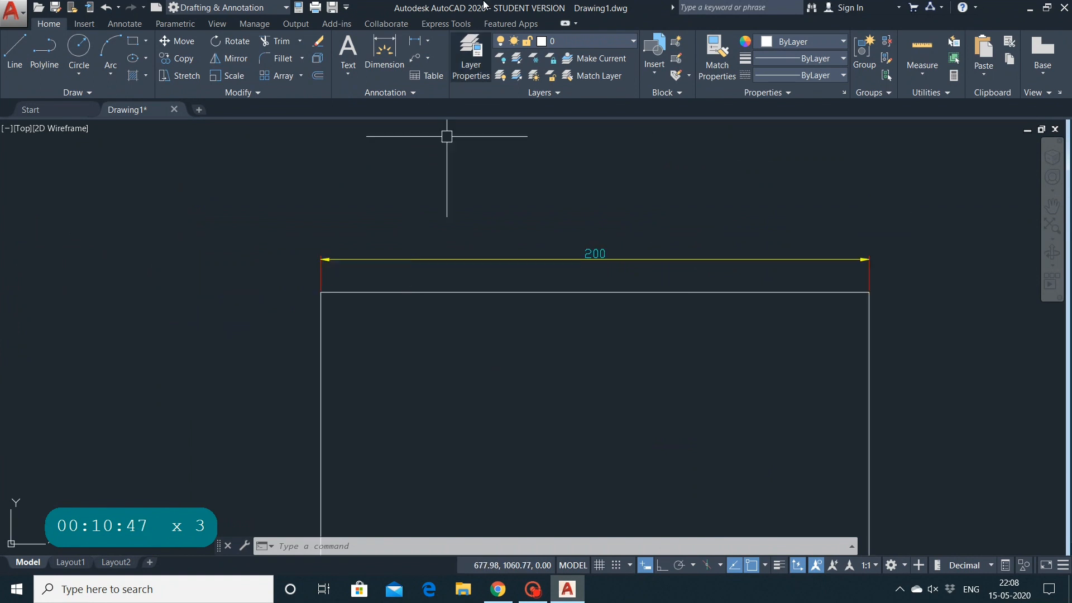
left_click(384, 49)
scroll(519, 211, "down", 1)
middle_click_drag(519, 210, 503, 176)
scroll(503, 176, "up", 1)
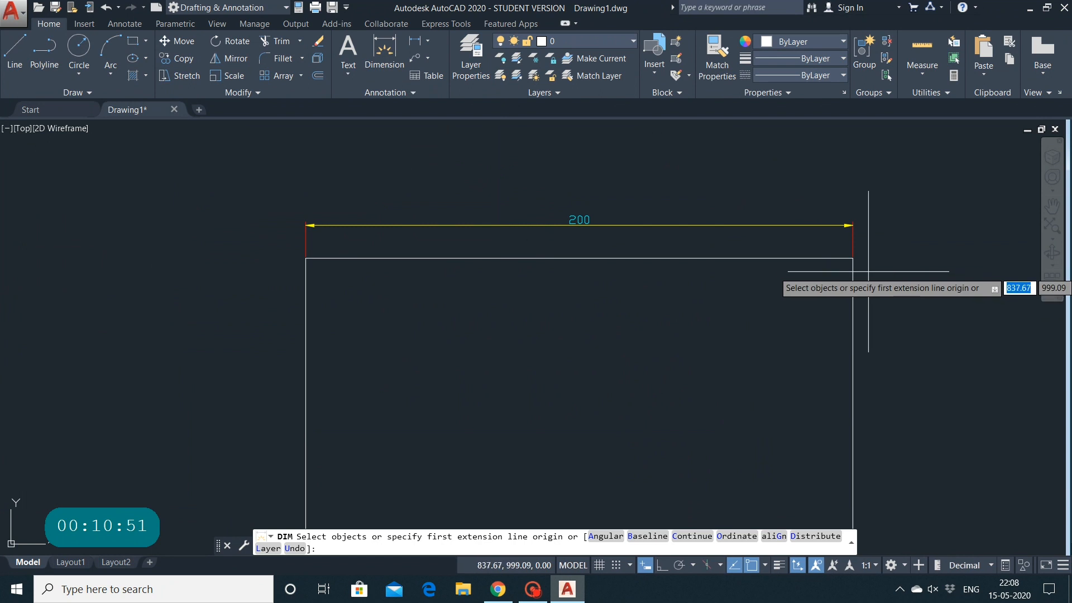
left_click(853, 258)
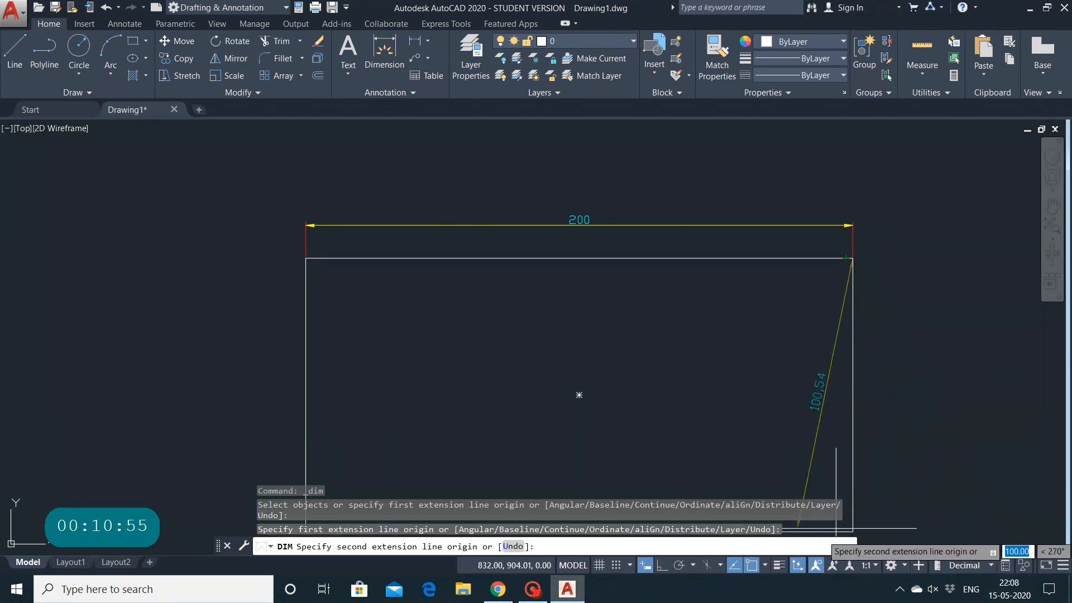
left_click(853, 530)
left_click(928, 523)
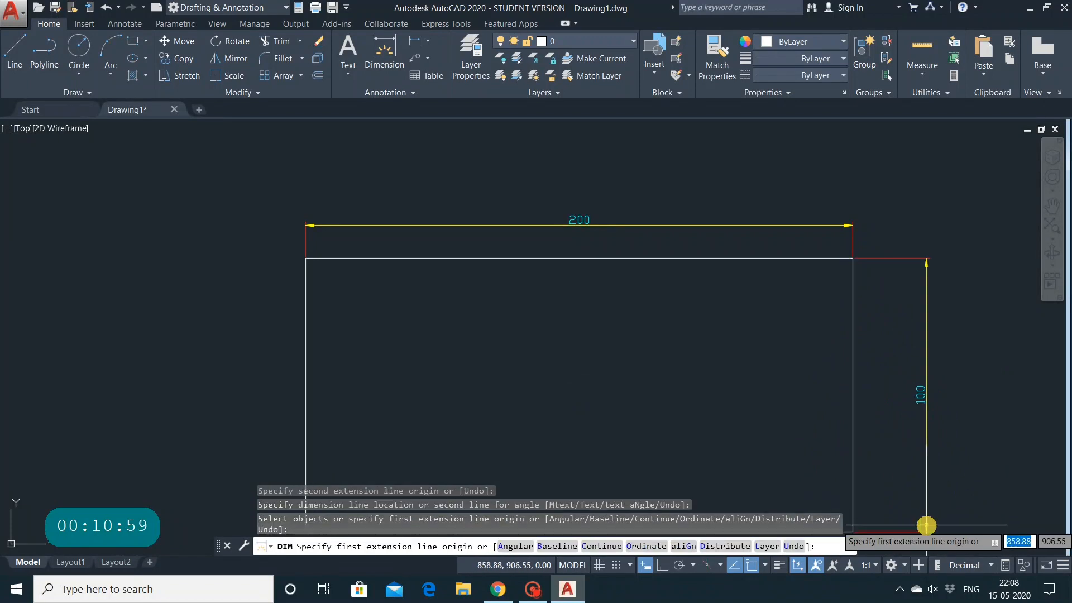
key("Escape")
Try adding multiline text reading "ddd" in a wide text box across the middle of the rectangle
scroll(704, 357, "down", 4)
mouse_move(698, 335)
middle_mouse_down()
mouse_move(696, 316)
mouse_move(575, 215)
mouse_move(531, 229)
mouse_move(588, 318)
middle_mouse_up()
scroll(531, 230, "up", 4)
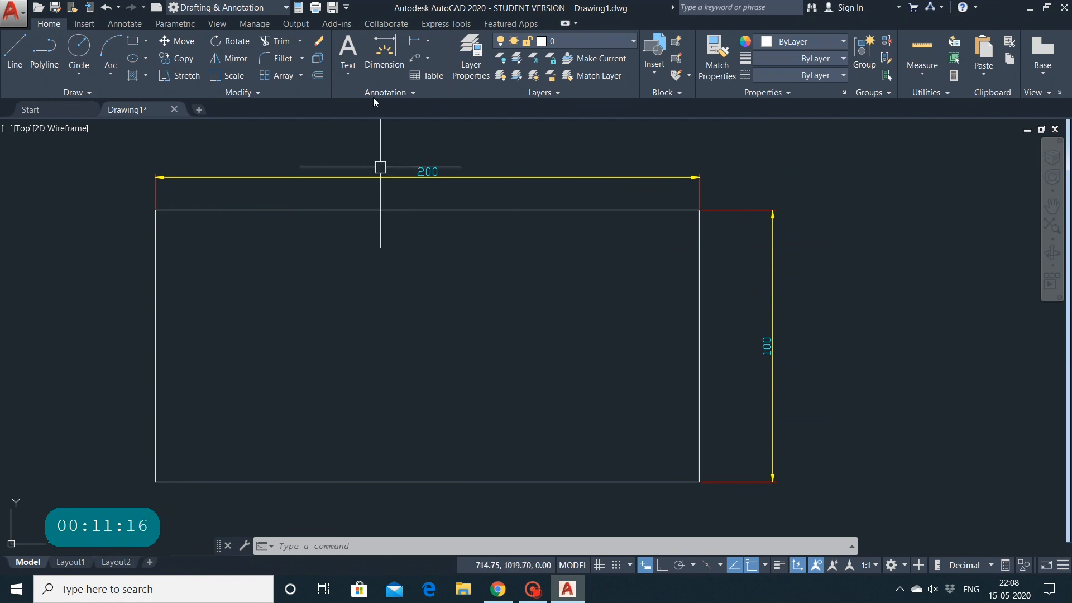
left_click(347, 53)
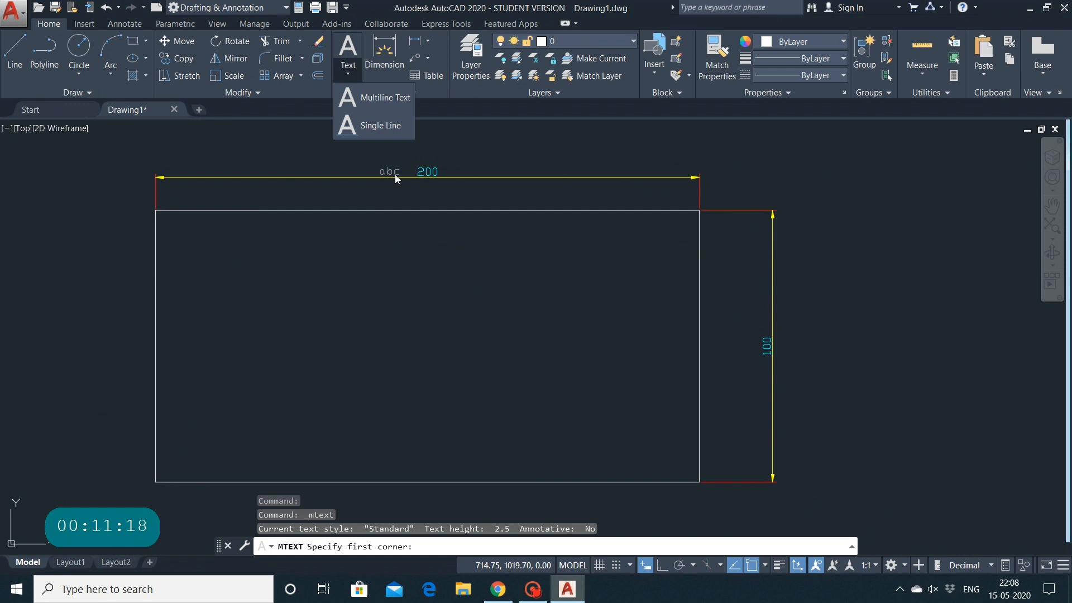
left_click(383, 104)
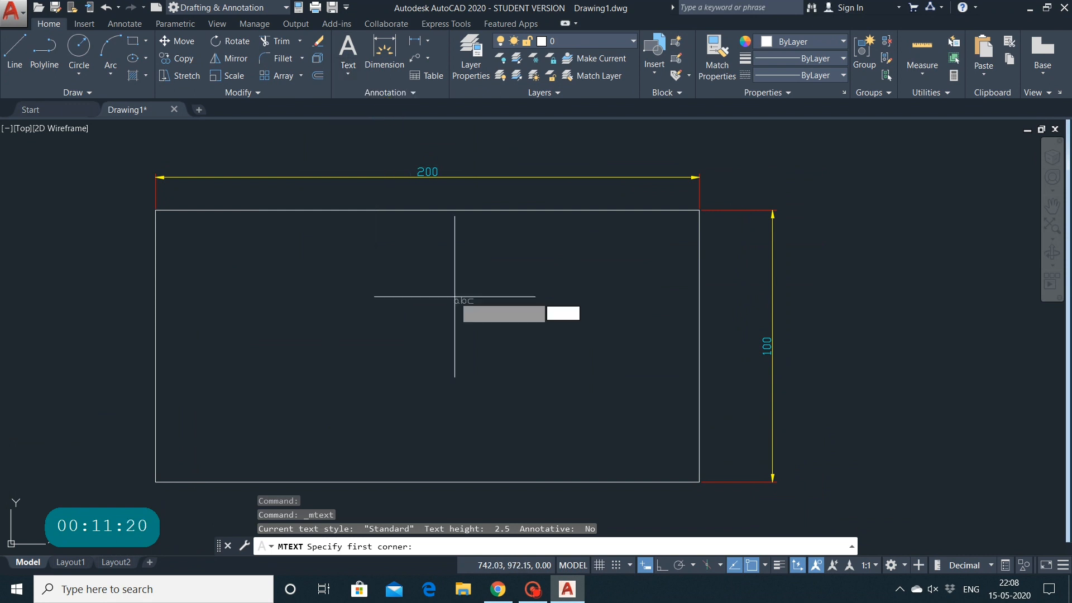
left_click(285, 316)
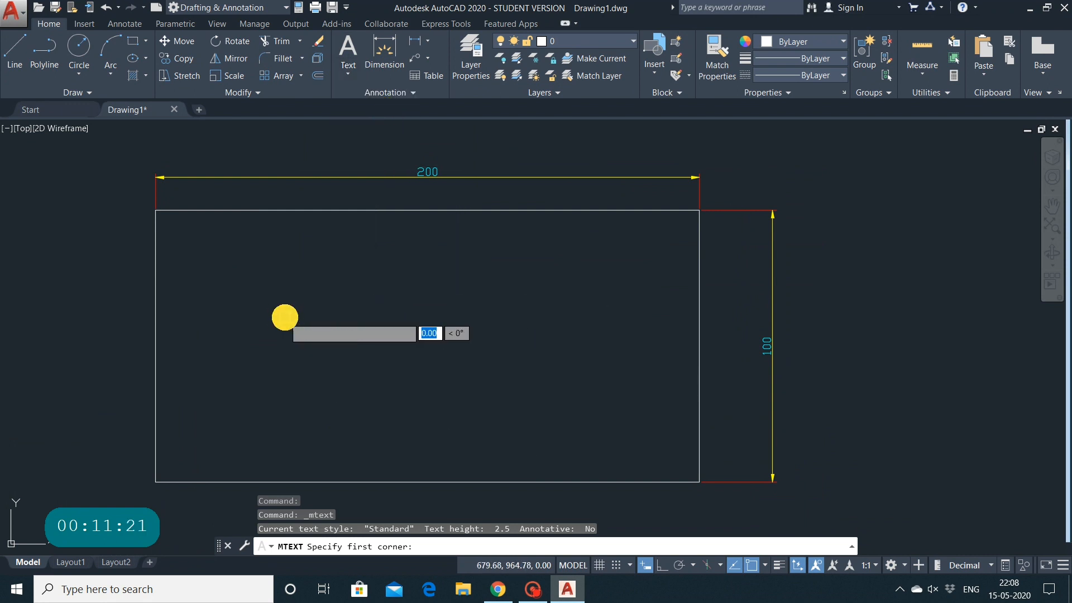
left_click(548, 362)
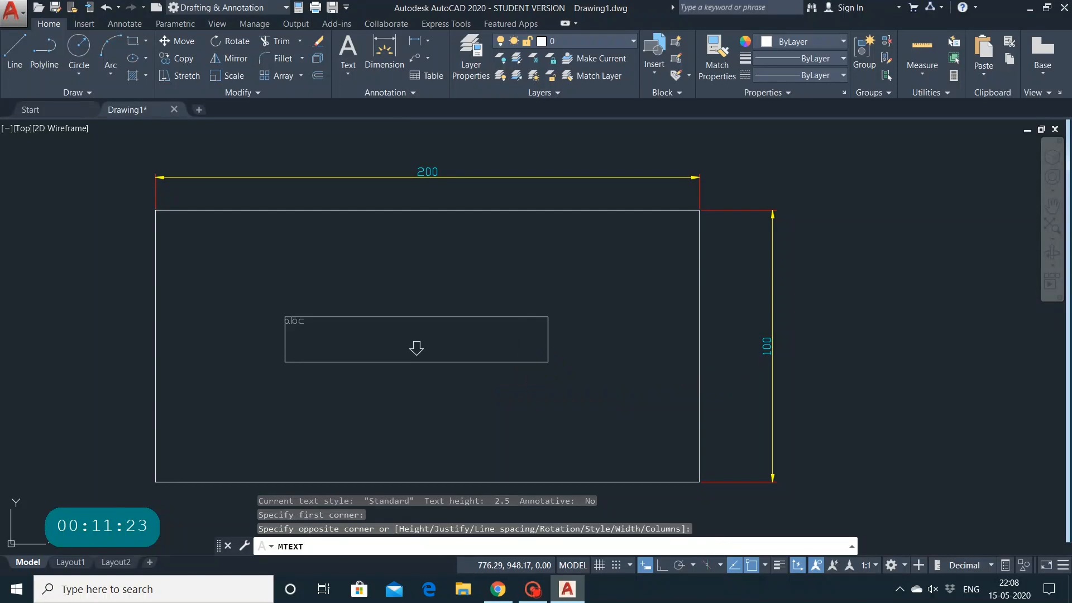
key("Return")
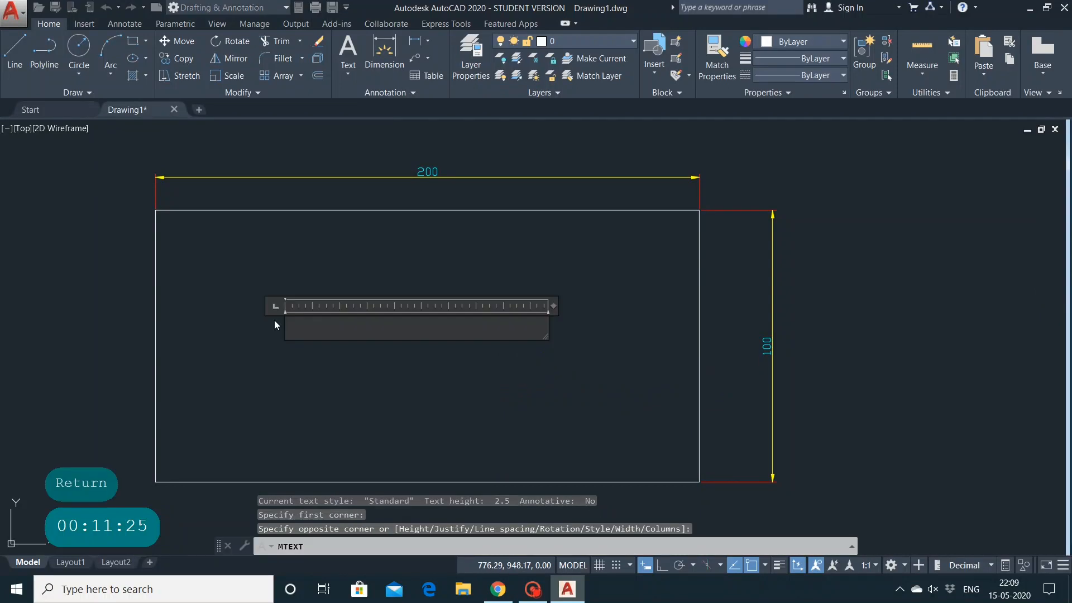
type("ddd")
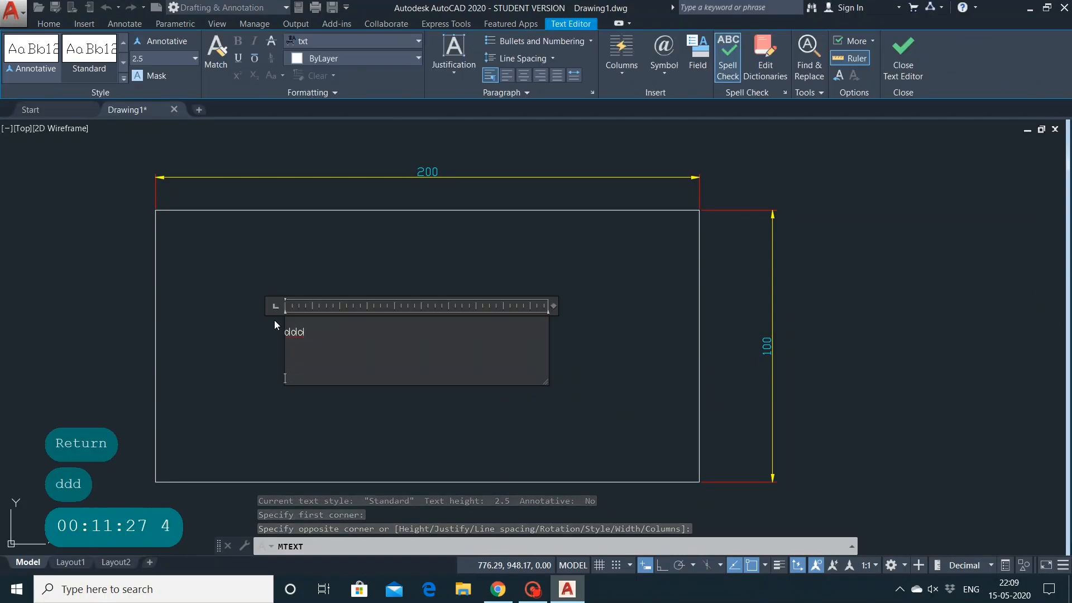
Delete the trial text and discard the multiline text changes
key("BackSpace")
key("BackSpace")
key("BackSpace")
key("BackSpace")
key("BackSpace")
key("BackSpace")
key("BackSpace")
key("BackSpace")
key("BackSpace")
key("BackSpace")
key("BackSpace")
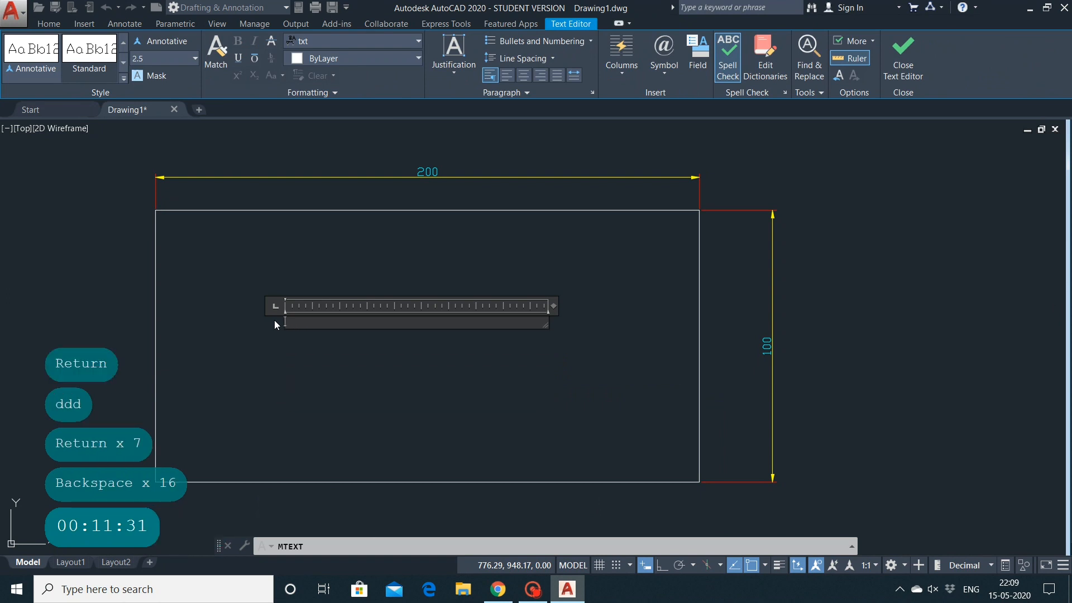
key("Escape")
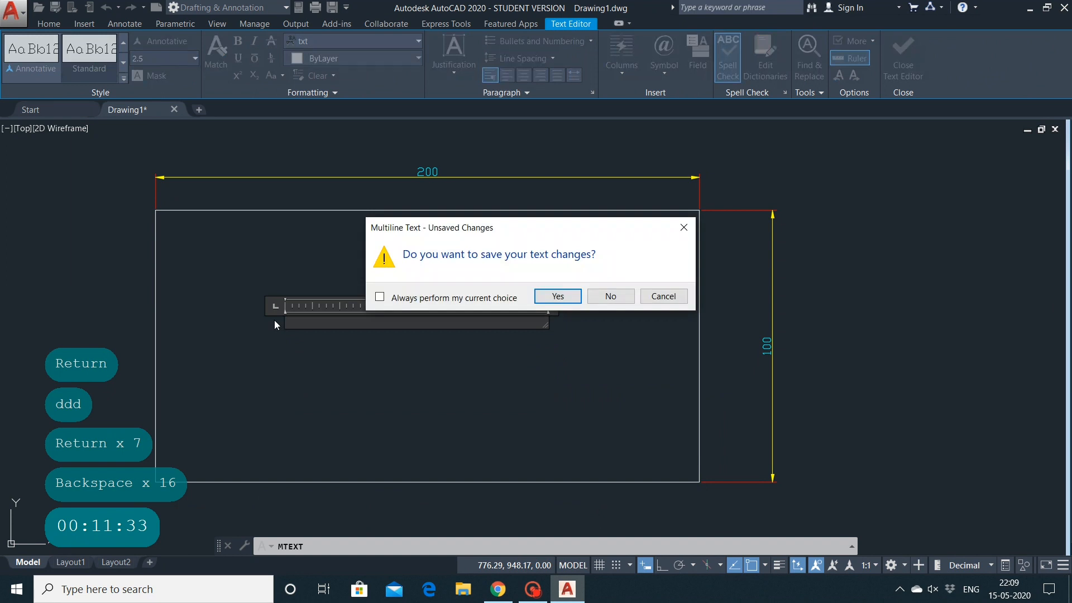
left_click(611, 296)
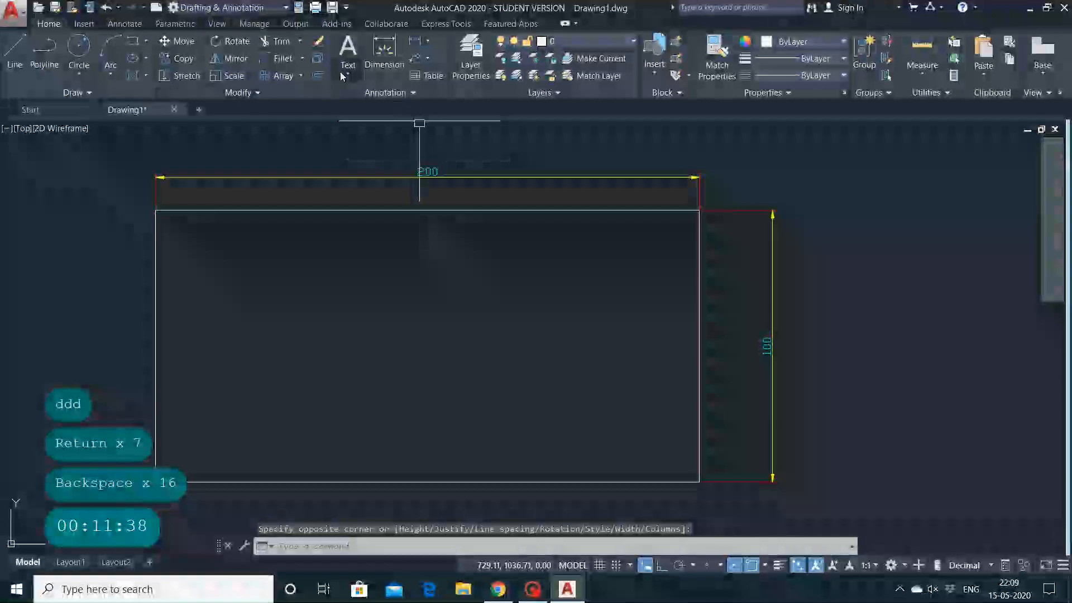
Place a multiline text box inside the rectangle's upper half and enter a first name as its text
left_click(346, 74)
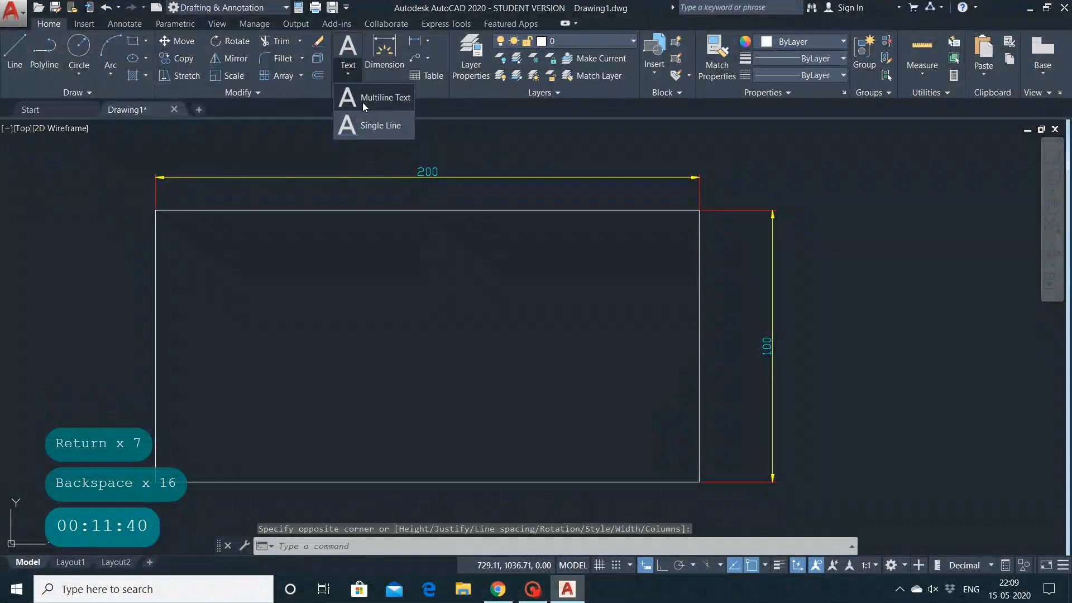
left_click(371, 109)
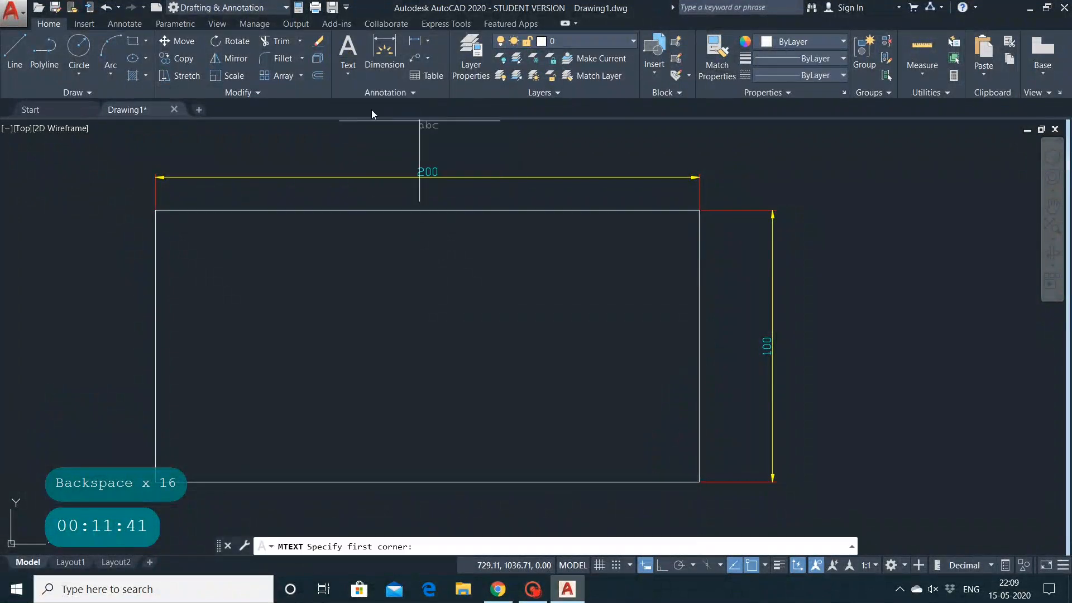
left_click(294, 270)
left_click(510, 391)
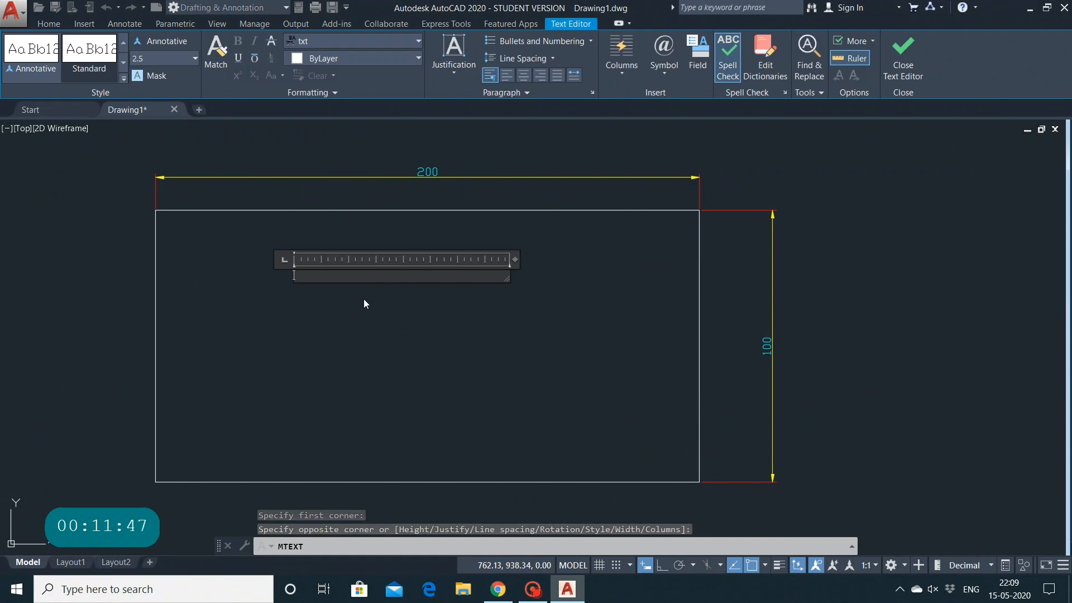
type("V")
key("Caps_Lock")
type("raj")
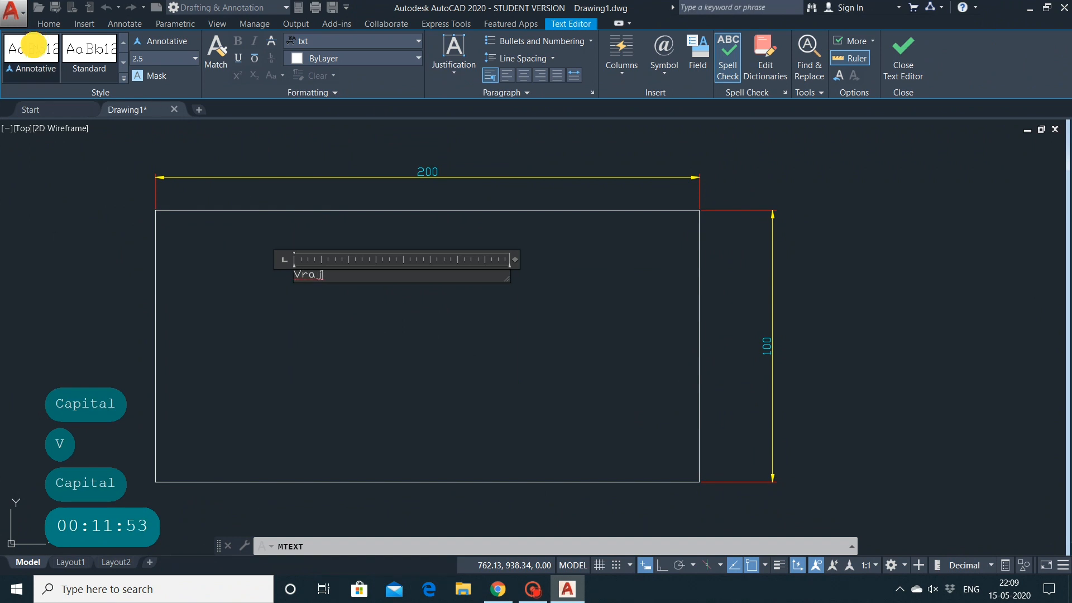
Make the multiline text's style annotative and try a text height of 2
left_click(54, 67)
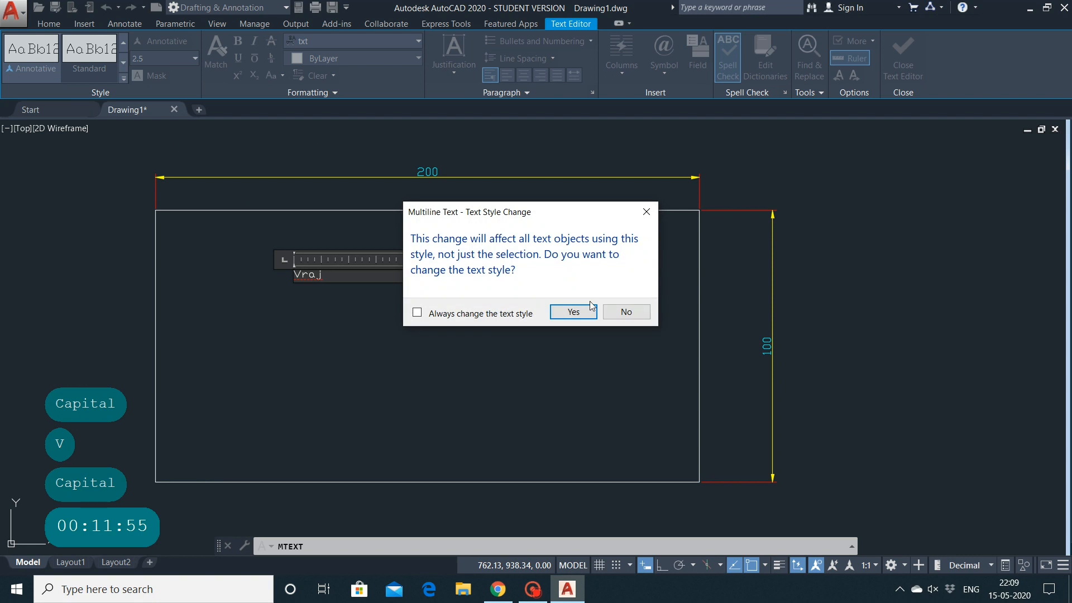
left_click(575, 313)
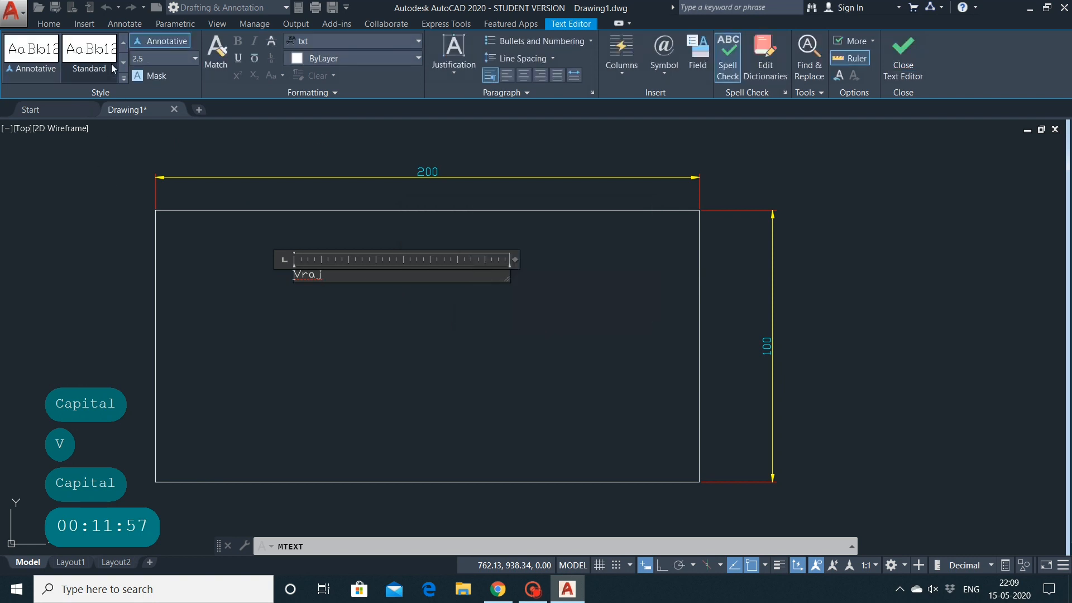
left_click(195, 59)
left_click(175, 58)
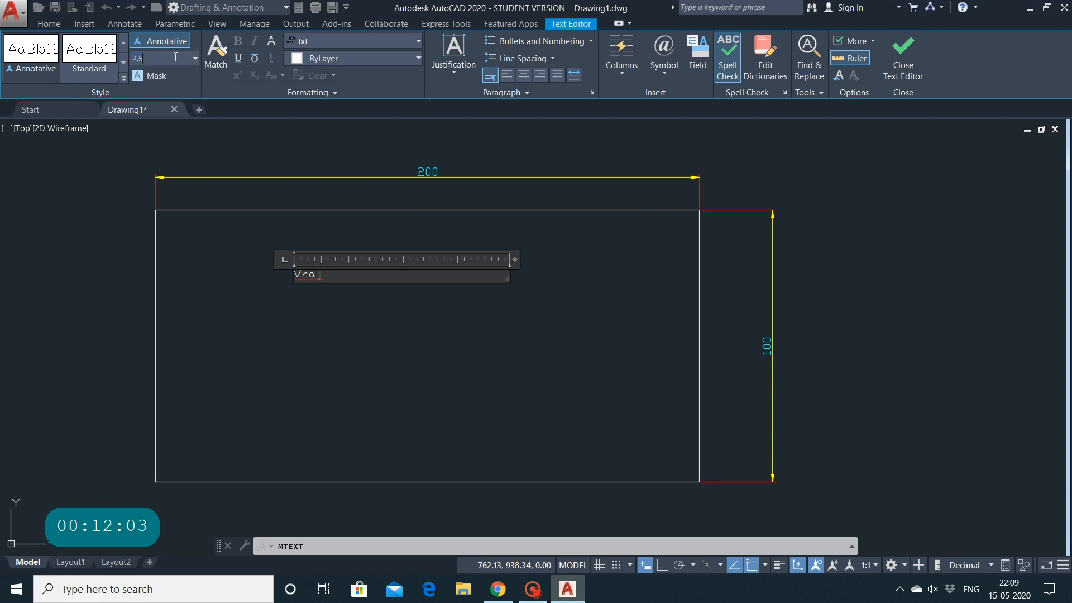
key("Insert")
key("BackSpace")
key("BackSpace")
key("BackSpace")
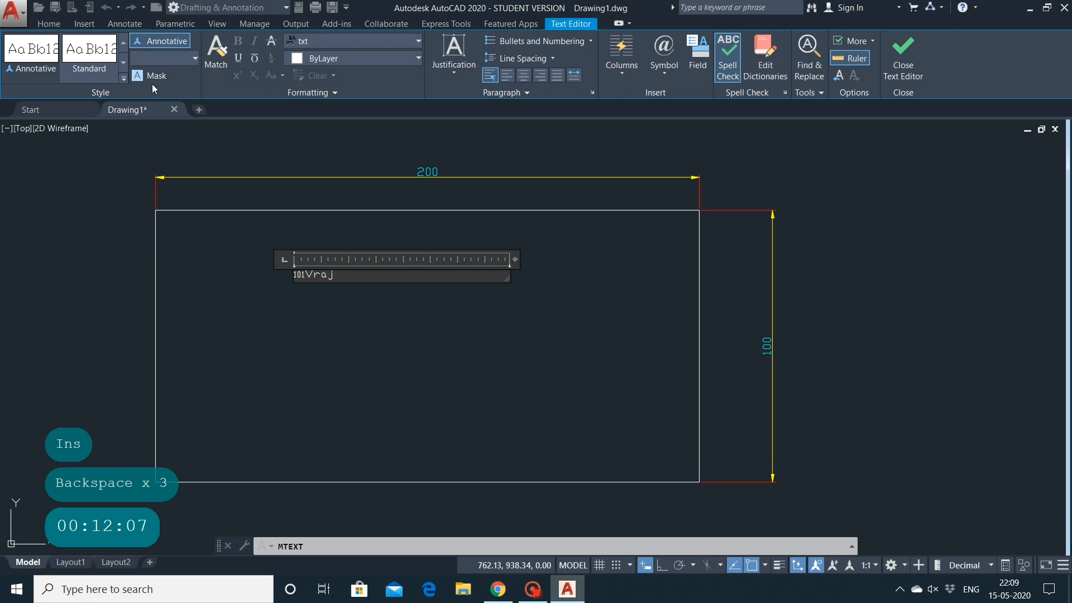
left_click(155, 55)
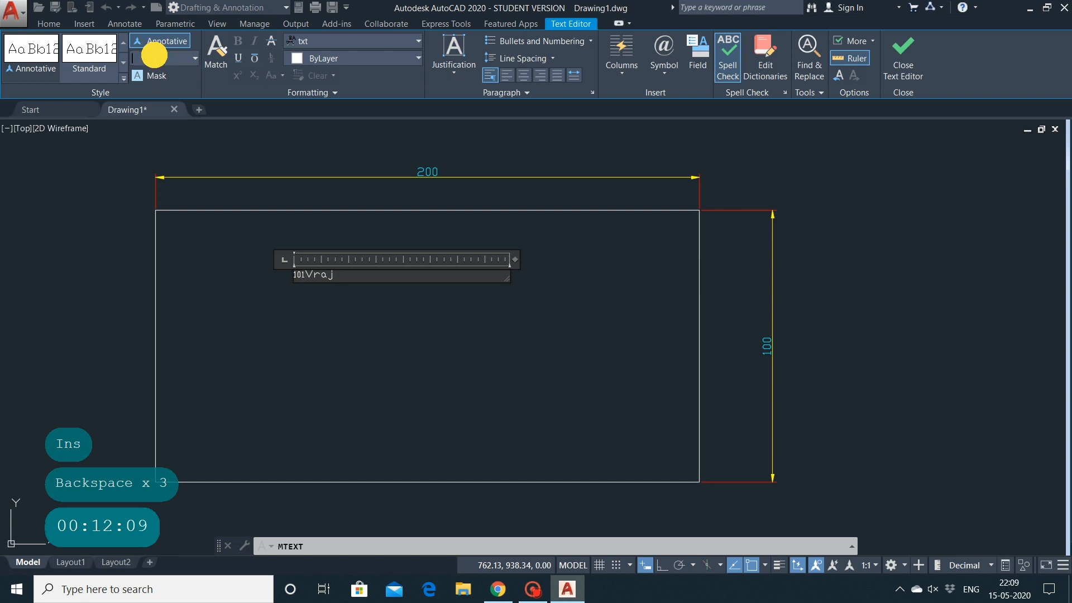
type("2")
left_click(197, 55)
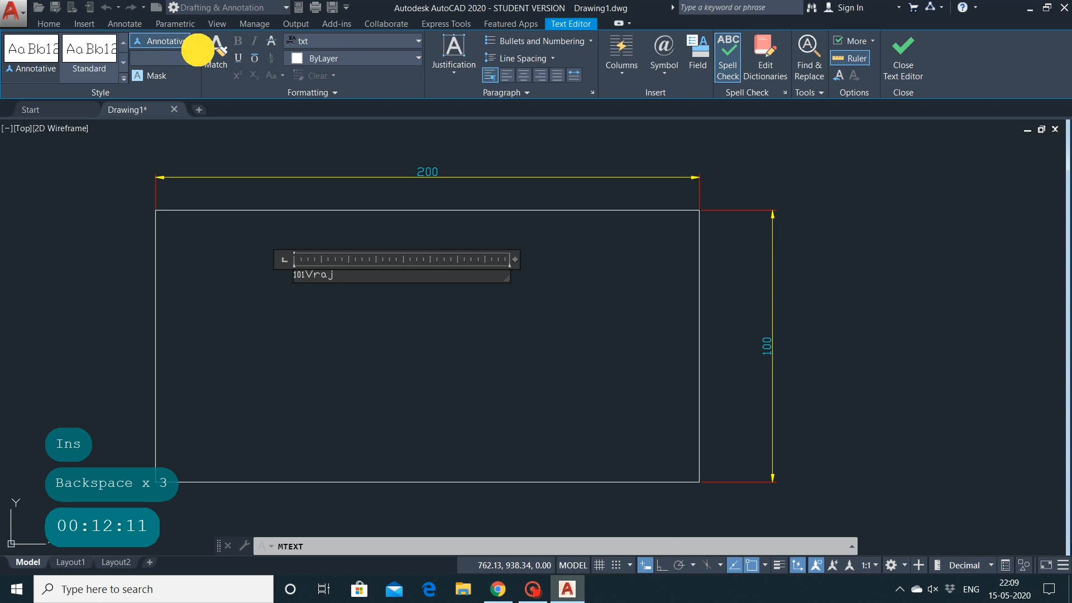
left_click(195, 59)
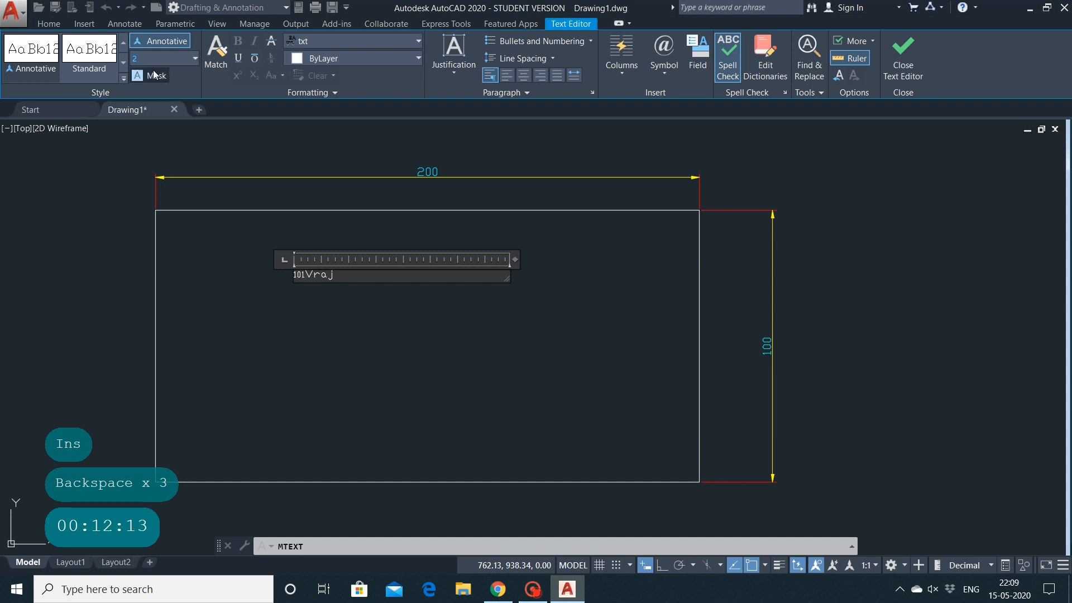
Try a text height of 10 for the multiline text
key("BackSpace")
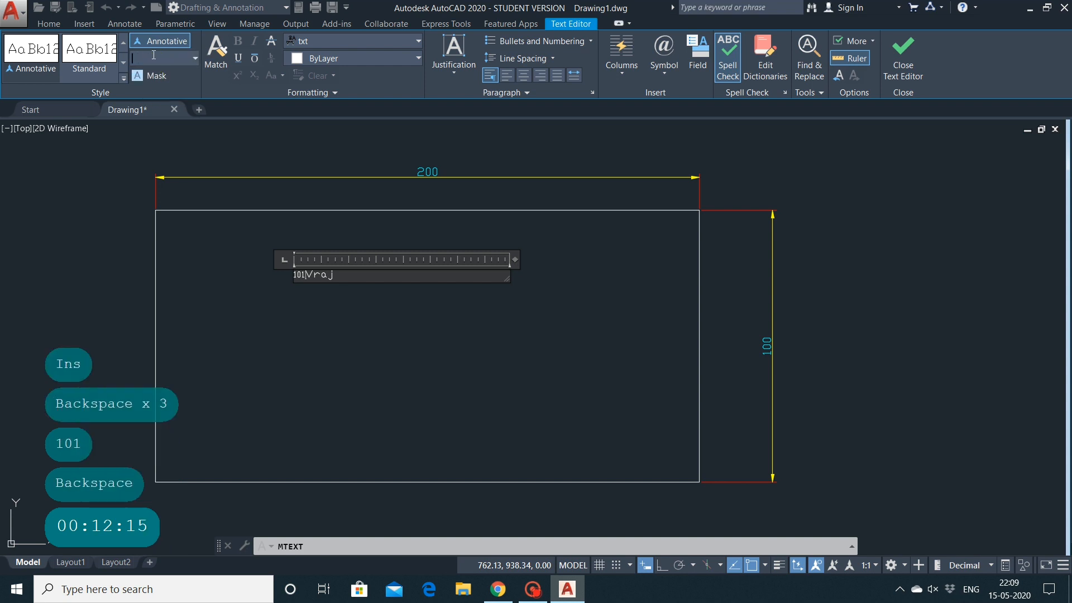
type("10")
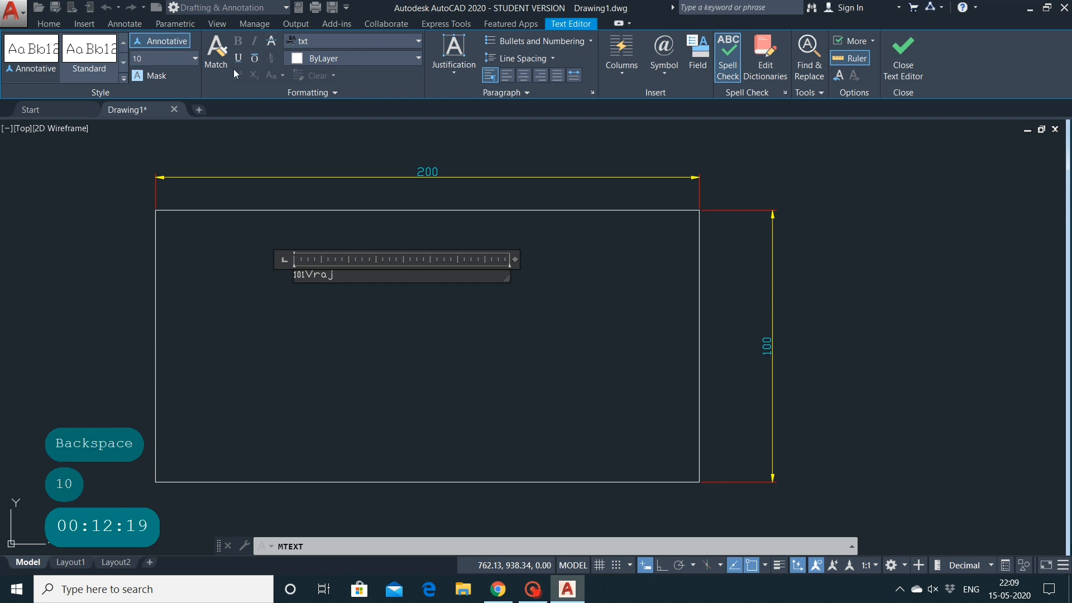
key("Return")
key("Return")
key("Return")
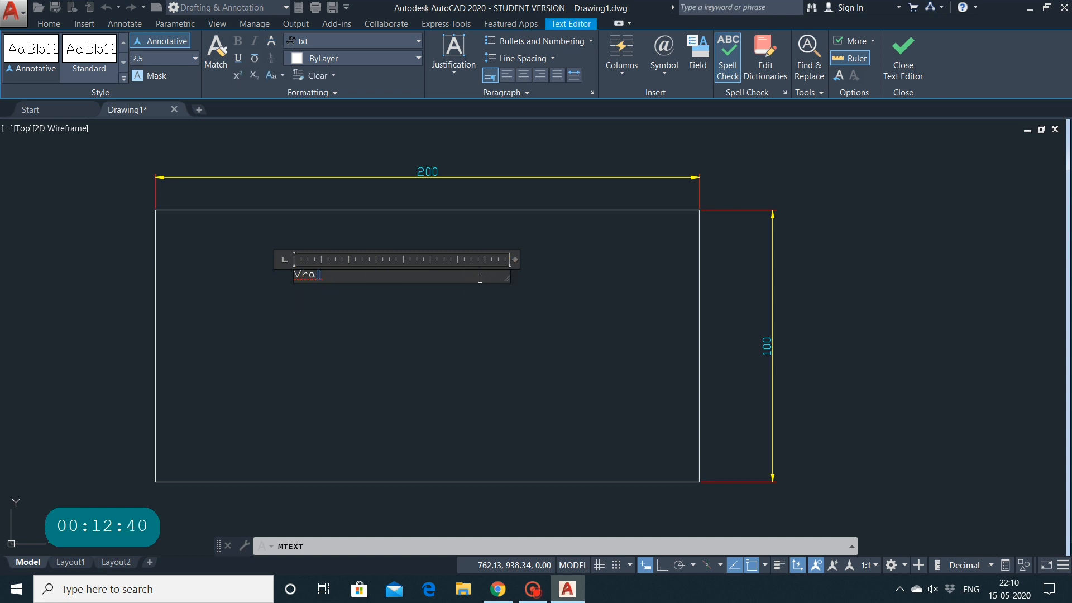
Remove the last letter of the multiline text and save the text changes
key("BackSpace")
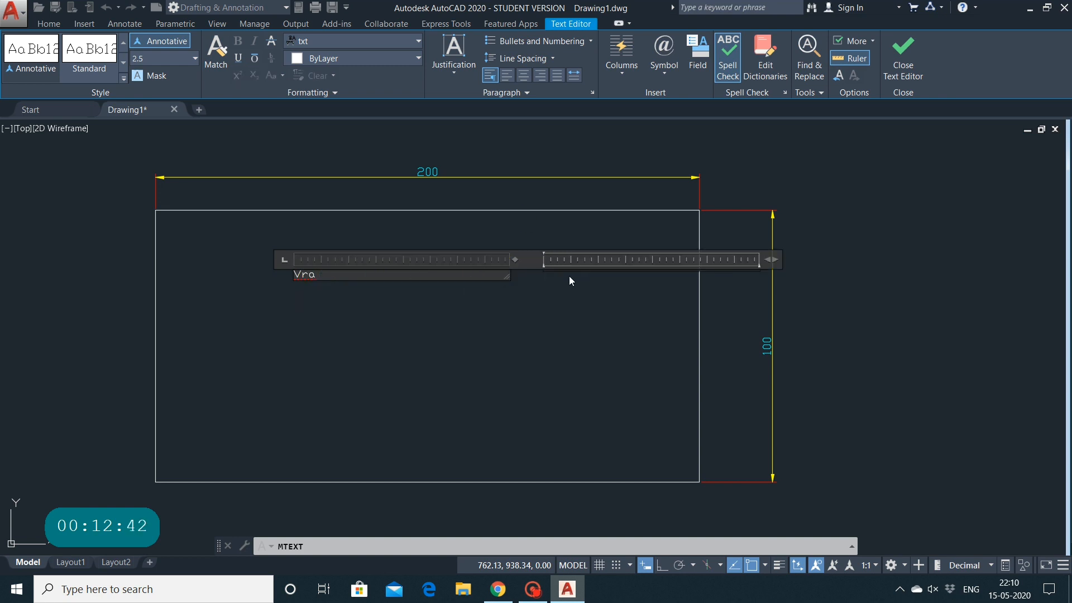
key("Return")
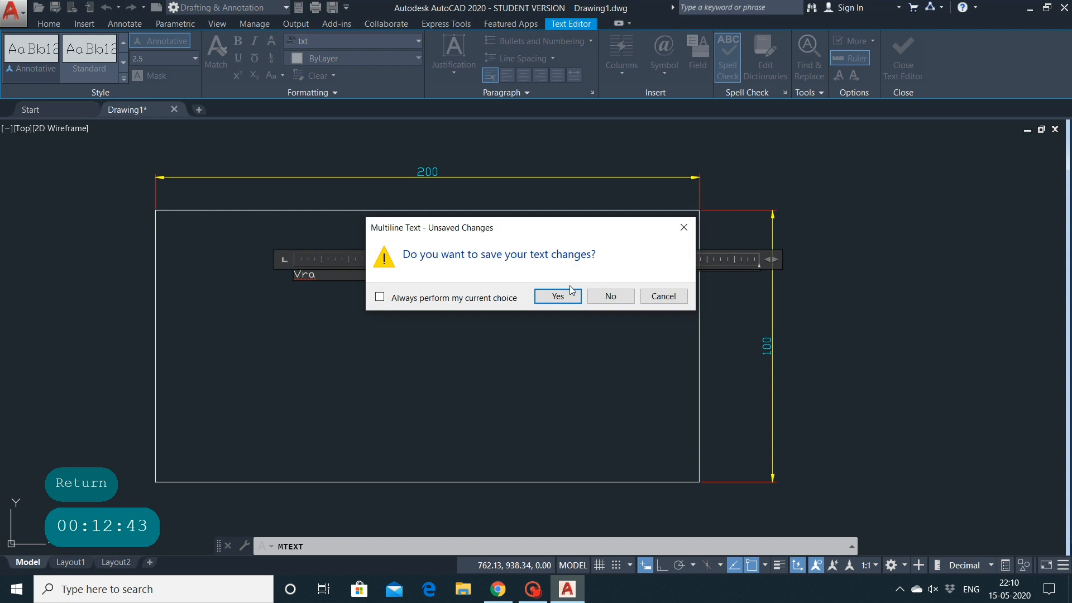
left_click(565, 291)
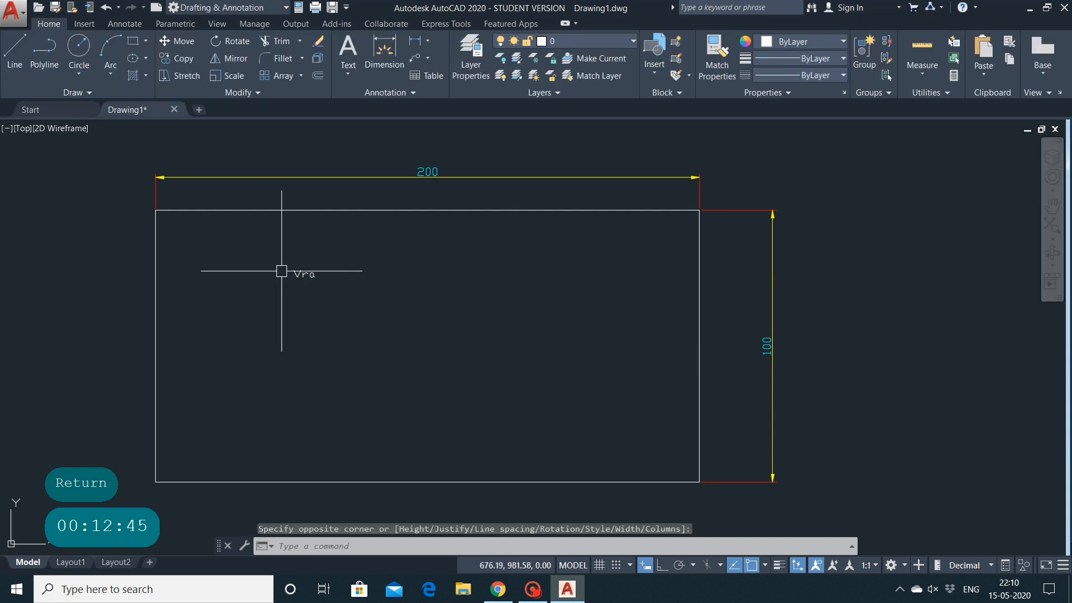
Erase the multiline text from inside the rectangle
left_click(300, 272)
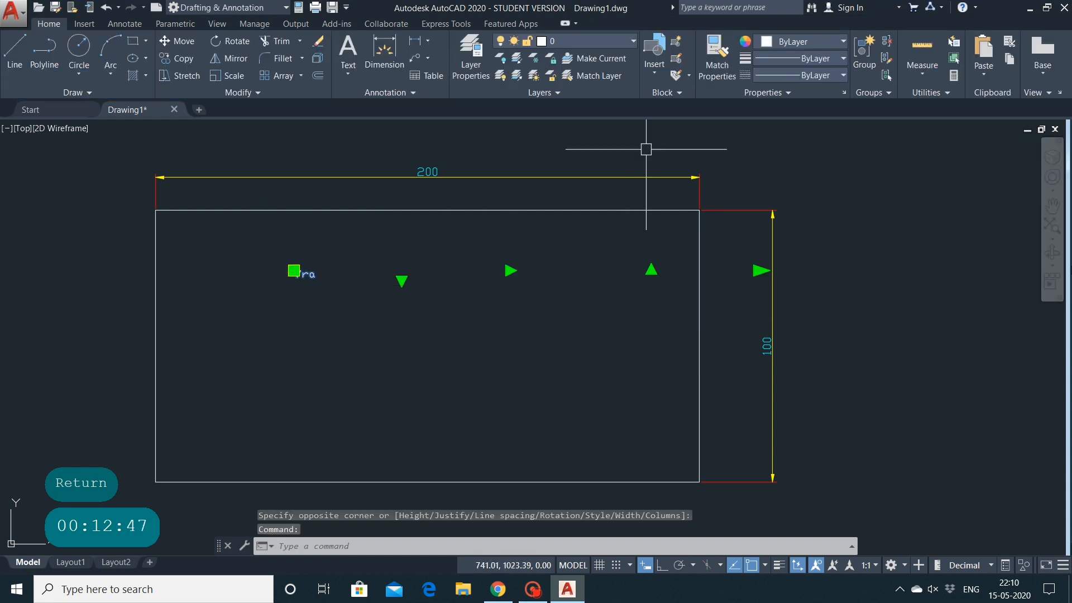
key("Escape")
key("Escape")
key("Escape")
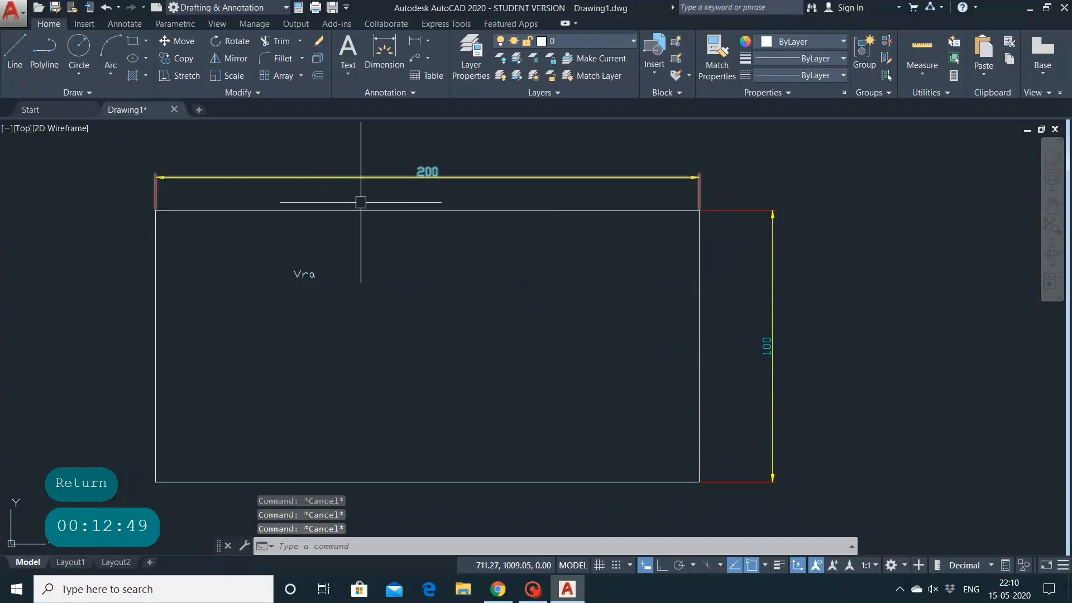
left_click(280, 250)
left_click(468, 314)
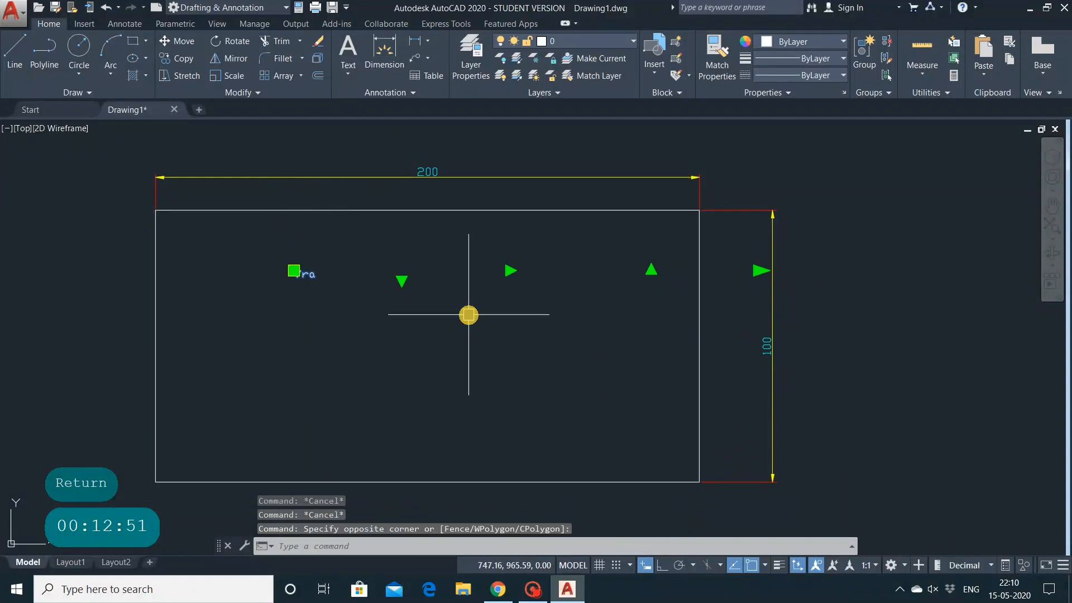
key("Delete")
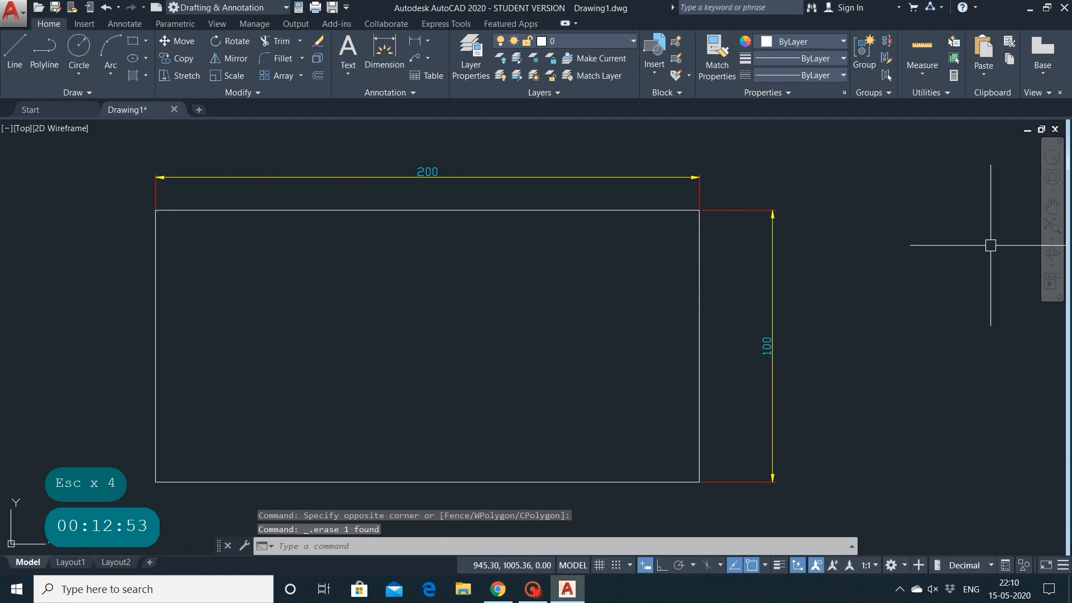
Draw a single-segment, nearly horizontal polyline in the empty space above the dimensioned rectangle
mouse_move(771, 360)
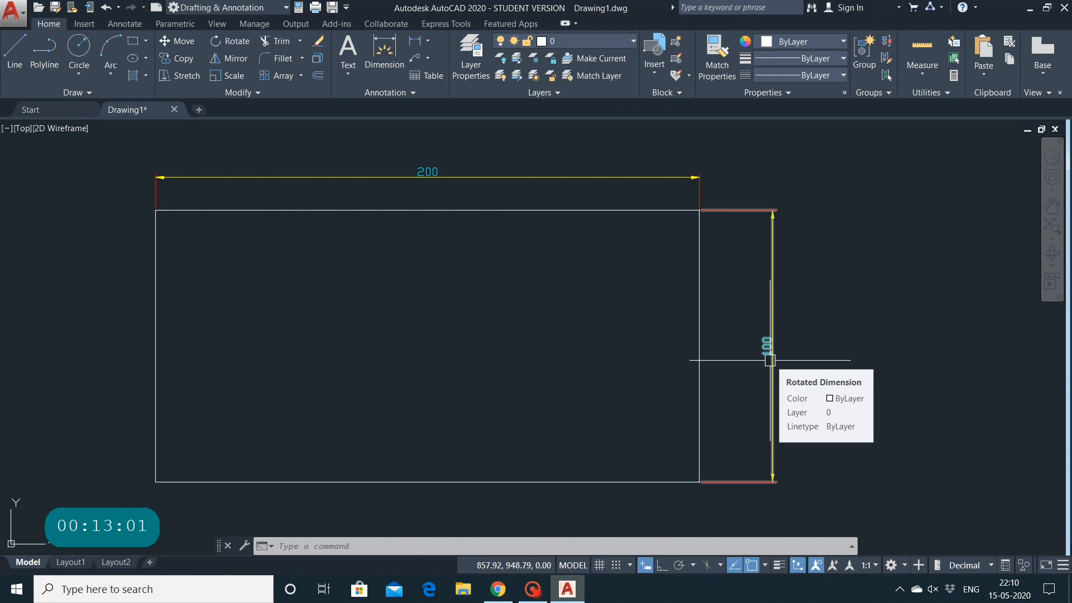
scroll(524, 439, "down", 4)
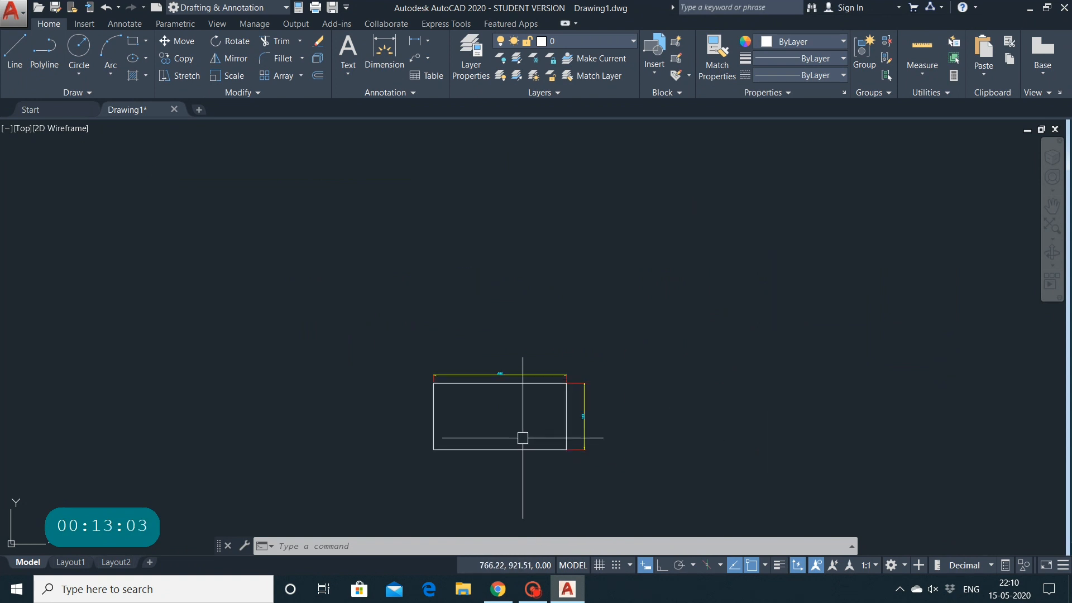
scroll(523, 438, "up", 2)
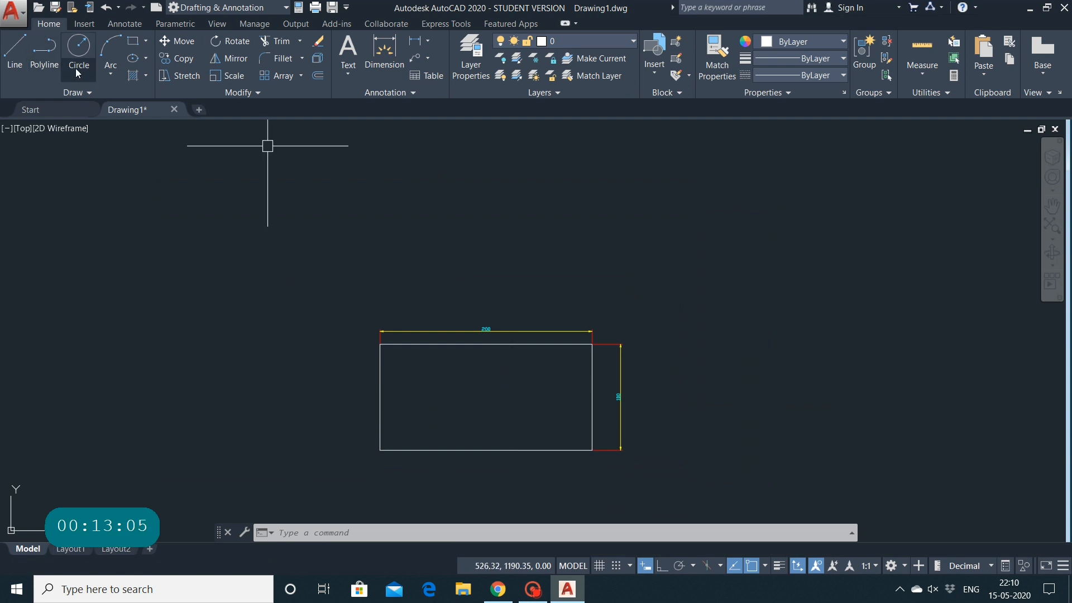
left_click(45, 51)
left_click(168, 185)
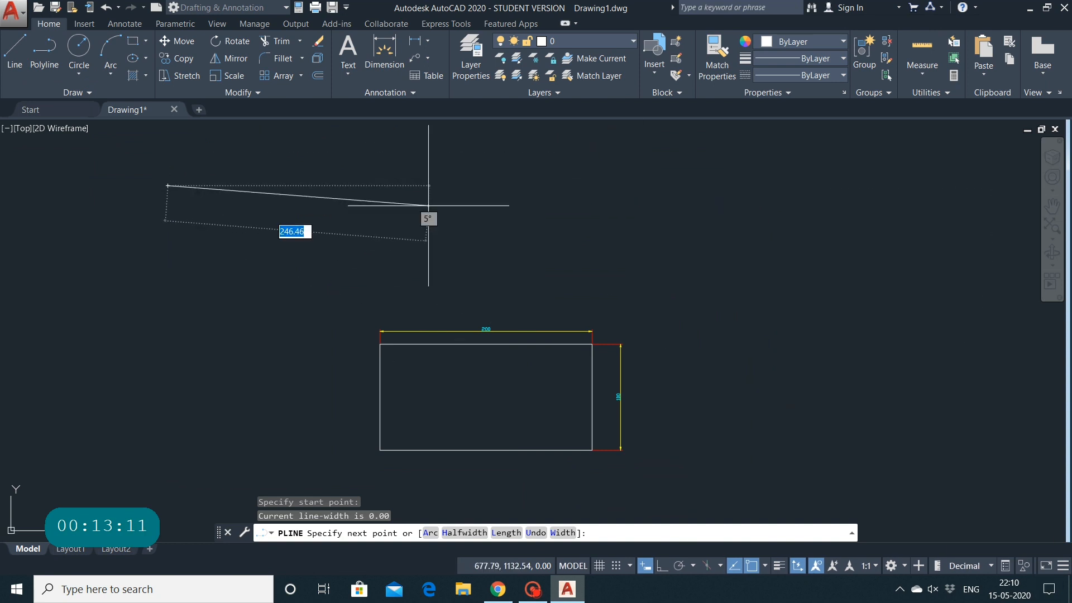
left_click(538, 188)
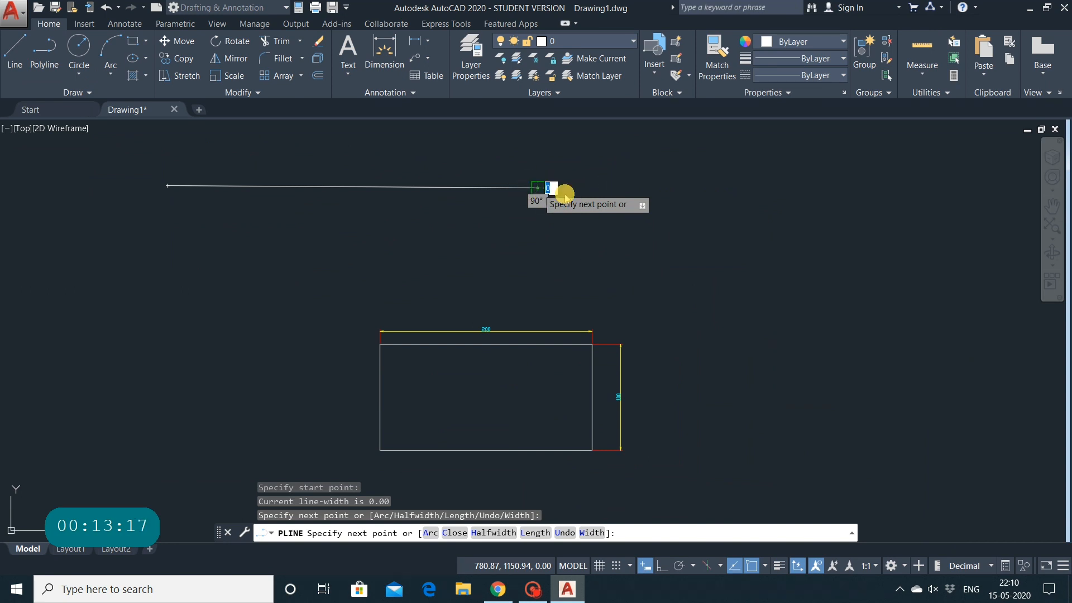
key("Return")
Stretch the right endpoint of the polyline downward so the segment slopes and is about 377 units long
left_click(538, 188)
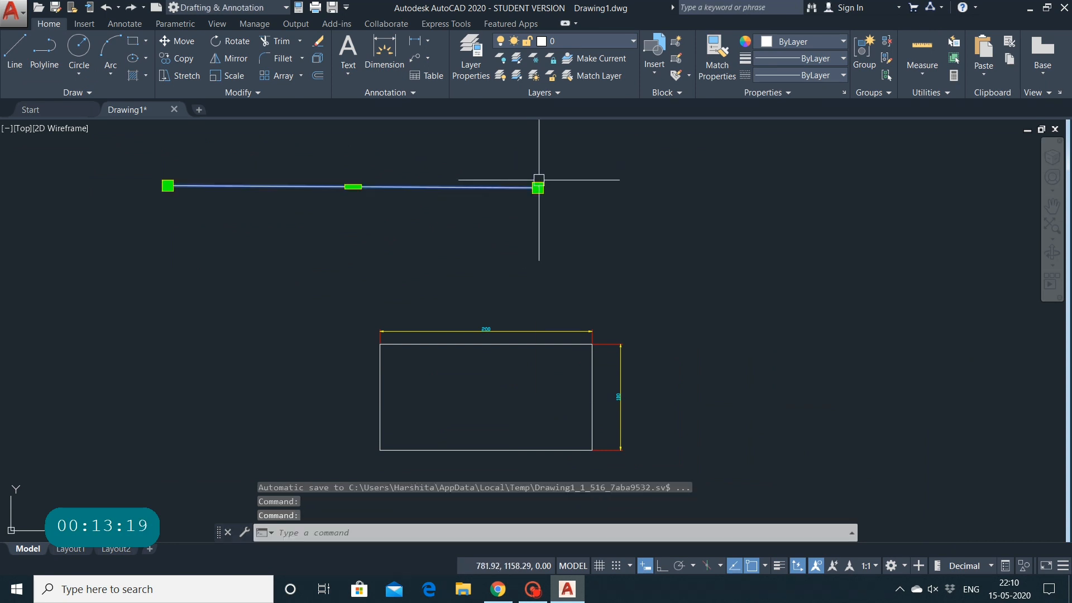
left_click(538, 187)
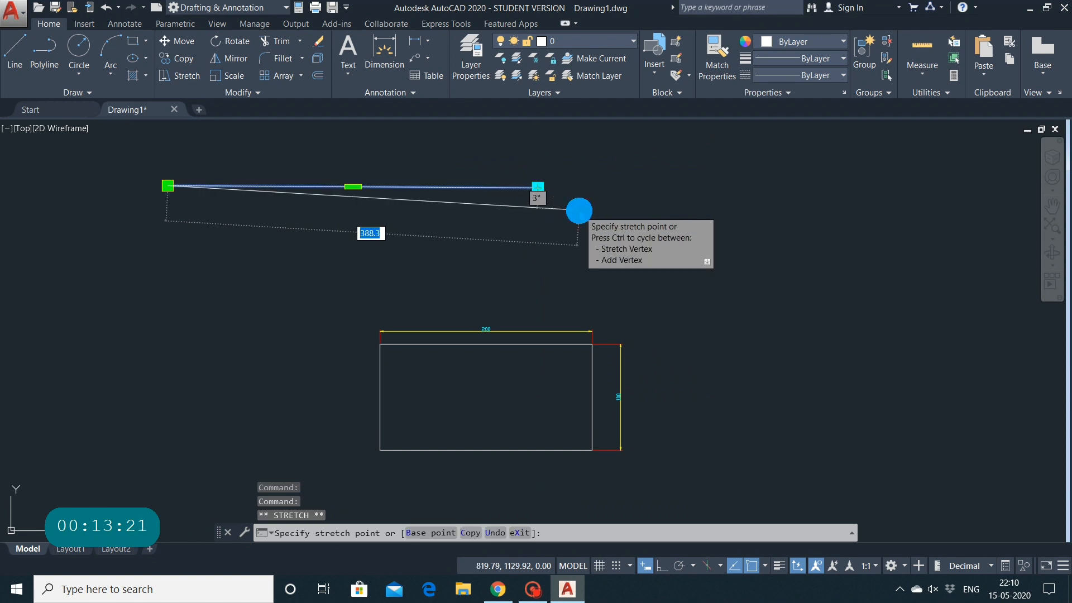
right_click(579, 211)
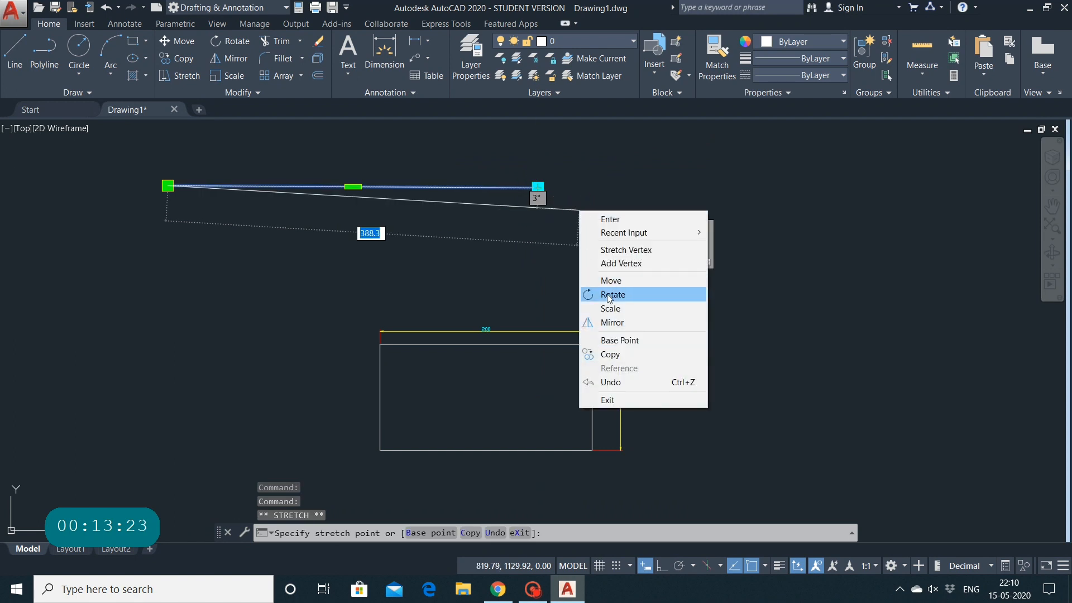
left_click(566, 230)
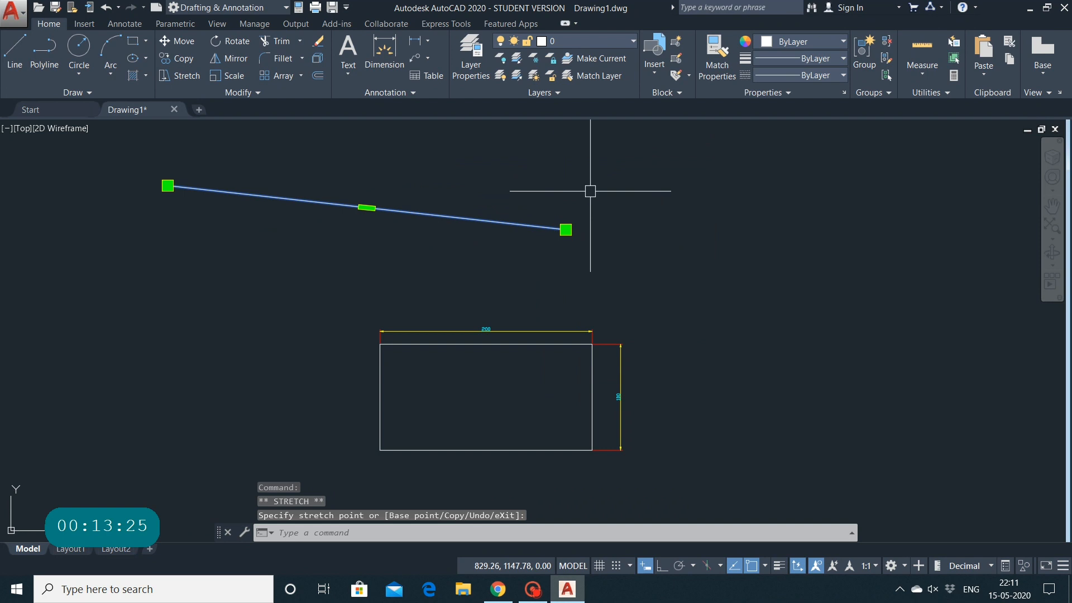
key("Escape")
Start a second polyline just above the sloped line's right end and draw three successive arc segments, the first ending on that line's endpoint
key("space")
key("space")
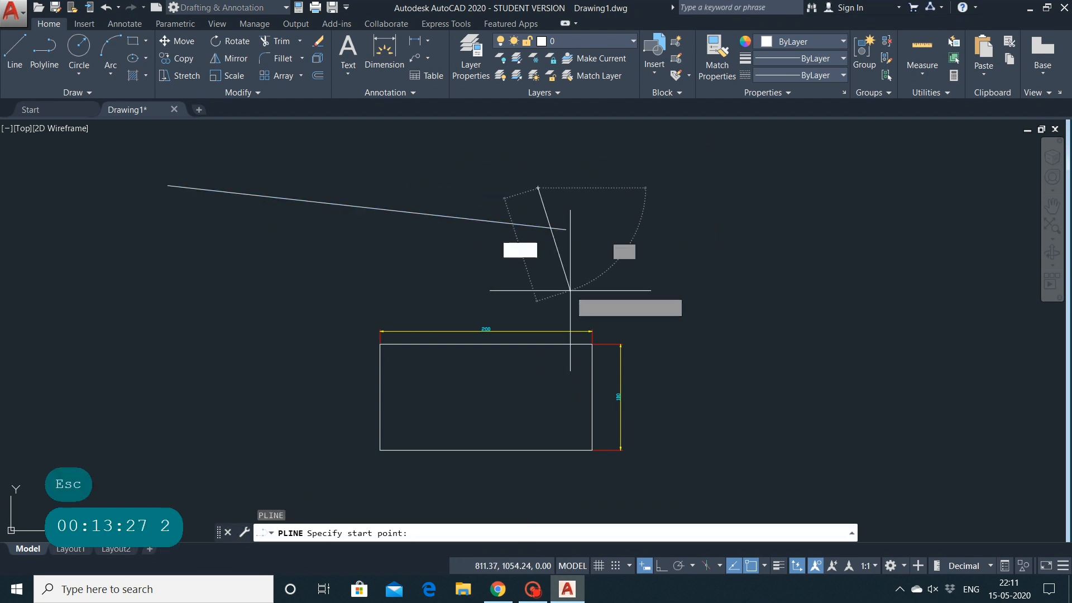
right_click(624, 234)
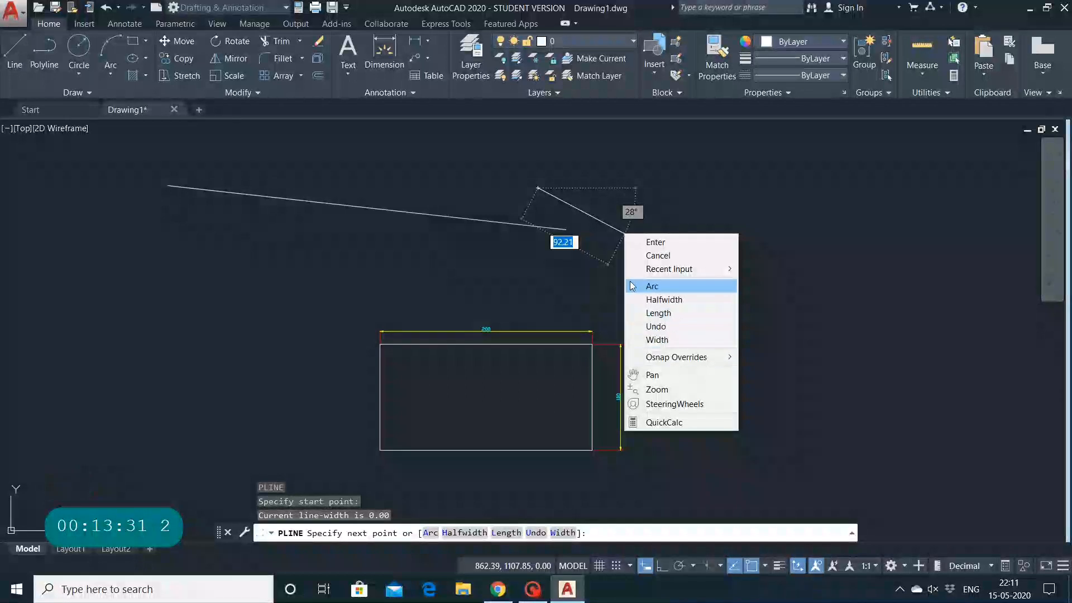
left_click(651, 286)
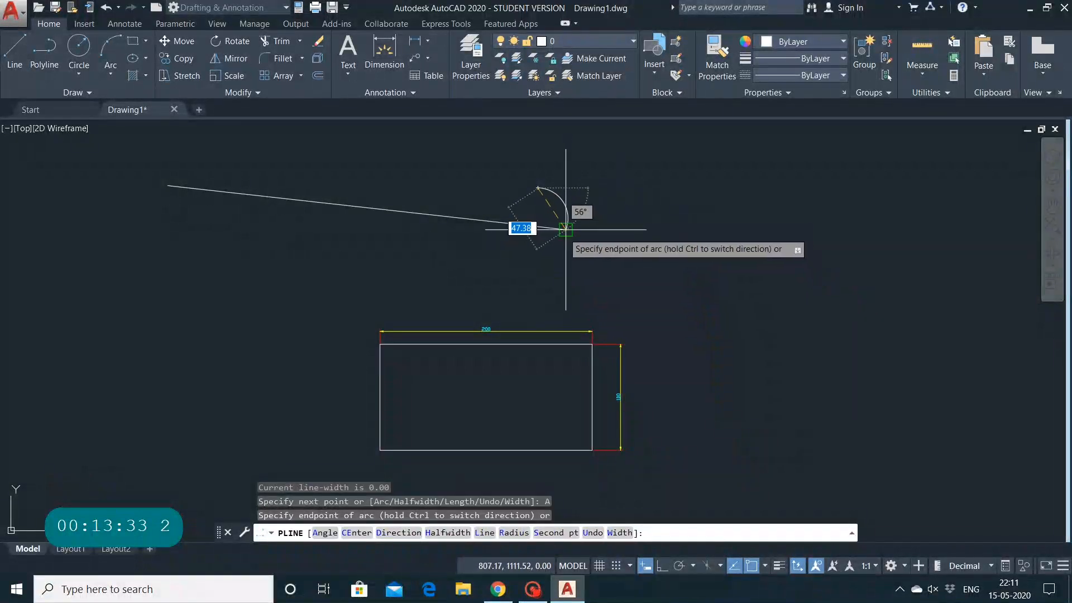
left_click(569, 228)
left_click(672, 231)
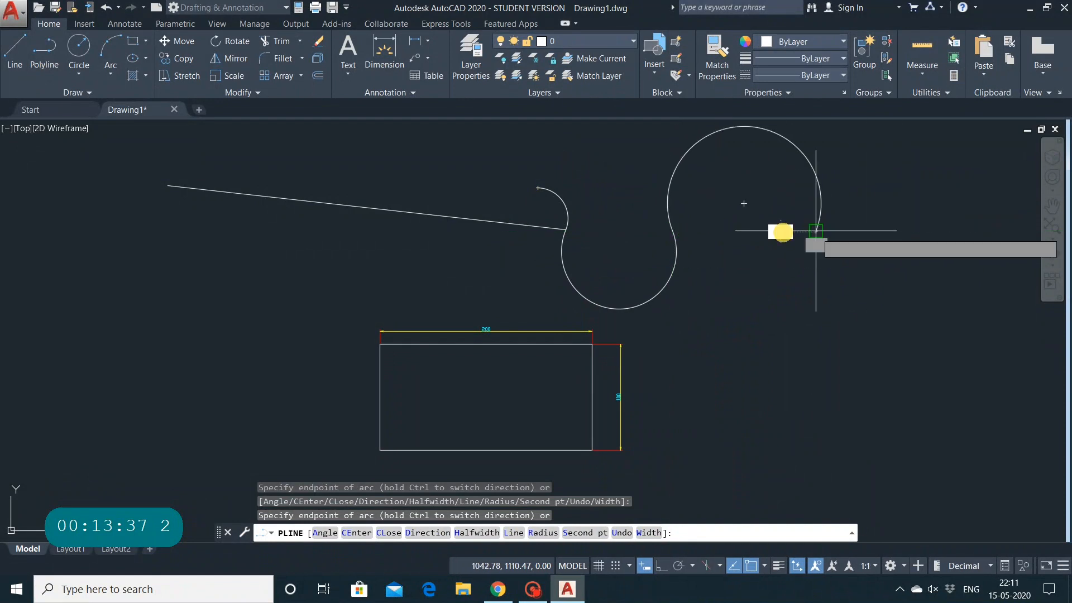
left_click(756, 283)
Switch the polyline back to line mode and finish it with a straight segment to the large arc's center
right_click(755, 283)
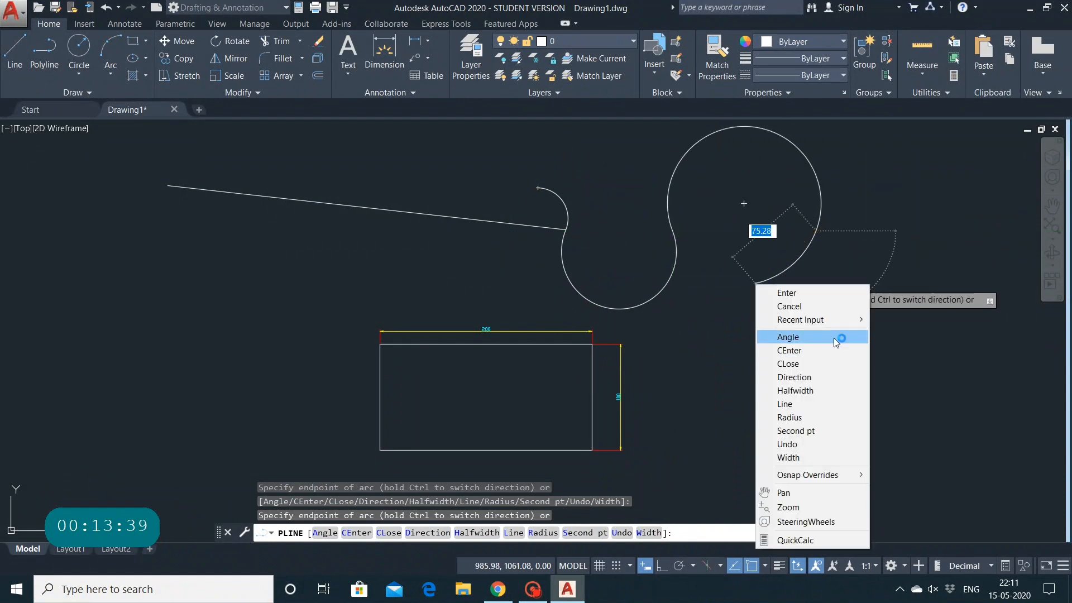
left_click(790, 404)
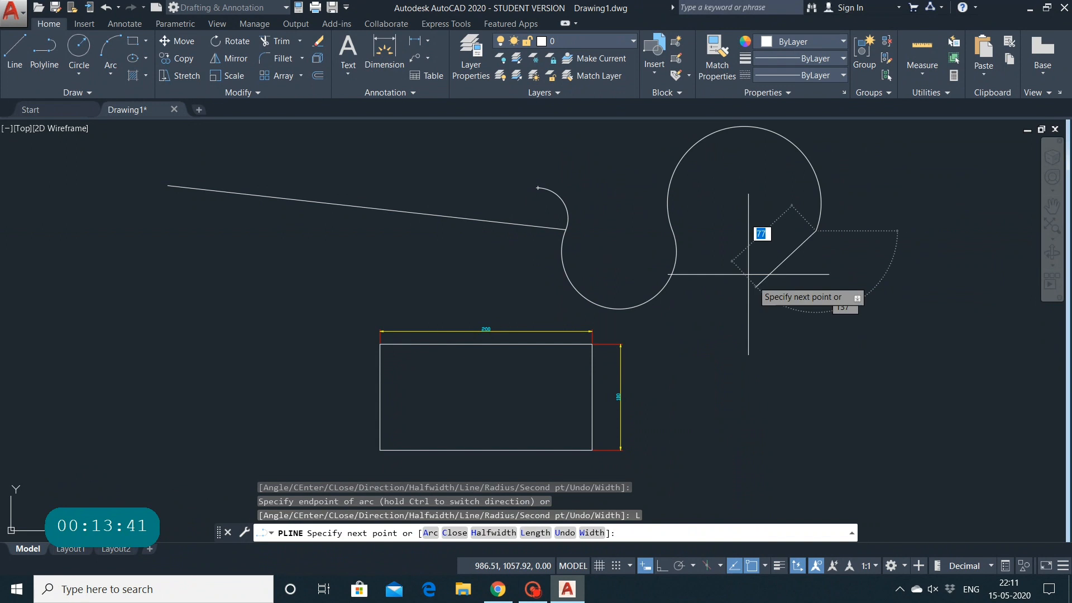
left_click(744, 203)
key("Escape")
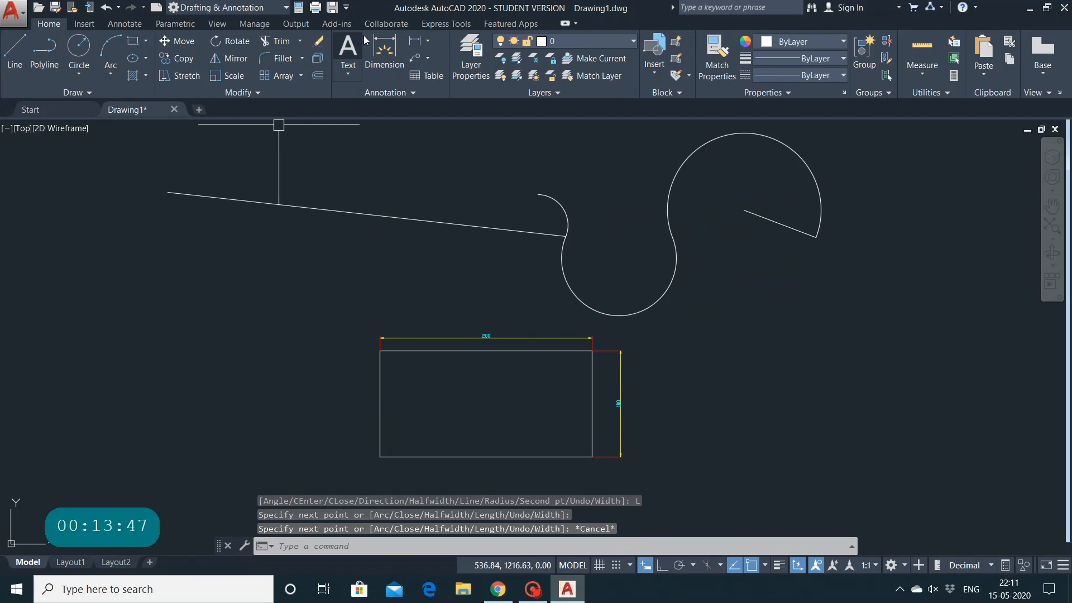
Dimension the sloped line's length between its two endpoints, placing the aligned dimension below the line
left_click(385, 51)
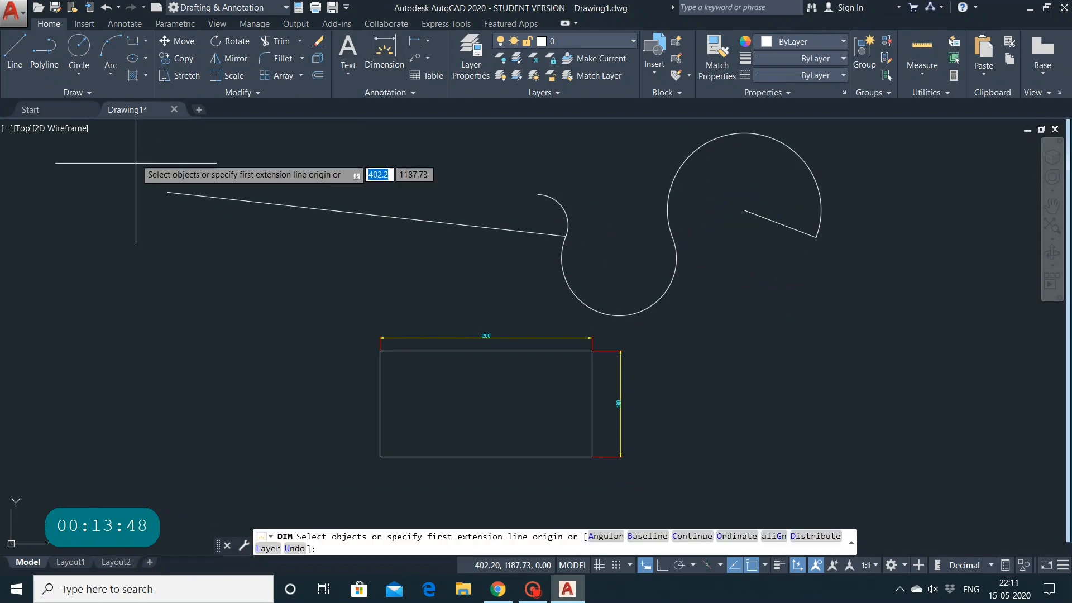
left_click(167, 192)
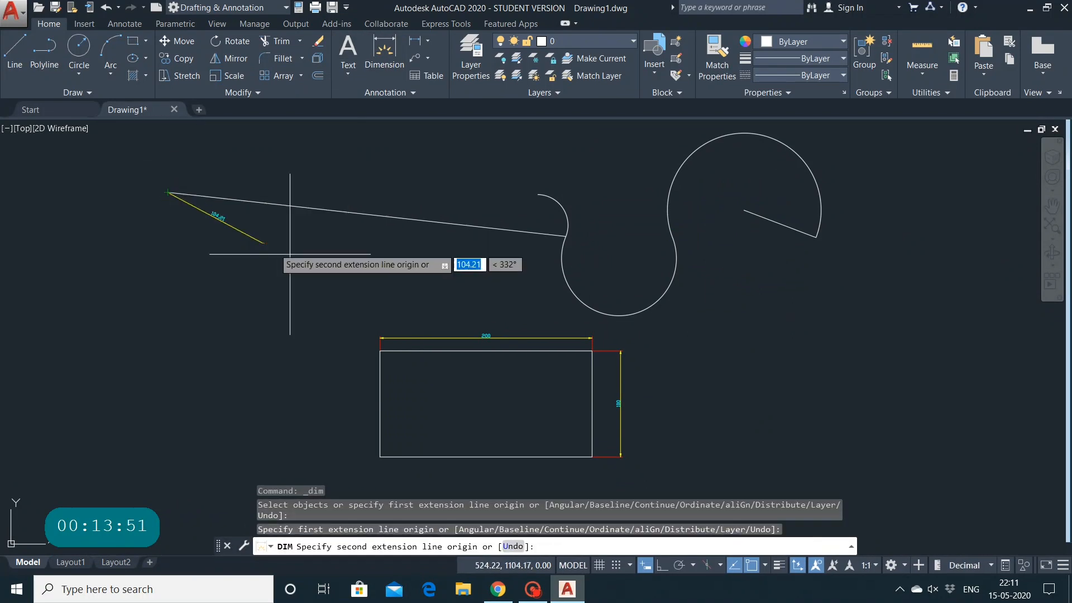
left_click(565, 236)
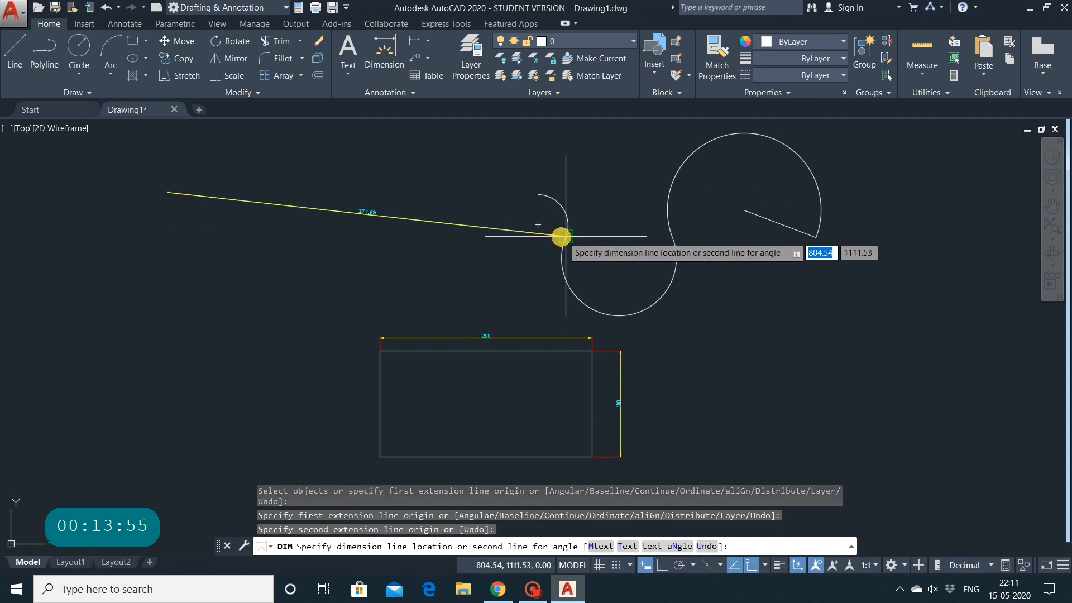
left_click(537, 285)
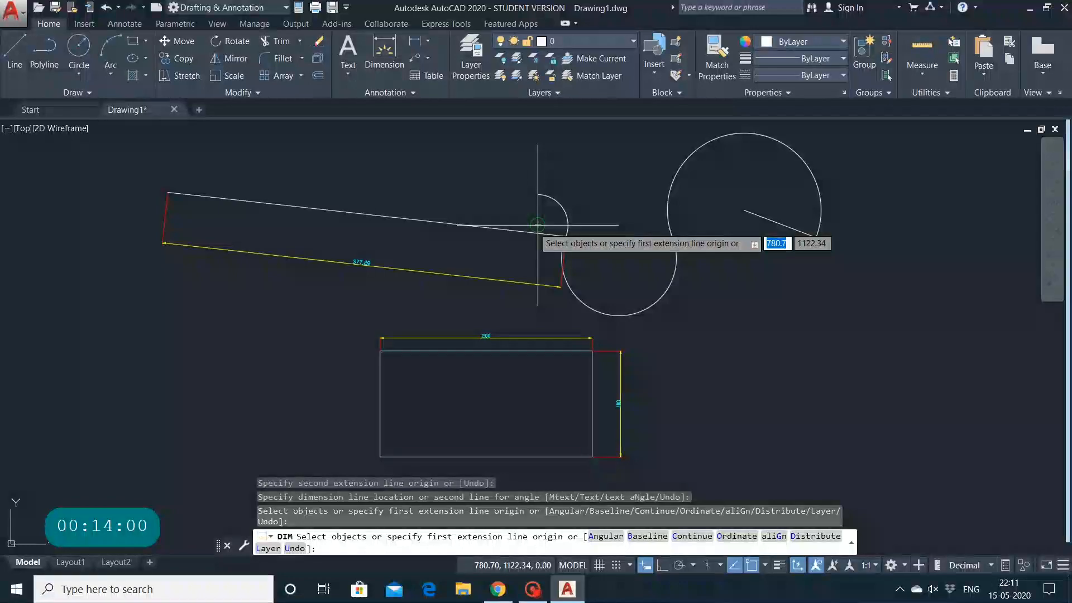
left_click(427, 41)
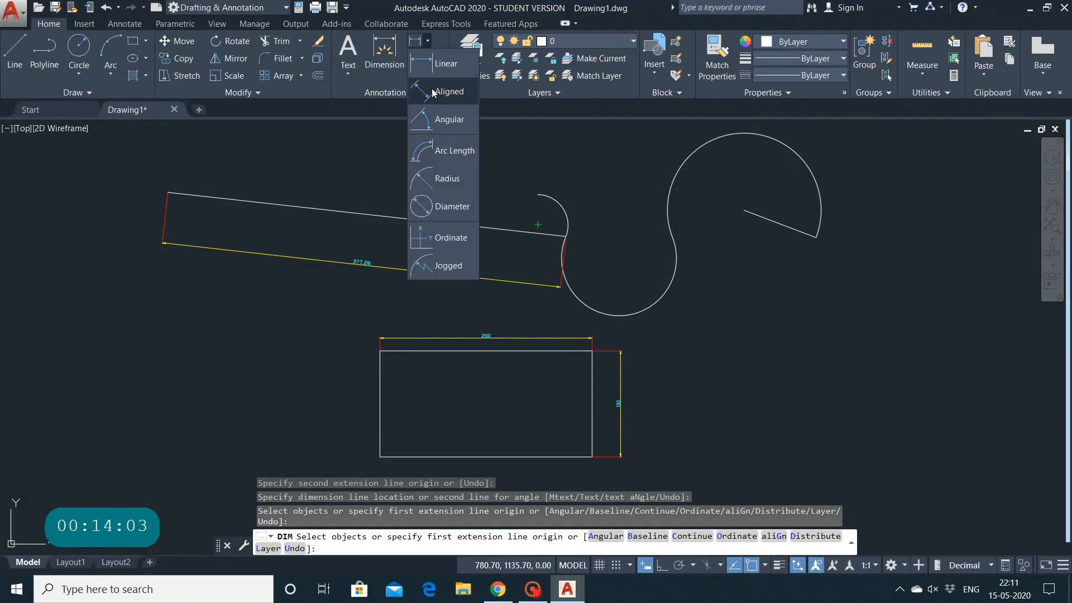
left_click(372, 54)
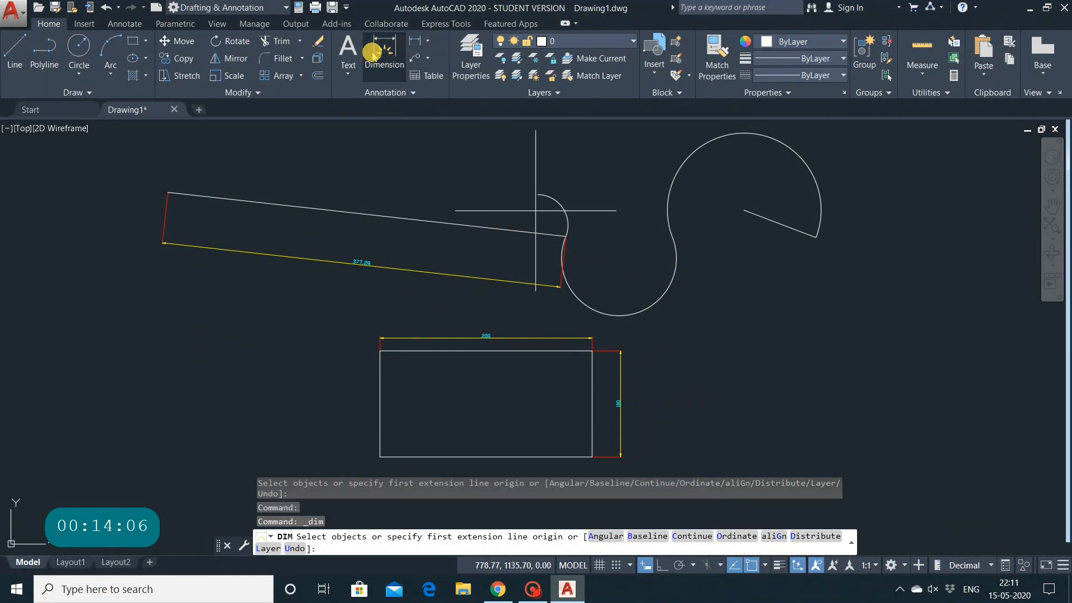
left_click(743, 211)
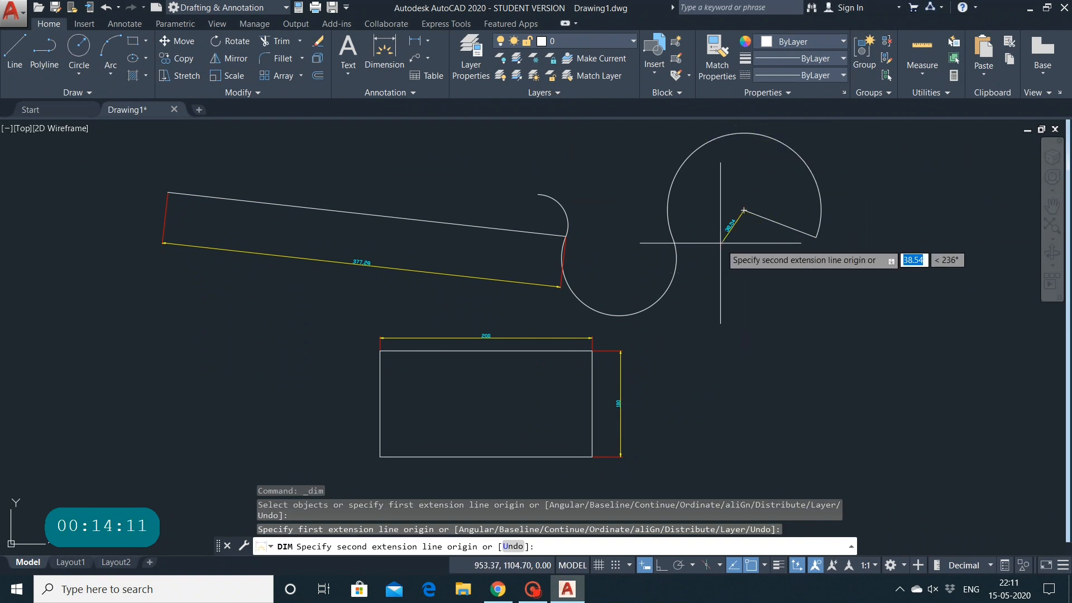
key("Escape")
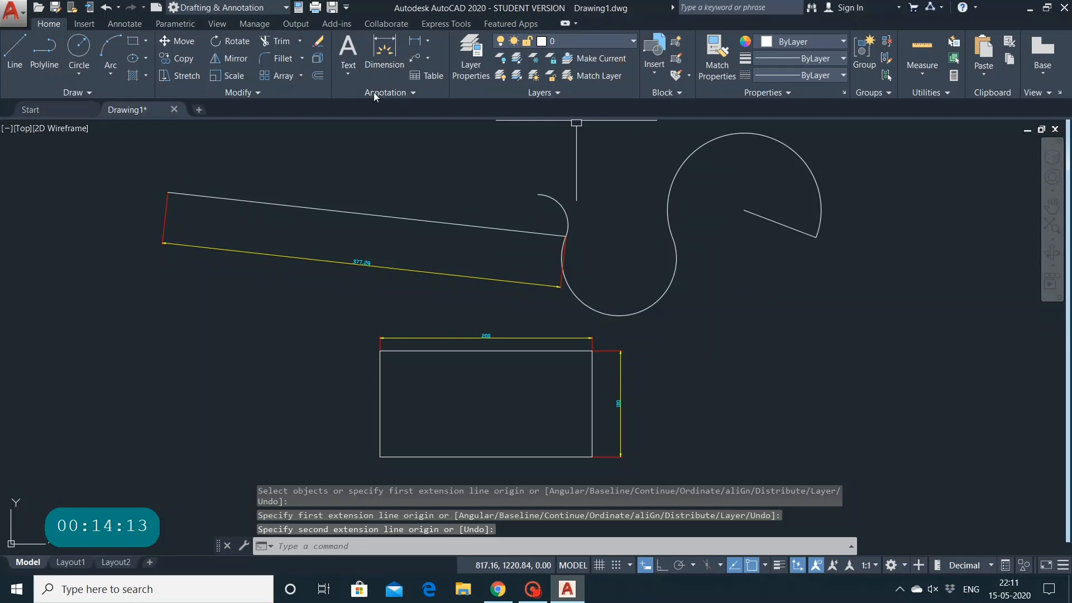
Add an Angular dimension to the large arc, placing the dimension arc just outside it
left_click(428, 40)
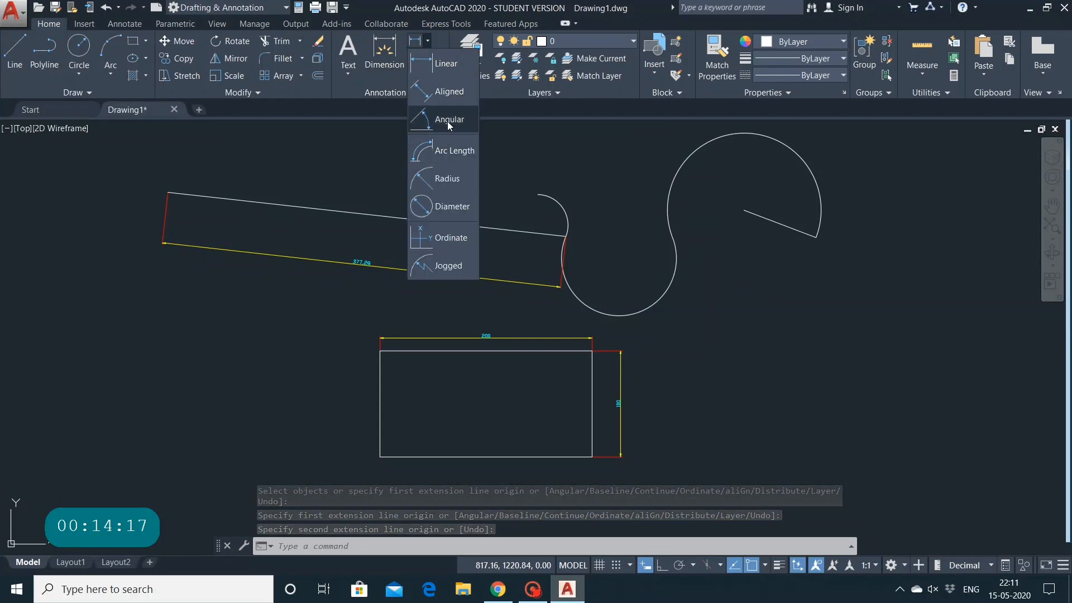
left_click(448, 121)
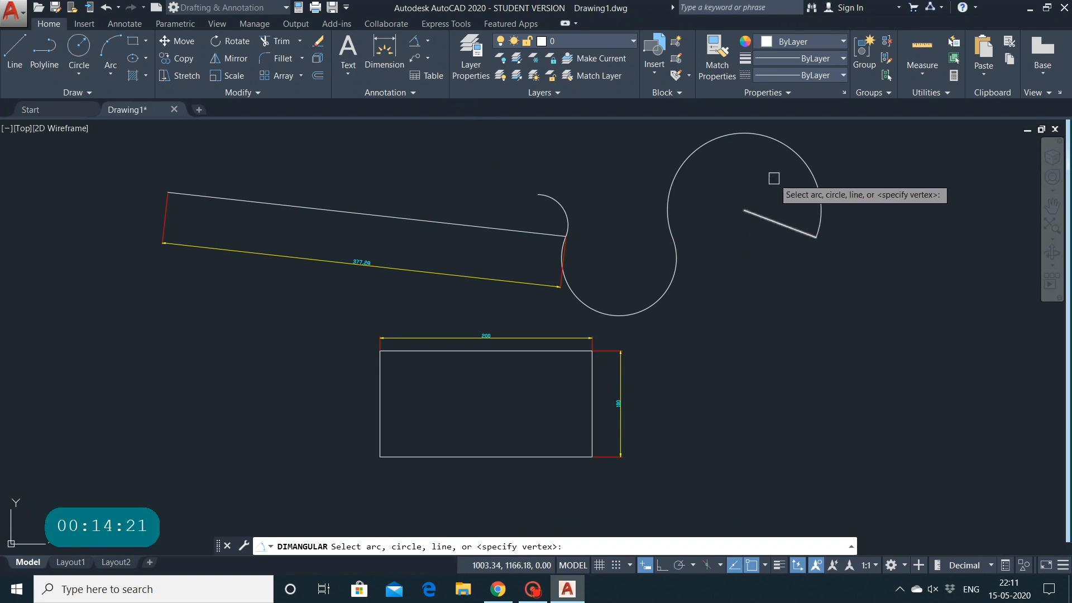
left_click(791, 154)
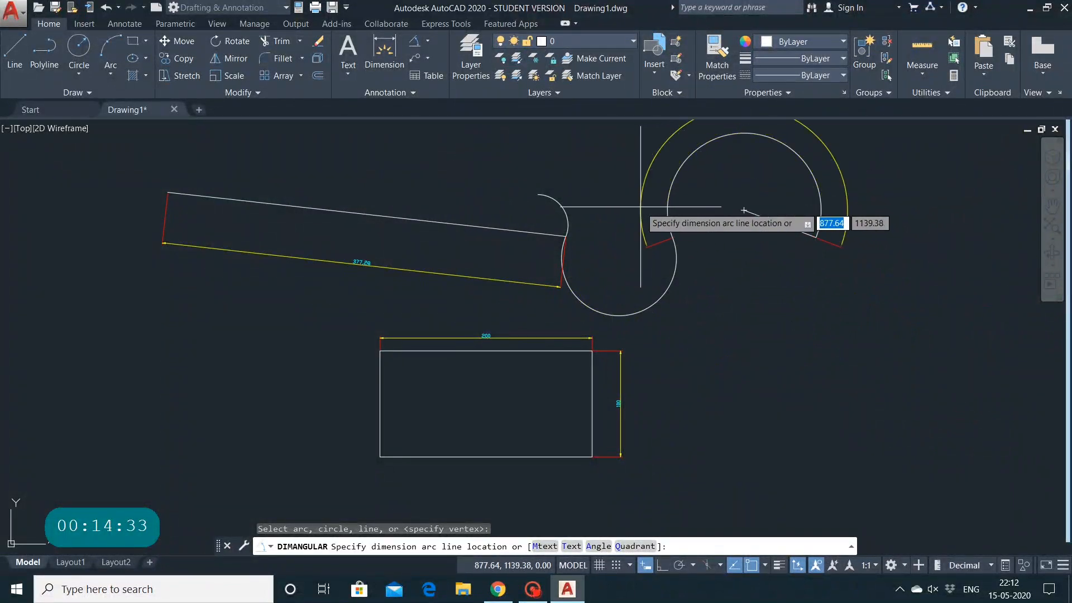
left_click(640, 207)
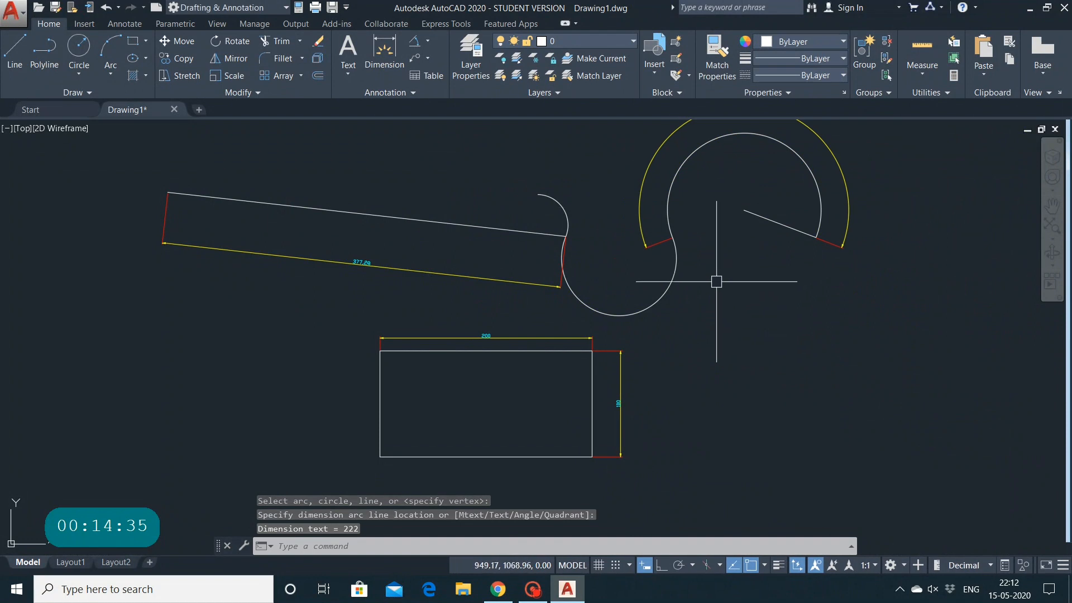
Add an Arc Length dimension to the large arc, placing it below the arc's open side
left_click(424, 43)
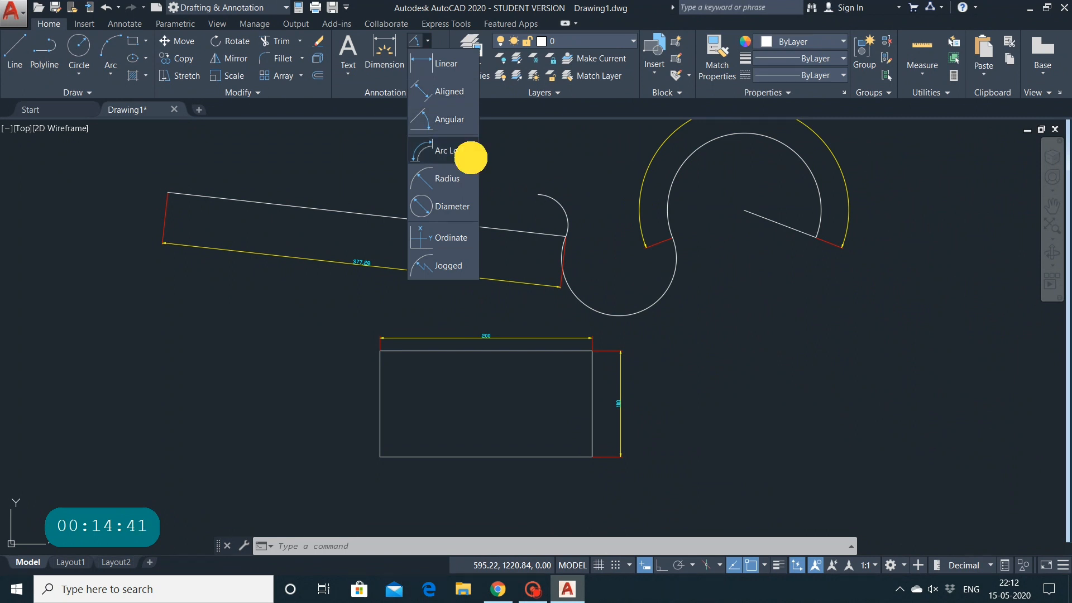
left_click(447, 151)
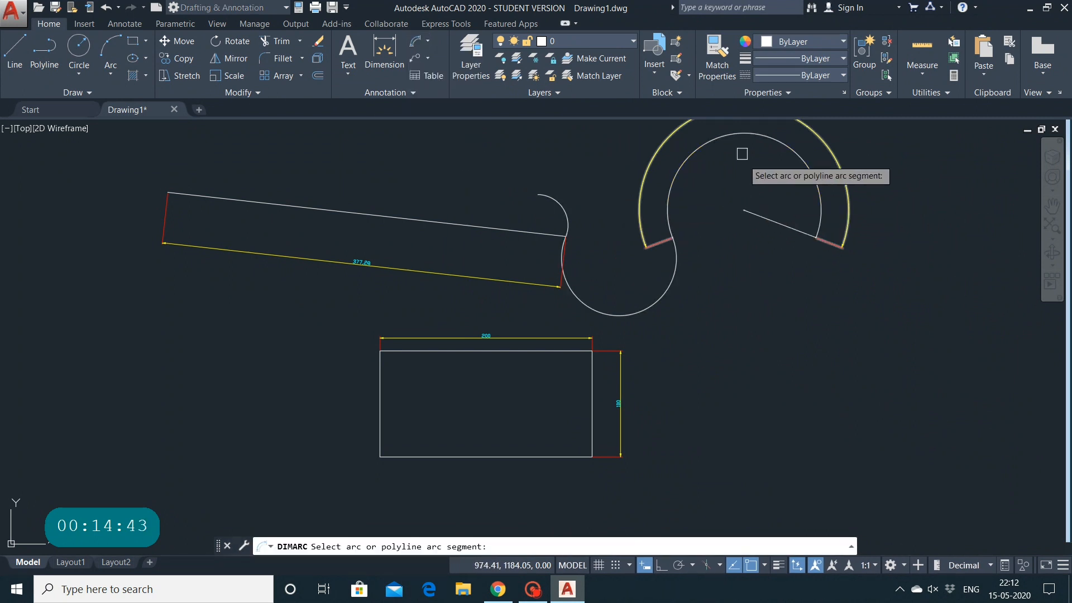
left_click(731, 135)
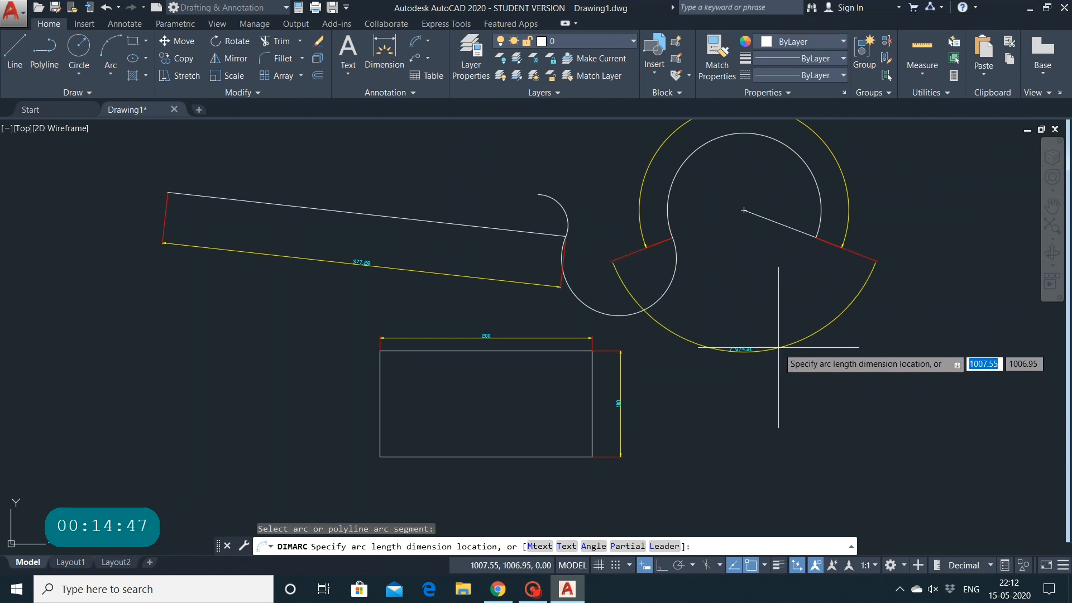
left_click(779, 347)
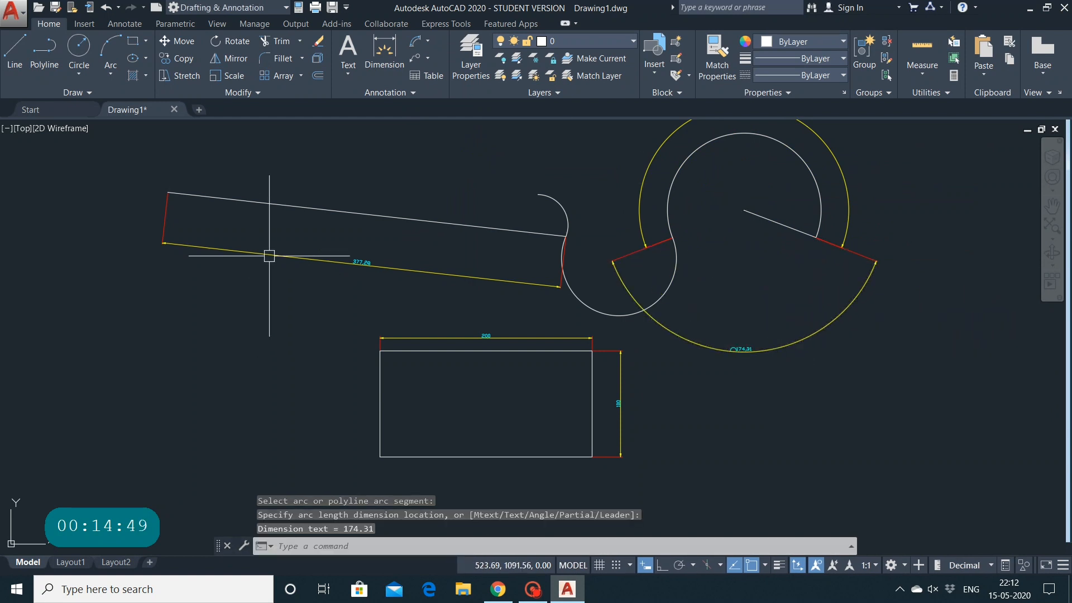
Add a Radius dimension to the large arc, placing its text inside the arc's open lower area
left_click(424, 39)
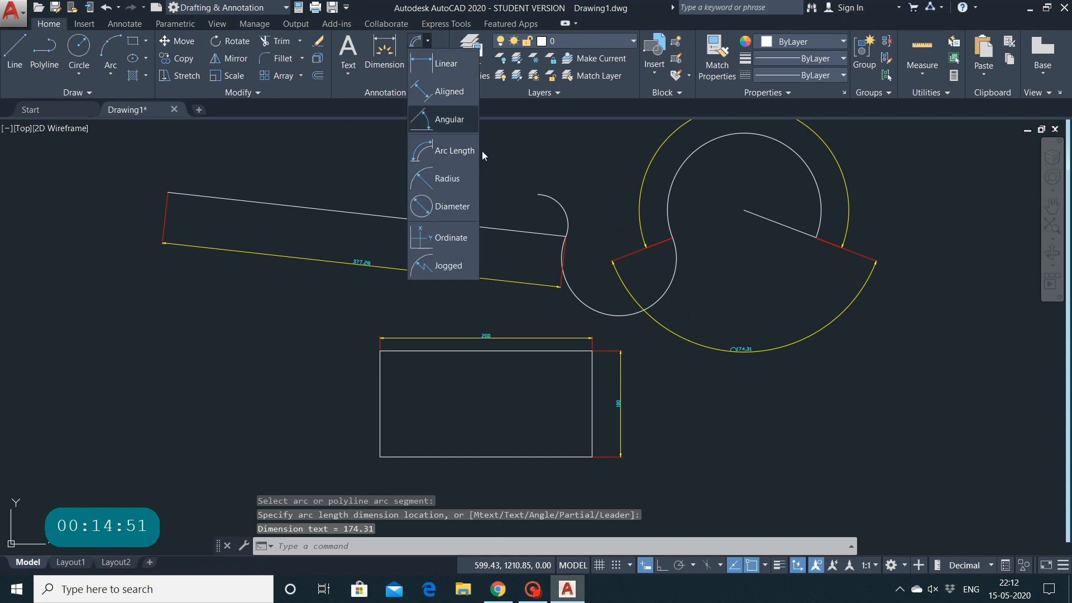
left_click(446, 178)
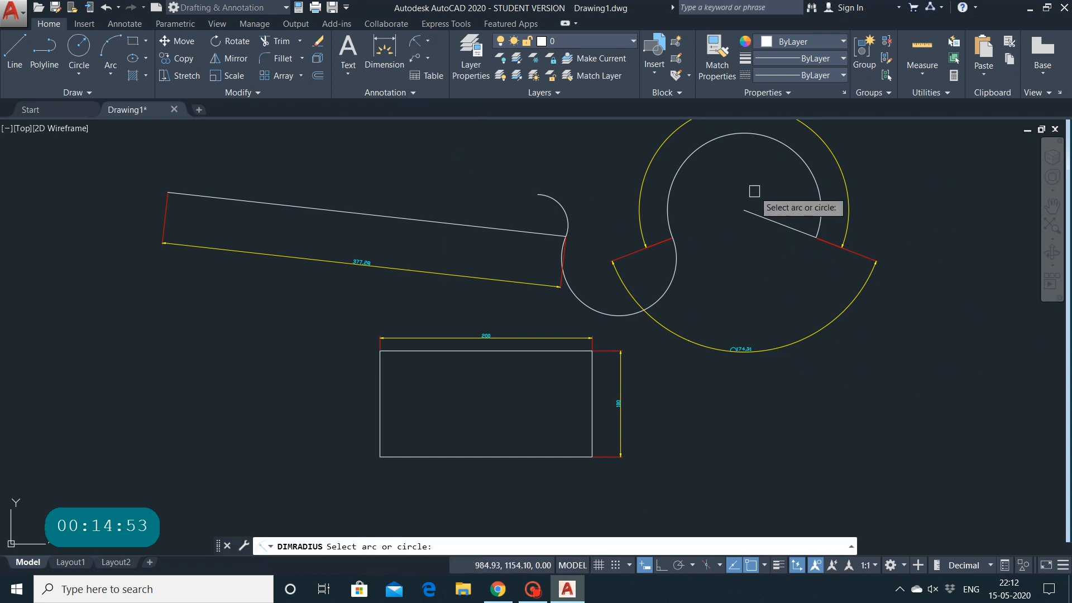
left_click(744, 133)
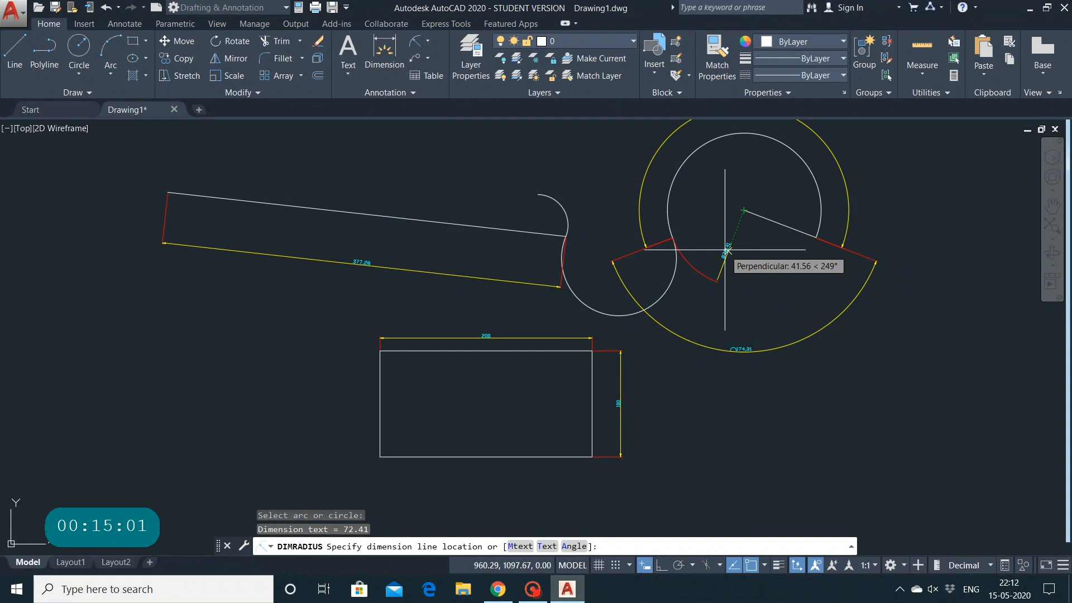
left_click(726, 249)
Add a Diameter dimension to the large arc, placing it beside the radius dimension near the arc's opening
left_click(426, 40)
left_click(439, 207)
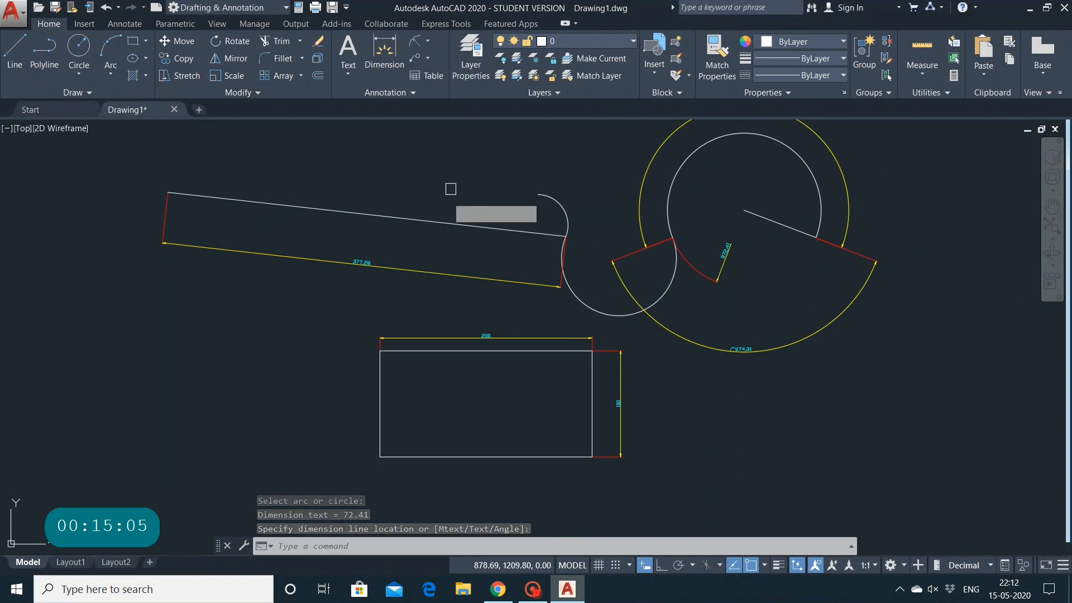
left_click(673, 193)
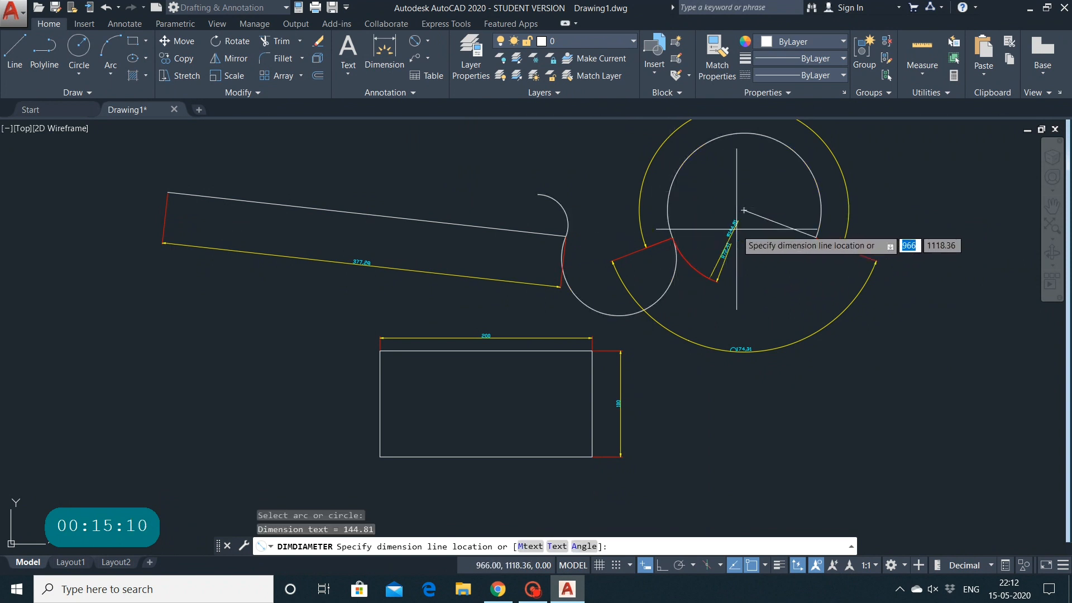
left_click(759, 268)
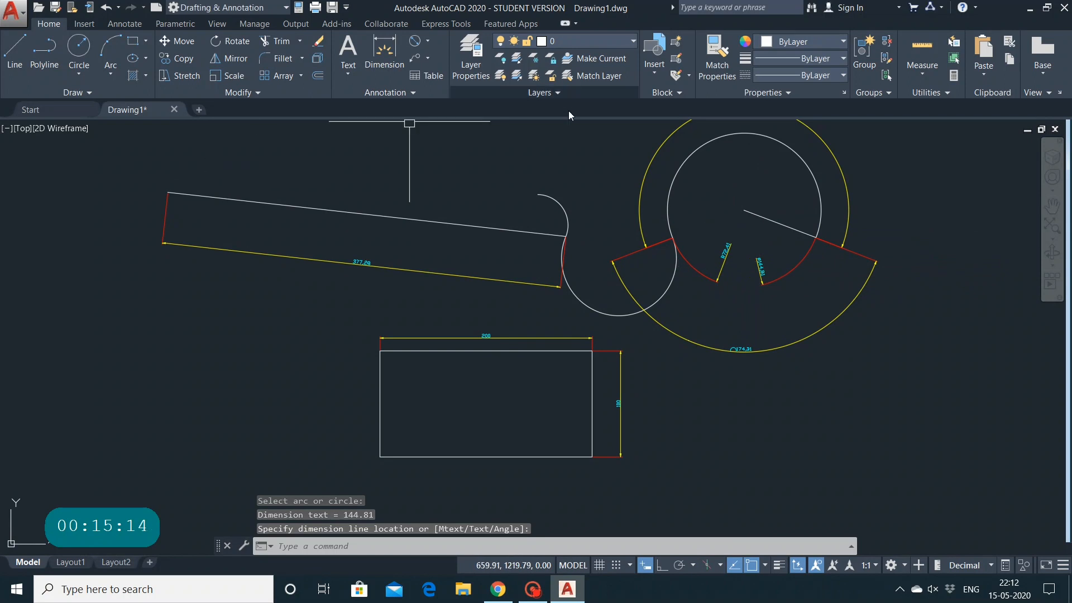
Add an Ordinate dimension at the sloped line's upper-left endpoint, ending its leader between the line and its aligned dimension
left_click(425, 44)
left_click(437, 263)
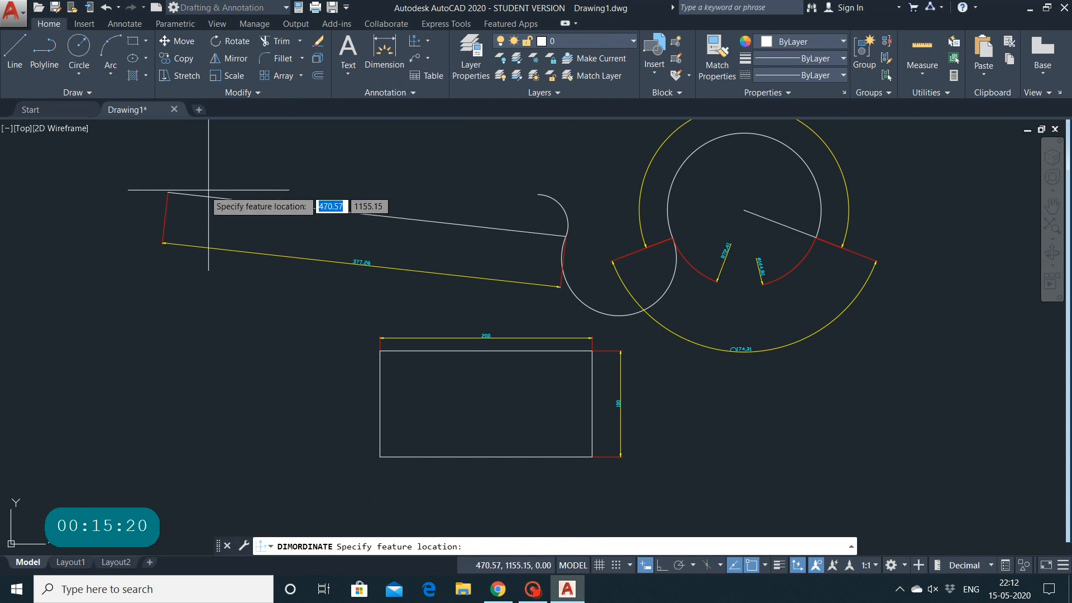
left_click(168, 190)
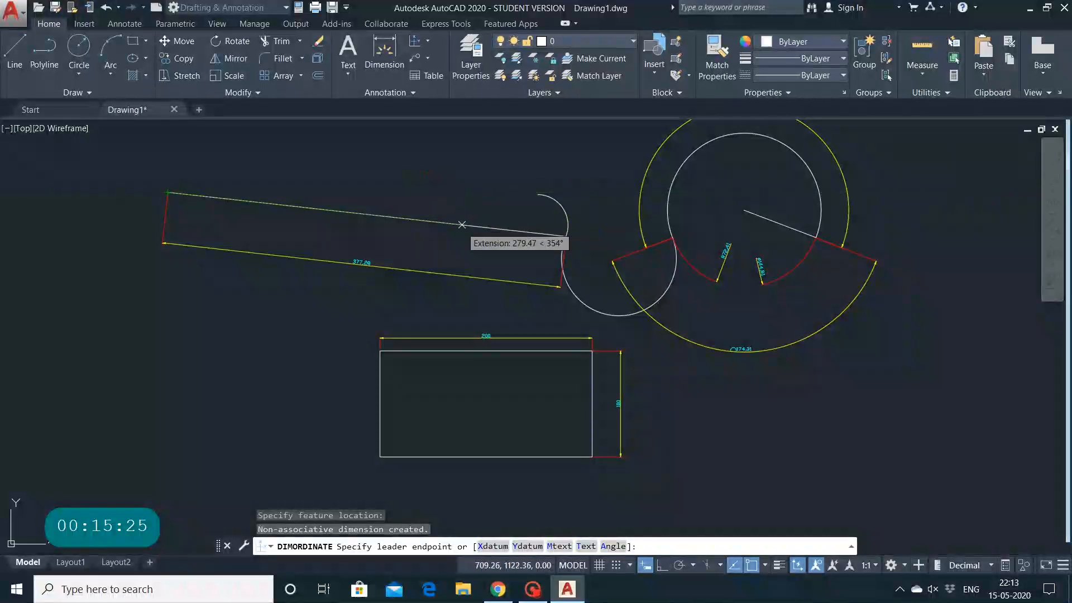
left_click(447, 239)
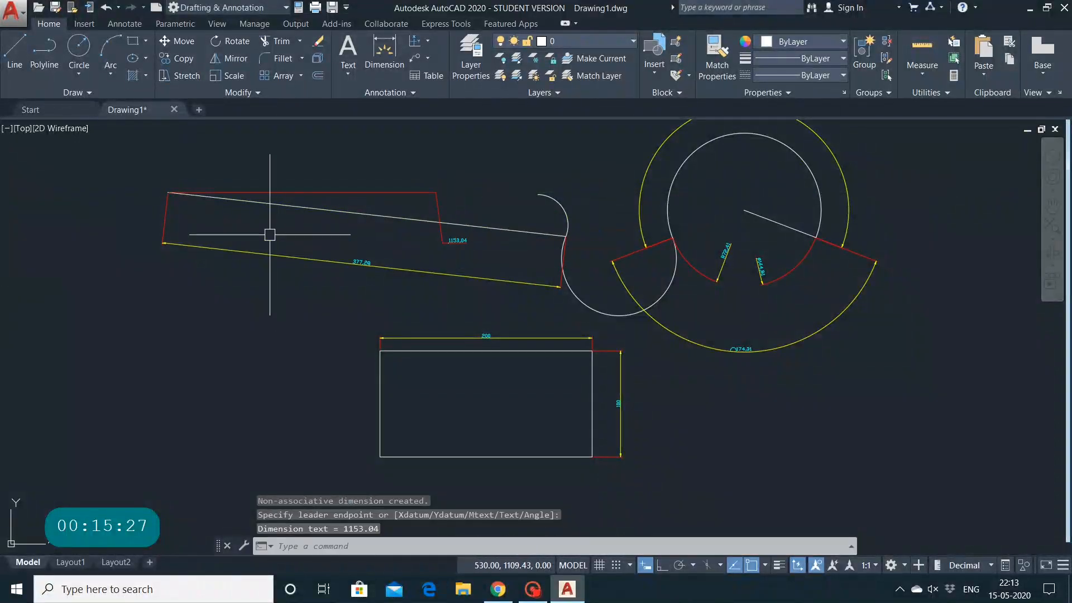
Try to add a Jogged dimension to the small arc, using the arc's center as the center override
left_click(427, 41)
left_click(456, 268)
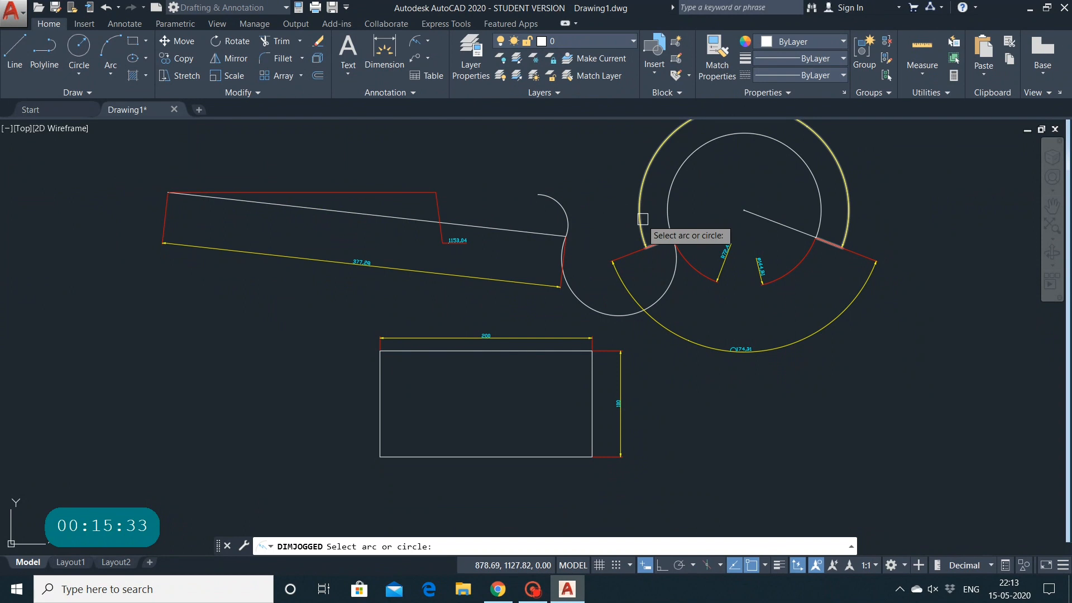
left_click(569, 217)
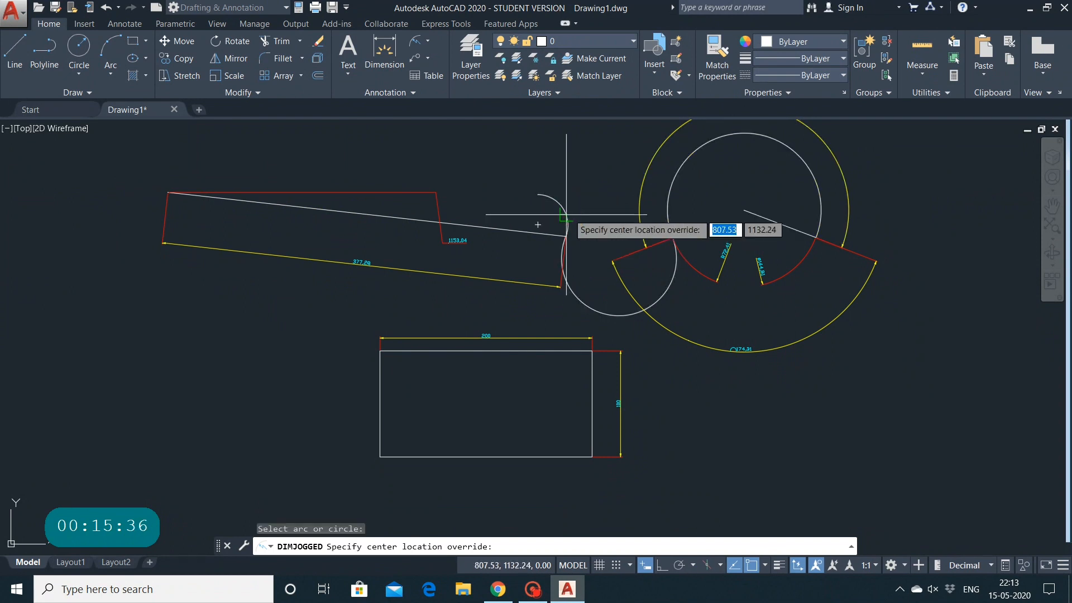
left_click(538, 225)
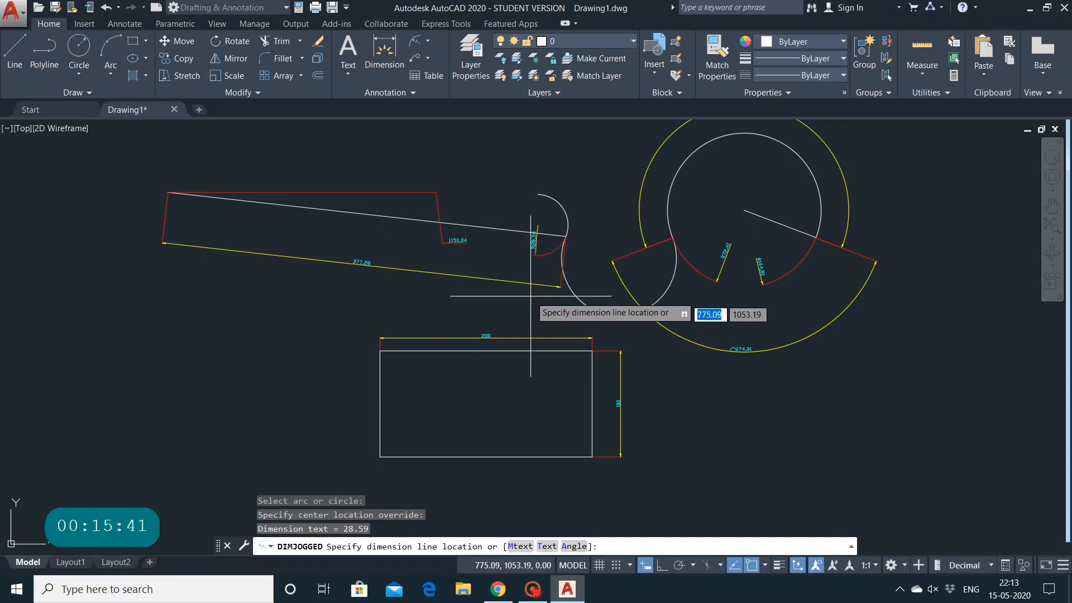
left_click(486, 216)
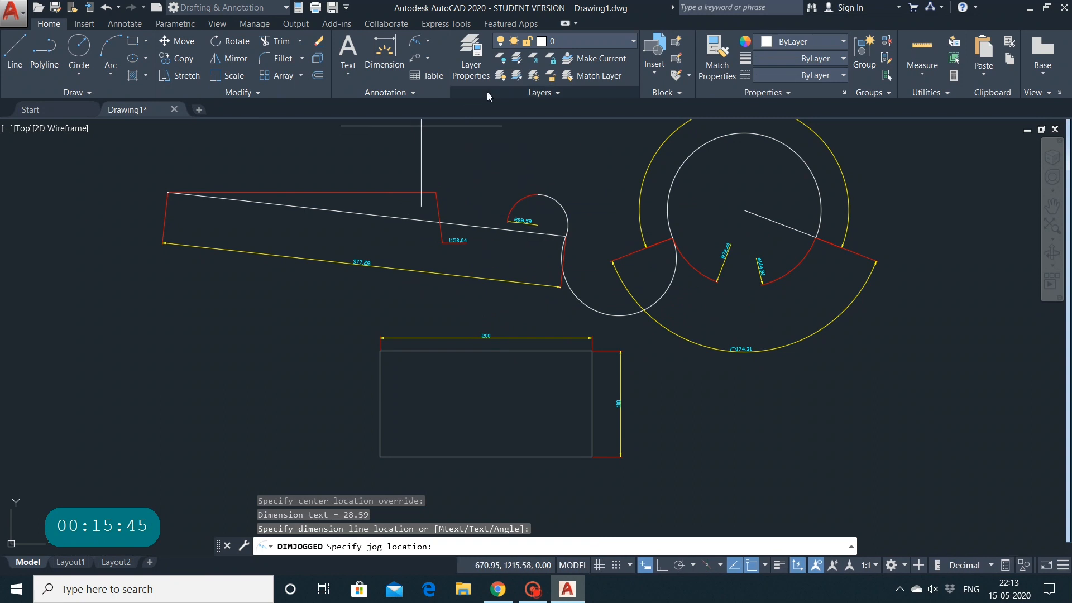
key("Escape")
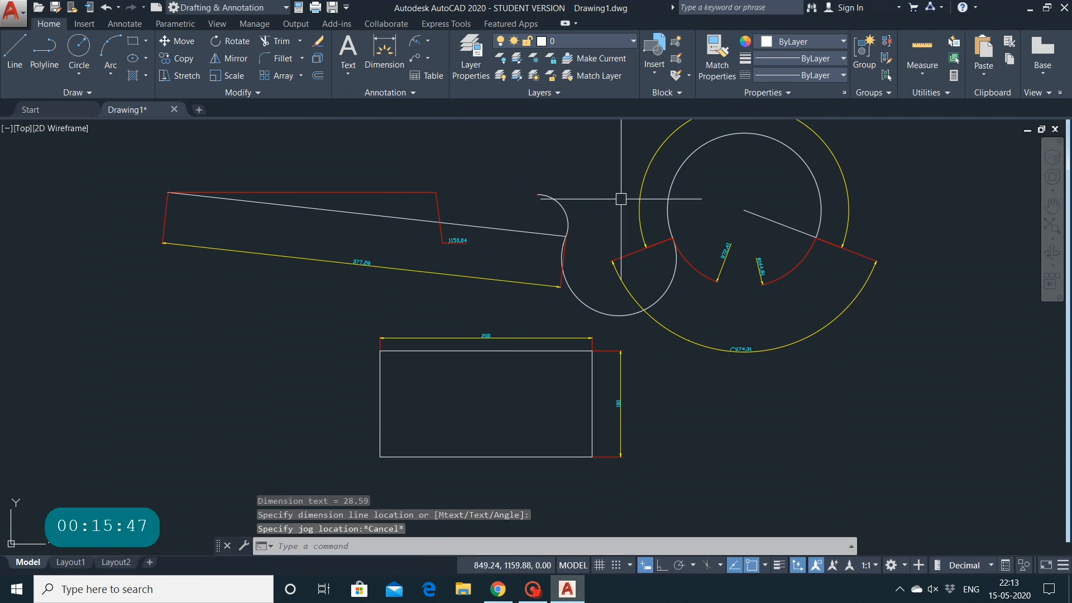
Examine the radius and diameter dimensions of the large arc up close, and the other dimensions on the sloped line and rectangle
scroll(835, 263, "up", 4)
middle_click_drag(729, 331, 917, 462)
scroll(967, 407, "up", 2)
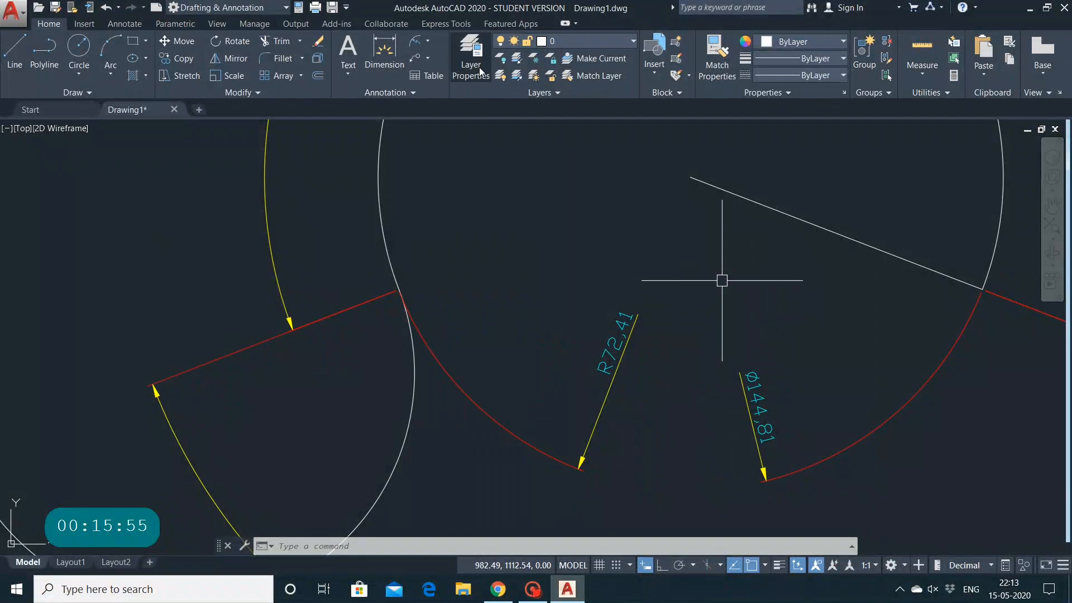
left_click(428, 58)
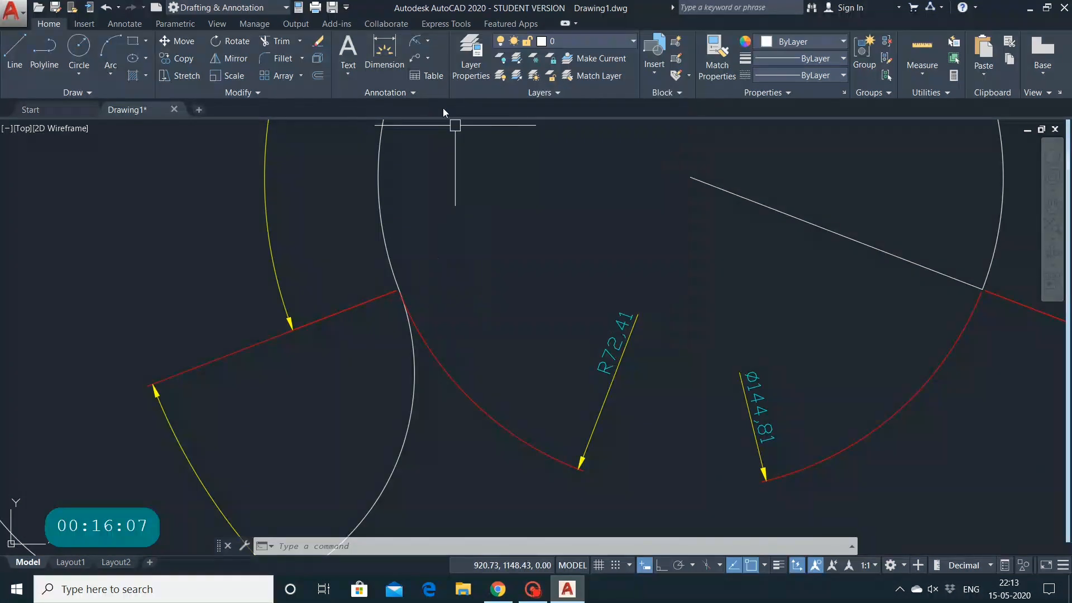
left_click(416, 92)
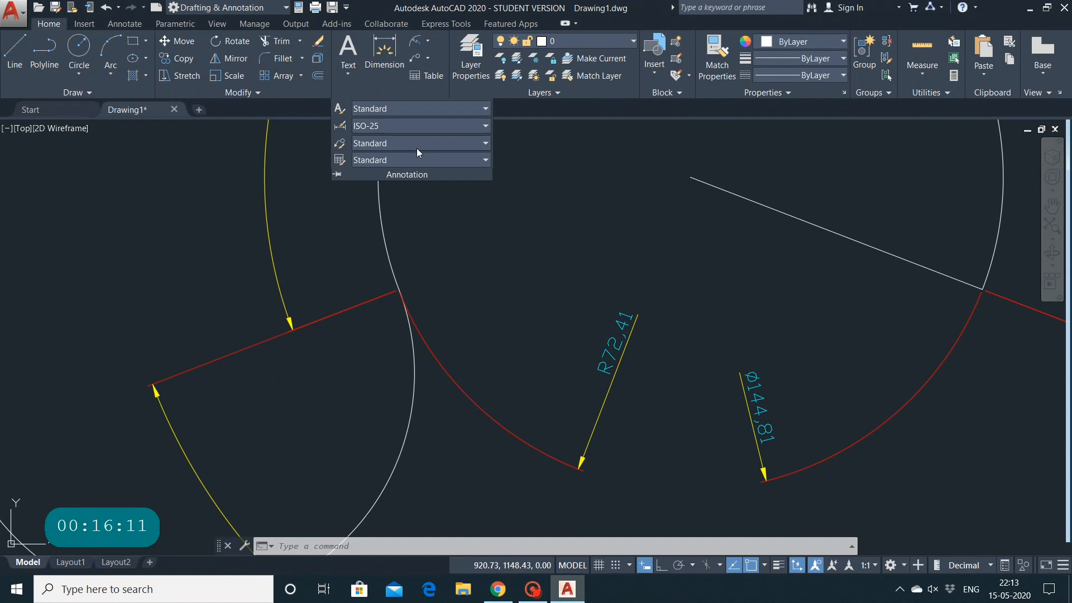
left_click(434, 229)
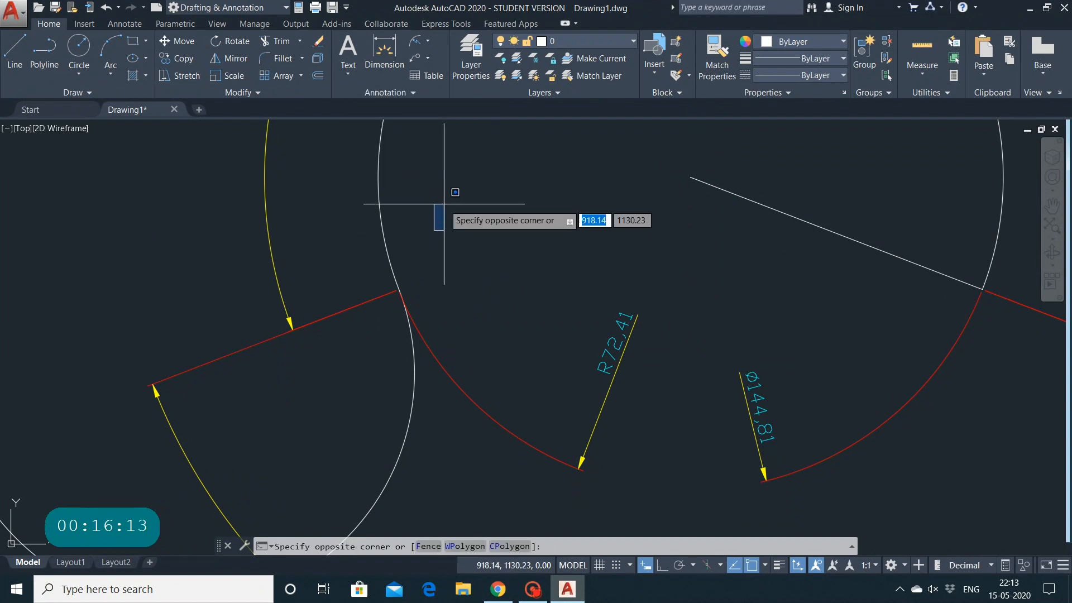
left_click(545, 179)
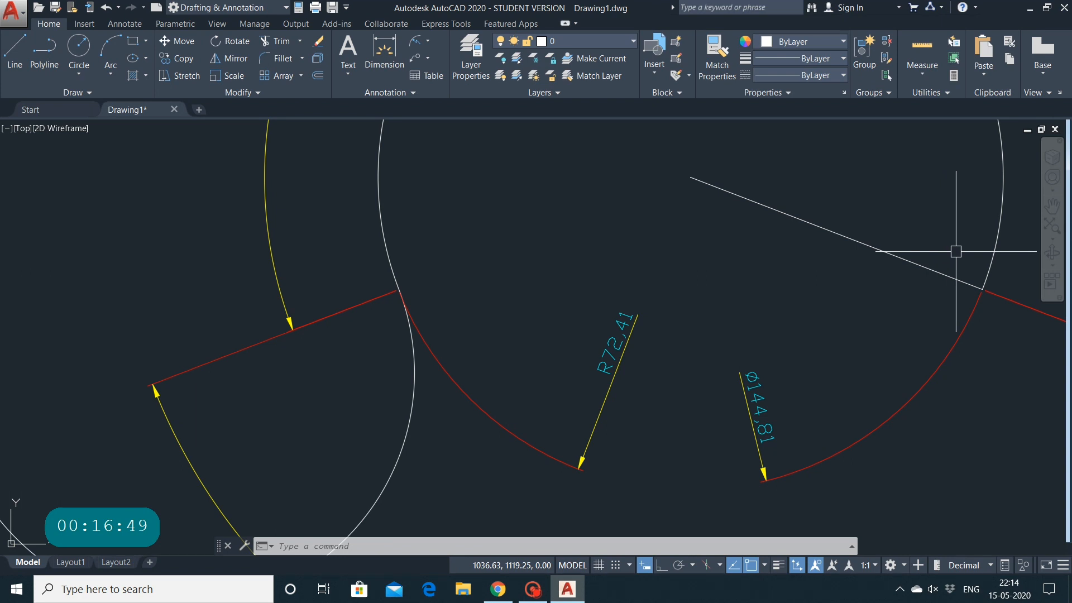
scroll(676, 476, "up", 2)
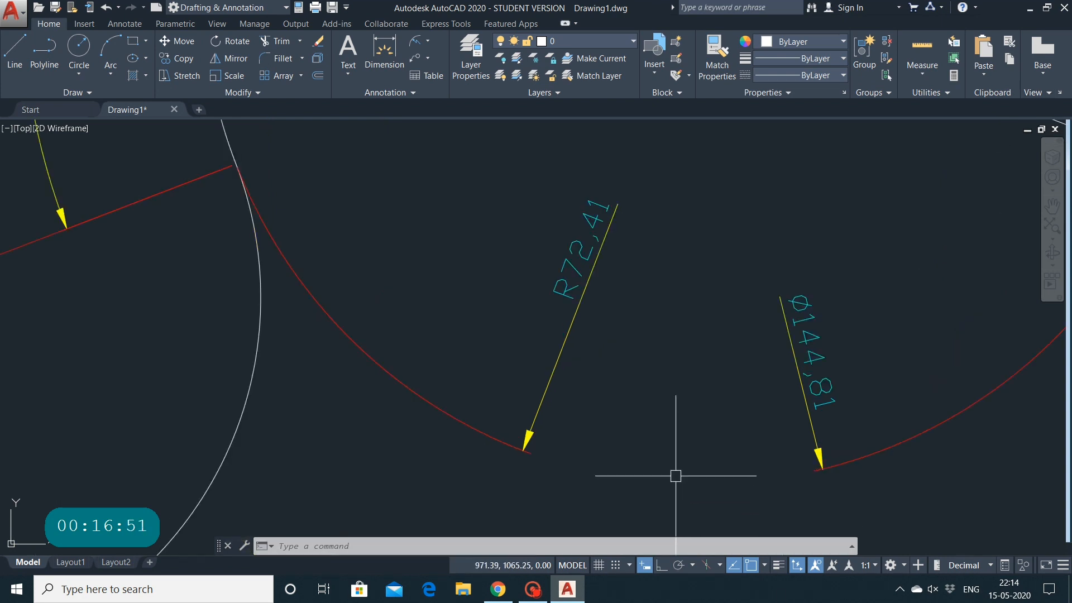
scroll(675, 476, "down", 5)
mouse_move(301, 432)
middle_mouse_down()
mouse_move(407, 388)
mouse_move(491, 371)
middle_mouse_up()
scroll(373, 352, "down", 2)
mouse_move(344, 352)
middle_mouse_down()
mouse_move(434, 359)
mouse_move(462, 313)
mouse_move(500, 309)
mouse_move(428, 168)
mouse_move(484, 220)
middle_mouse_up()
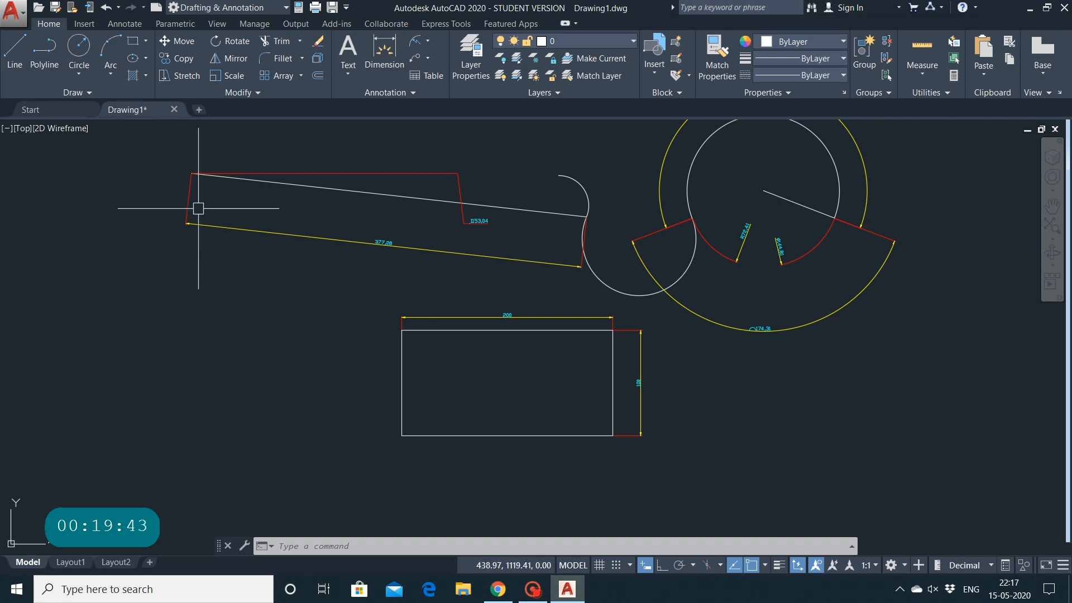
scroll(196, 208, "up", 2)
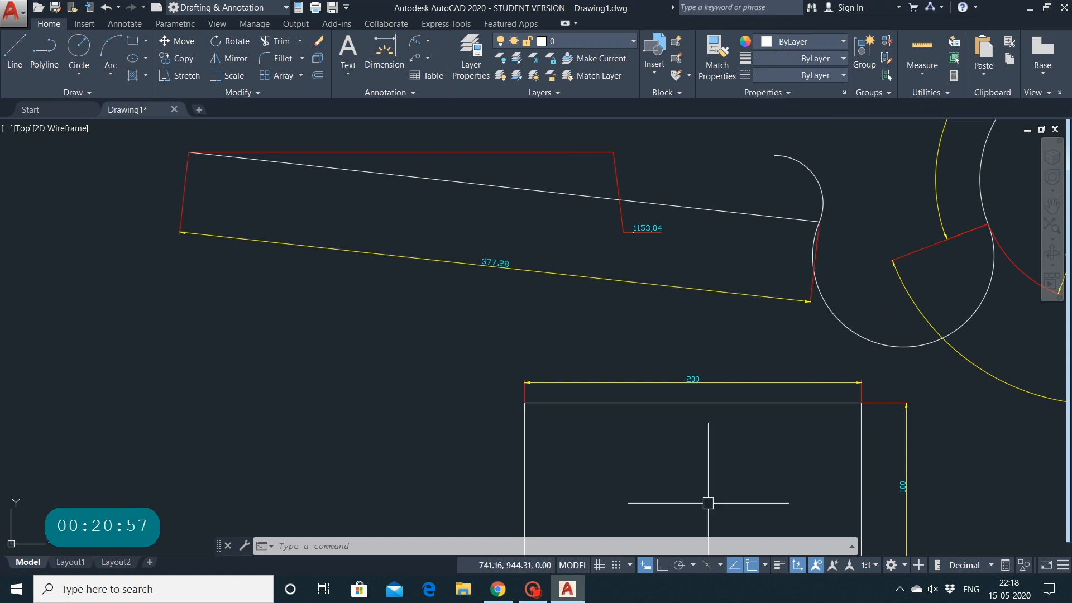
Switch to Chrome and search Google in a new tab for "some problems to be practised in autocad"
left_click(492, 586)
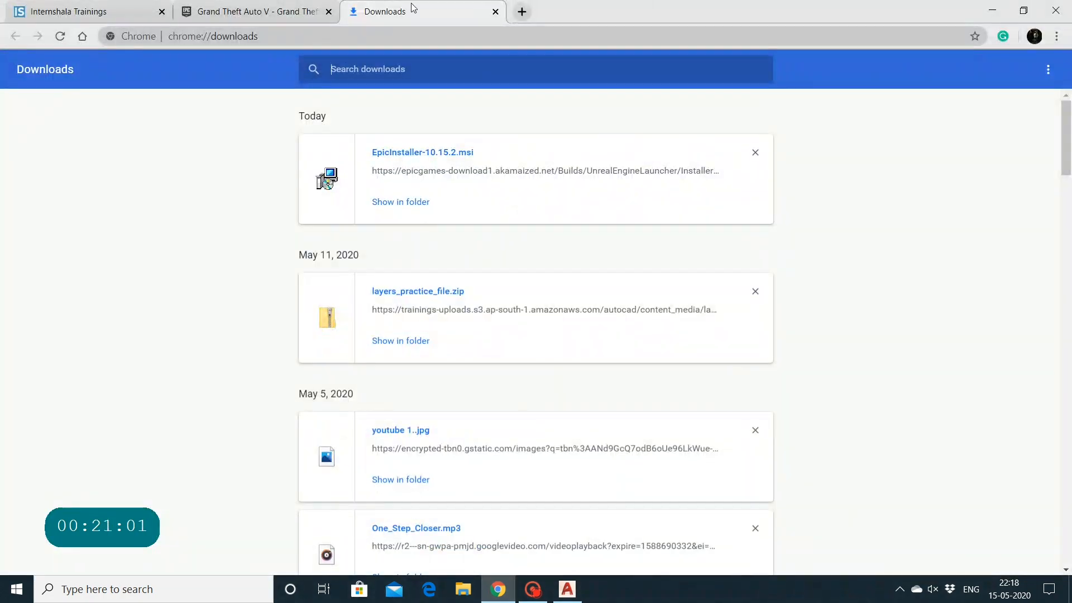
left_click(522, 13)
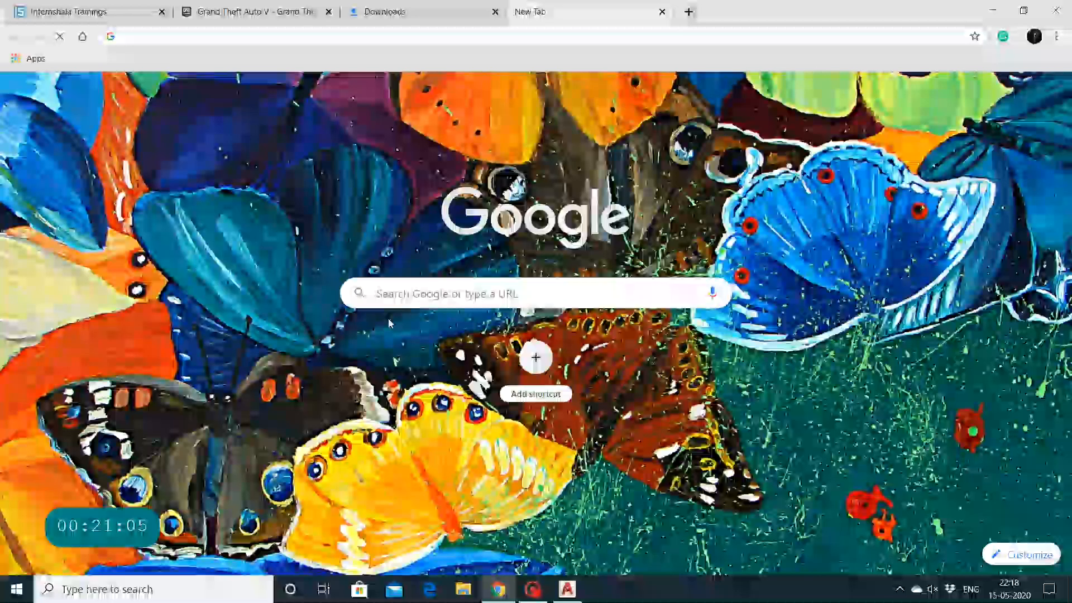
left_click(409, 293)
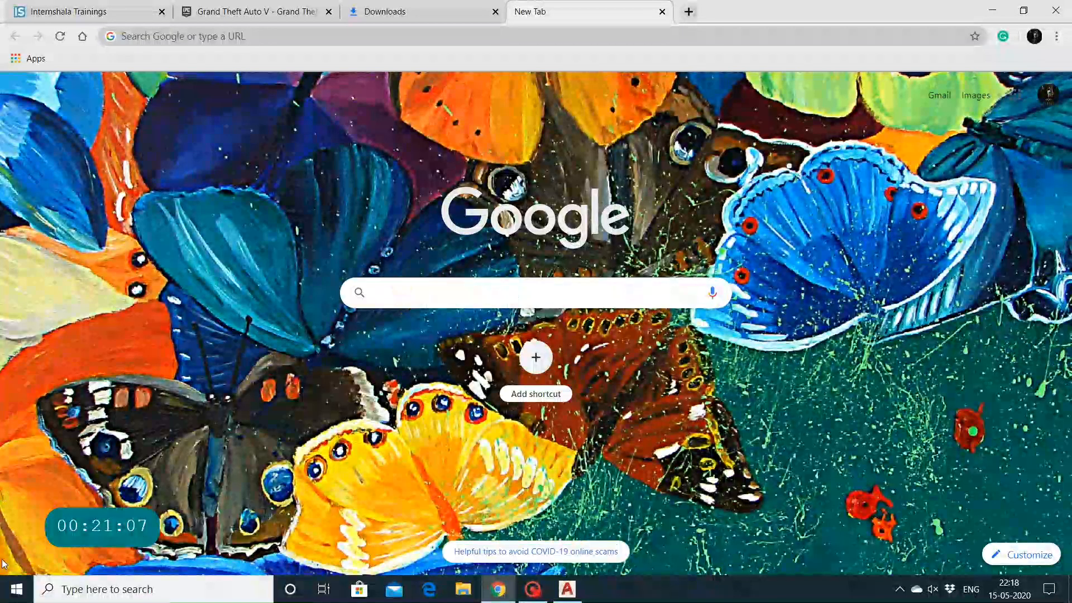
type("some")
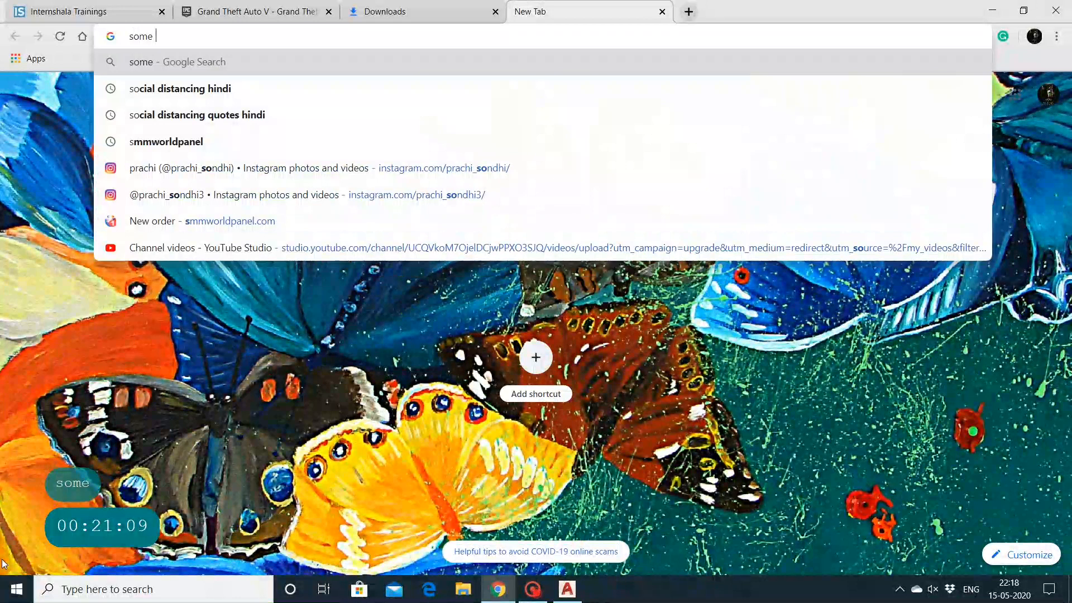
type(" problems")
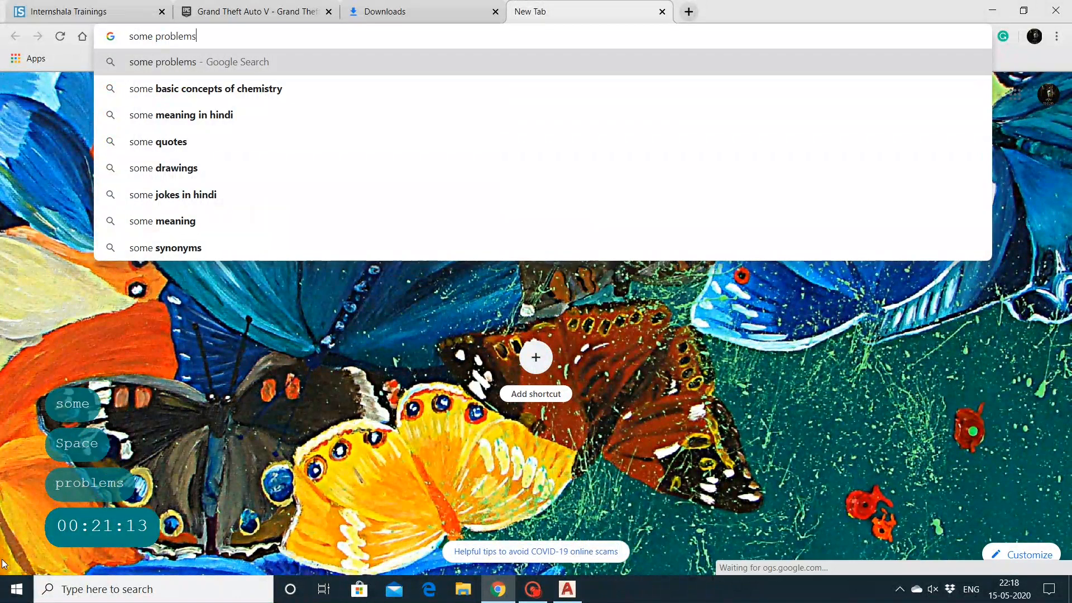
type(" to be practised ")
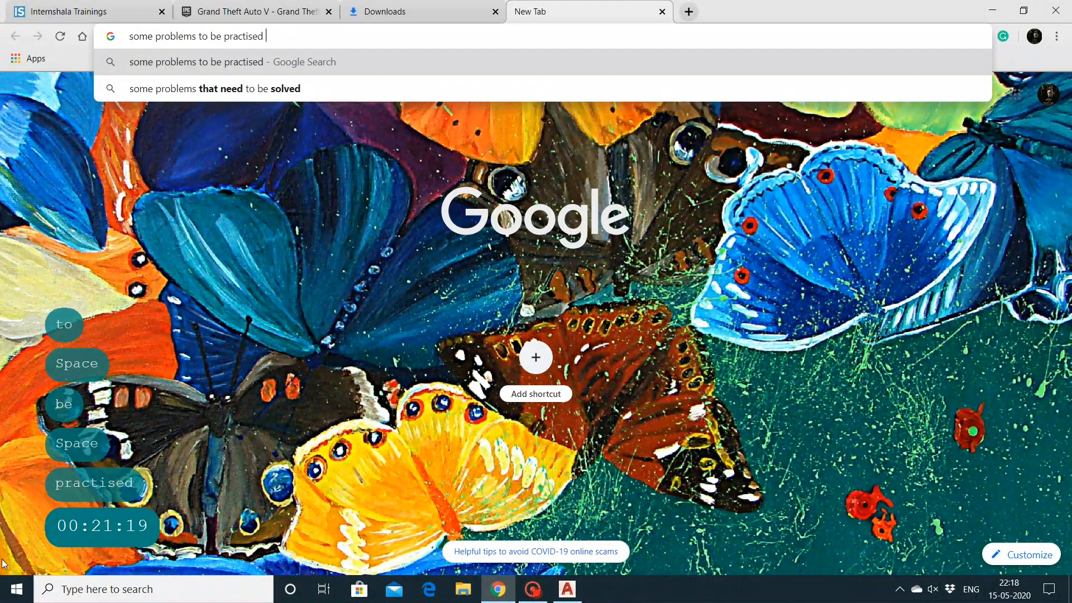
type("in aut")
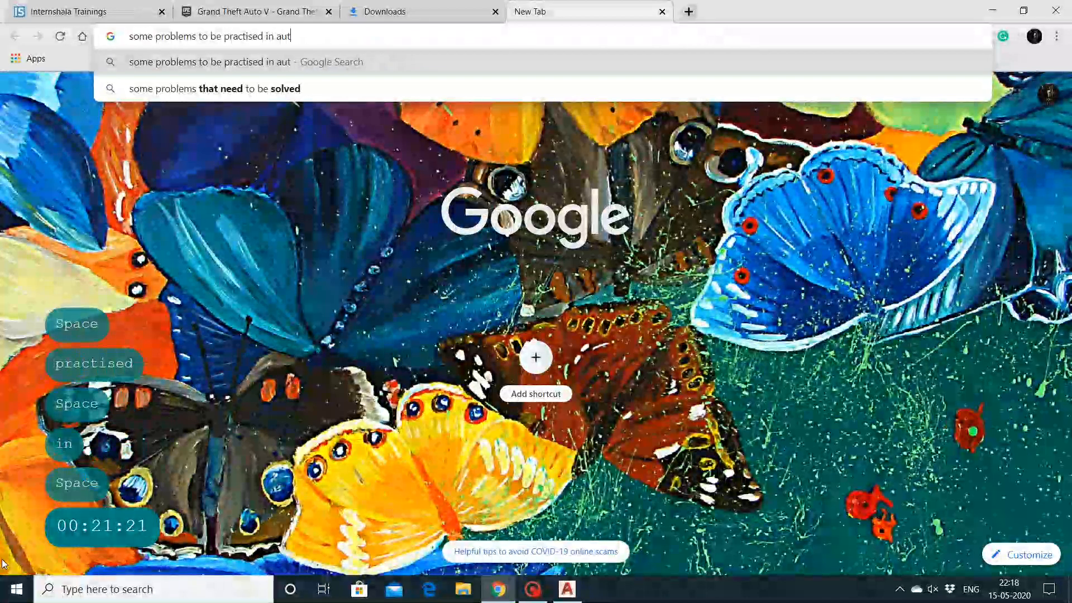
type("ocad")
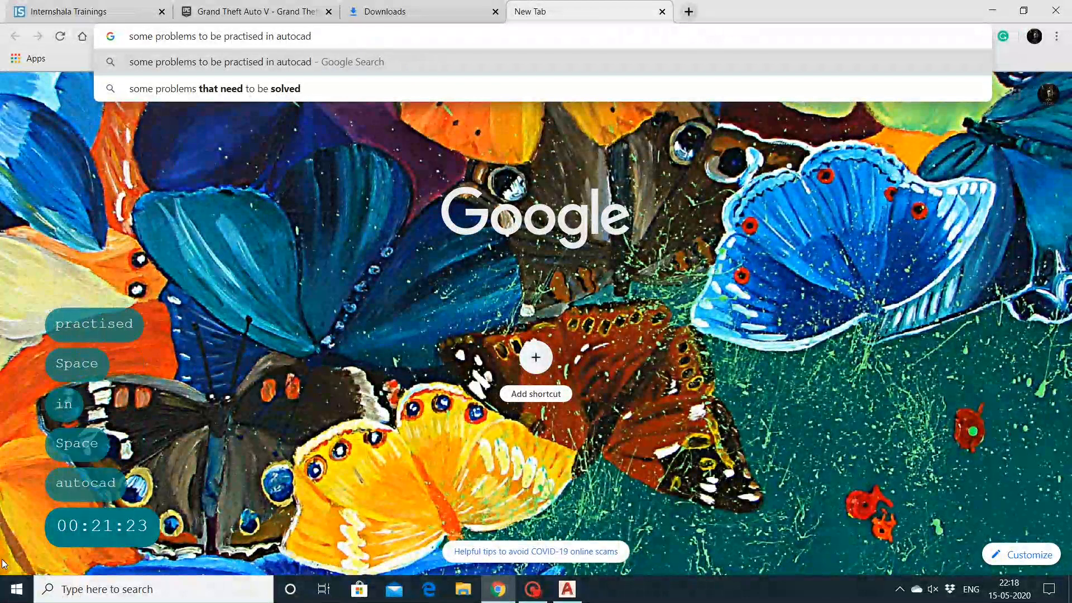
key("Return")
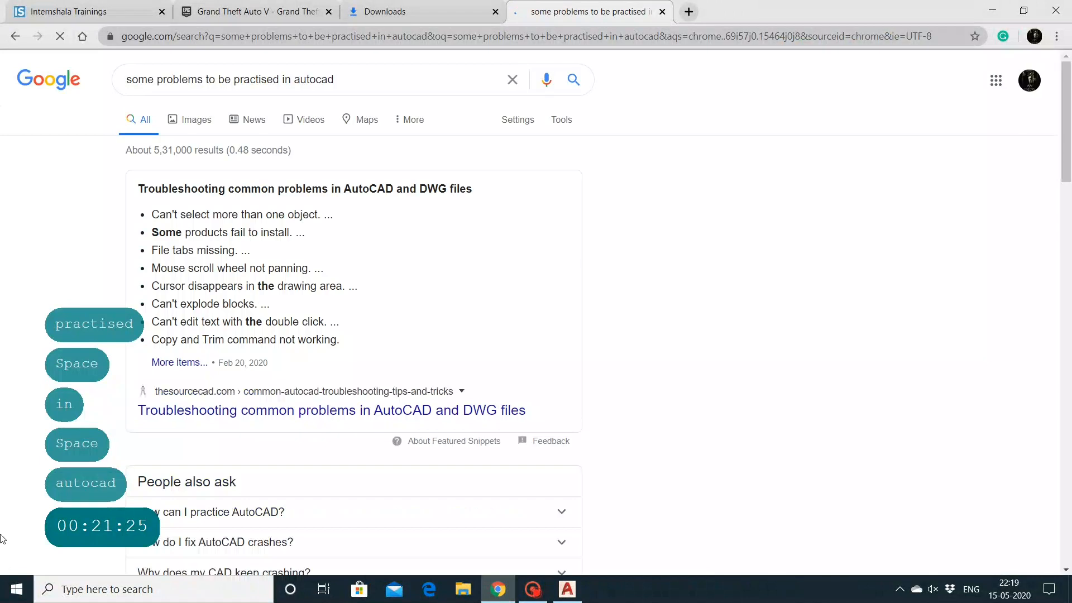
Browse the image results and open the Tutorial45 AutoCAD exercise showing a rounded plate with R20 and R35 arcs
left_click(169, 118)
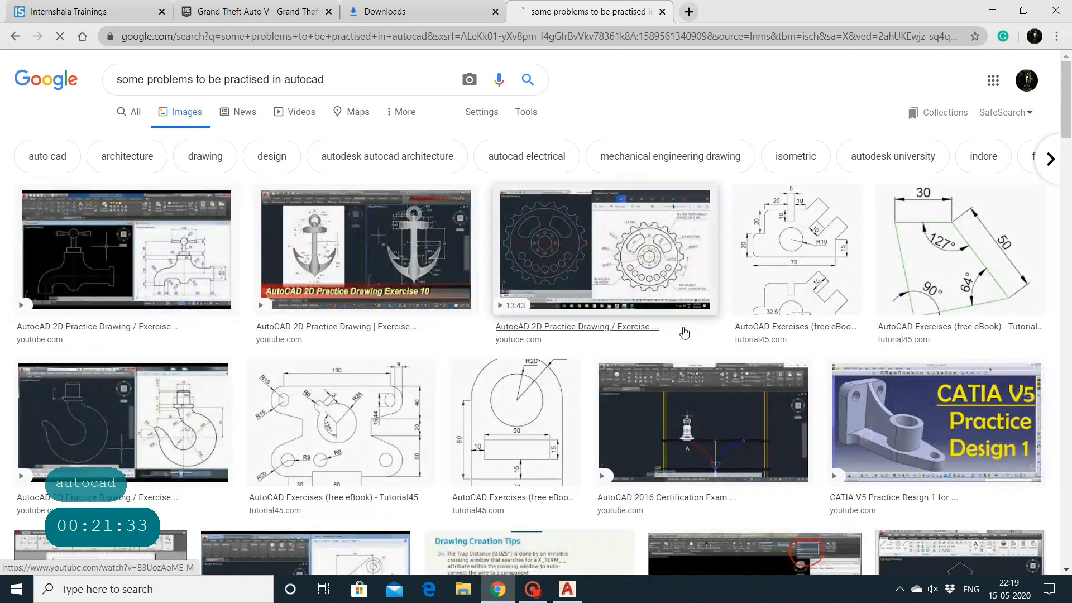
scroll(570, 318, "down", 3)
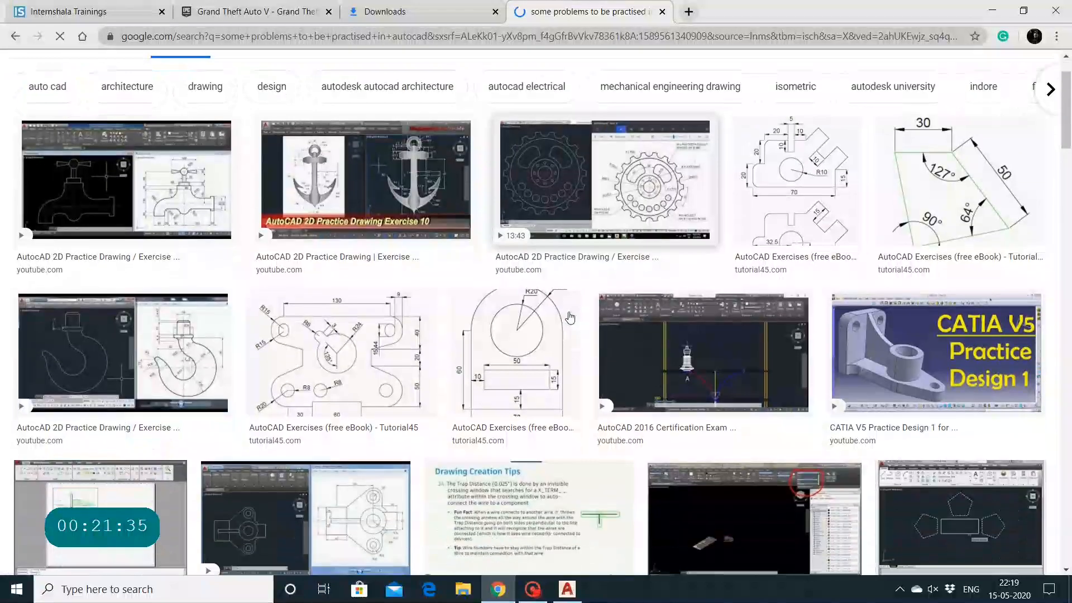
scroll(569, 318, "down", 1)
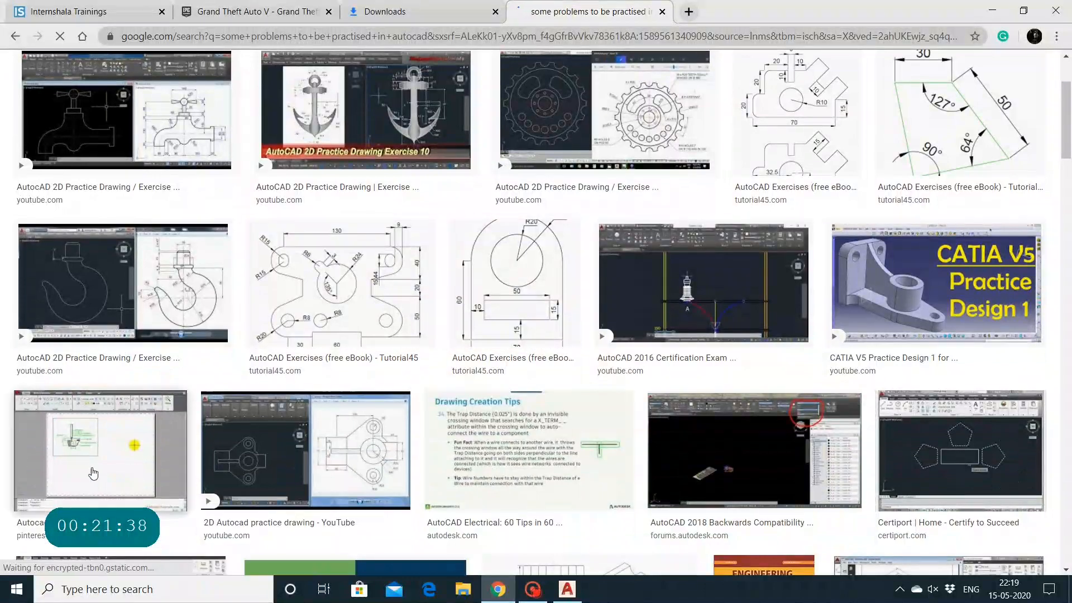
left_click(523, 304)
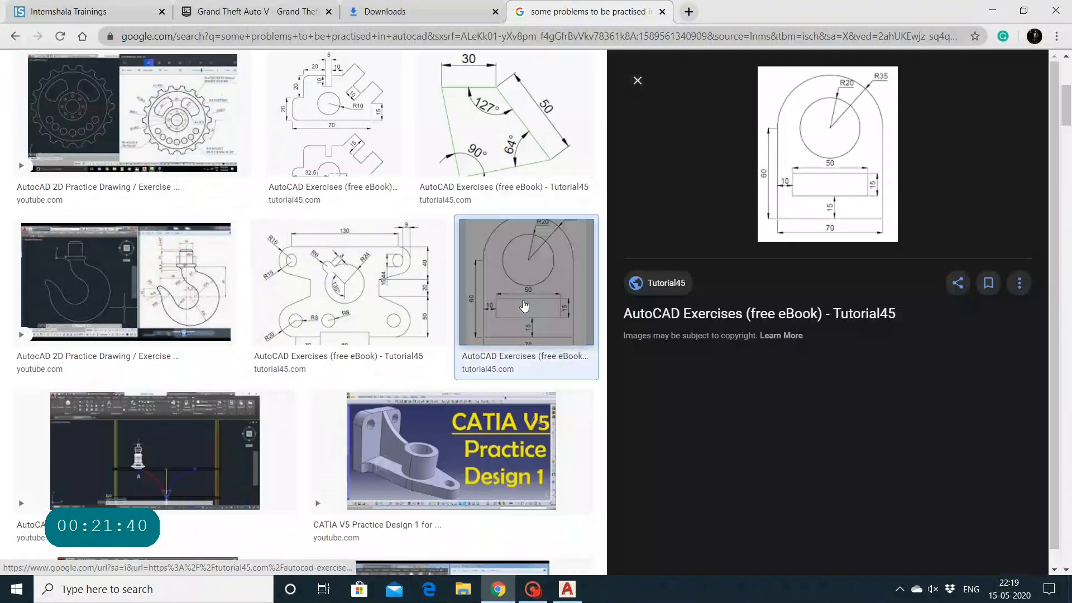
Save the rounded plate exercise image as the PNG file learn-AutoCAD4 in the Downloads folder
right_click(791, 289)
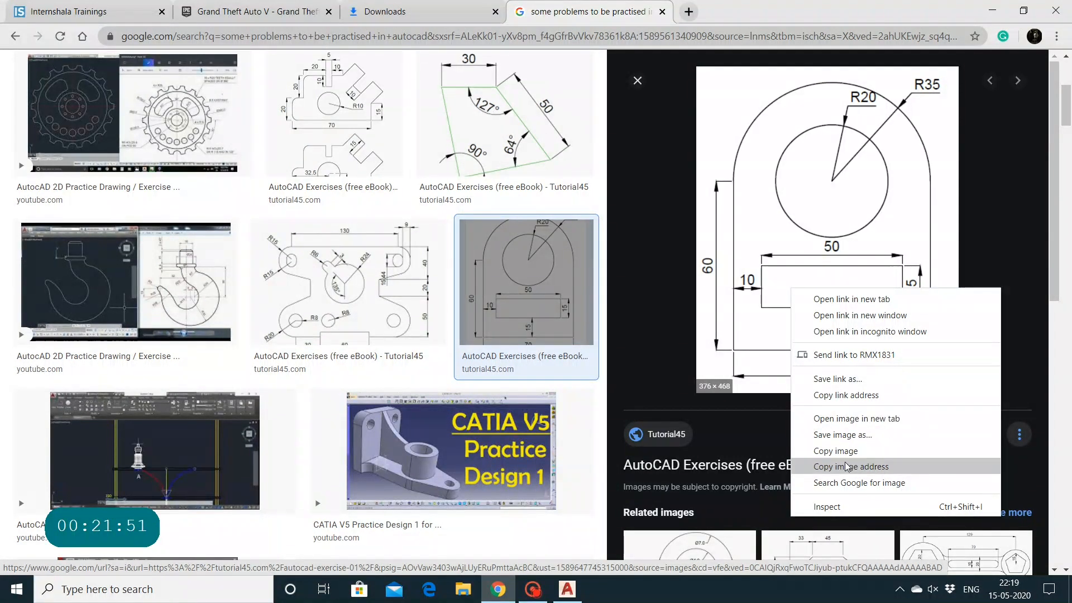
left_click(844, 435)
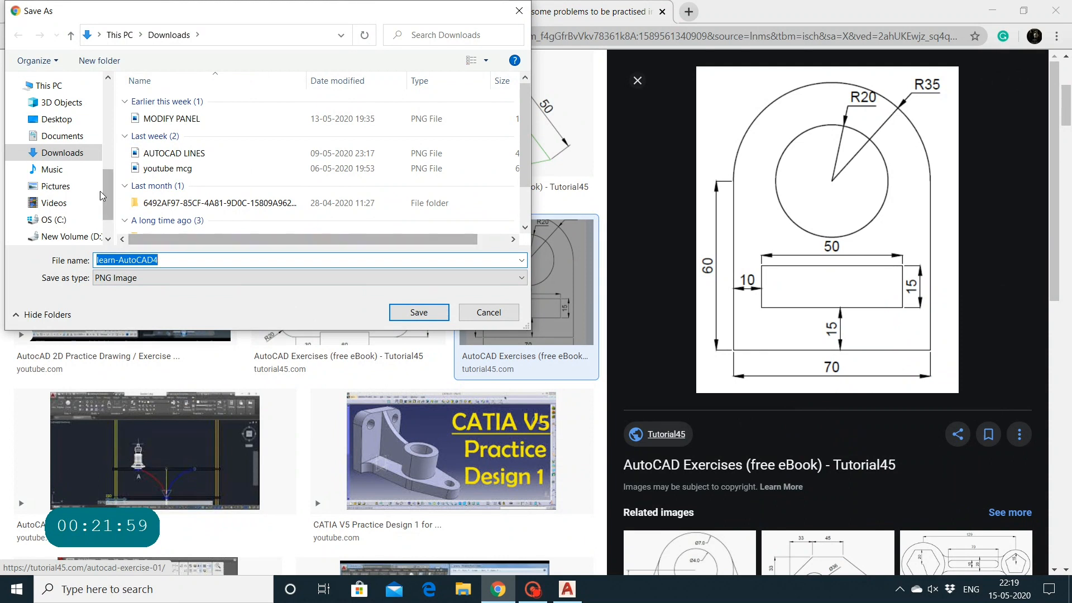
left_click(413, 314)
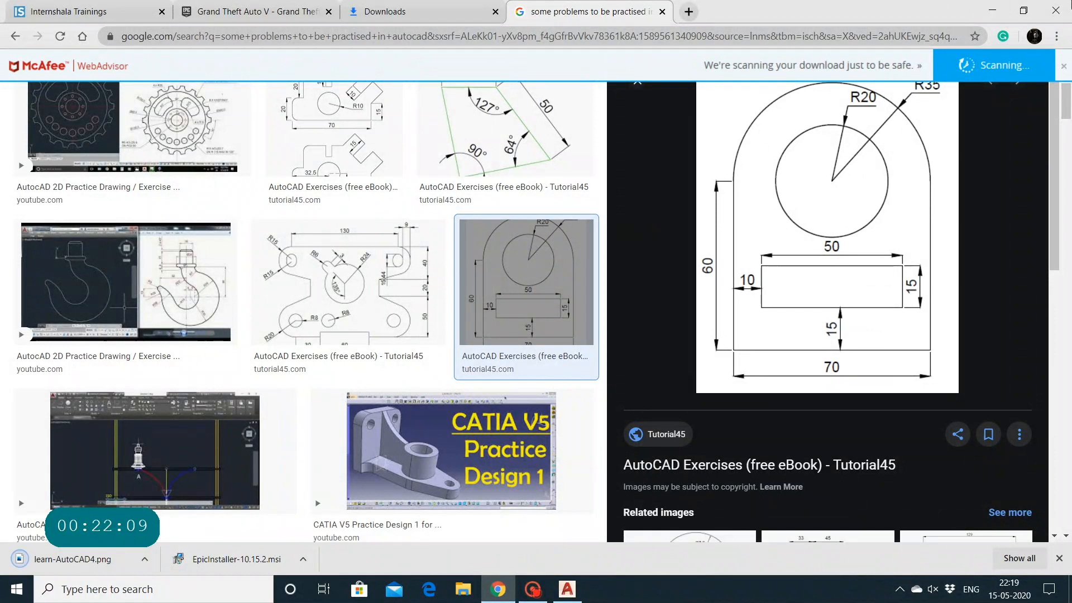
Open the downloaded learn-AutoCAD4.png from Chrome in the Photos app
left_click(992, 10)
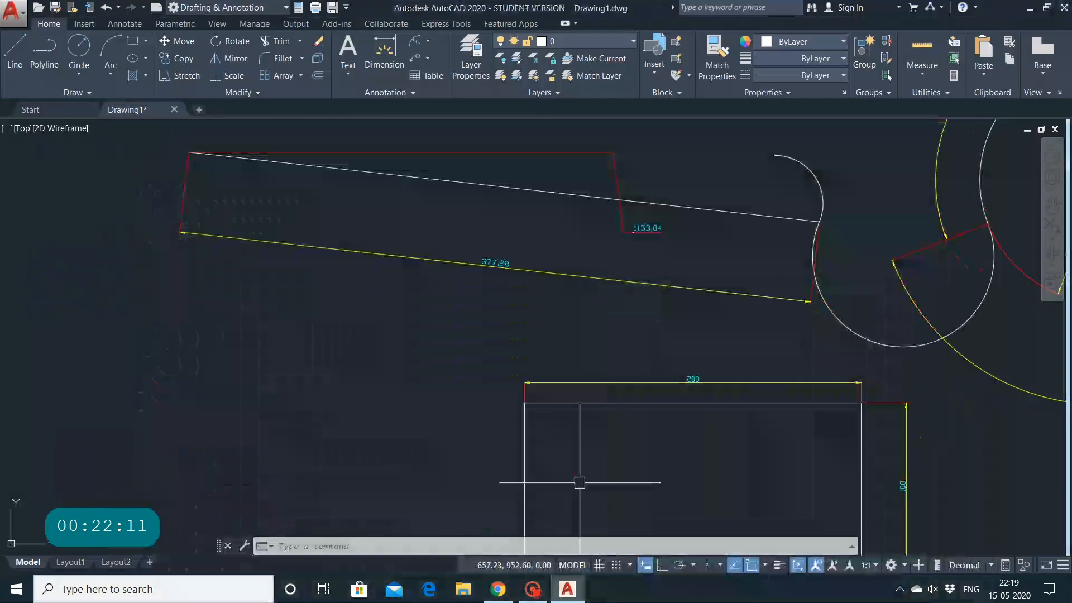
left_click(498, 589)
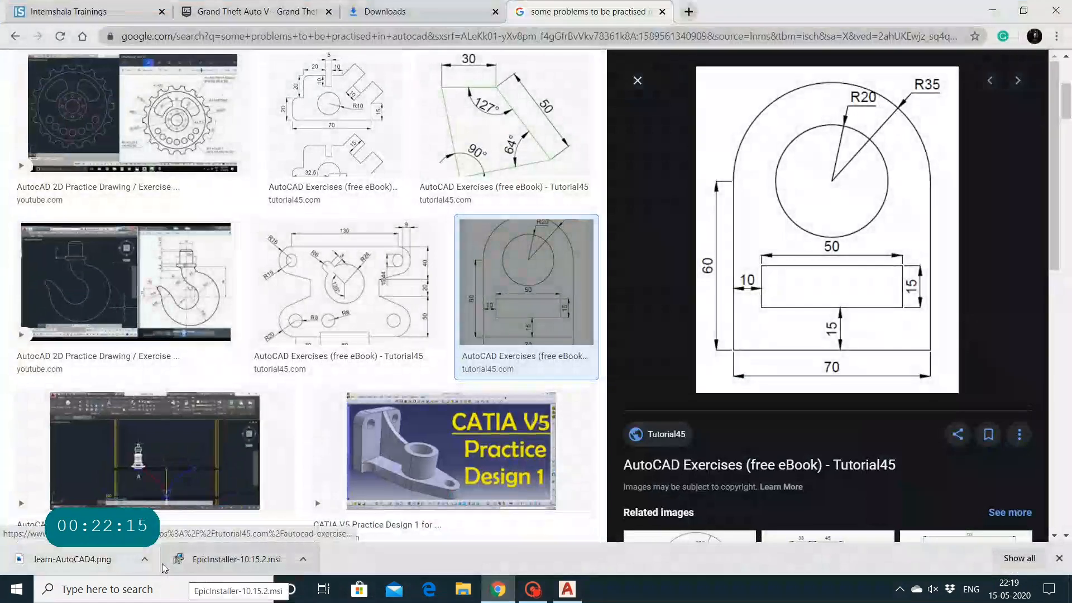
left_click(144, 559)
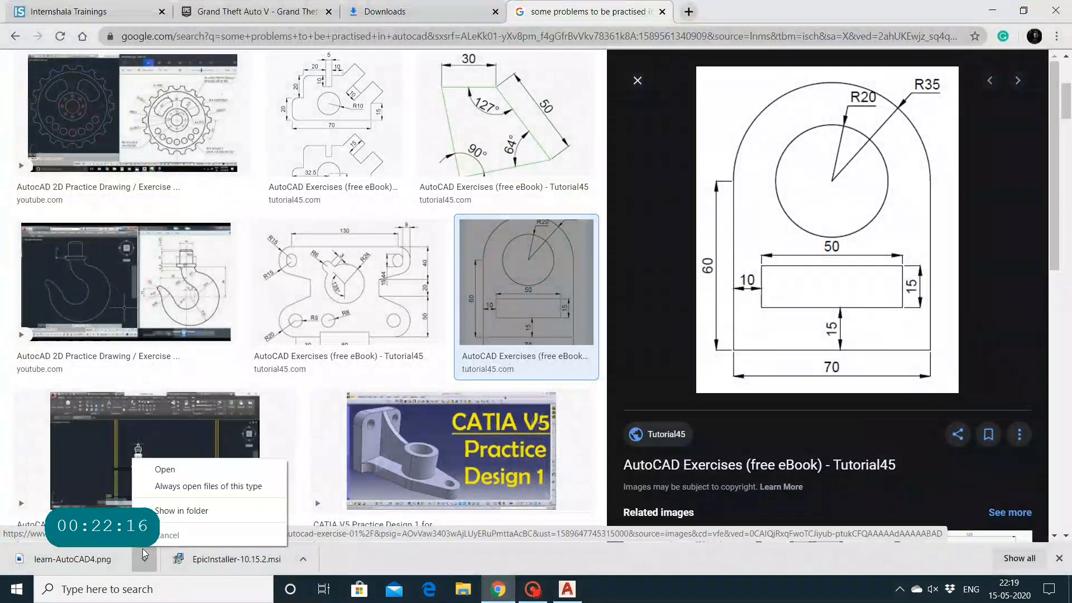
left_click(162, 468)
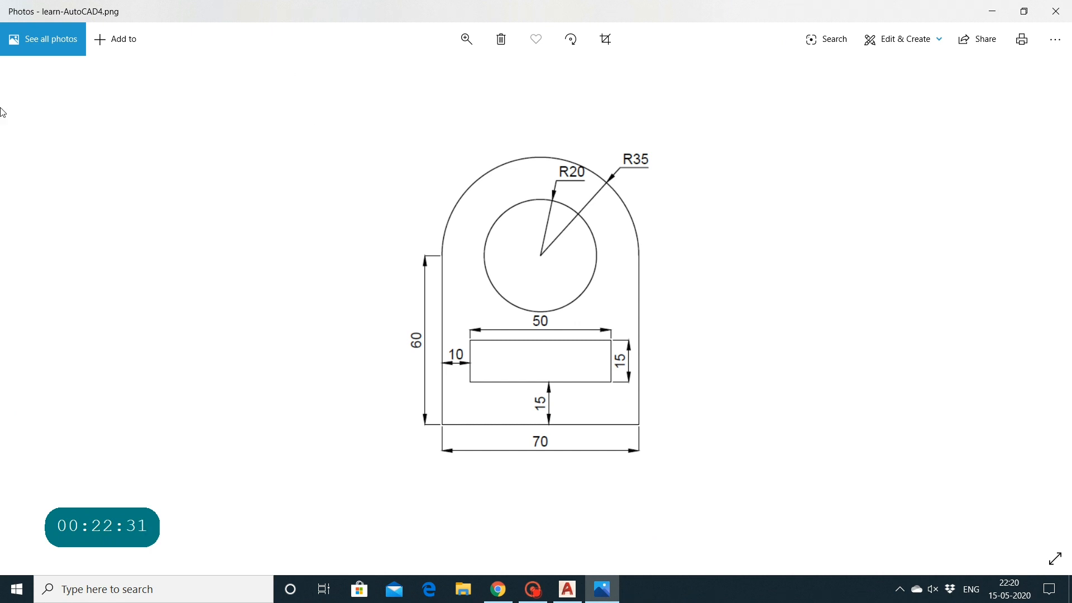
Place the Photos window with learn-AutoCAD4.png as a narrow reference beside the AutoCAD drawing
left_click_drag(7, 6, 740, 6)
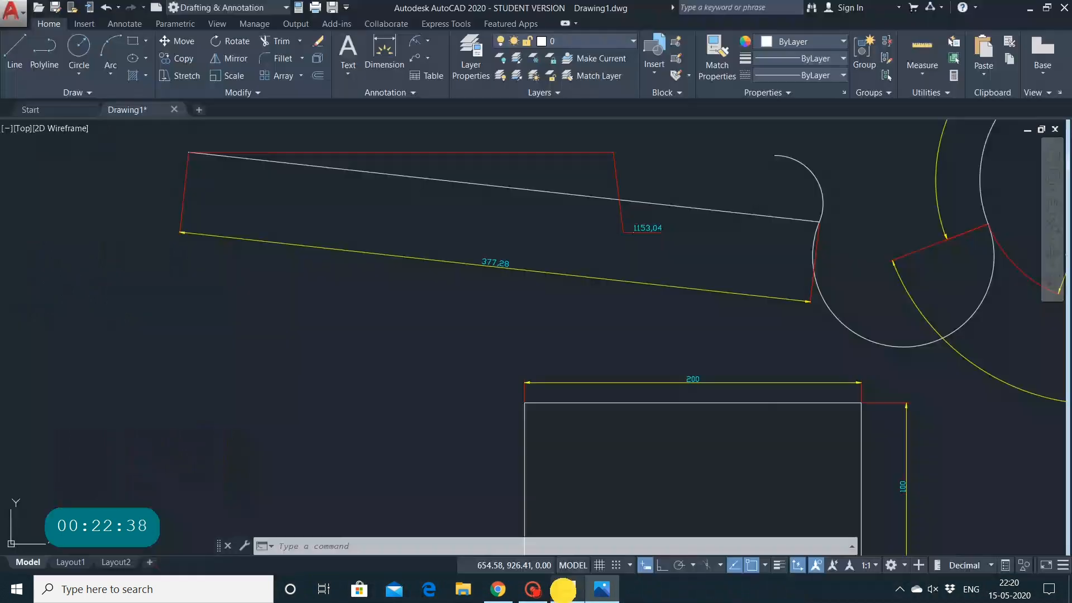
left_click(567, 589)
left_click(602, 589)
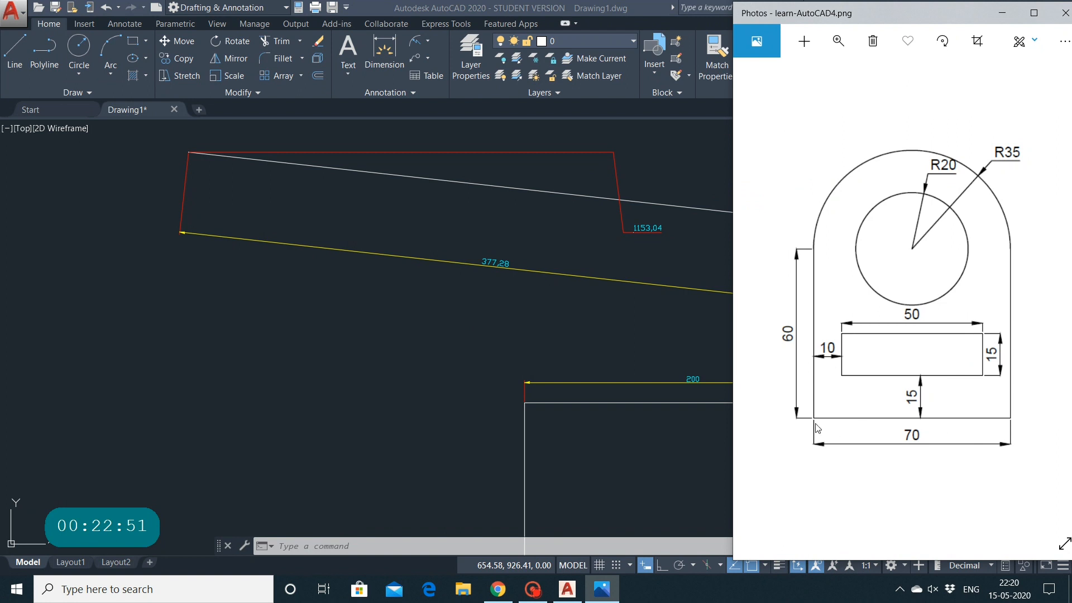
left_click(345, 331)
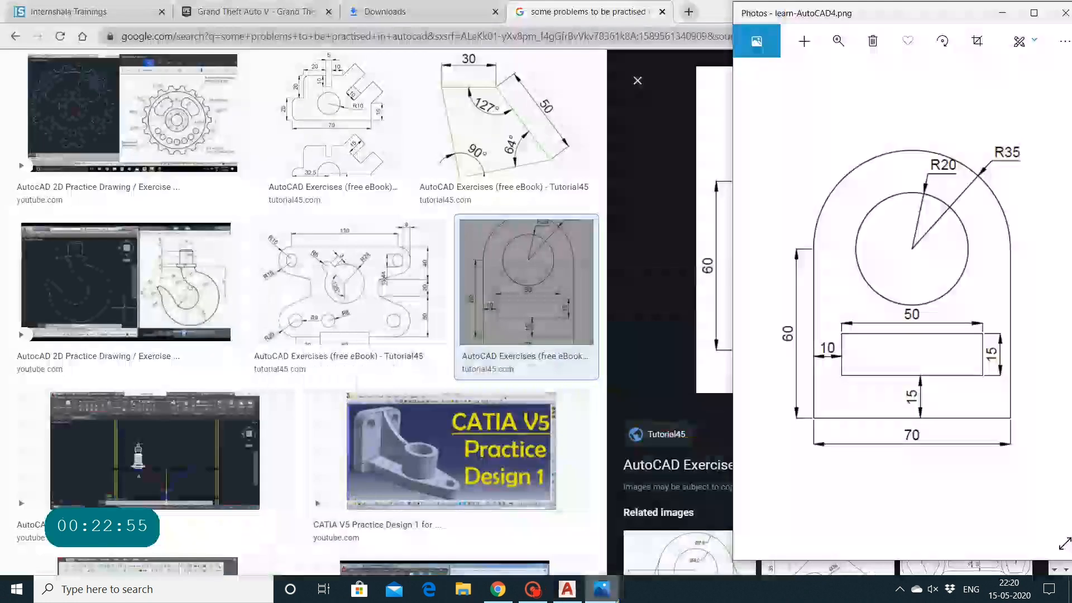
left_click(576, 588)
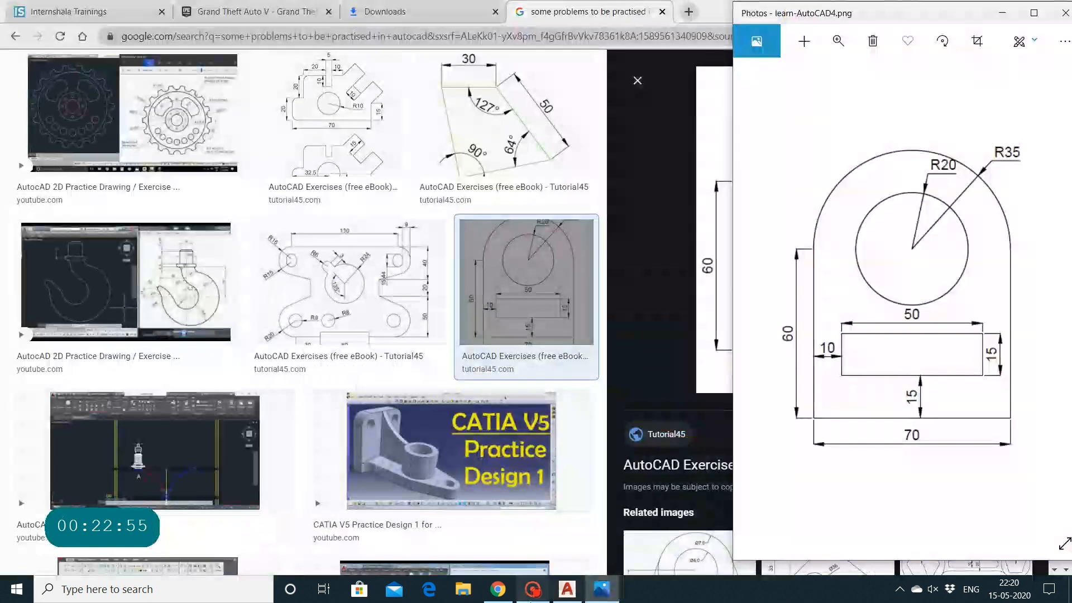
left_click(540, 599)
left_click(567, 591)
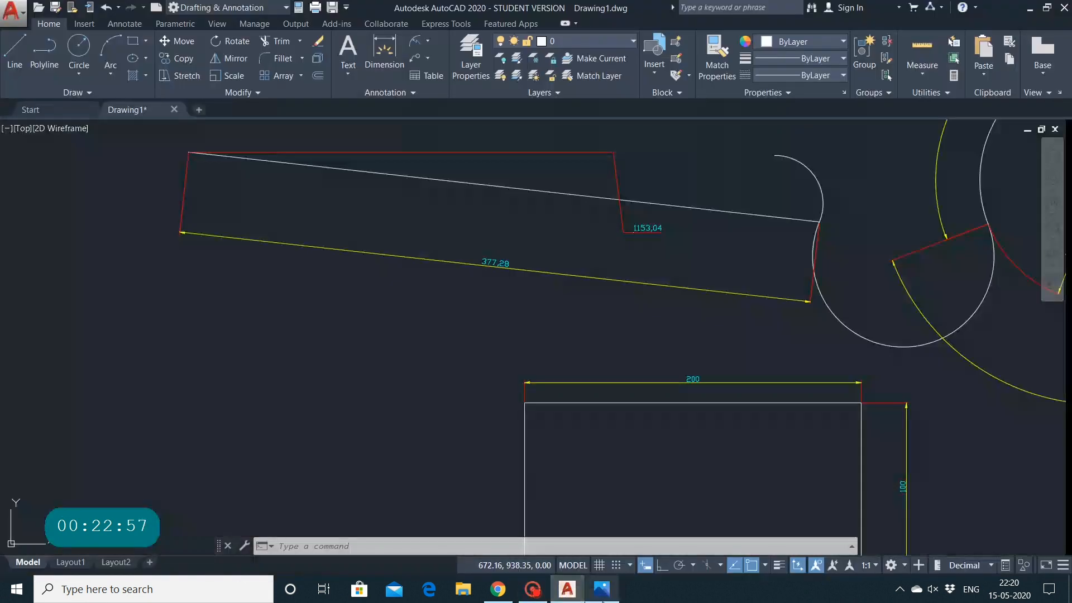
left_click(602, 601)
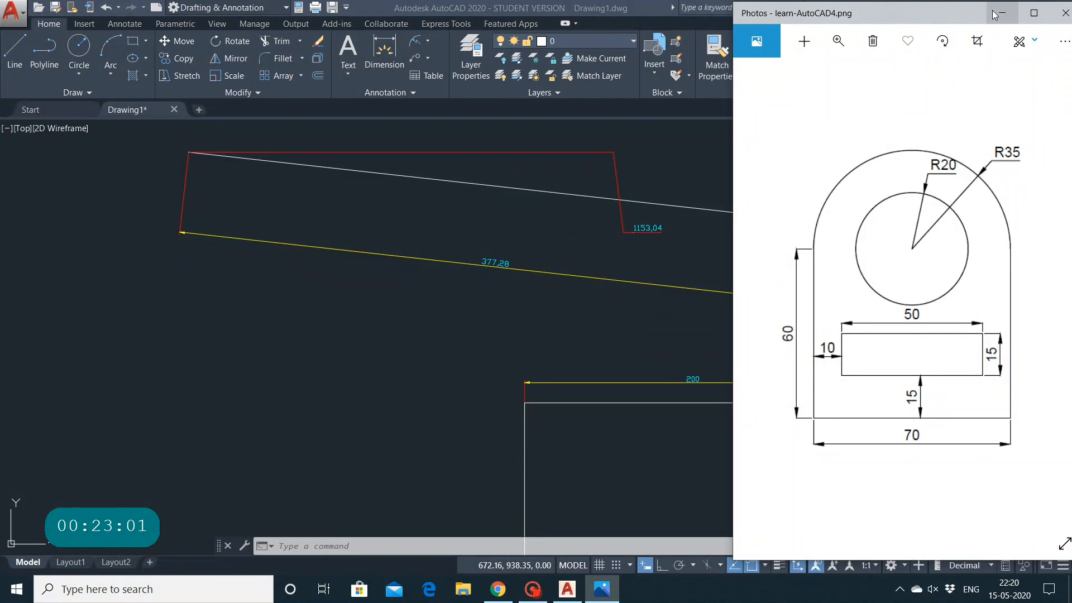
Close Chrome and bring AutoCAD back up with the learn-AutoCAD4.png reference in front of it
left_click(568, 589)
left_click(573, 591)
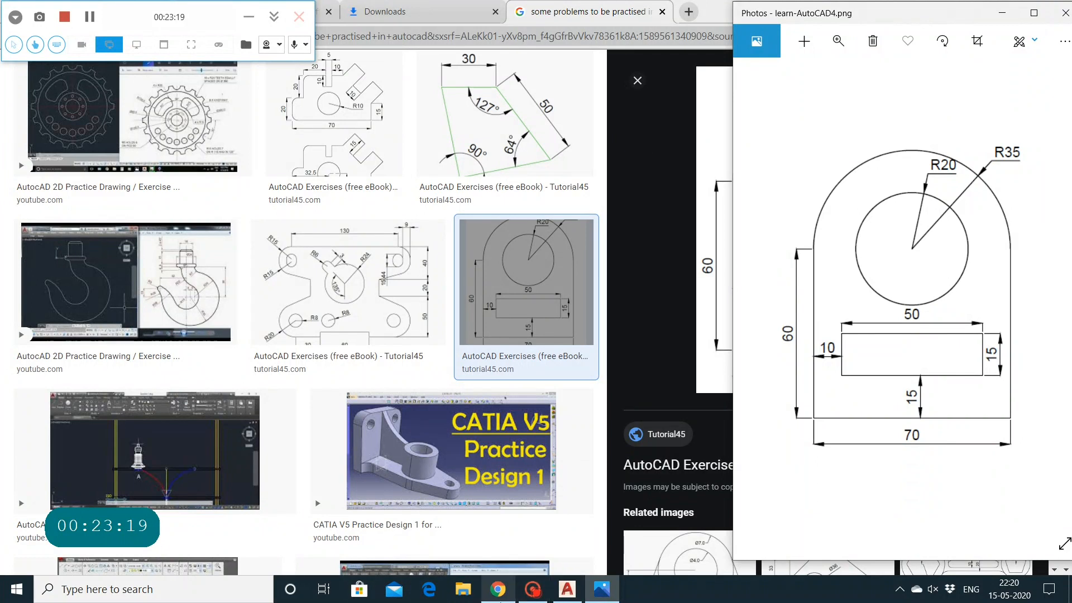
mouse_move(498, 590)
left_click(560, 484)
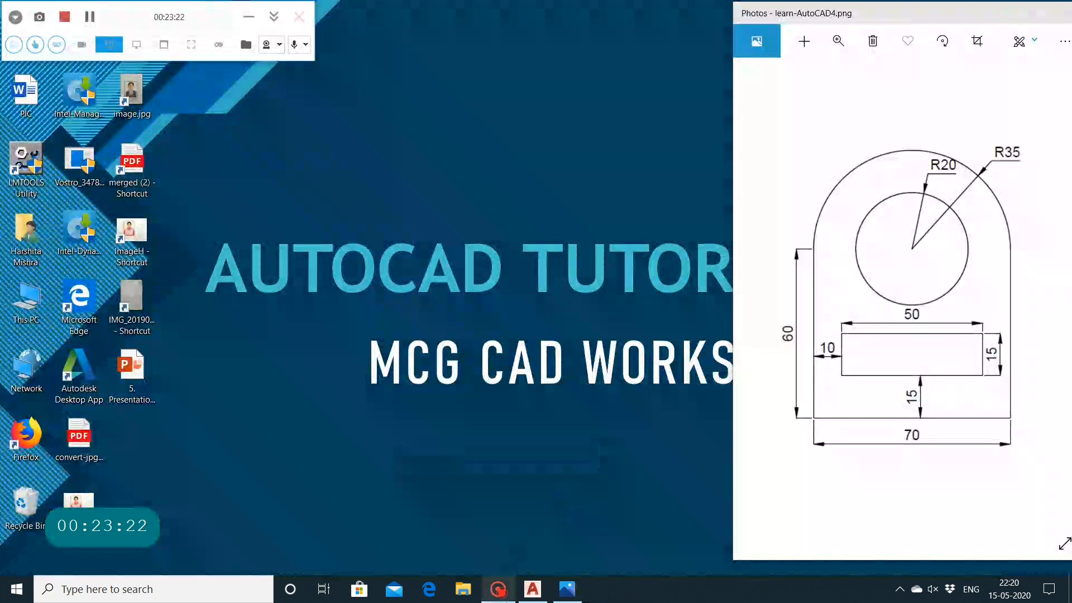
left_click(522, 598)
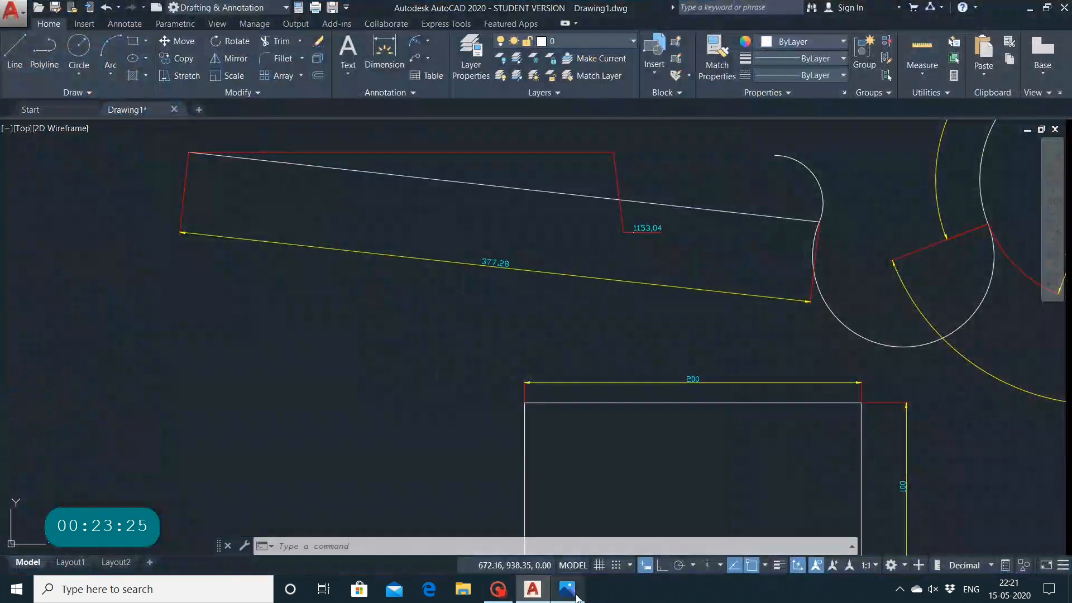
mouse_move(567, 589)
left_click(571, 520)
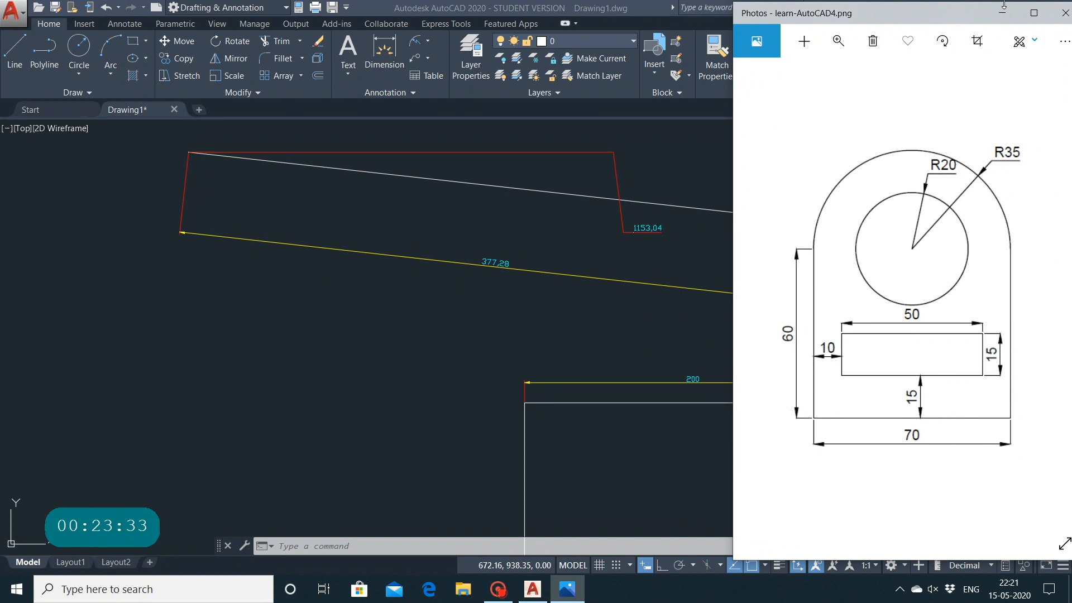
Lower the Photos window below AutoCAD's title bar and find an empty drawing area away from the existing figures
left_click_drag(1004, 8, 1003, 66)
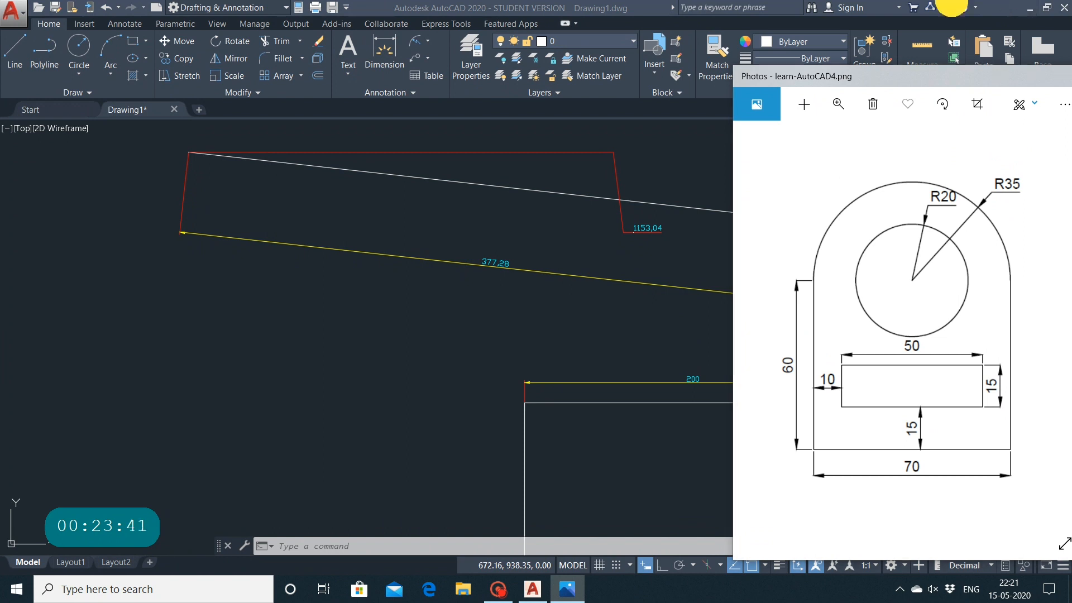
left_click(621, 5)
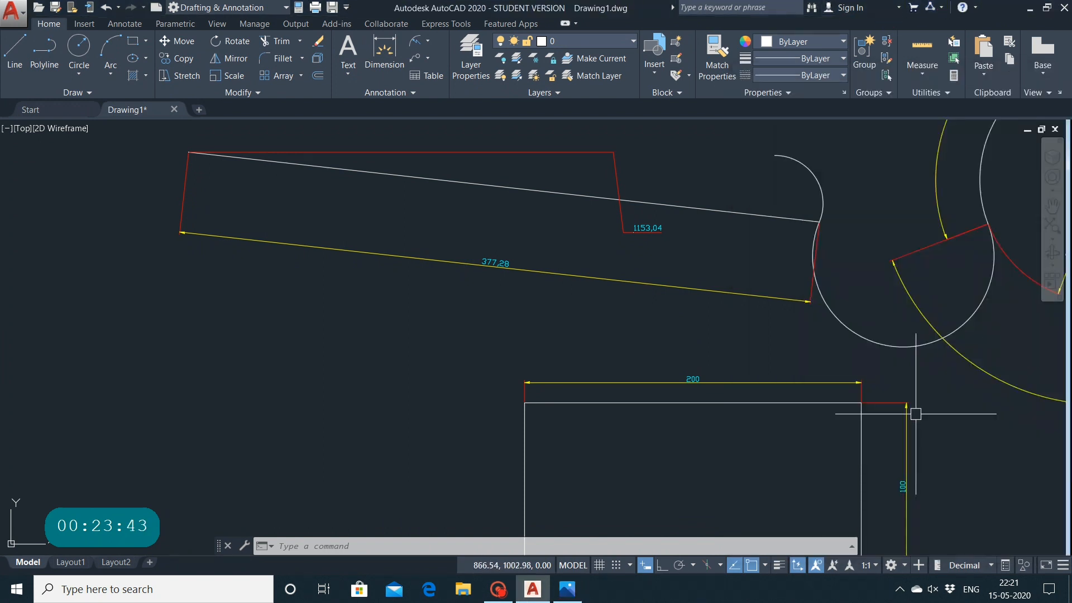
left_click(568, 590)
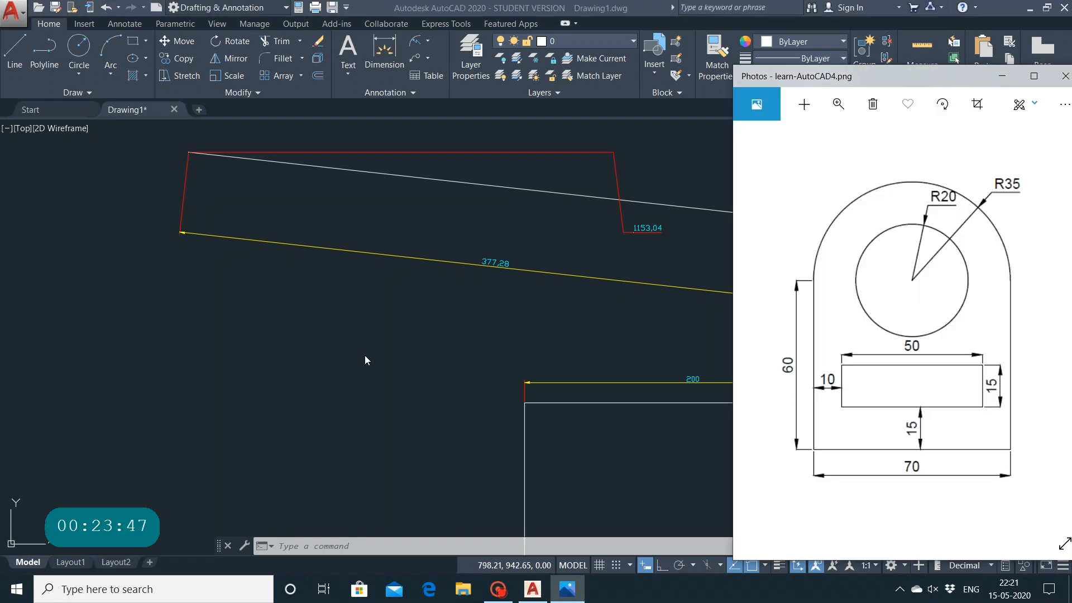
scroll(372, 353, "up", 1)
middle_click(401, 343)
middle_click_drag(446, 305, 789, 206)
middle_click_drag(370, 251, 458, 242)
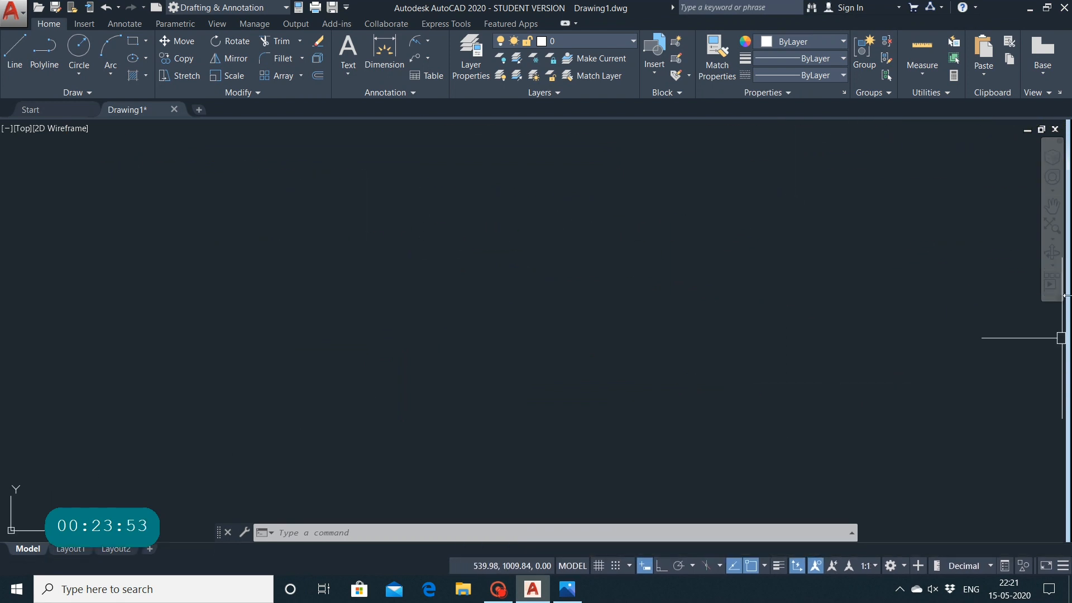
mouse_move(1068, 296)
left_mouse_down()
mouse_move(1048, 301)
mouse_move(1069, 304)
left_mouse_up()
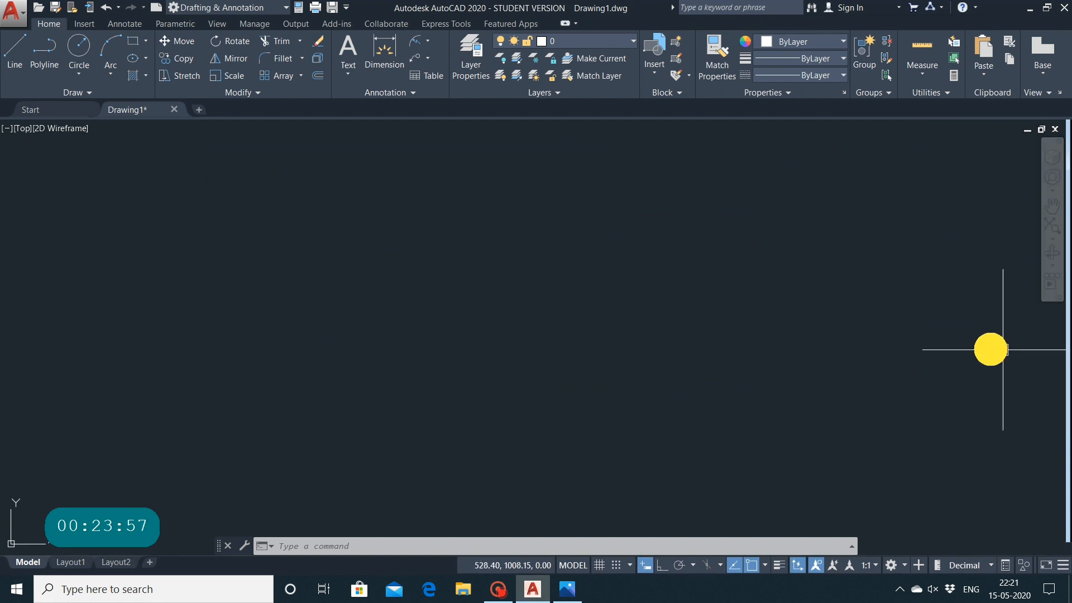
left_click(1, 355)
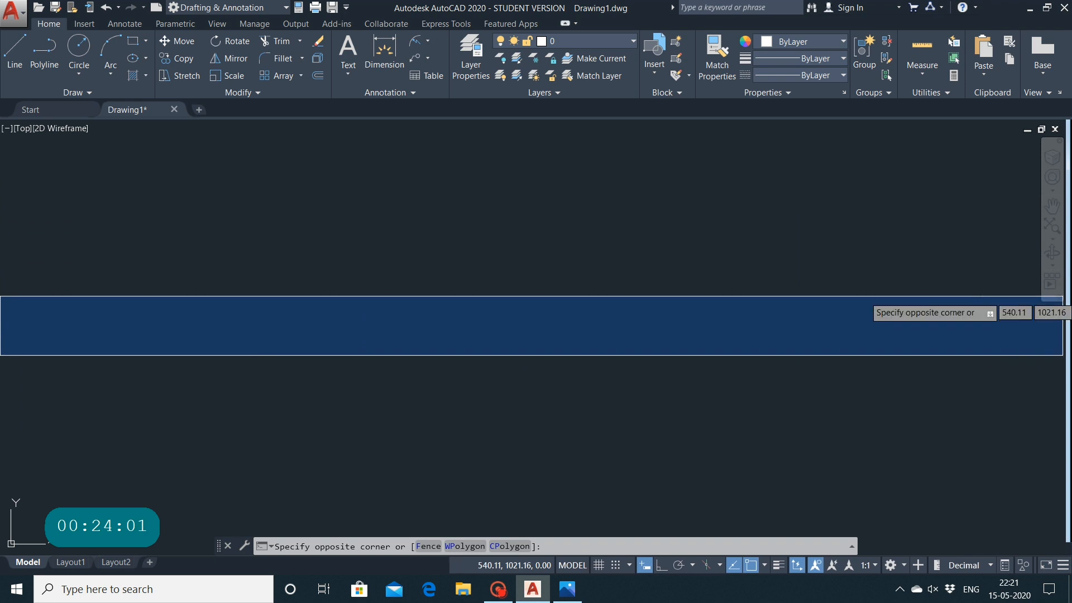
left_click(1026, 300)
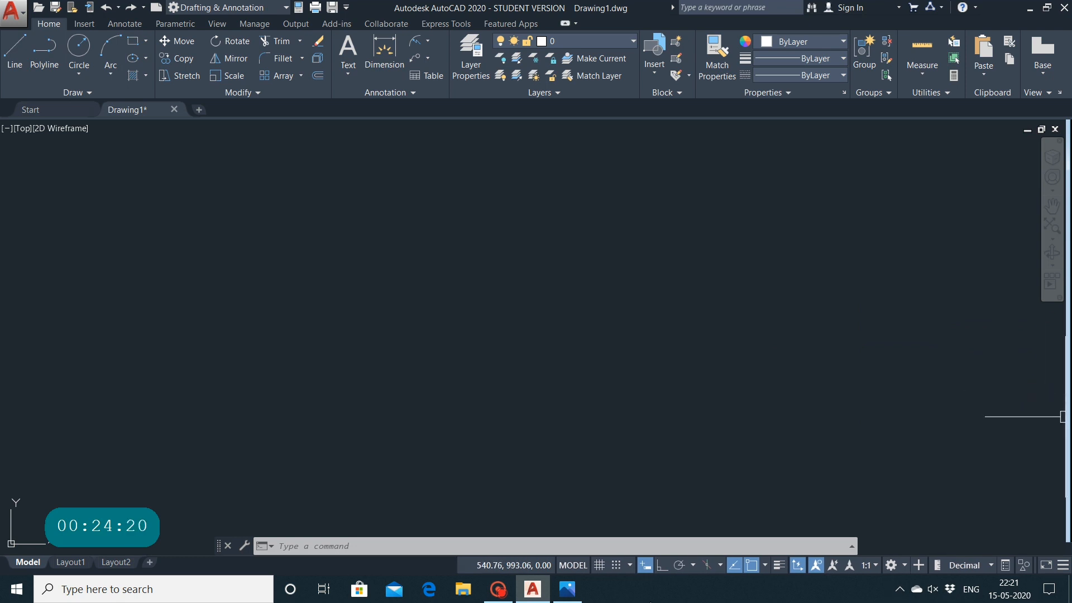
Check the reference image, and draw the plate's horizontal base line 70 units long with Ortho on
left_click(568, 590)
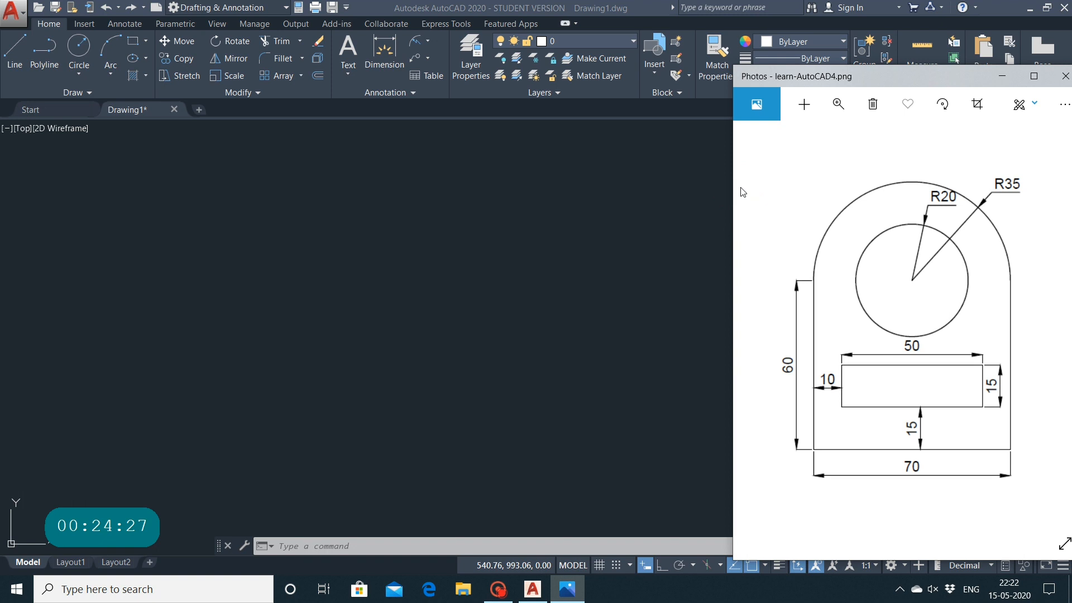
left_click(3, 63)
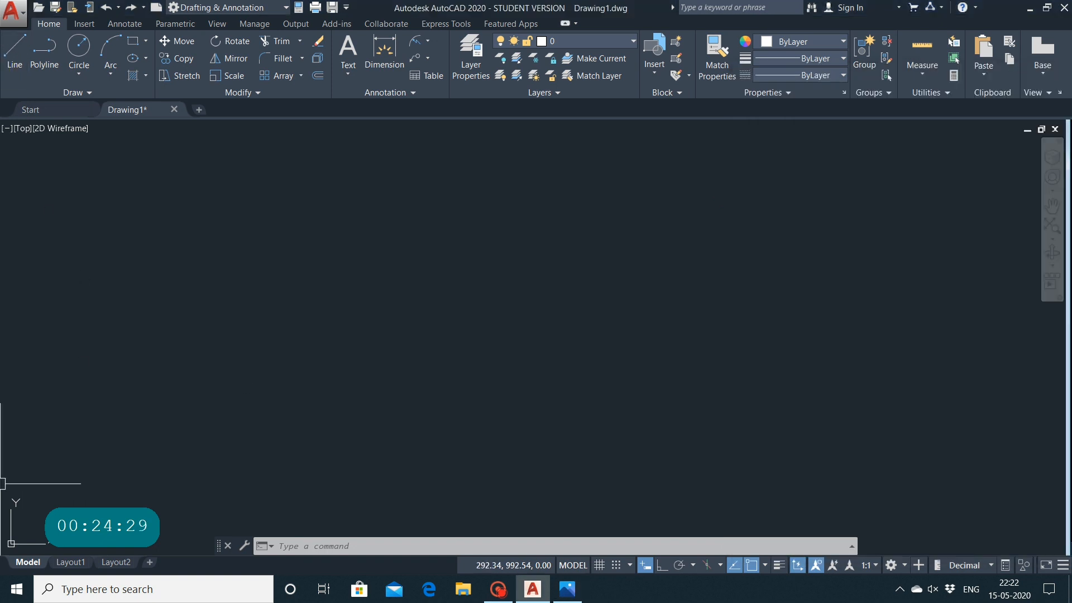
left_click(10, 54)
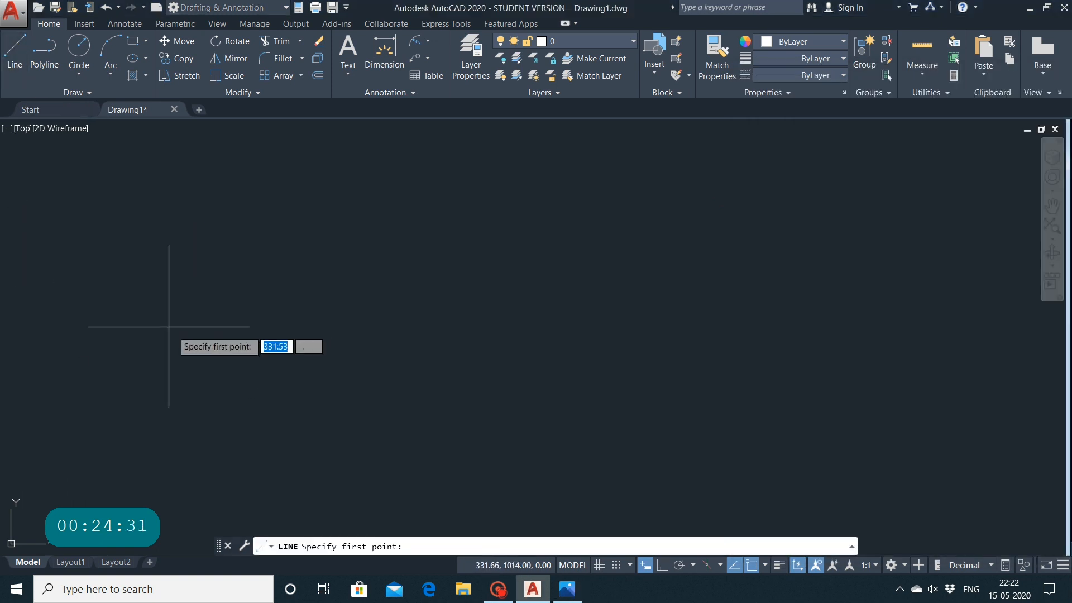
left_click(272, 445)
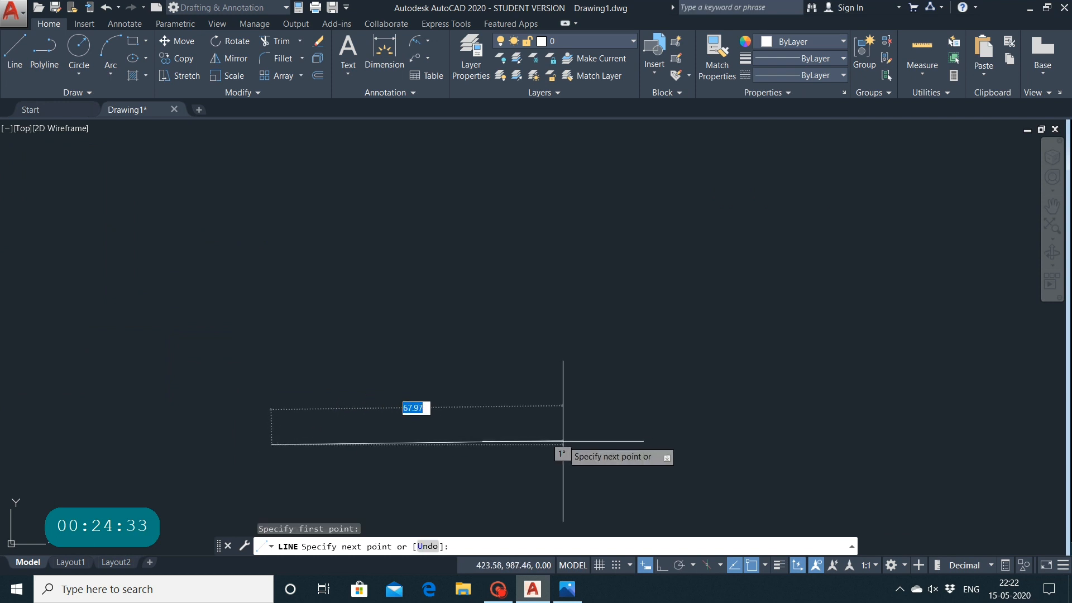
left_click(662, 565)
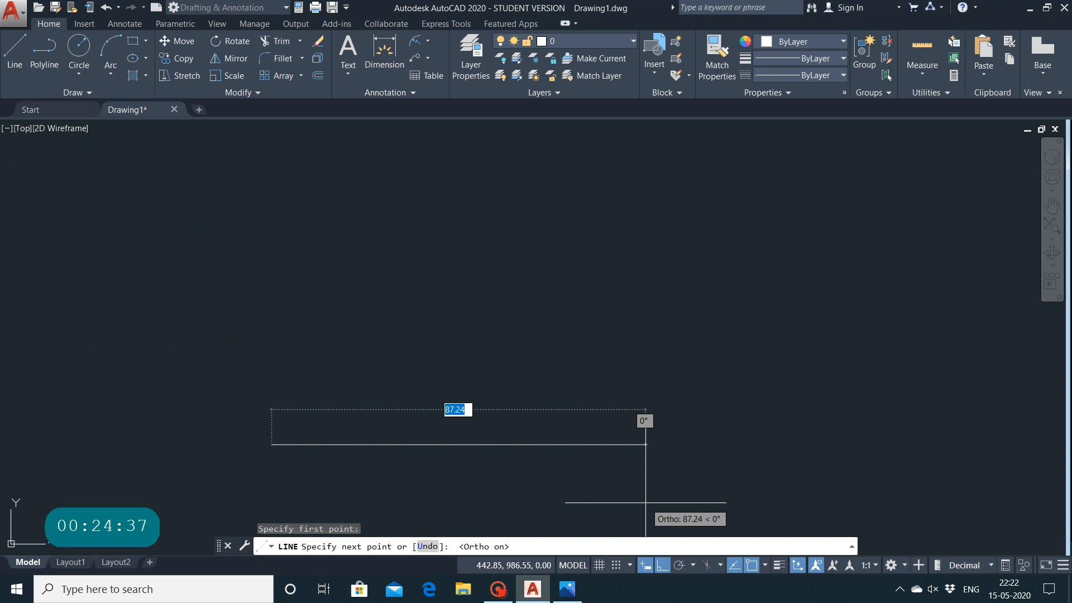
type("70")
key("Return")
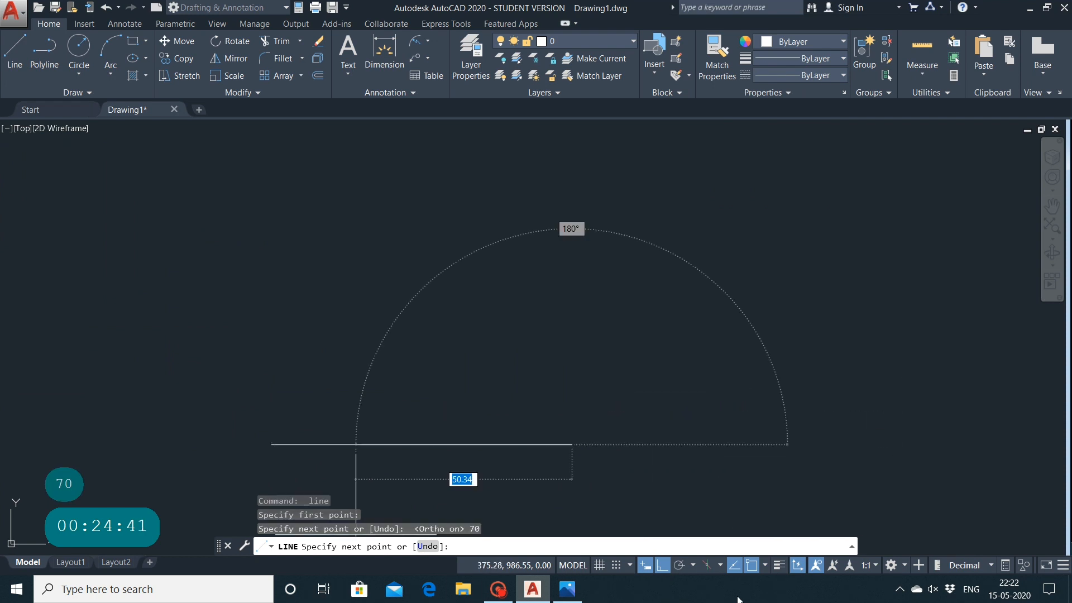
Continue the line 60 units straight up from the base's right end for the plate's side, and finish the line
left_click(568, 589)
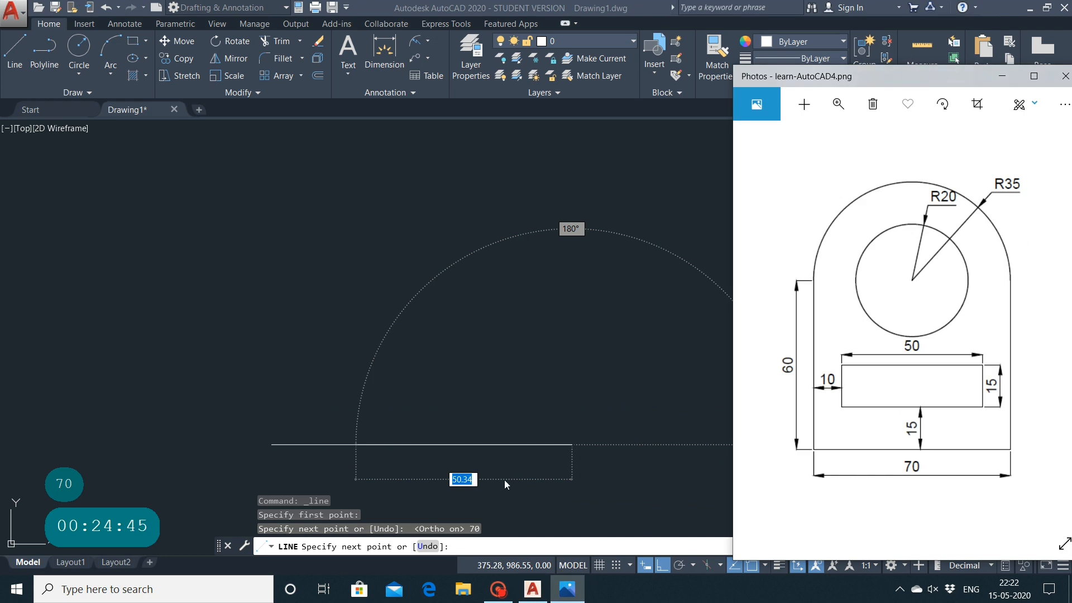
left_click(135, 233)
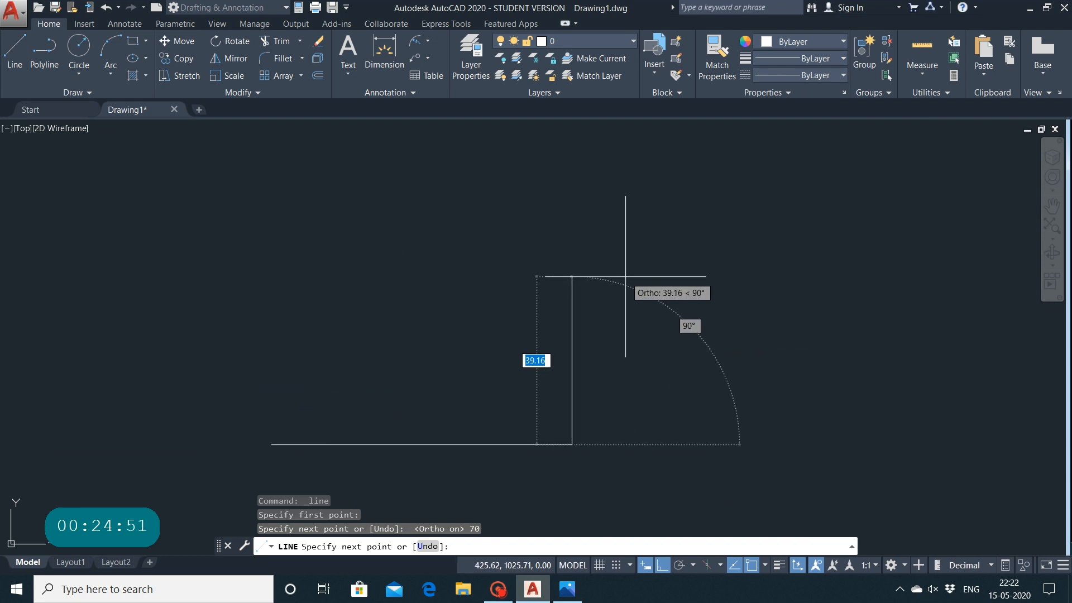
type("60")
key("Return")
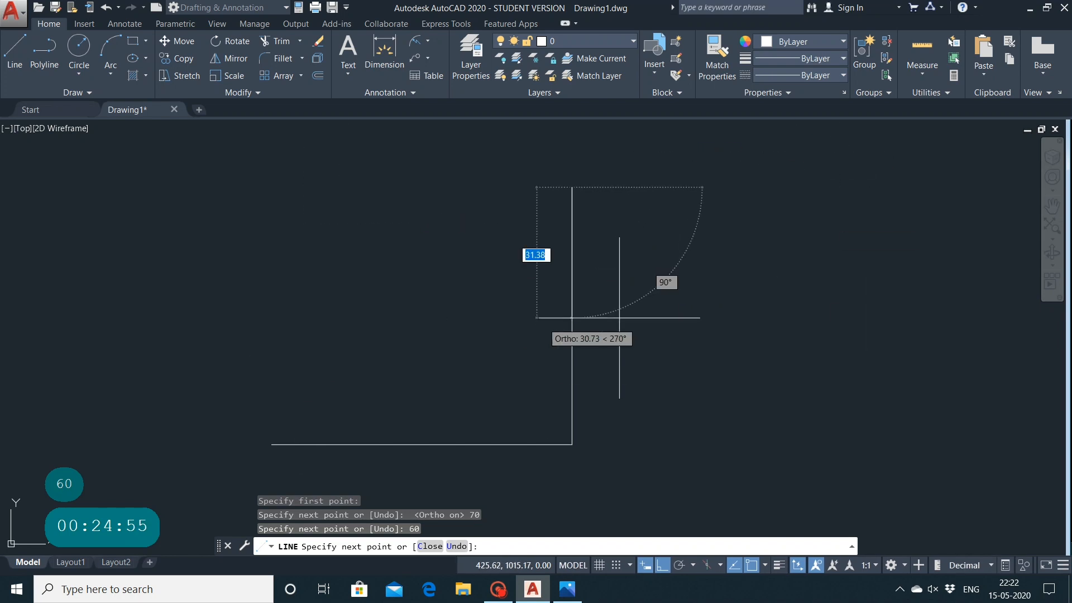
key("Return")
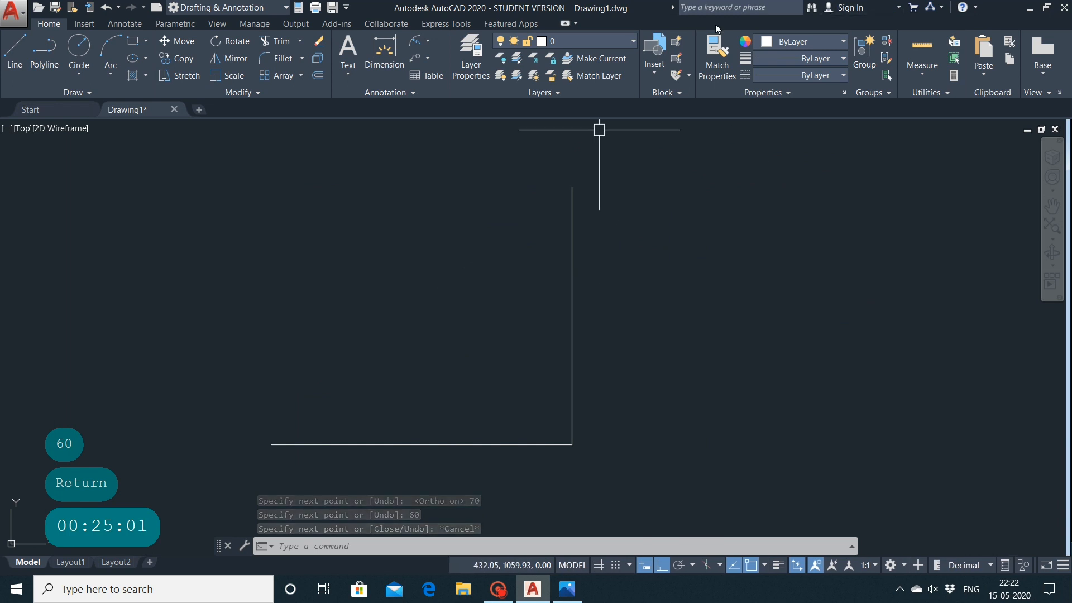
Offset the plate's vertical side by 70 units to form the opposite side, and check the reference image
left_click(318, 75)
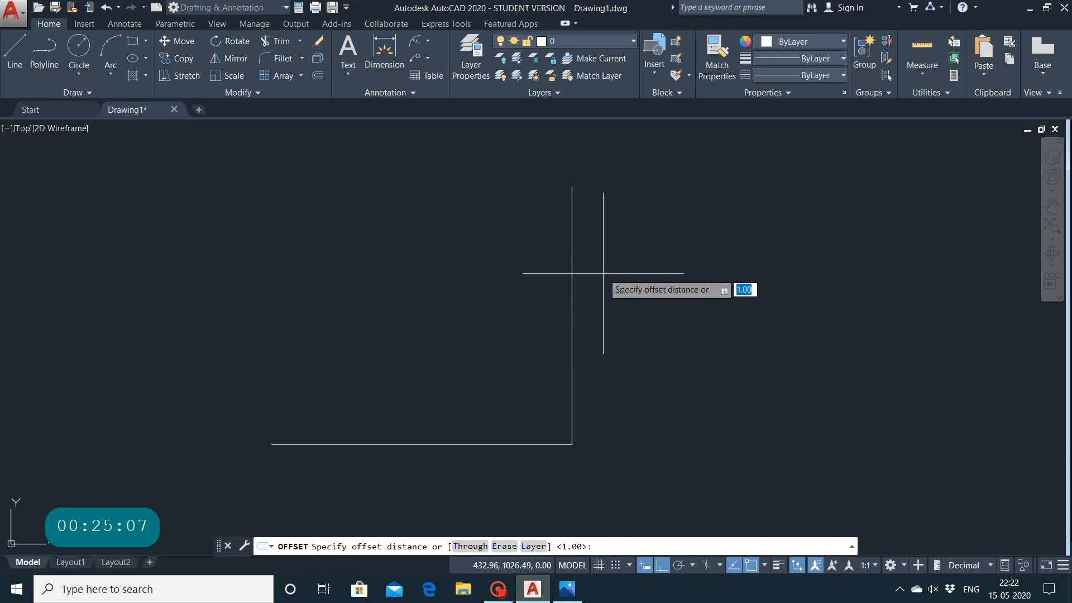
type("70")
key("Return")
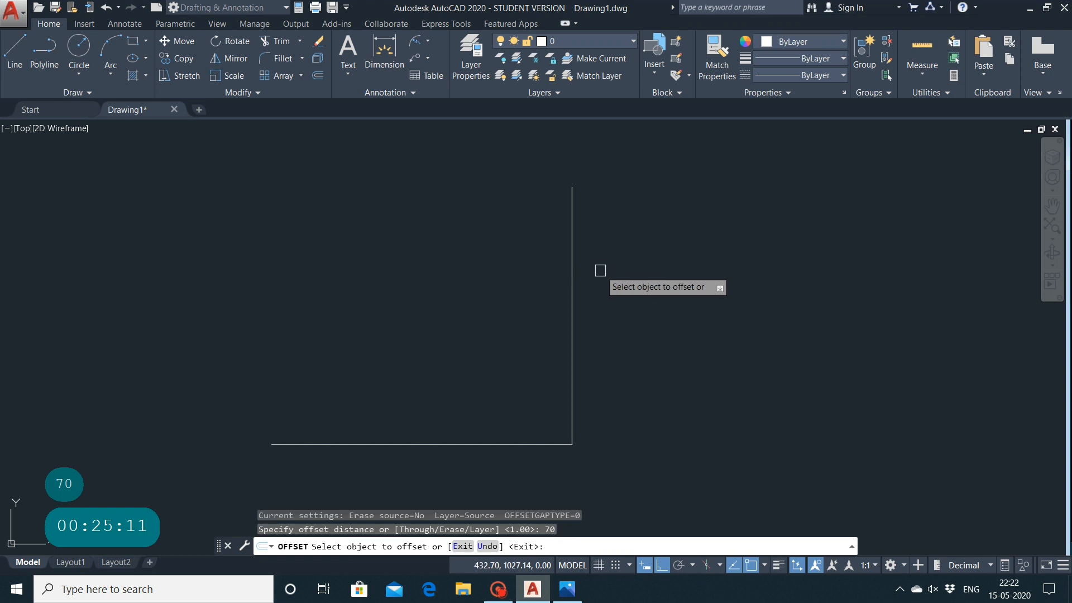
left_click(568, 296)
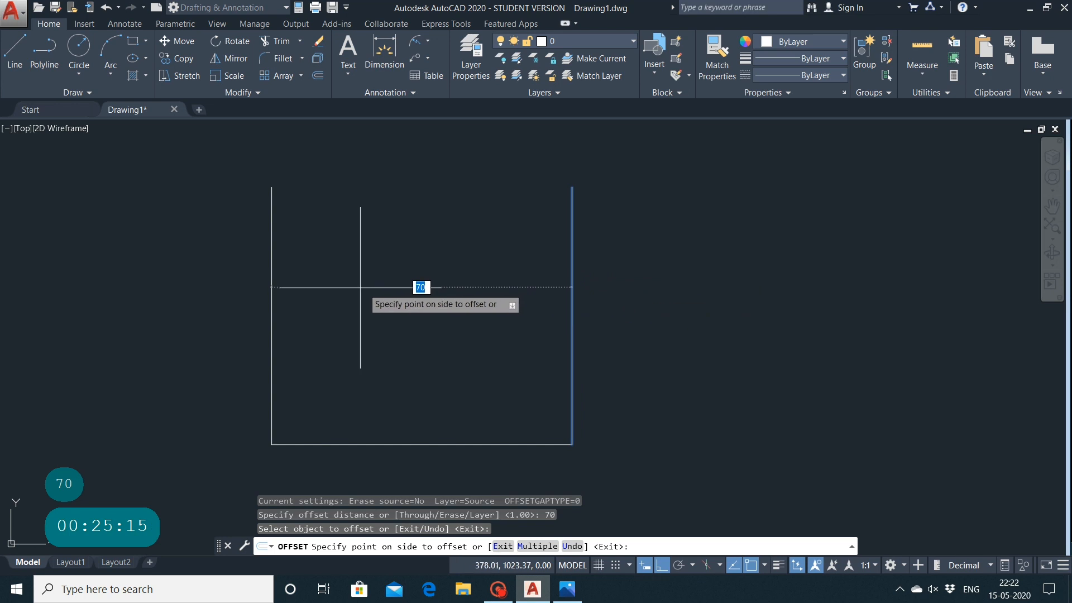
left_click(272, 285)
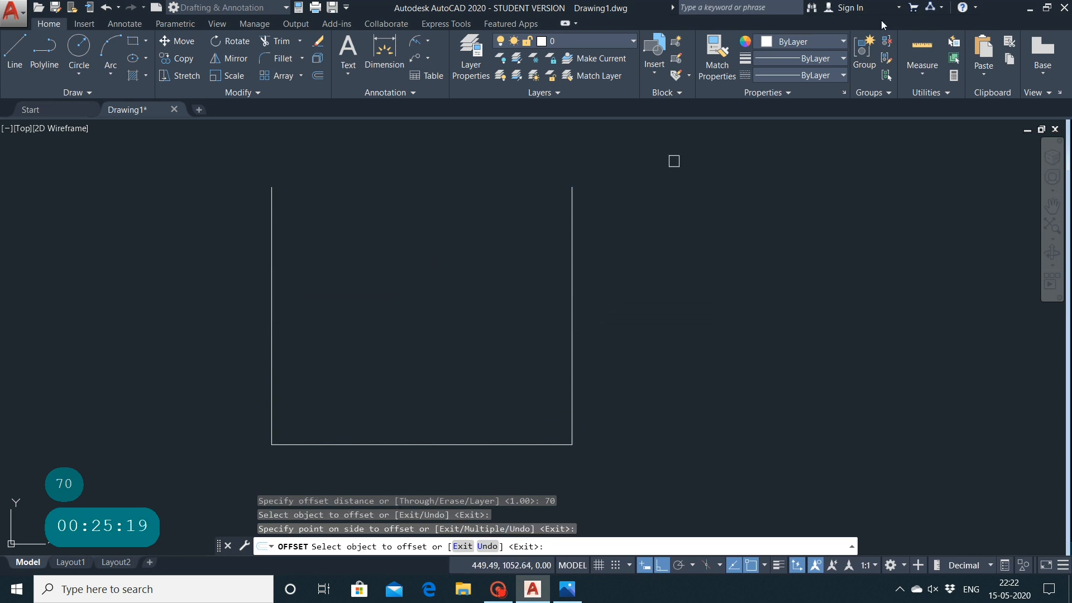
left_click(566, 592)
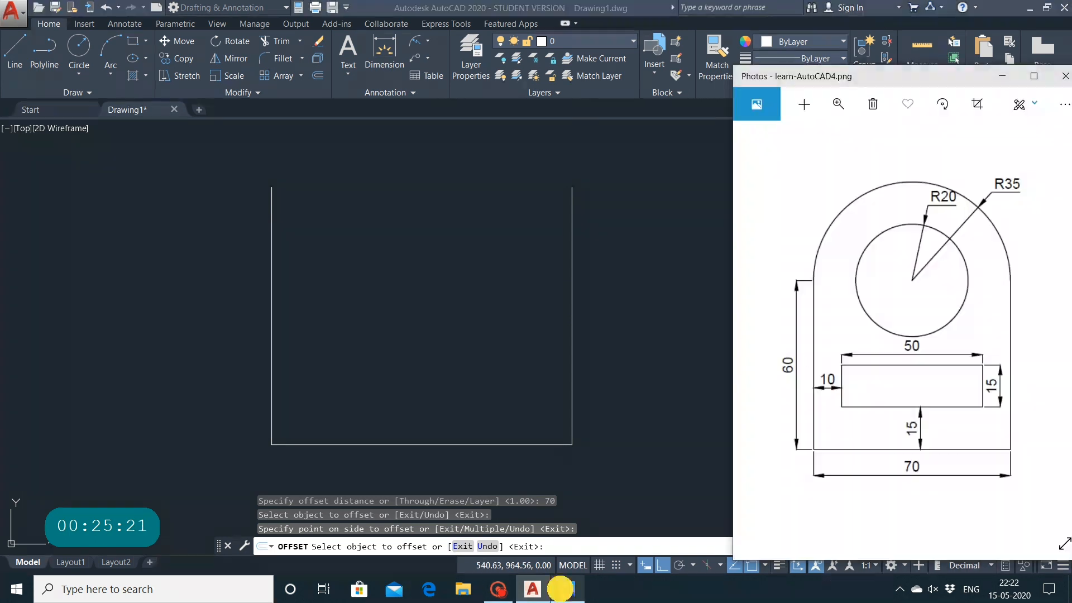
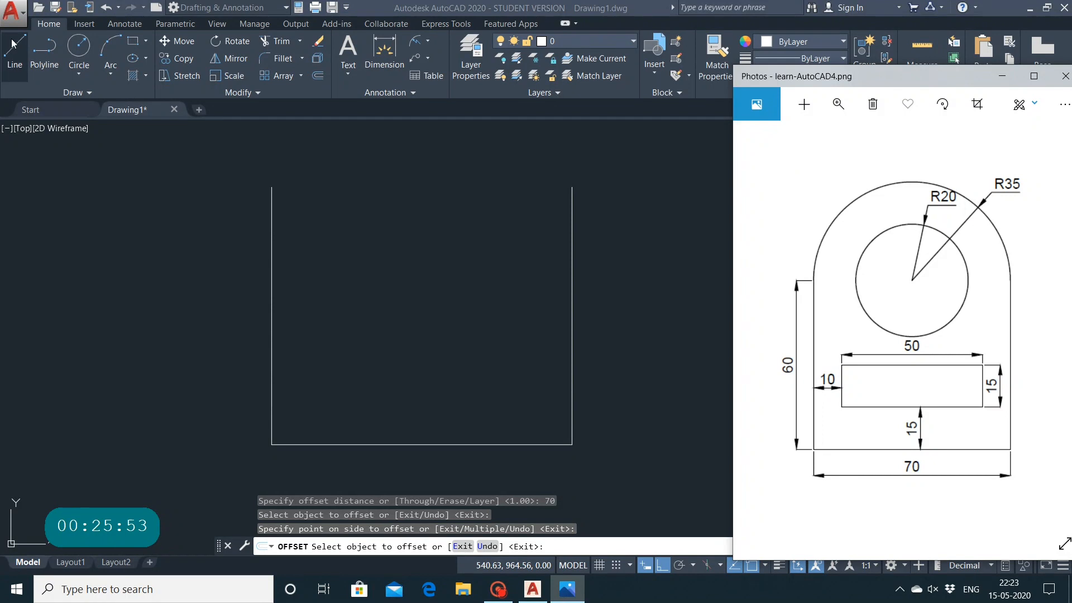
left_click(13, 41)
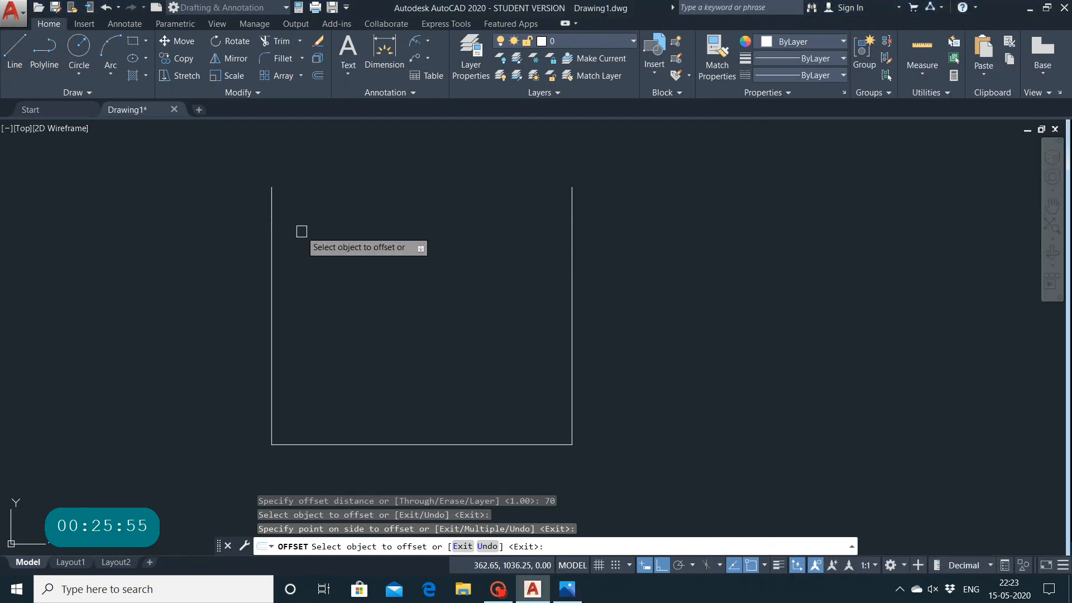
key("Escape")
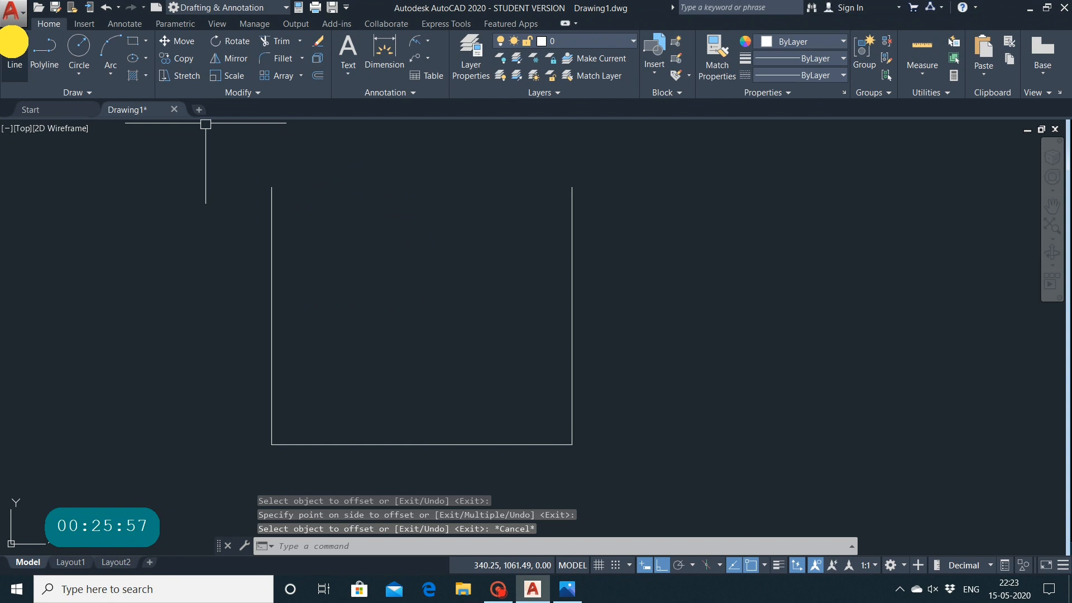
Draw a horizontal line joining the upper ends of the plate's two vertical sides
left_click(13, 41)
left_click(271, 188)
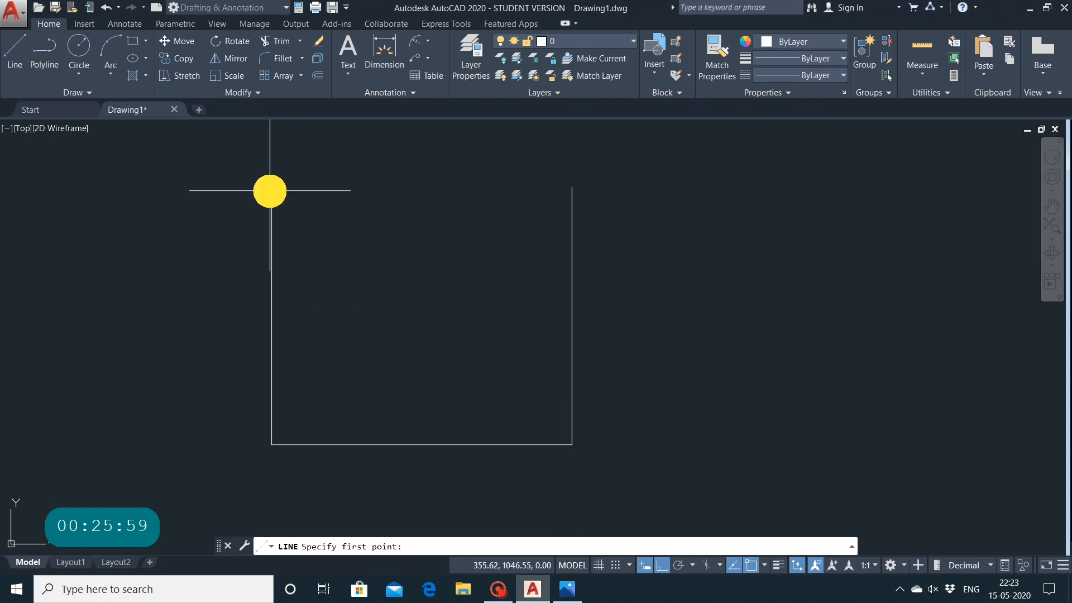
left_click(572, 188)
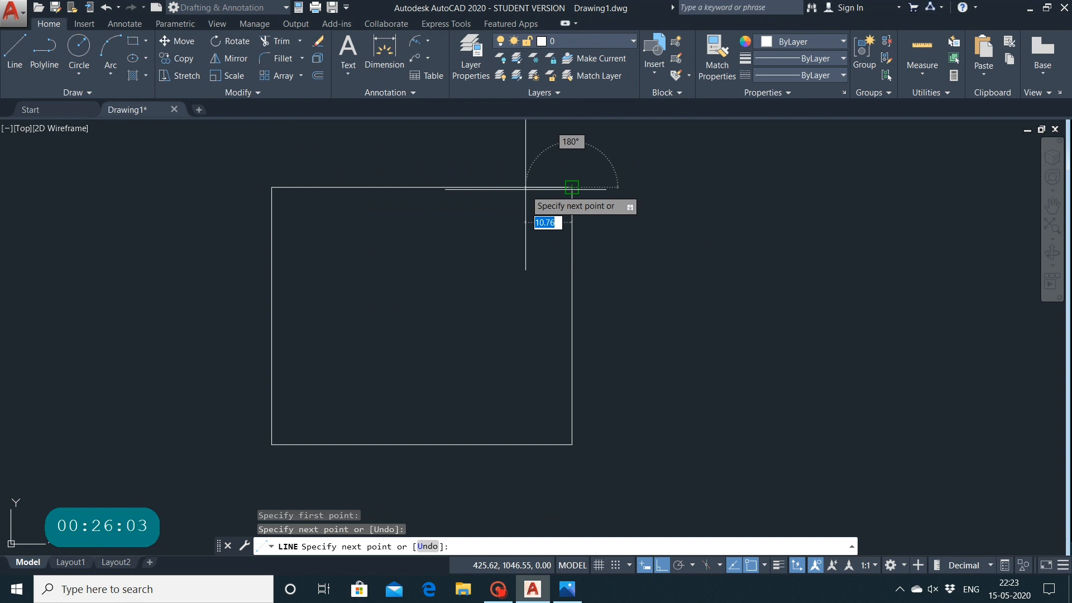
key("Escape")
Draw a circle of radius 20 centred on the midpoint of the plate's upper horizontal line
left_click(79, 67)
left_click(115, 98)
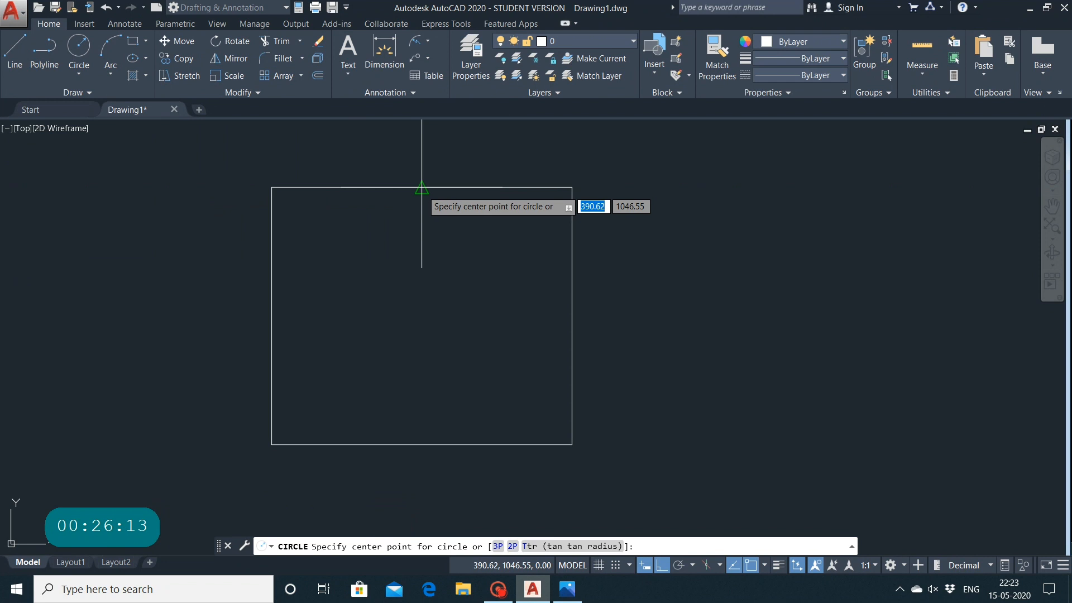
left_click(421, 187)
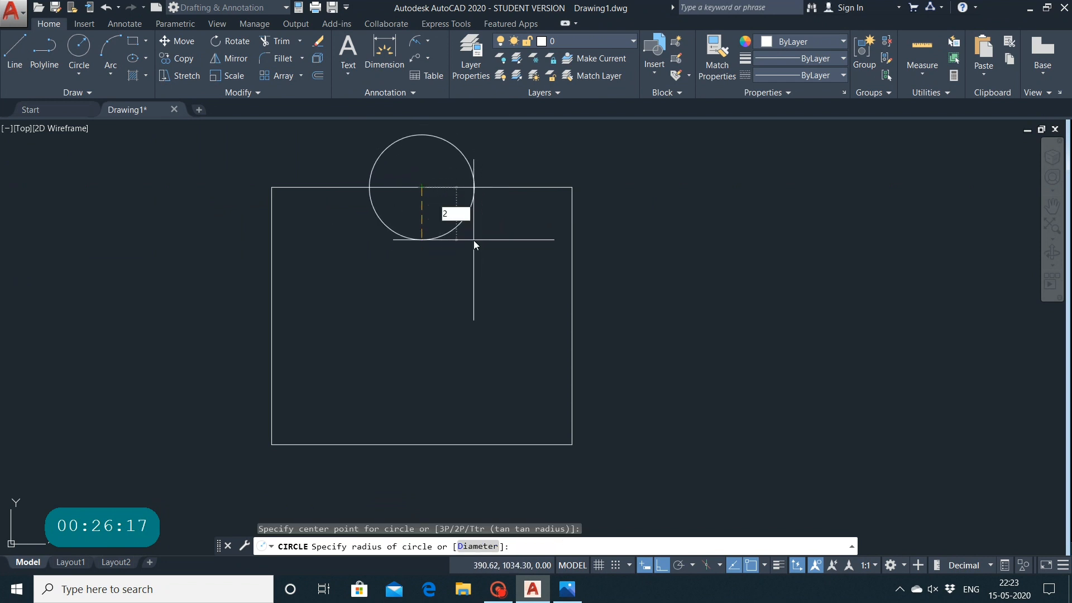
key("Return")
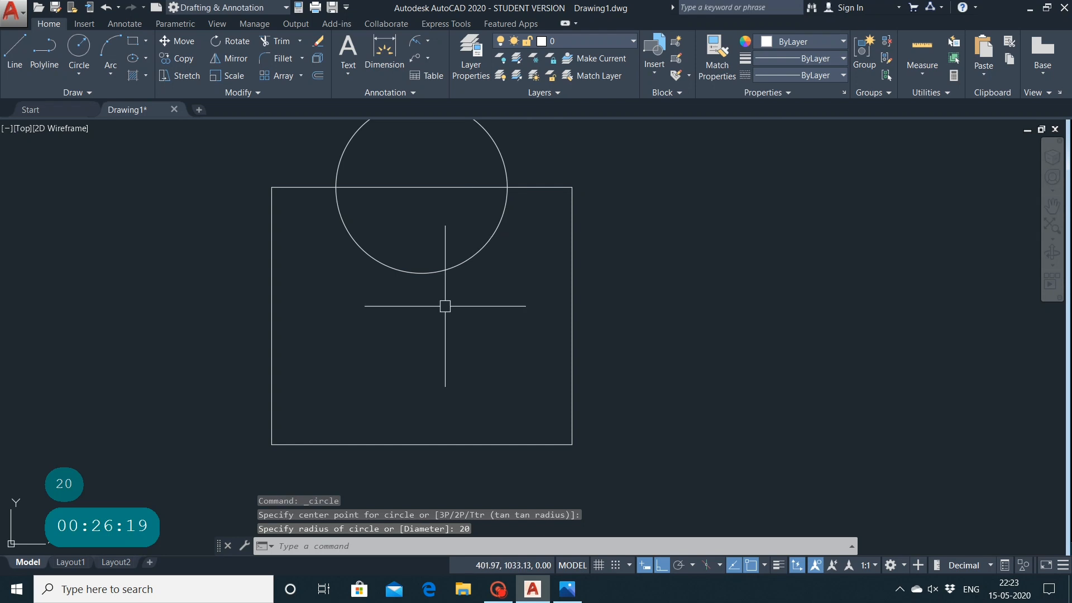
Draw a concentric circle of radius 35 around the 20-radius circle, centred on the upper line's midpoint
scroll(475, 200, "down", 2)
mouse_move(469, 204)
middle_mouse_down()
mouse_move(591, 470)
mouse_move(591, 416)
middle_mouse_up()
middle_click_drag(516, 427, 501, 321)
scroll(501, 304, "up", 2)
scroll(501, 305, "up", 2)
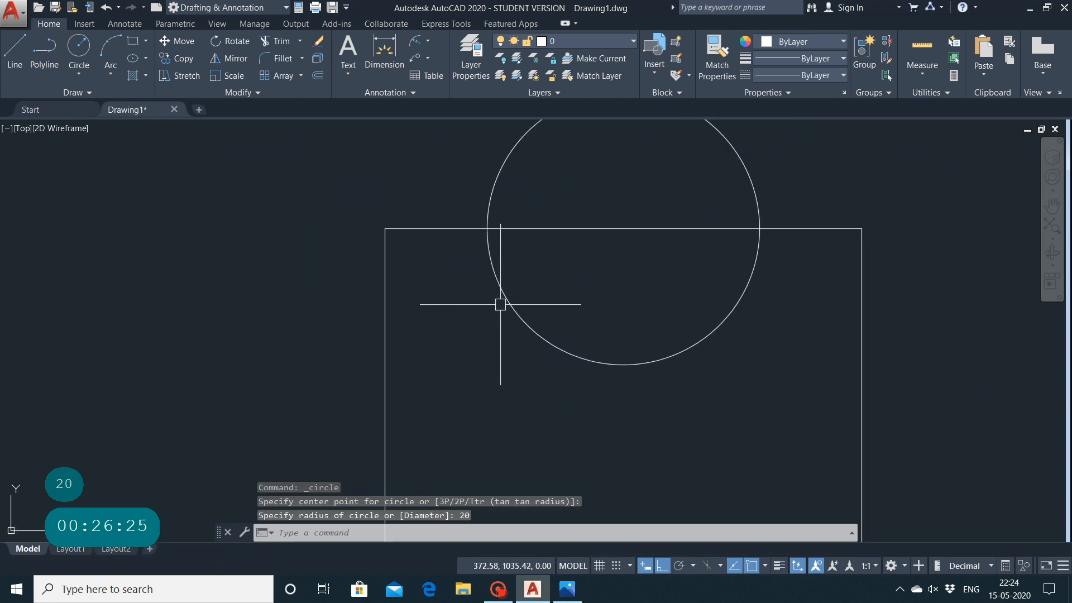
middle_click_drag(601, 318, 577, 343)
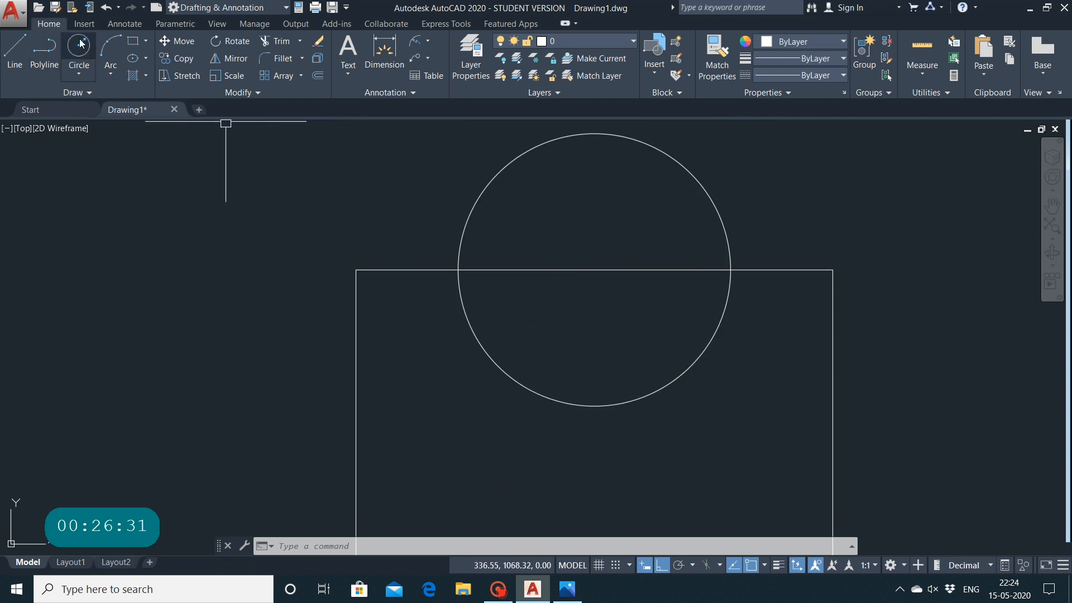
left_click(115, 68)
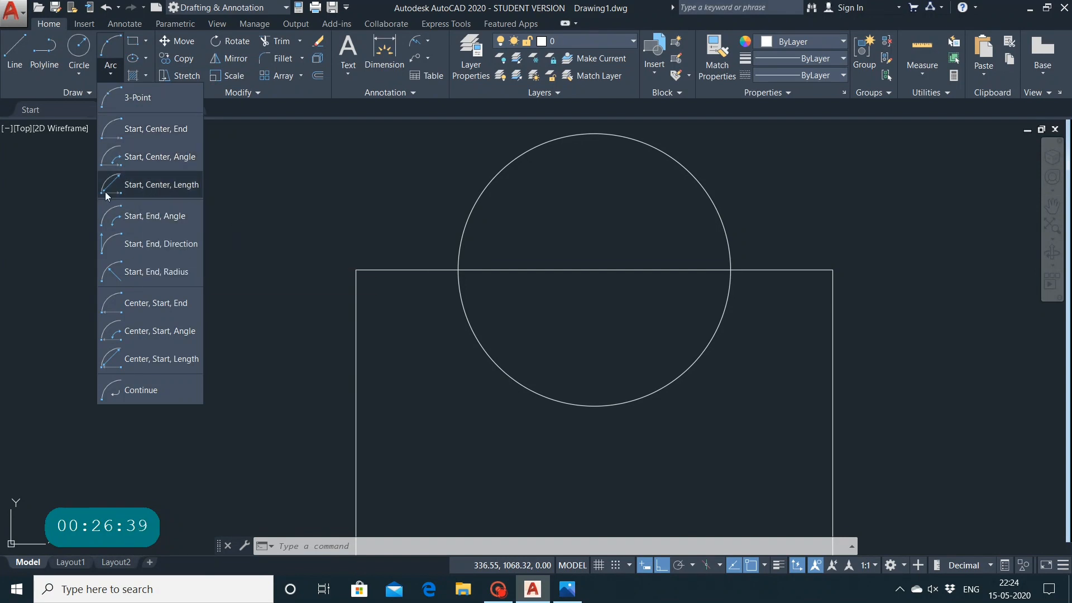
left_click(74, 65)
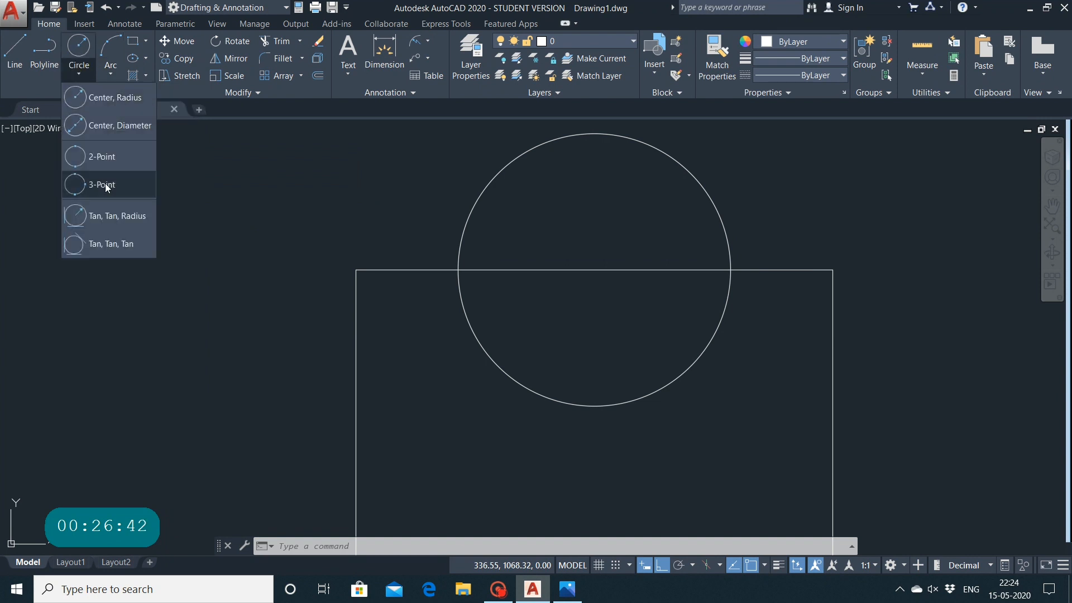
left_click(136, 98)
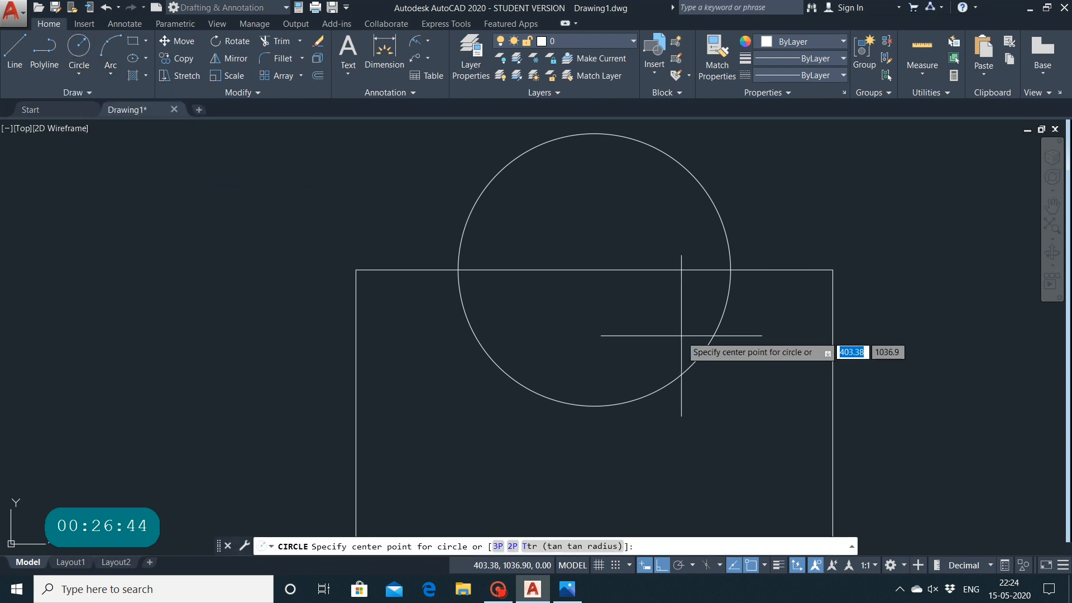
left_click(594, 270)
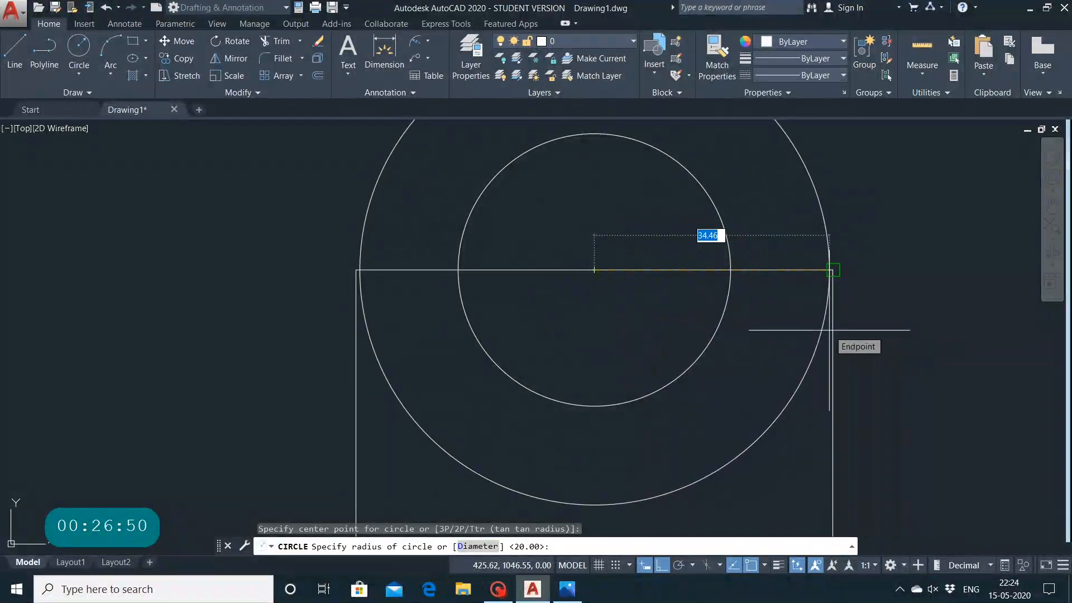
type("3")
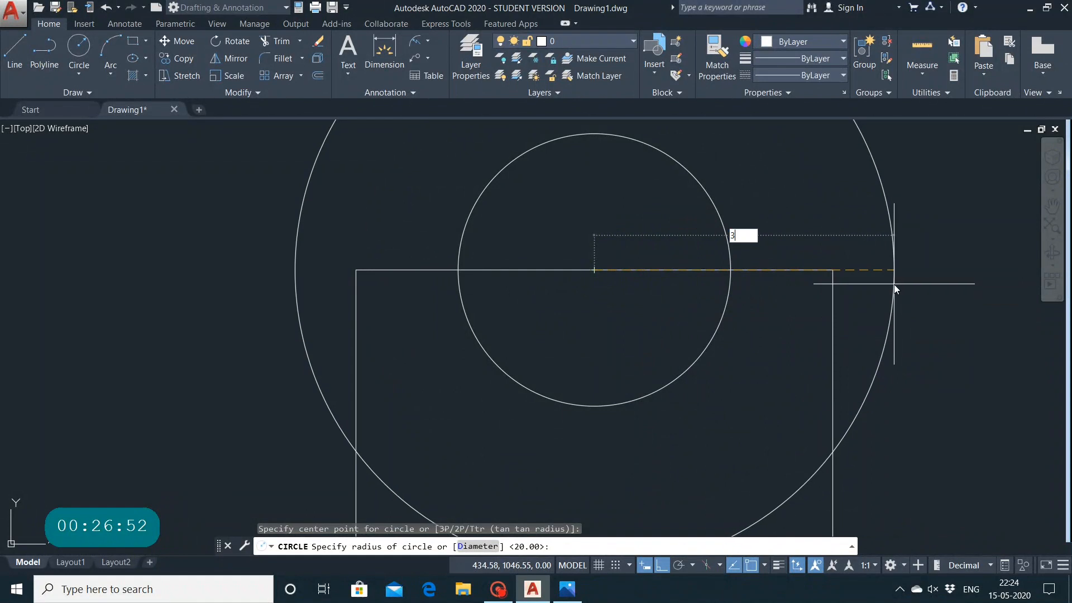
type("5")
key("Return")
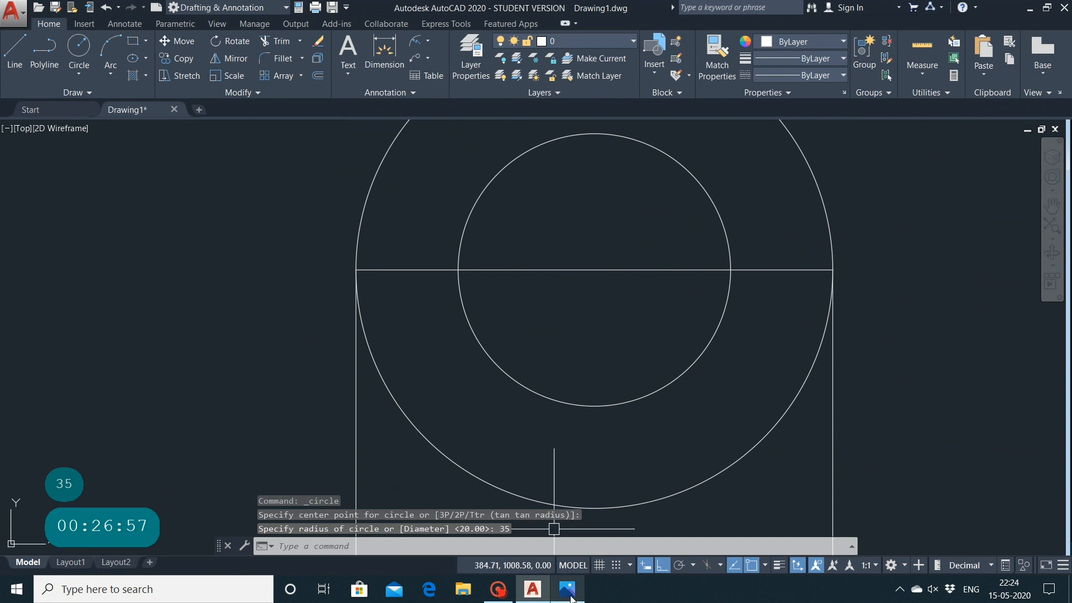
Compare with the reference image, and trim the line segment inside the small circle and the lower half of the large circle
mouse_move(569, 598)
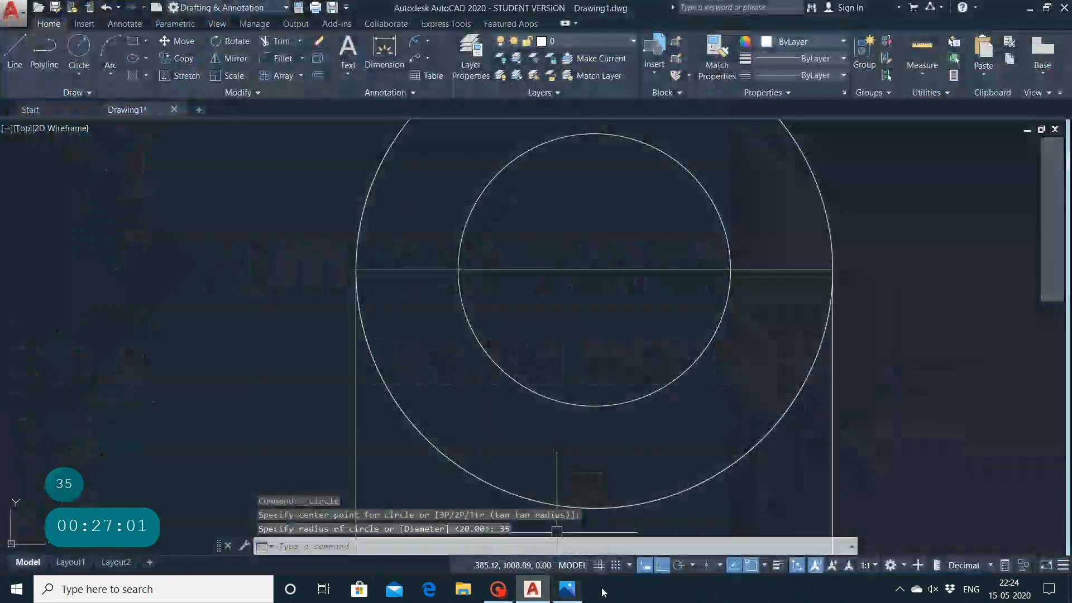
left_click(567, 590)
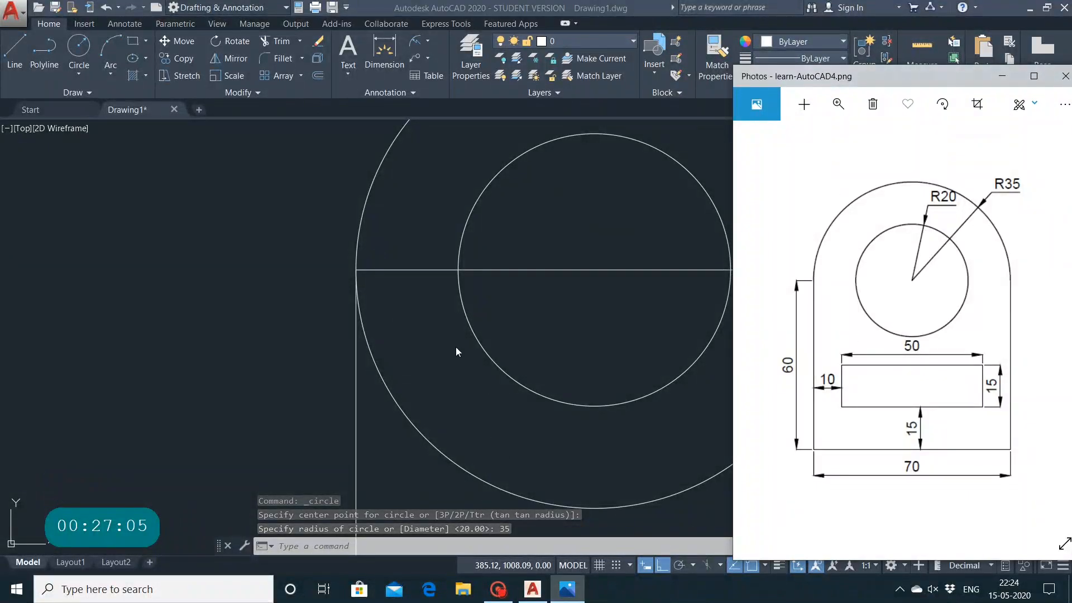
left_click(269, 35)
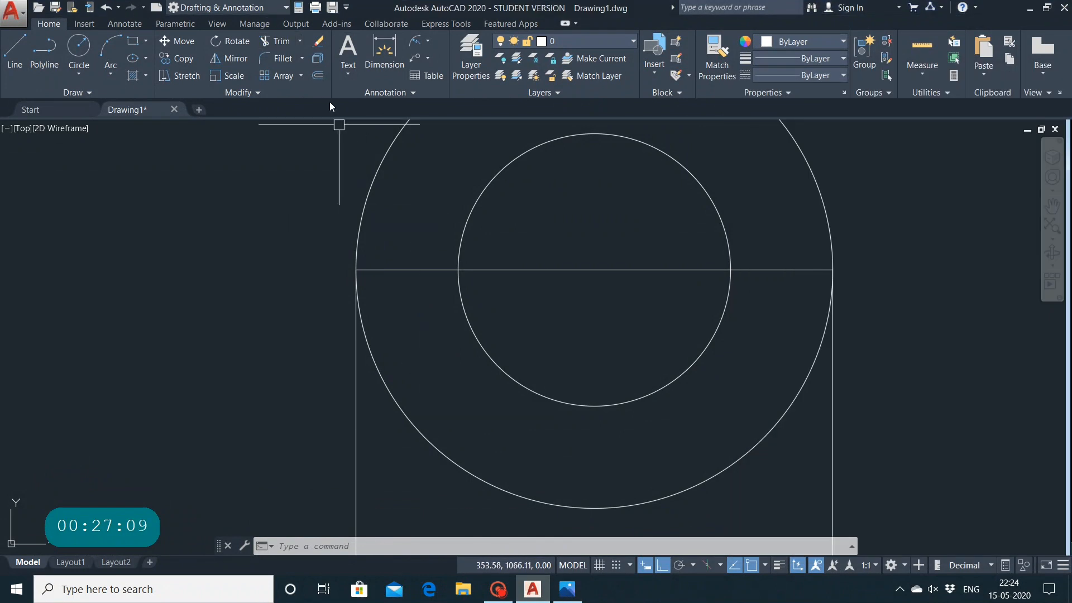
left_click(284, 41)
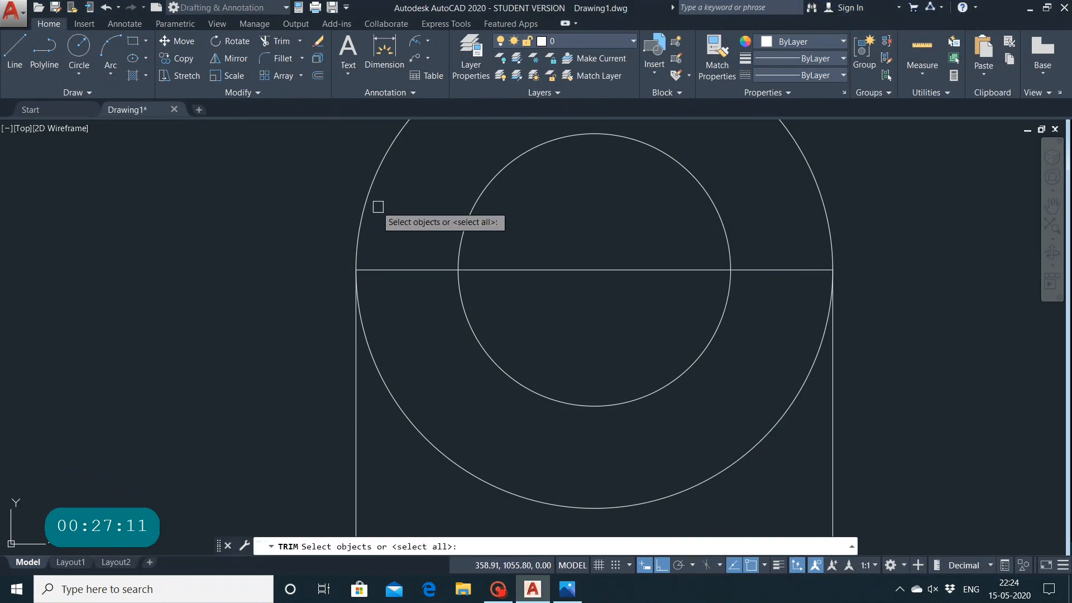
key("Return")
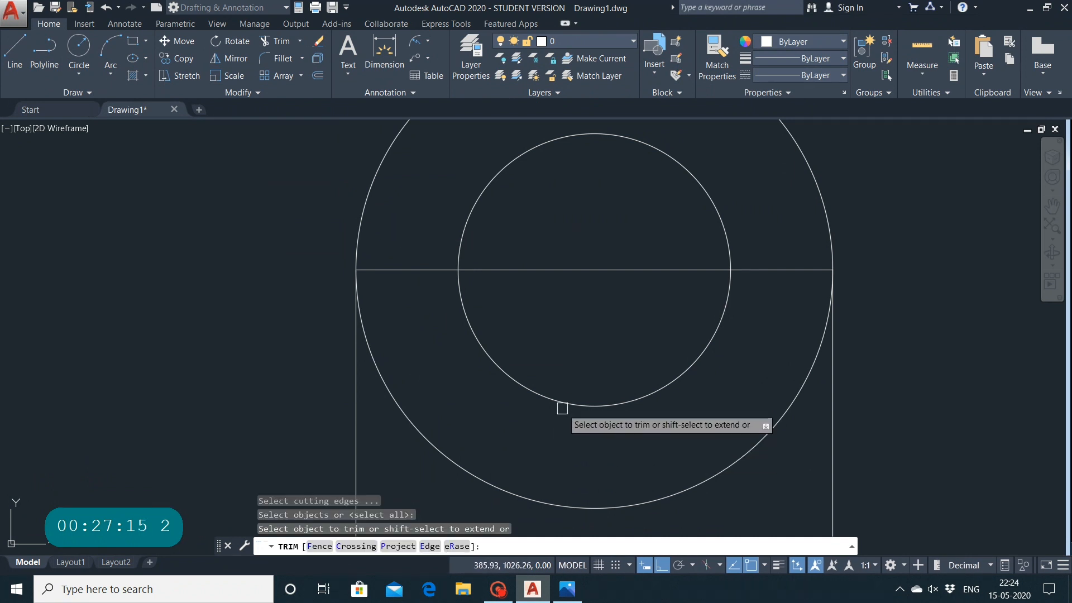
left_click(541, 270)
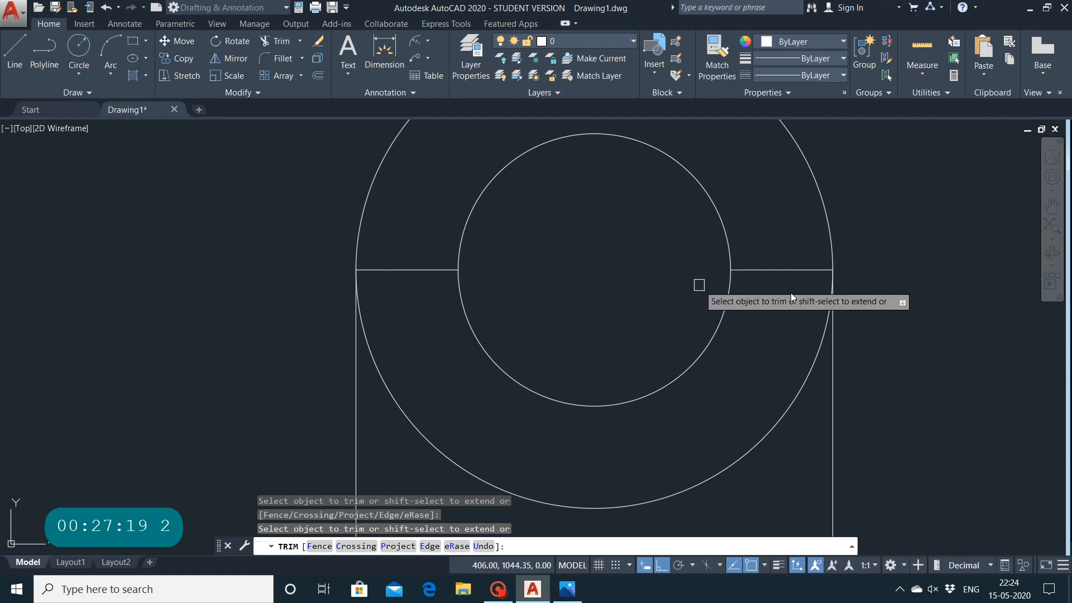
left_click(830, 338)
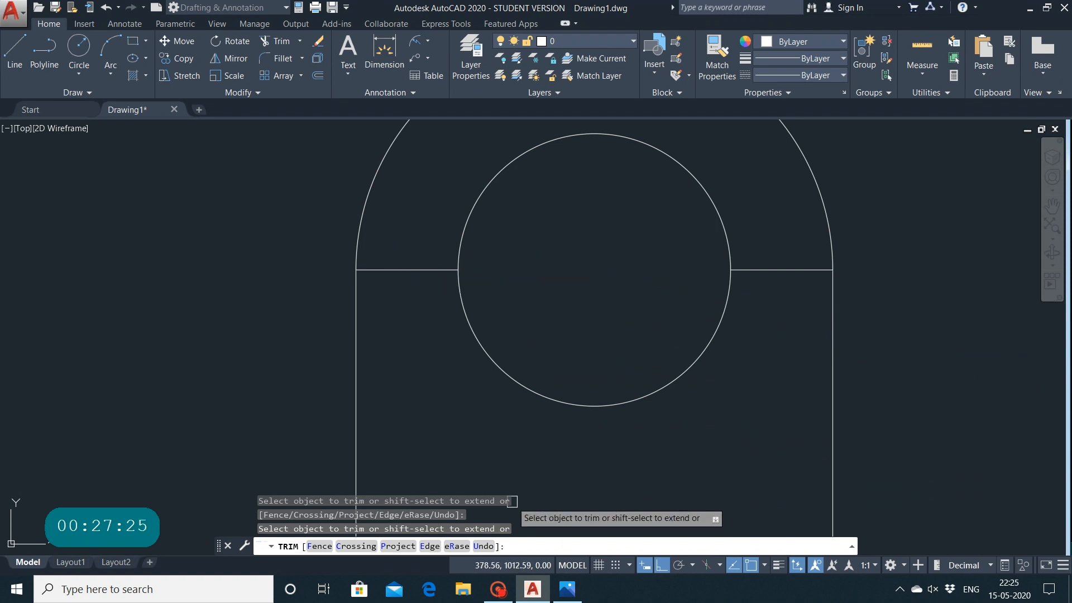
key("Escape")
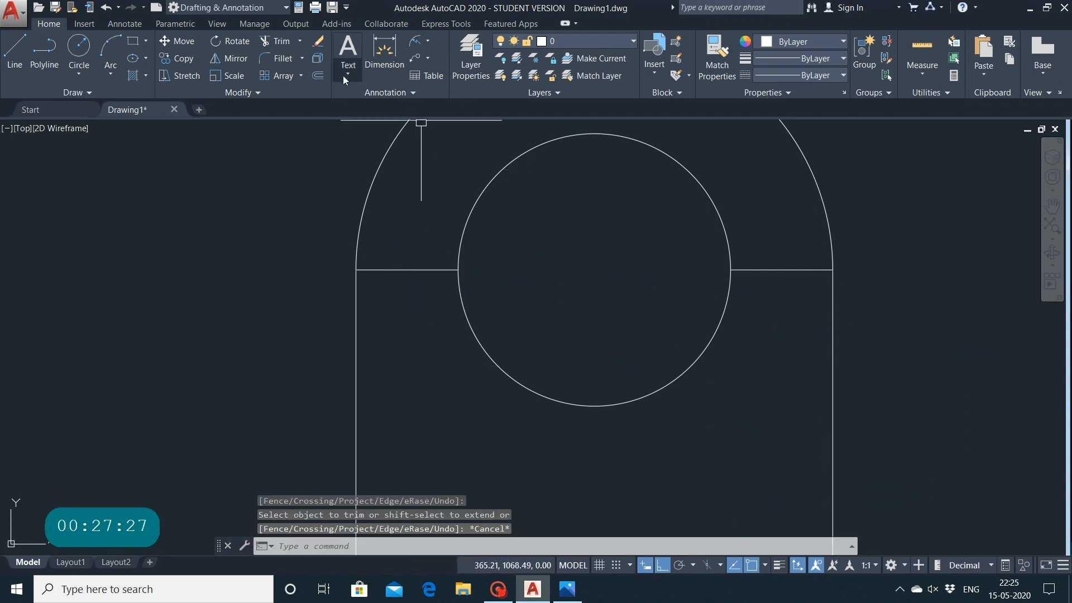
Delete the two leftover horizontal line segments between the small circle and the plate's sides
left_click(429, 273)
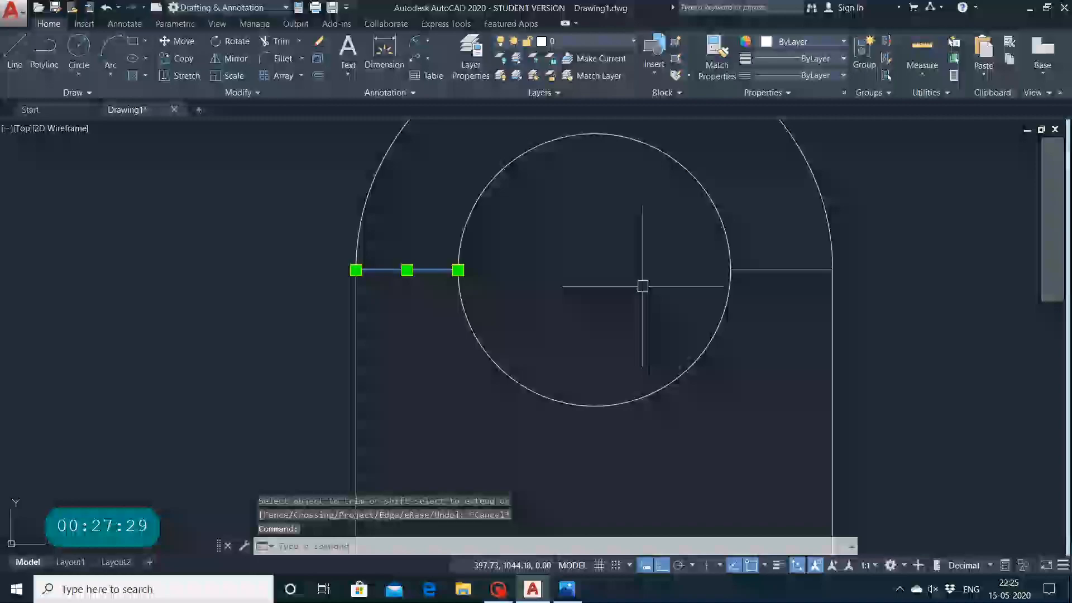
left_click(789, 272)
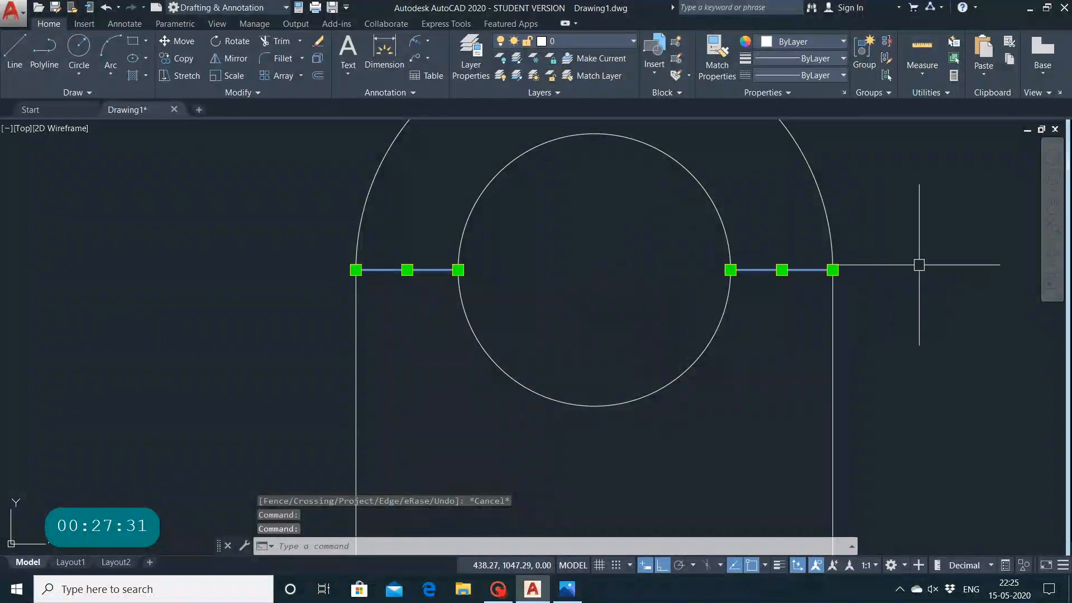
key("Delete")
scroll(503, 390, "down", 5)
scroll(513, 370, "up", 3)
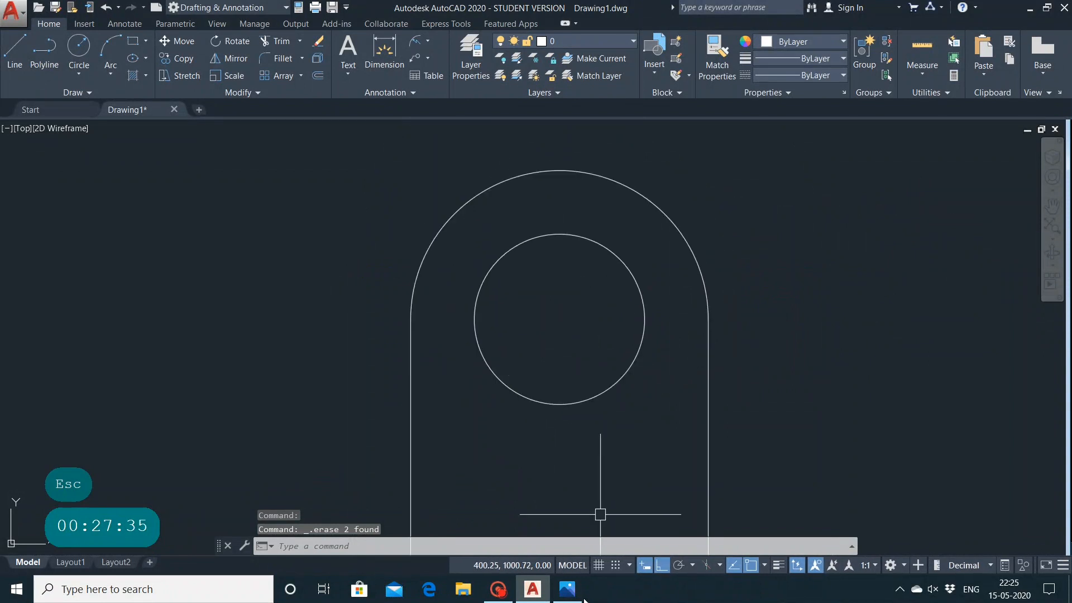
Check the size and position of the rectangular cut-out in the reference image against the plate's lower area
left_click(567, 593)
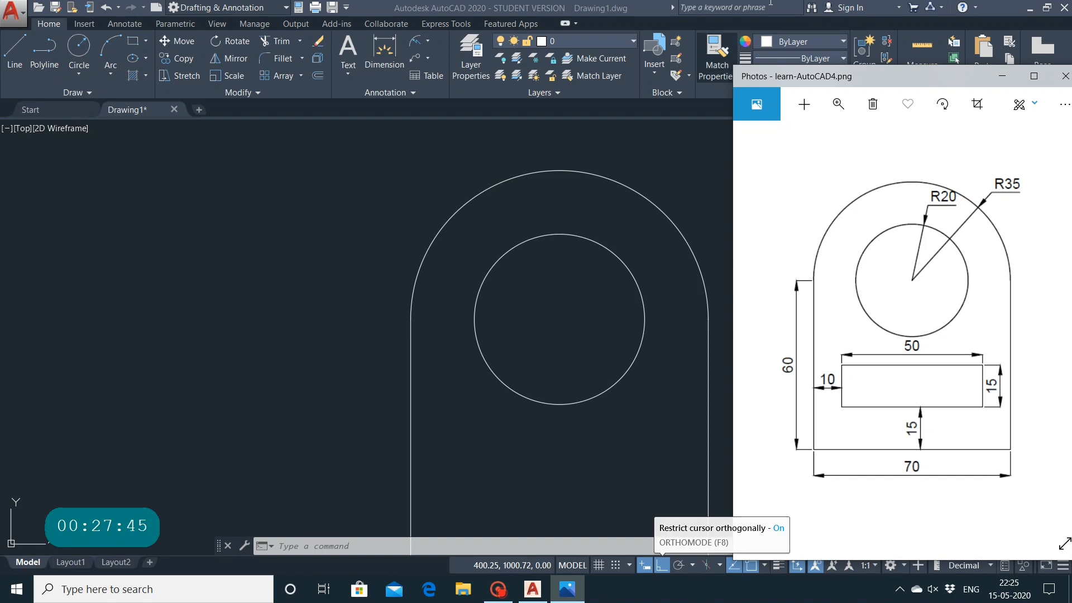
left_click(21, 52)
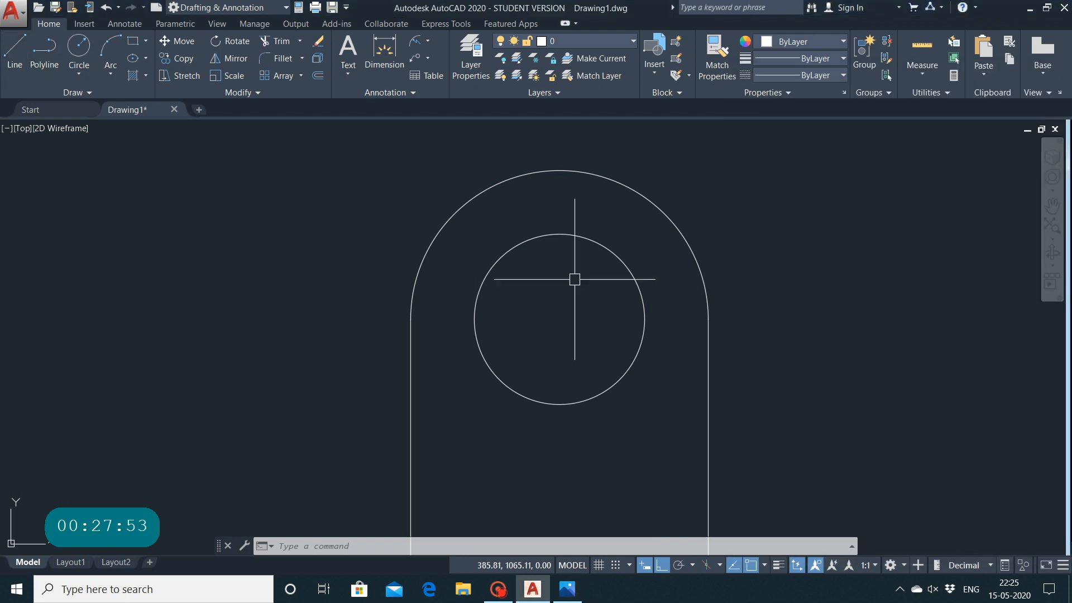
middle_click_drag(560, 383, 588, 269)
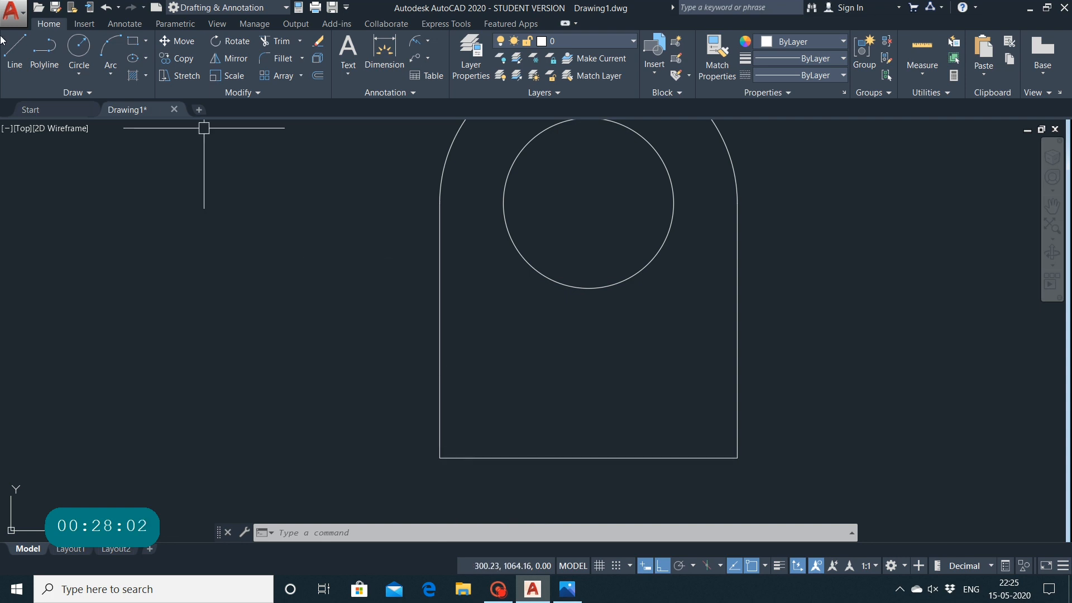
left_click(13, 50)
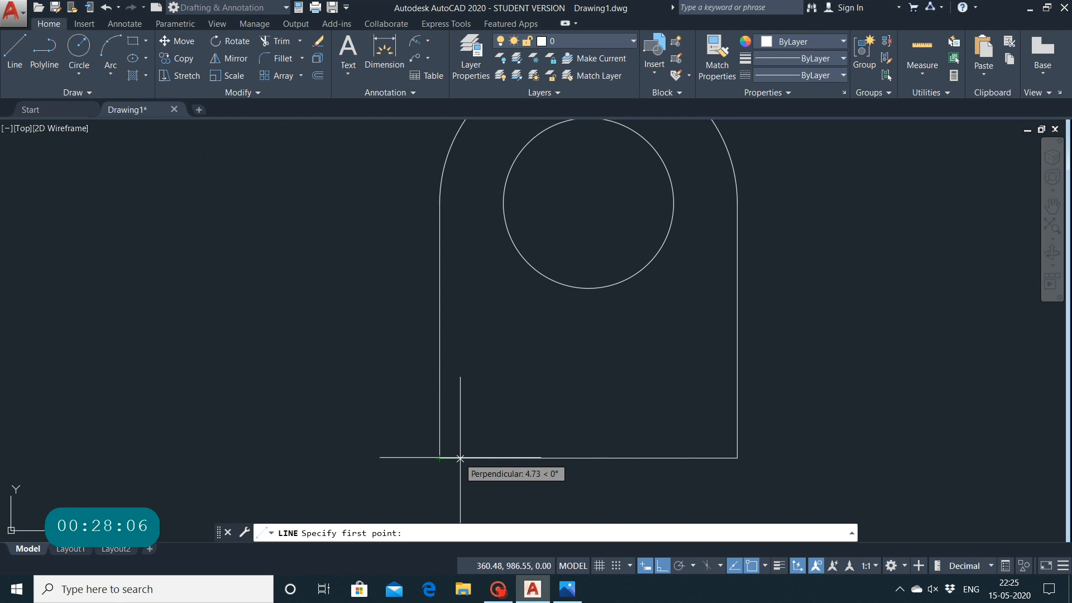
type("10")
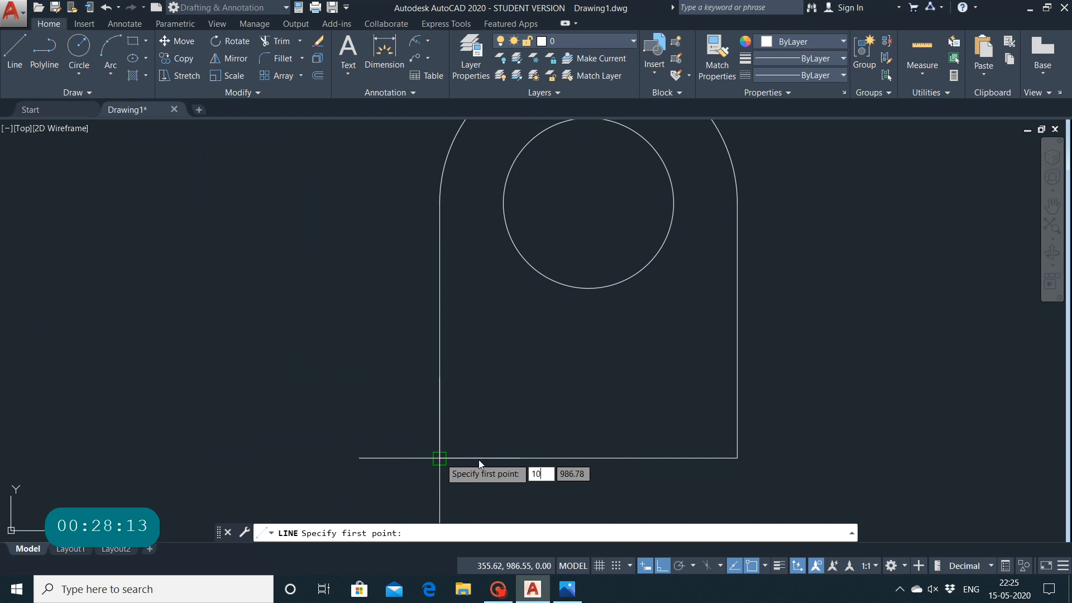
key("Return")
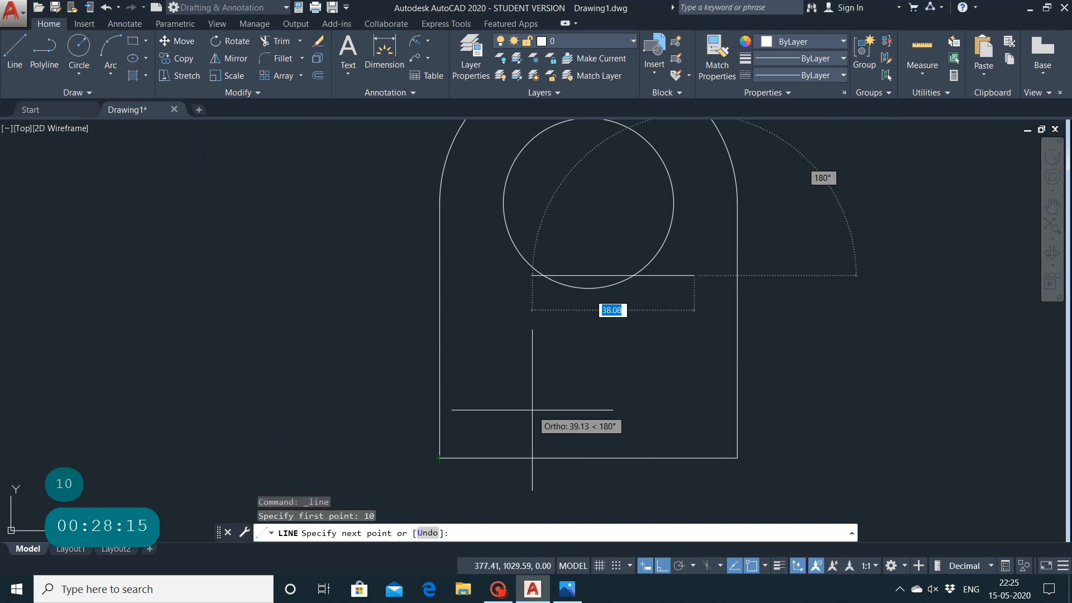
key("Escape")
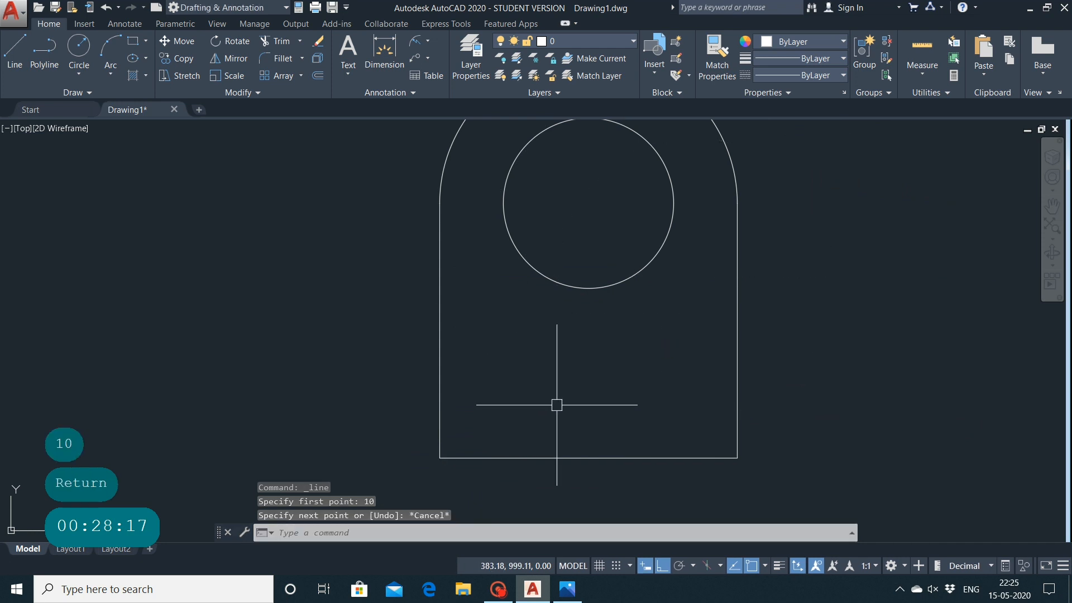
Try to draw a 15-unit vertical line up from the plate's bottom edge, using a tracked start offset of 10 units
left_click(17, 54)
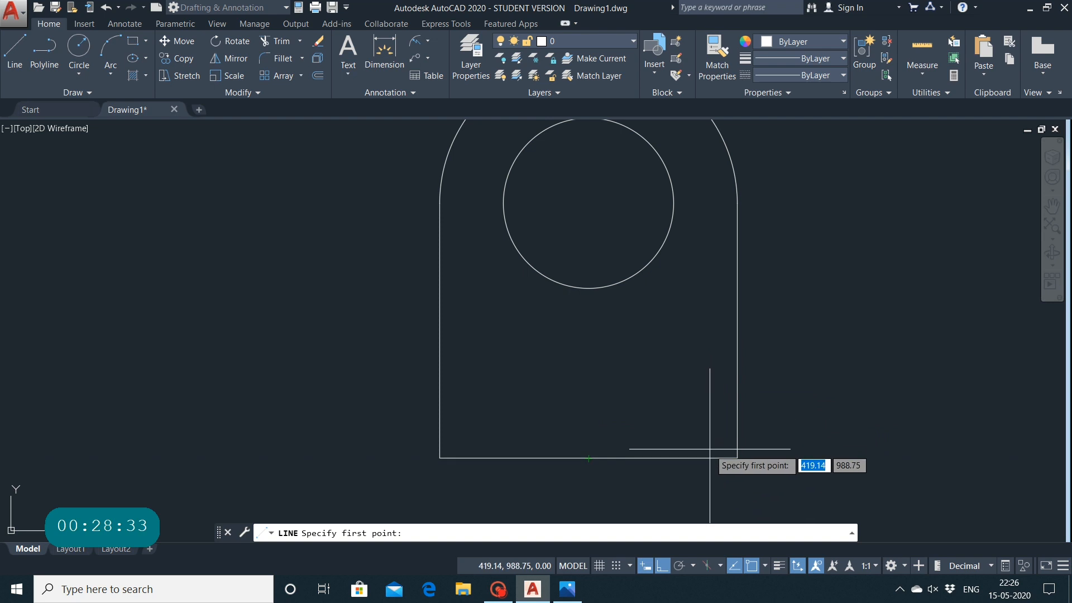
left_click(575, 591)
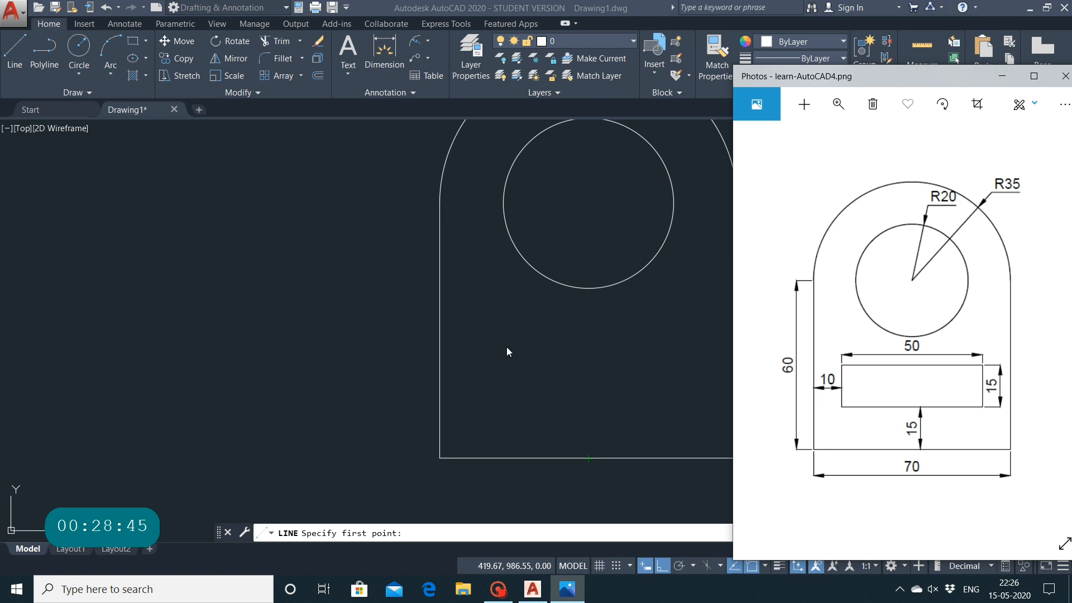
left_click(14, 61)
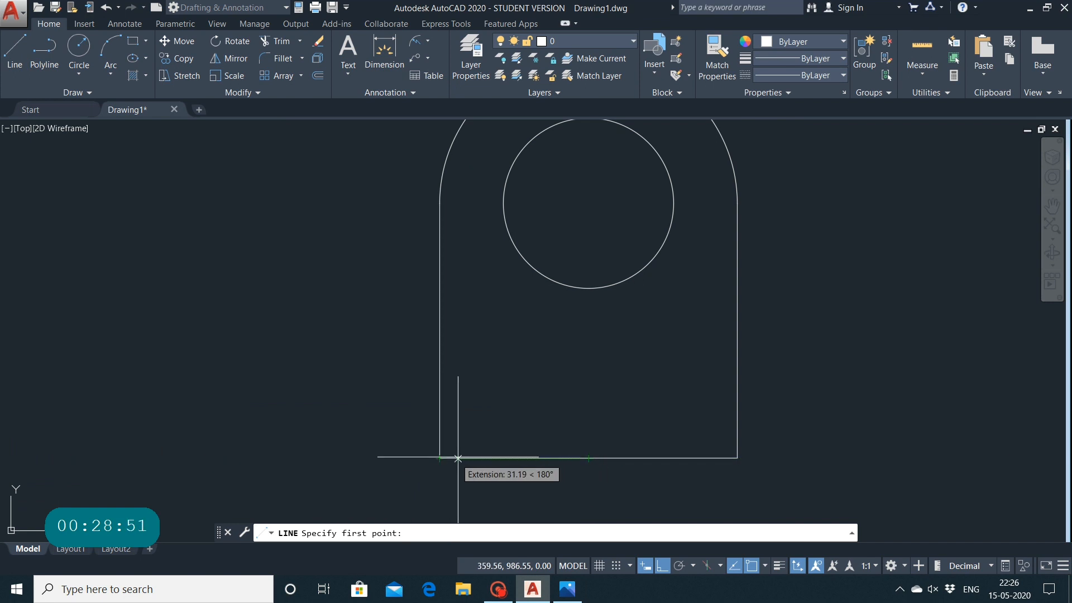
type("0")
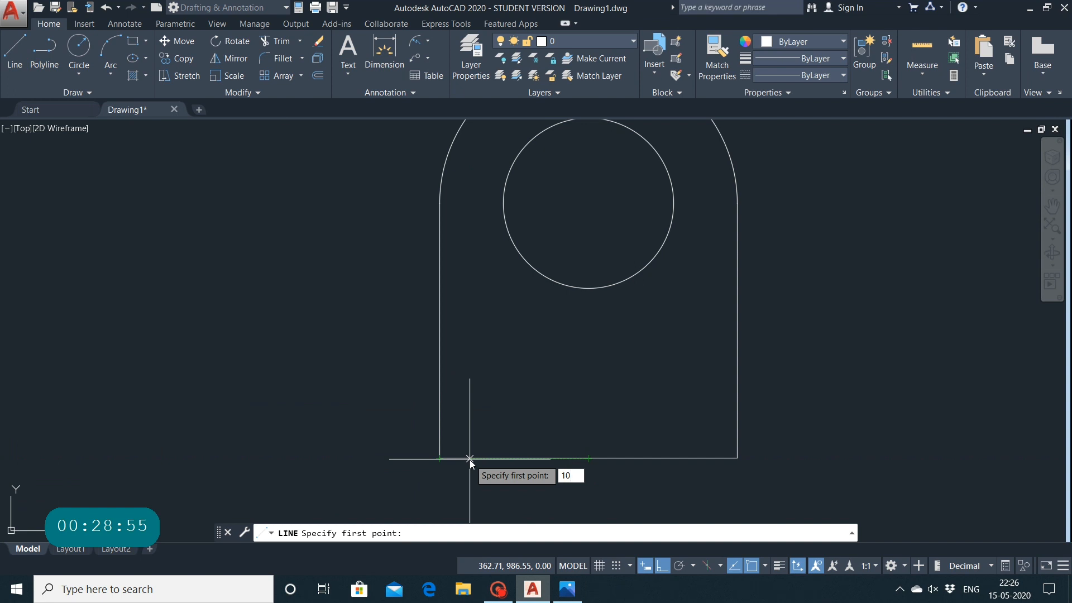
key("Return")
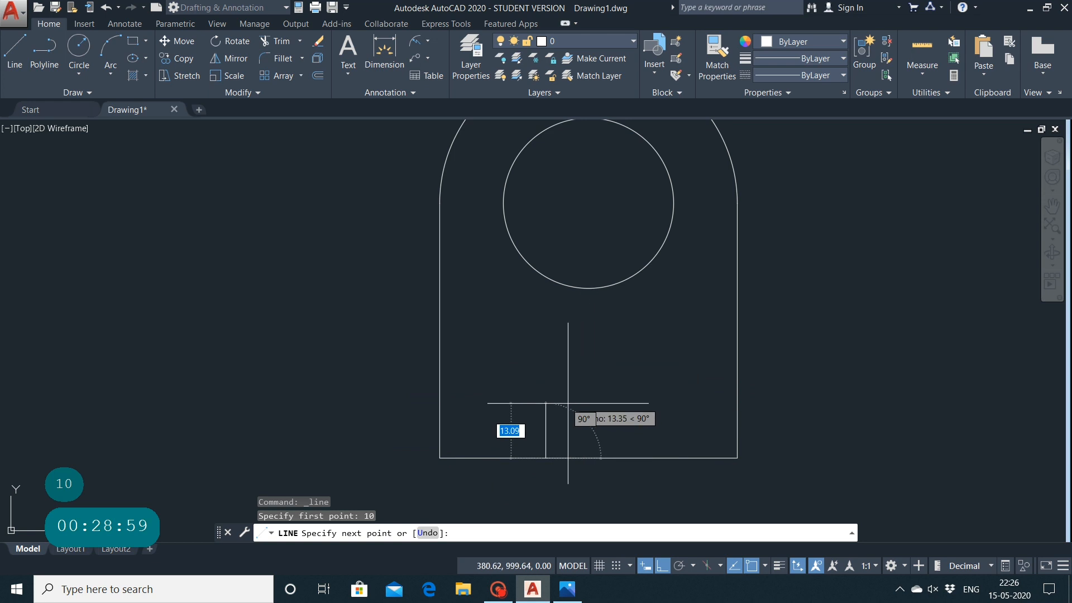
type("15")
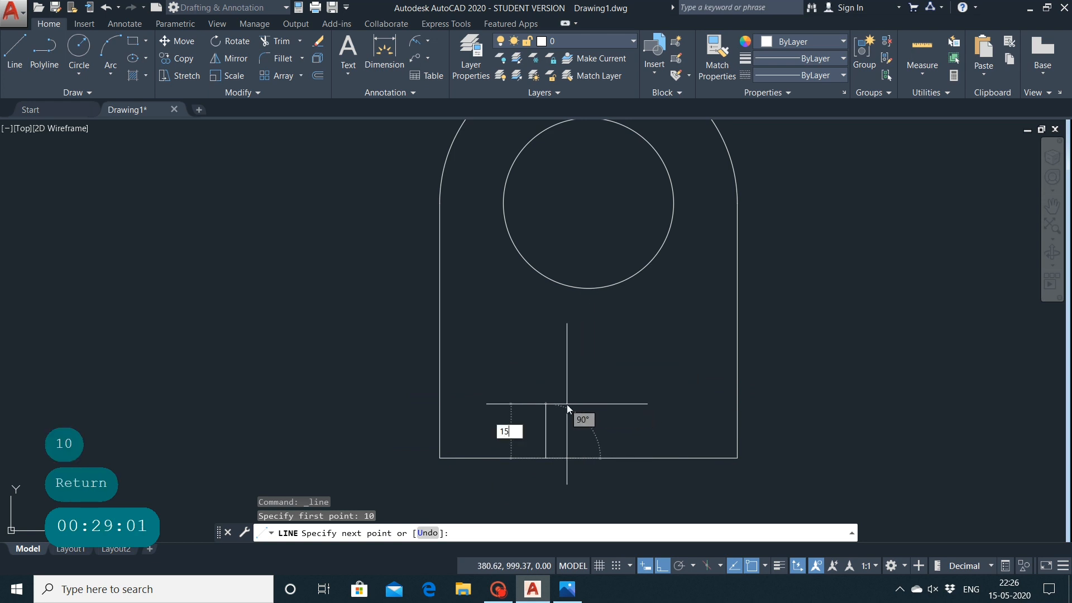
key("Return")
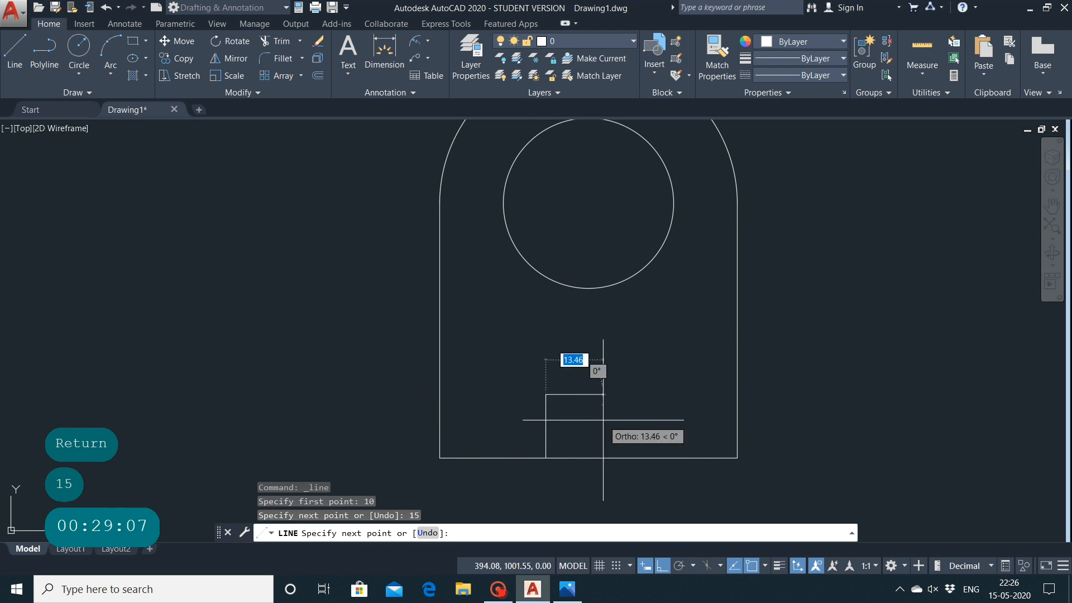
key("Escape")
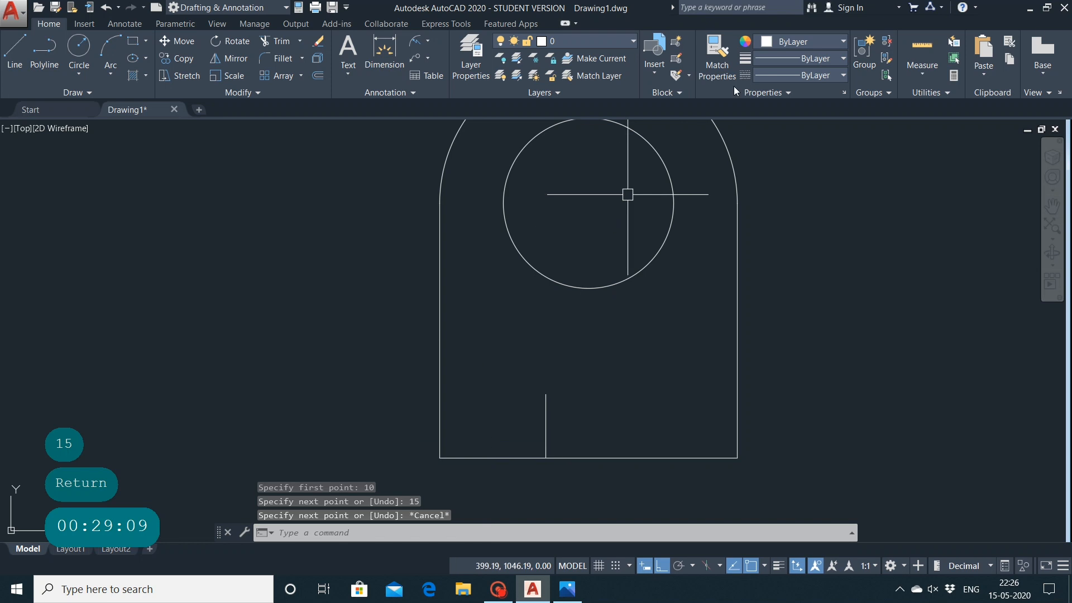
Check the new vertical line's distance from the plate's lower-left corner, and delete the misplaced line
left_click(916, 77)
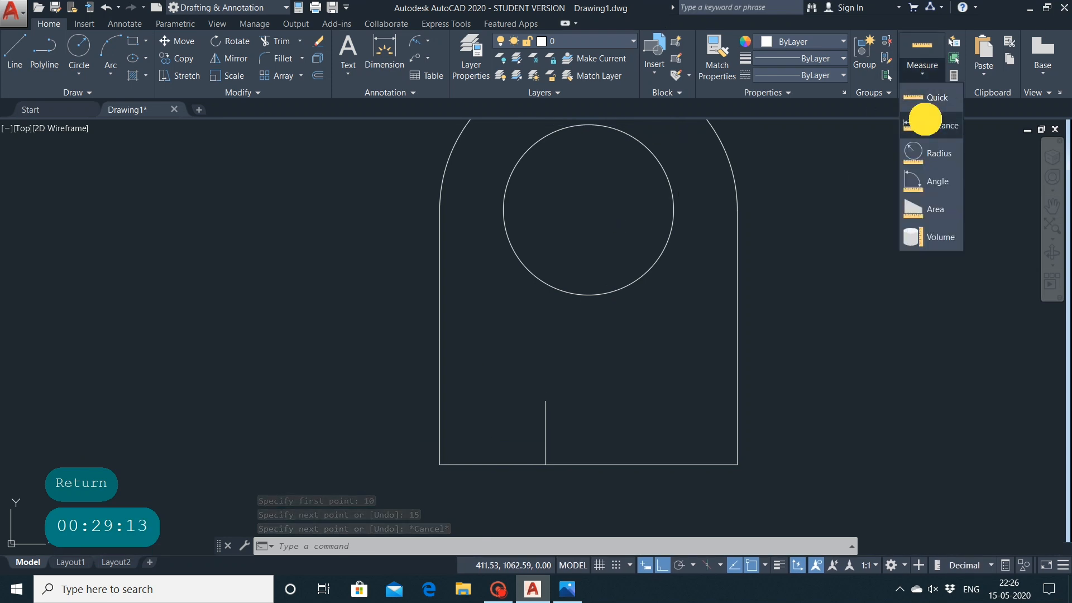
left_click(926, 119)
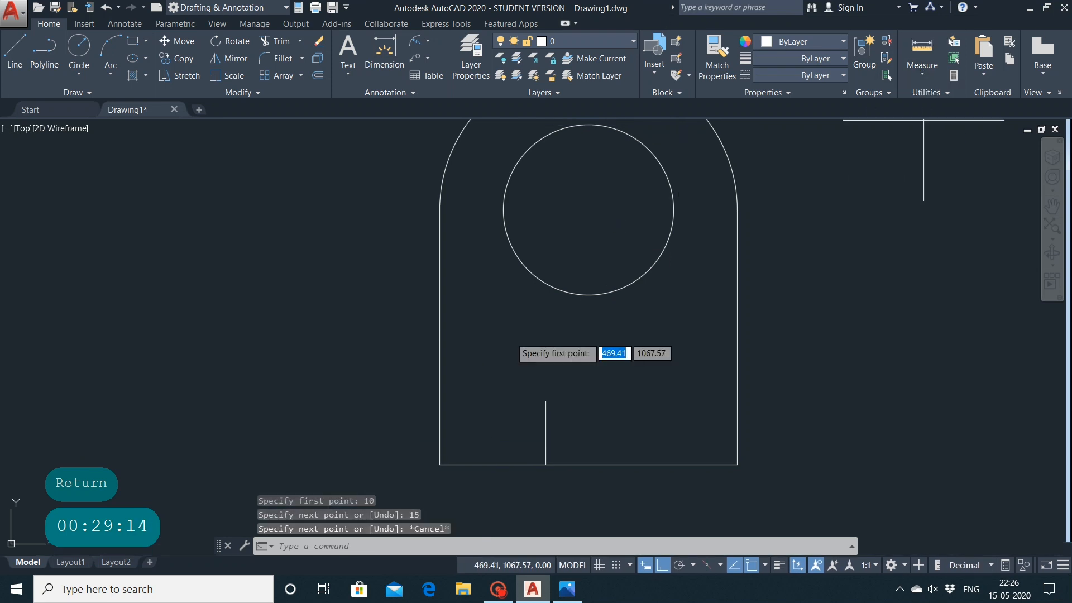
left_click(440, 464)
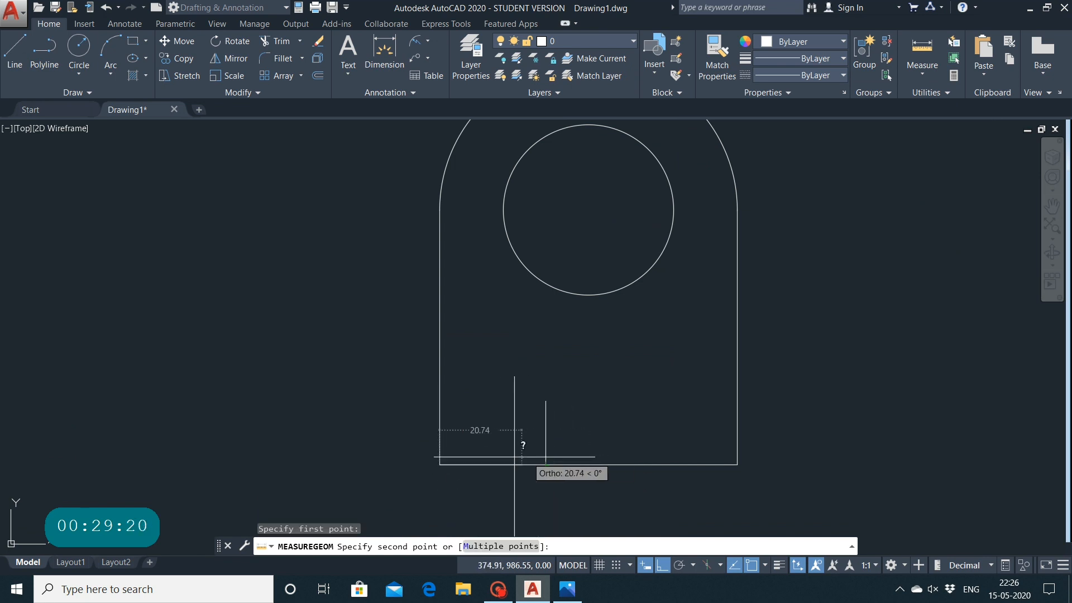
key("Escape")
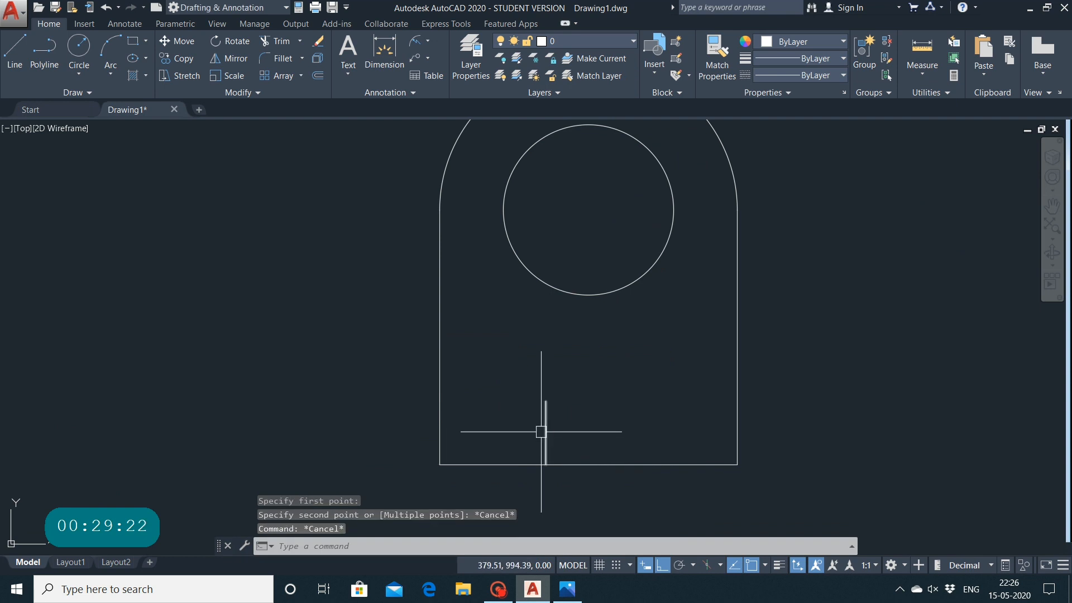
left_click(545, 433)
key("Delete")
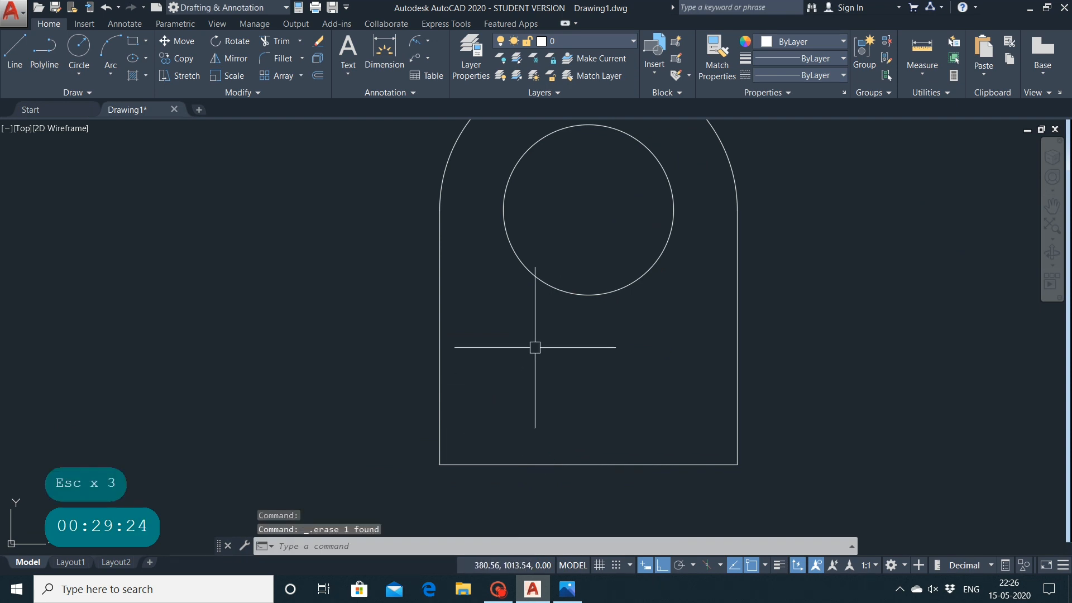
Draw connected lines from the plate's lower-left corner: 10 units right along the bottom edge, and 15 units straight up
left_click(16, 52)
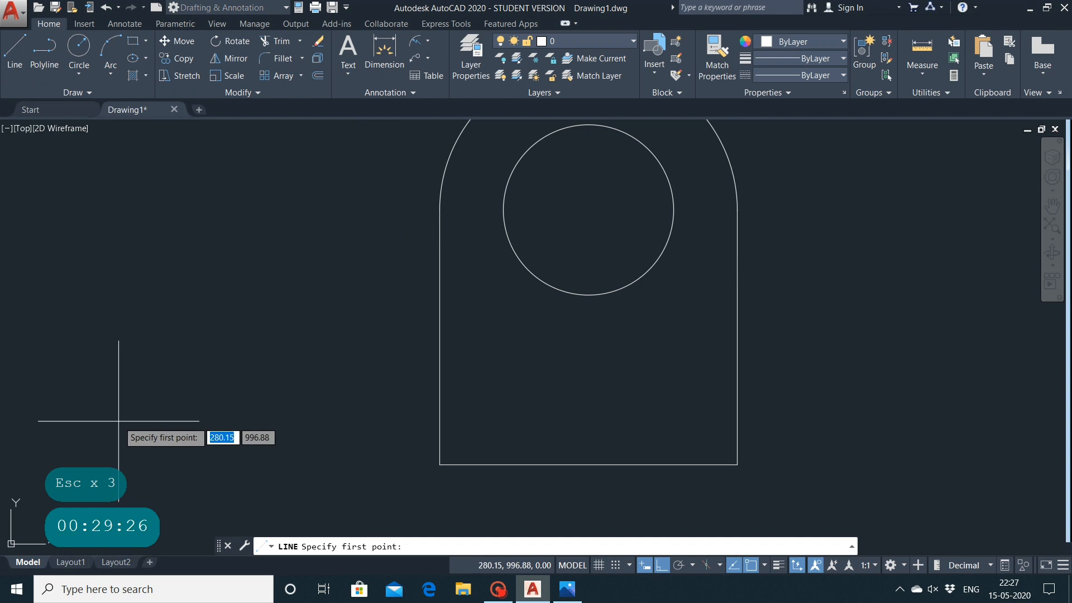
left_click(439, 464)
key("Delete")
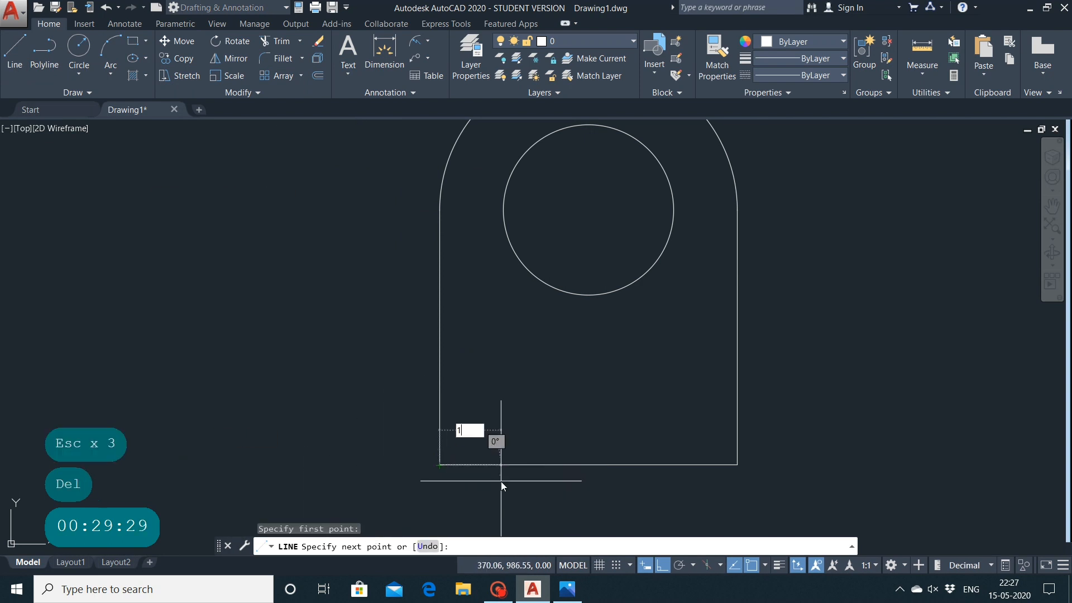
type("10")
key("Return")
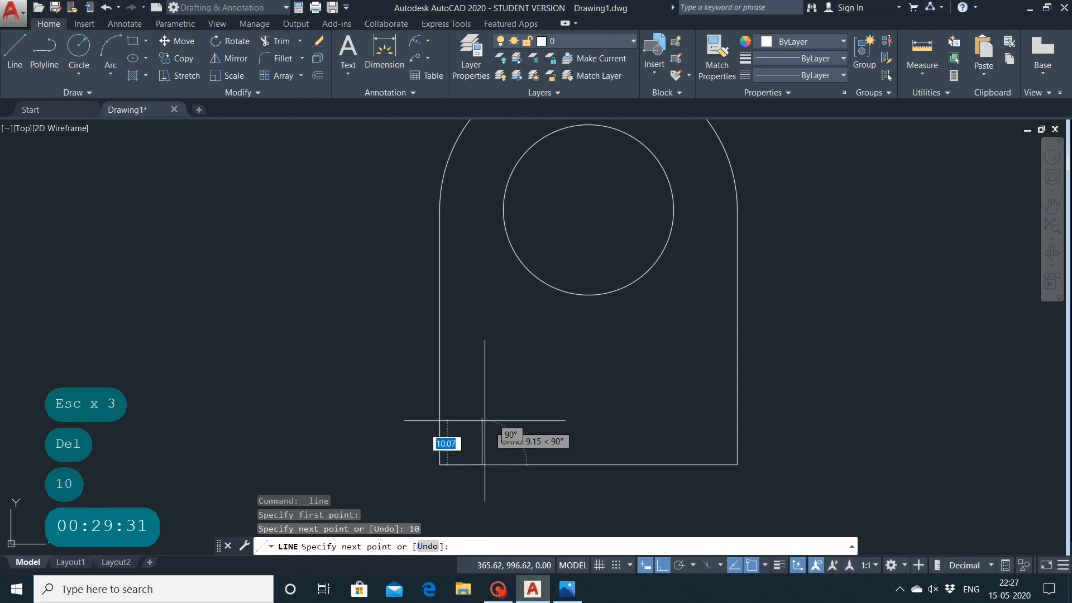
type("1")
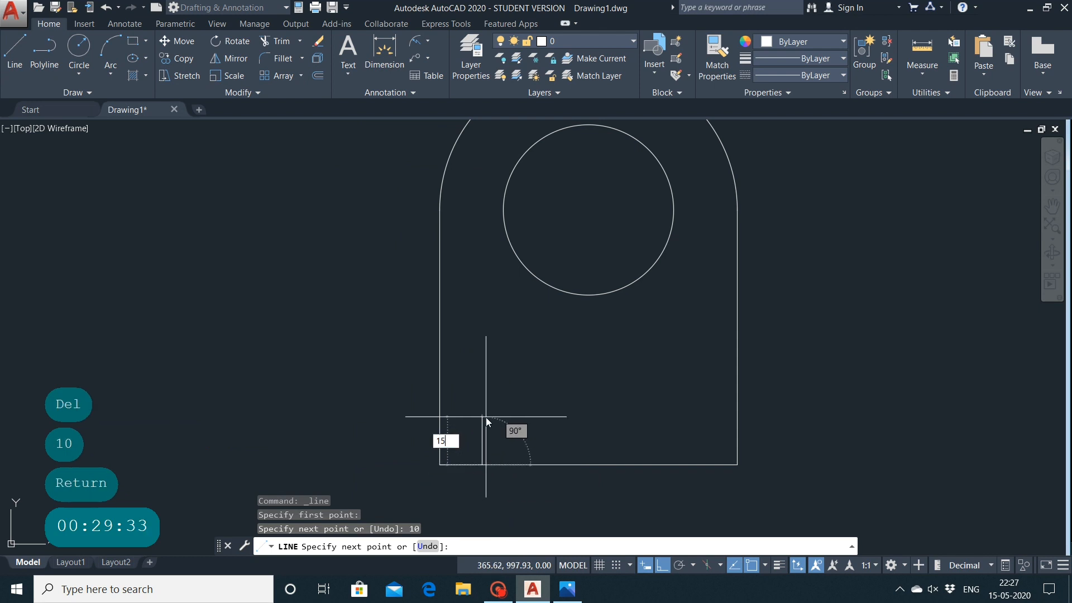
type("5")
key("Return")
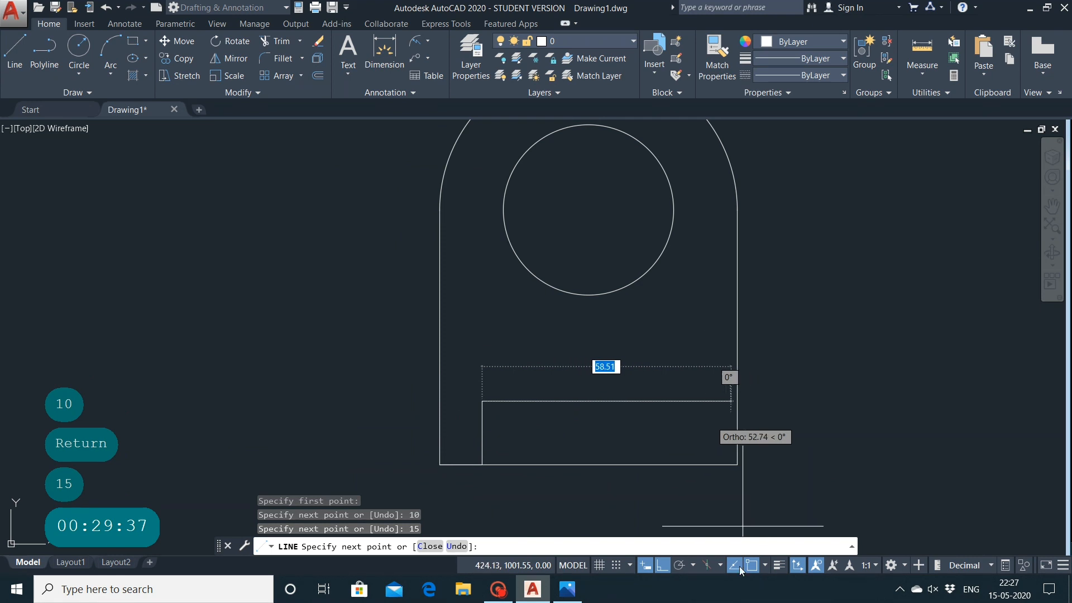
Check the cut-out's width in the reference image, and continue the line 50 units right as the cut-out's lower edge
left_click(567, 590)
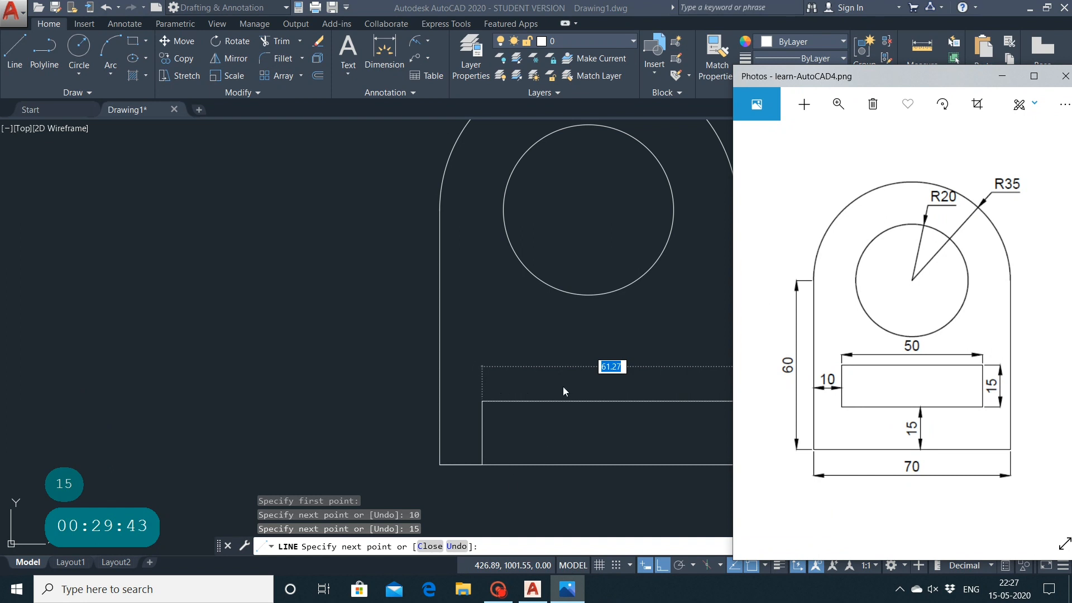
left_click(625, 369)
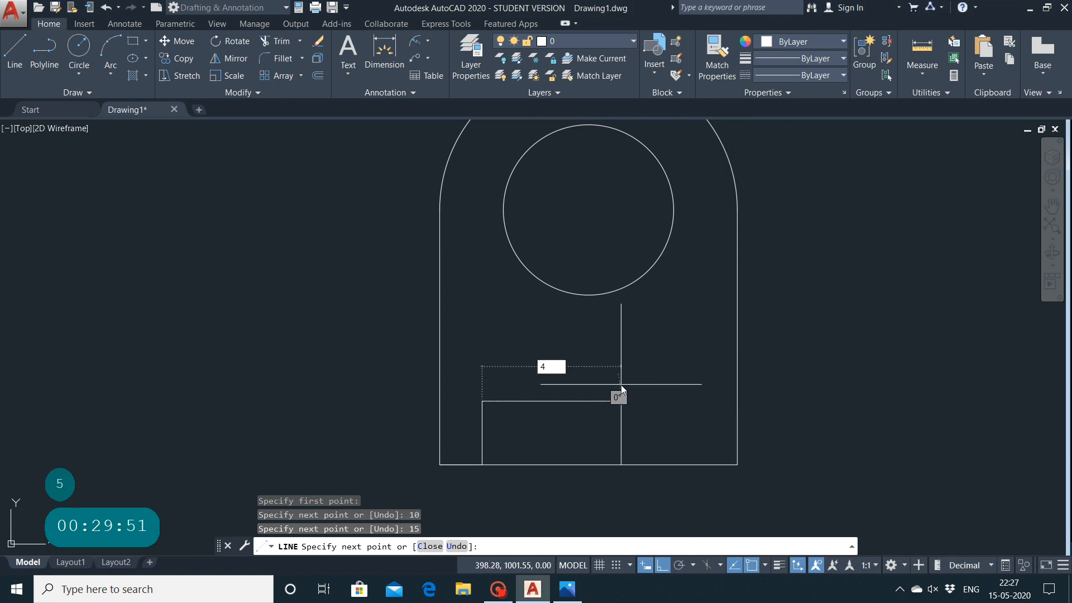
key("BackSpace")
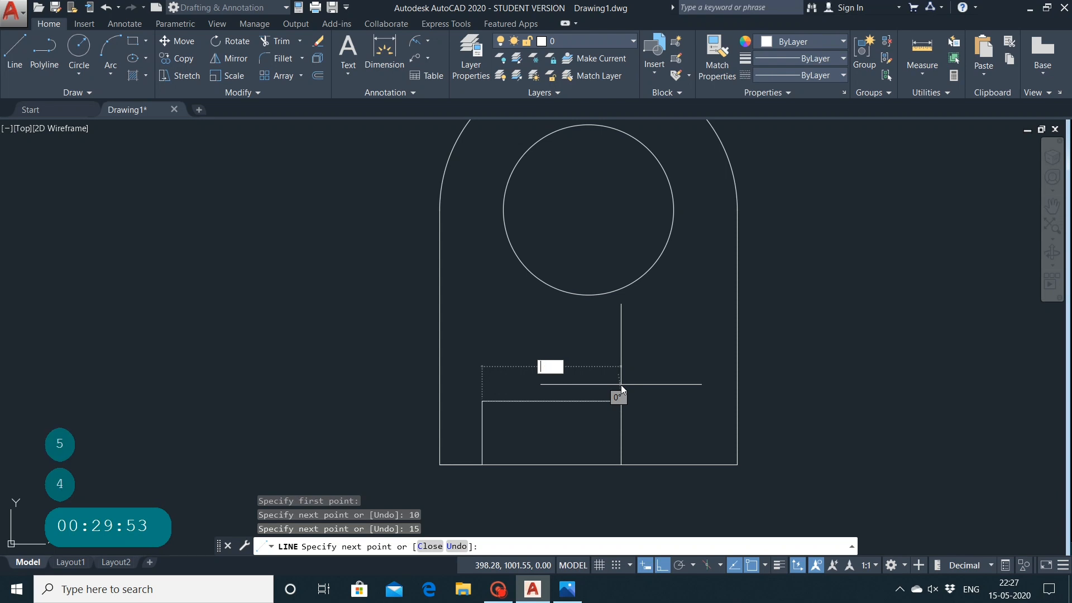
type("5")
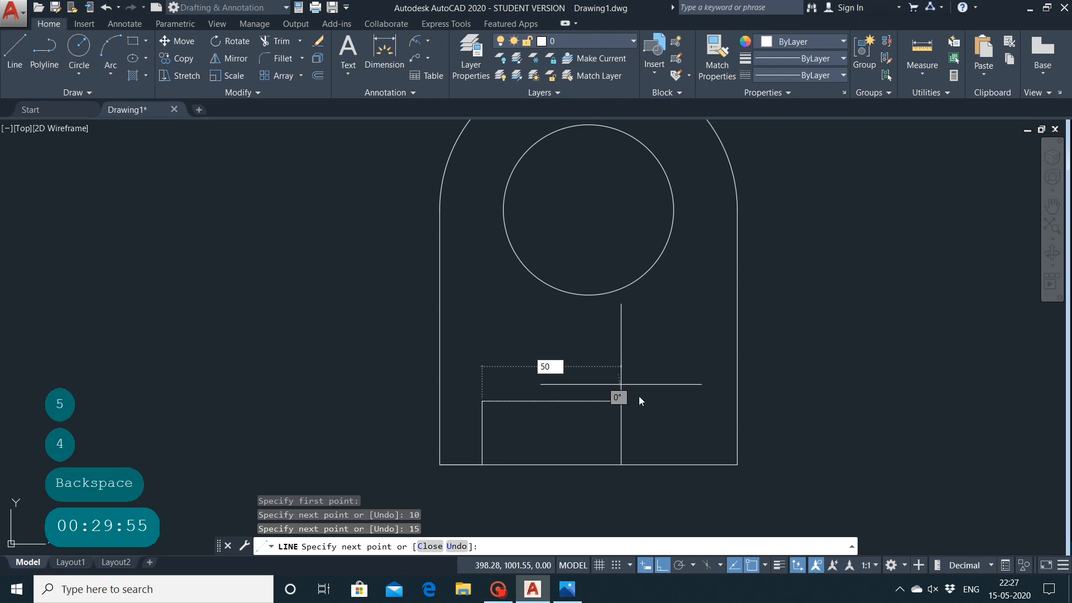
type("0")
key("Return")
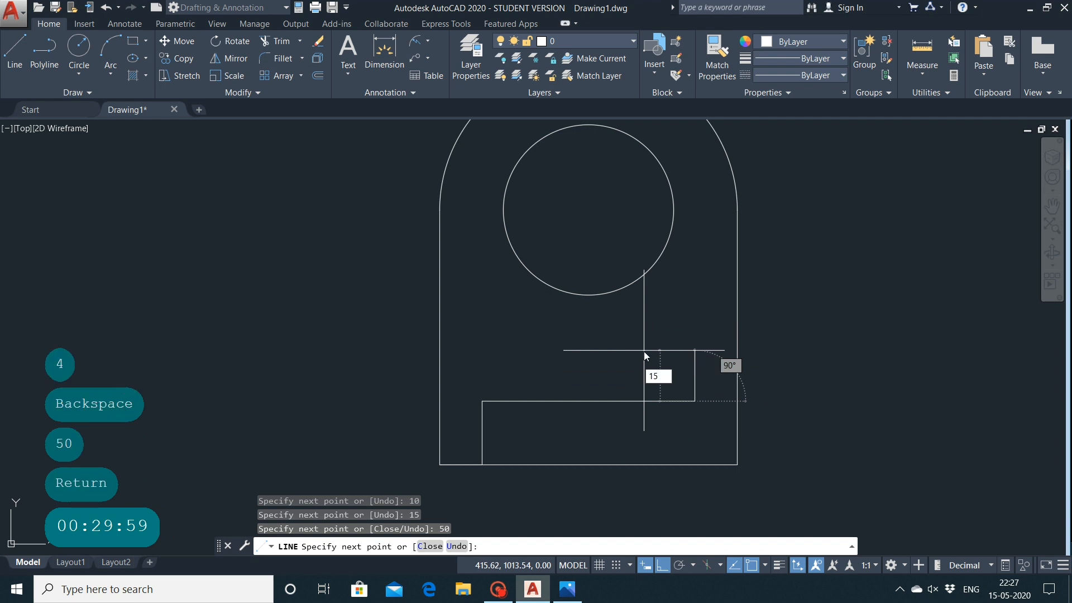
Complete the rectangular cut-out with lines 15 units up, 50 units left and back down to its lower-left corner
type("15")
key("Return")
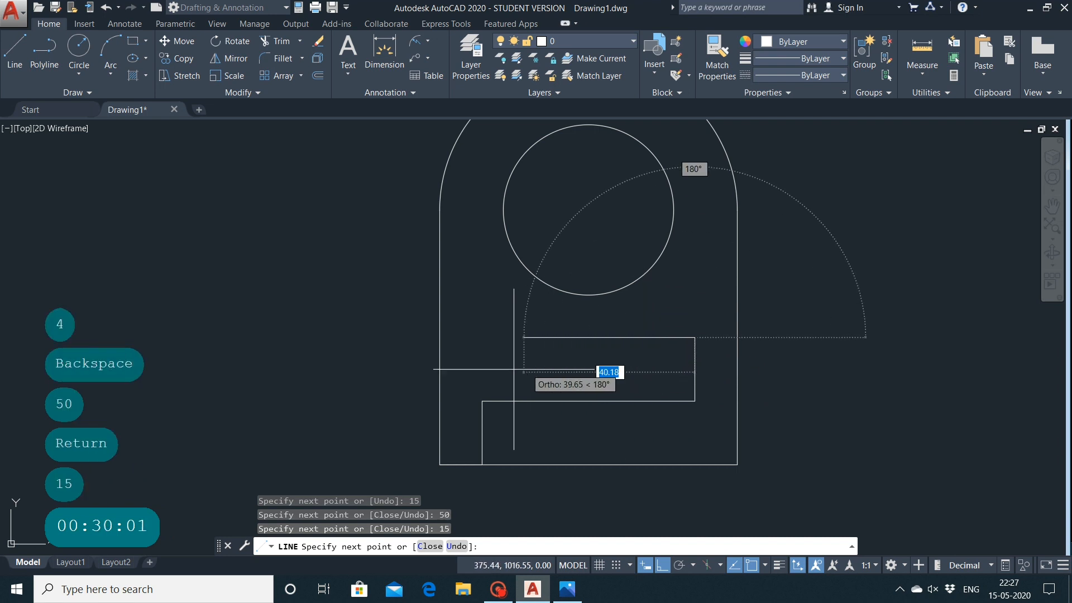
type("50")
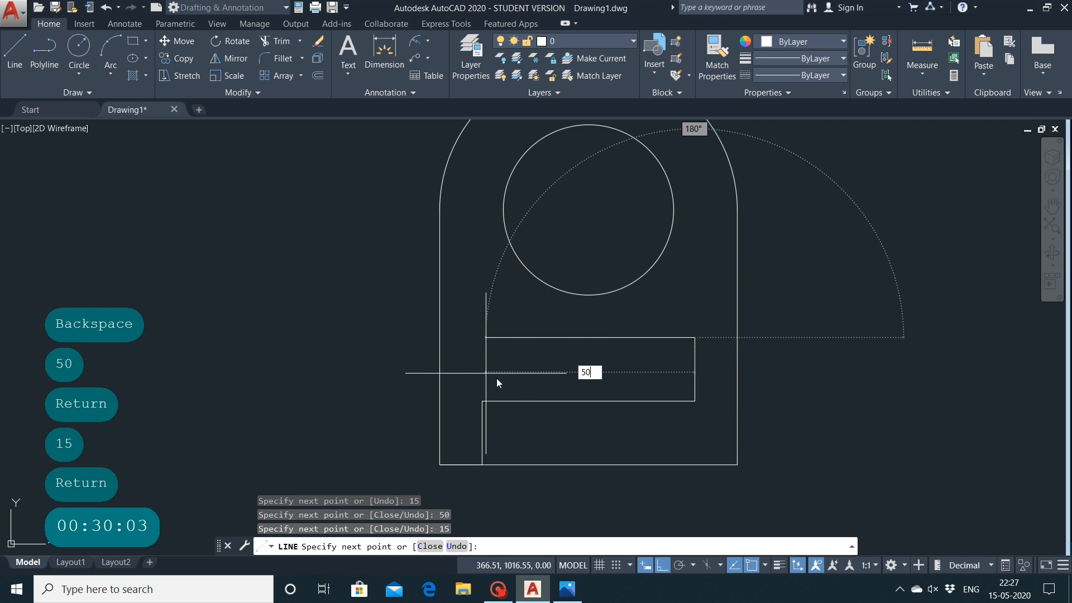
key("Return")
left_click(484, 400)
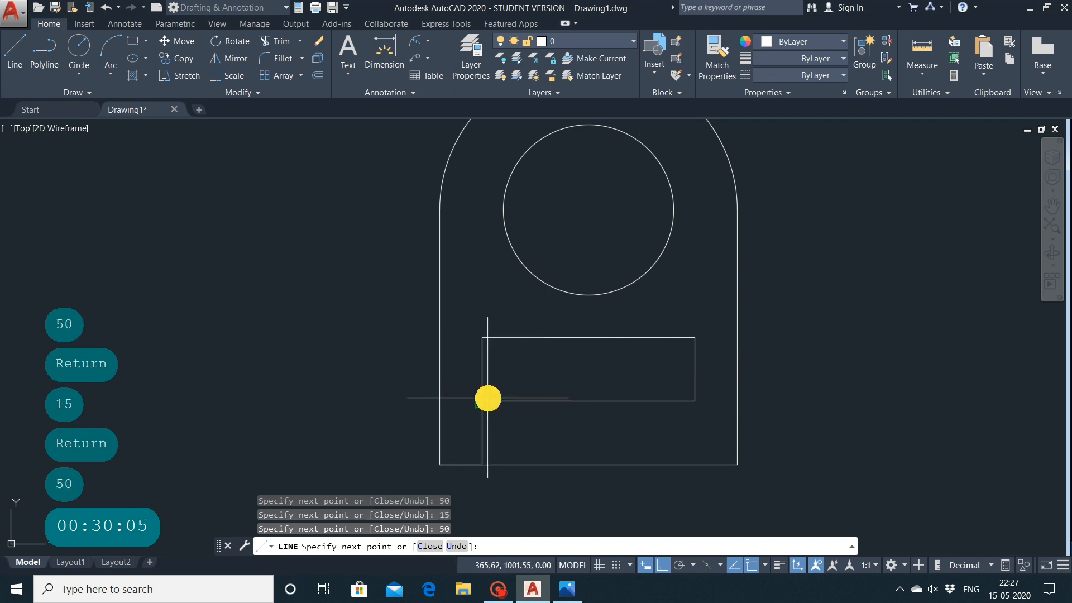
key("Escape")
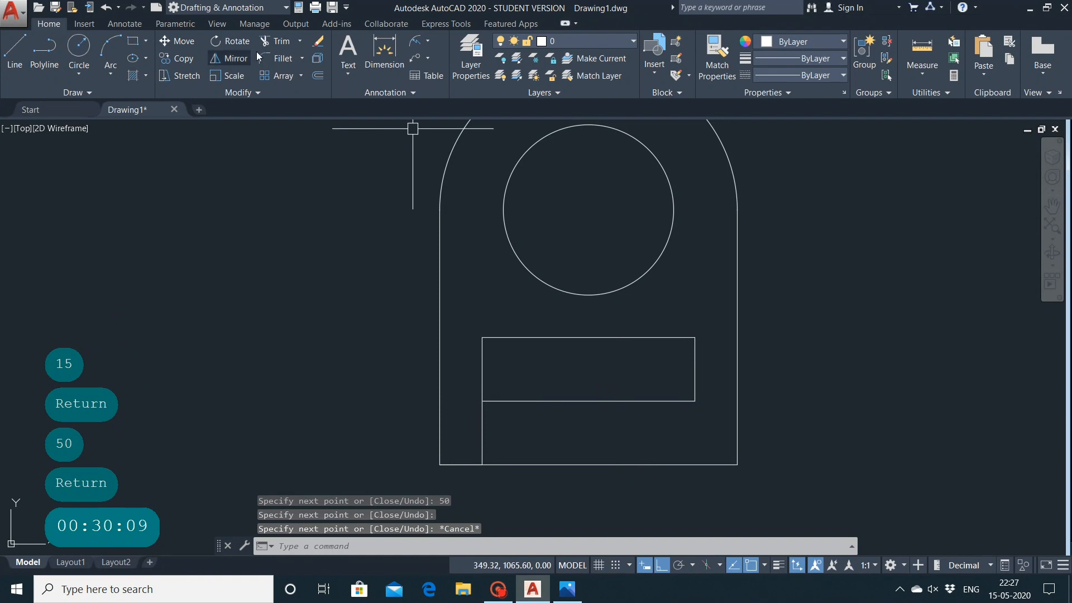
left_click(283, 38)
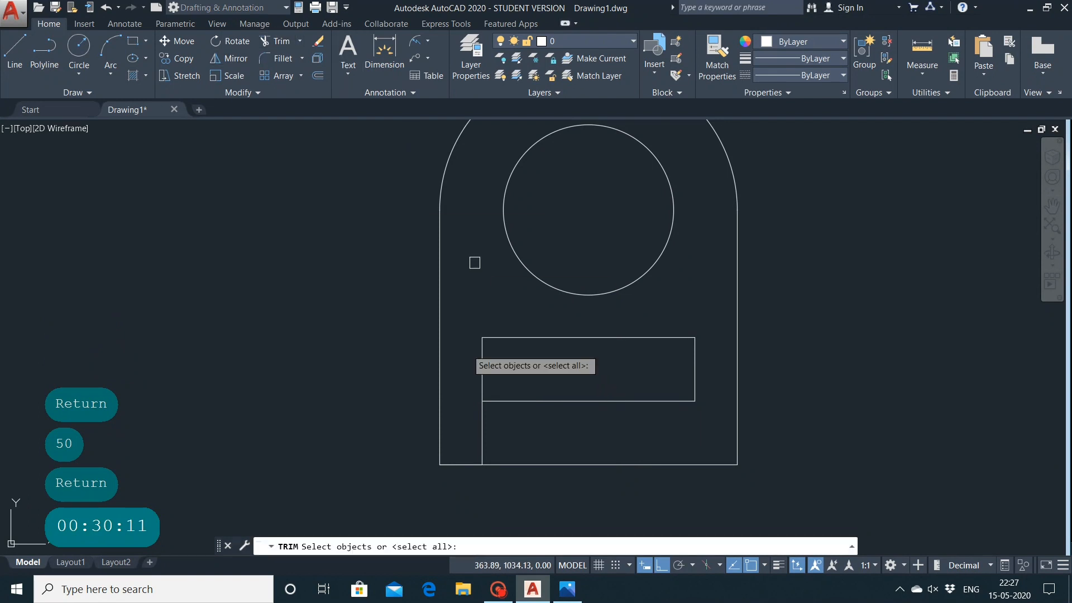
left_click(481, 420)
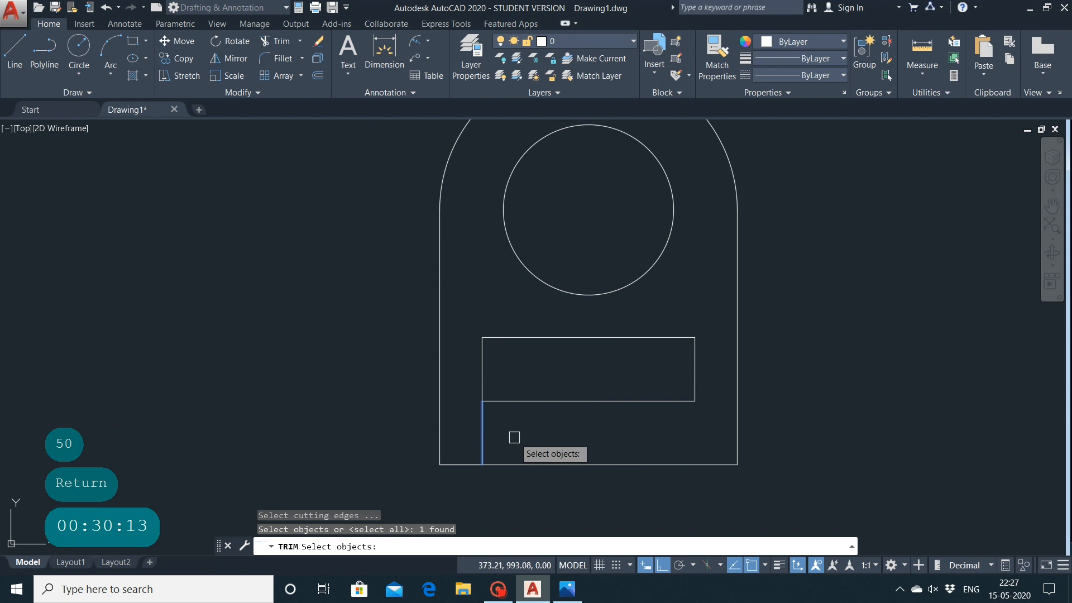
key("Escape")
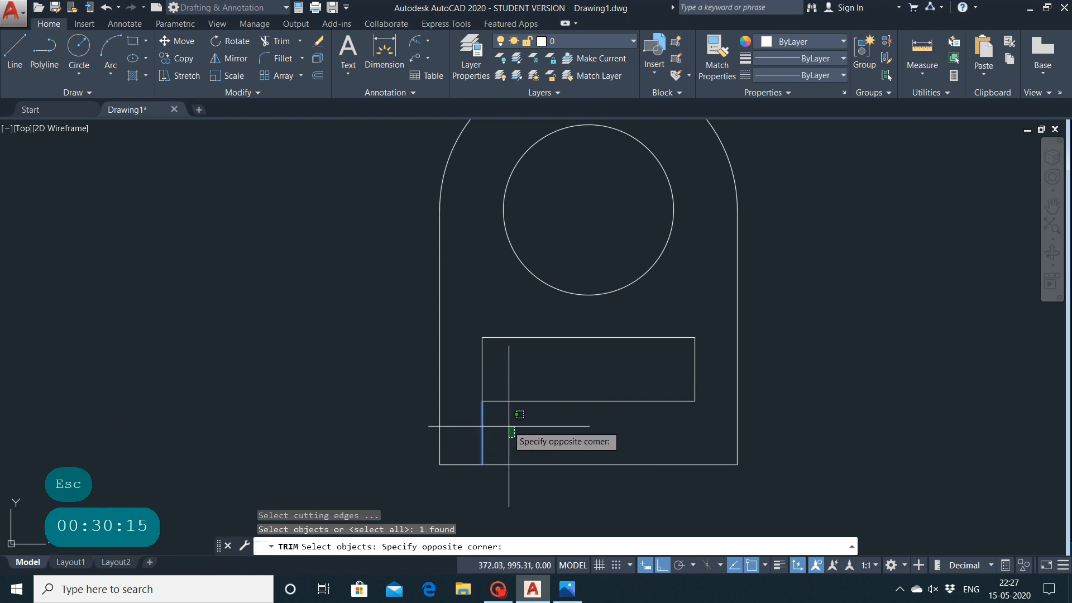
key("Delete")
key("Delete")
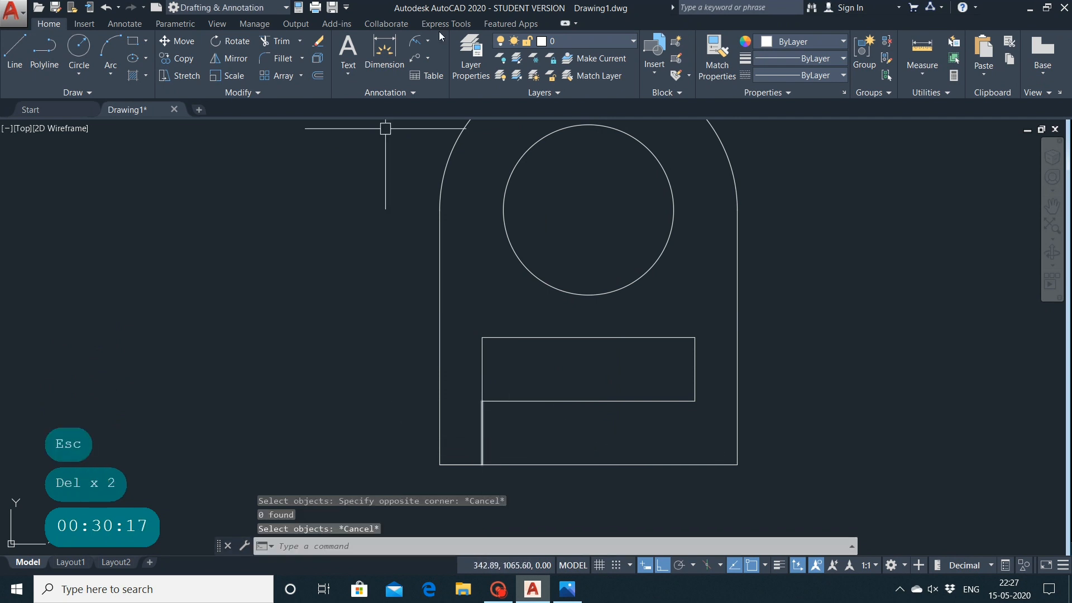
Try to trim the vertical construction line between the plate's bottom edge and the cut-out, using all objects as cutting edges
left_click(278, 41)
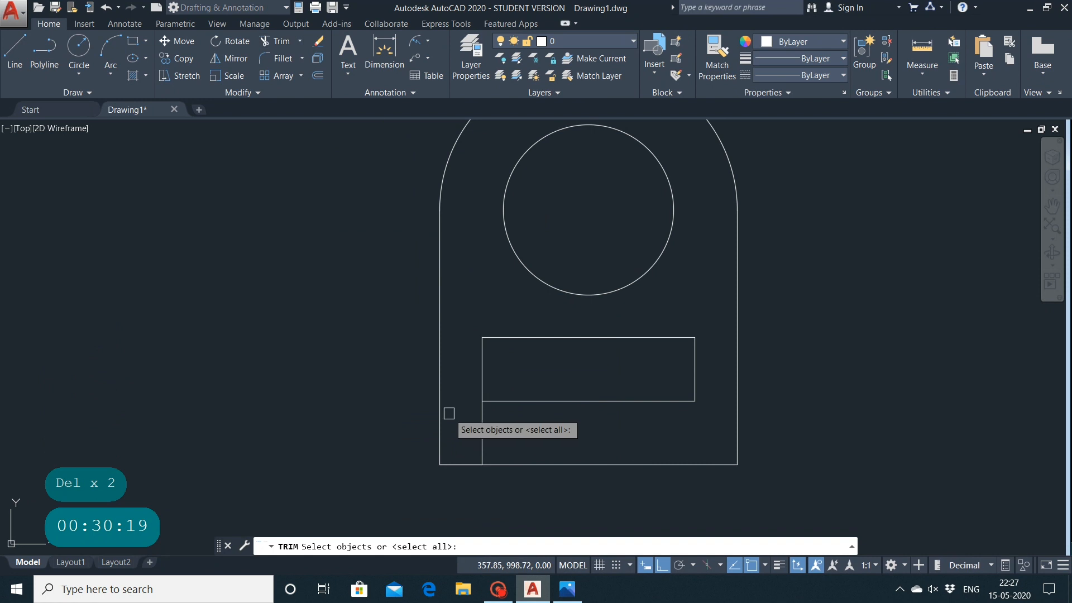
key("Return")
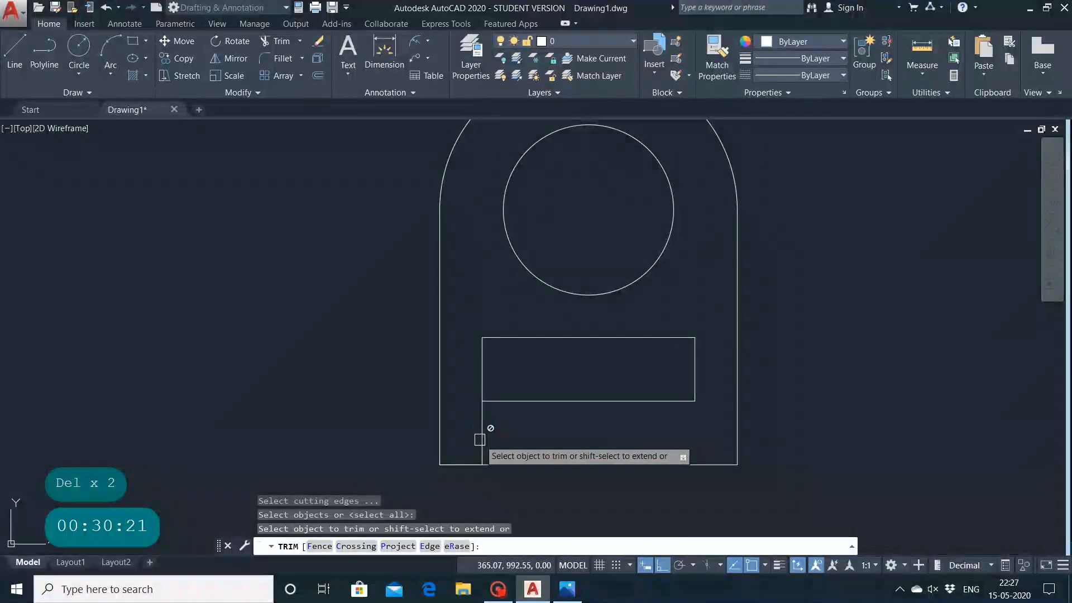
left_click(480, 440)
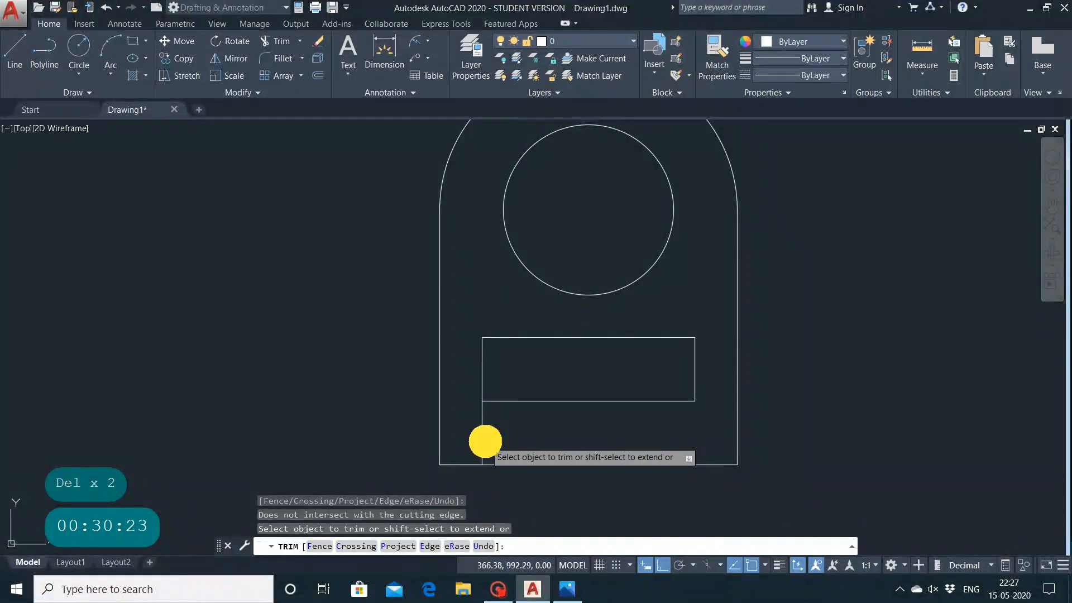
key("Escape")
key("Escape")
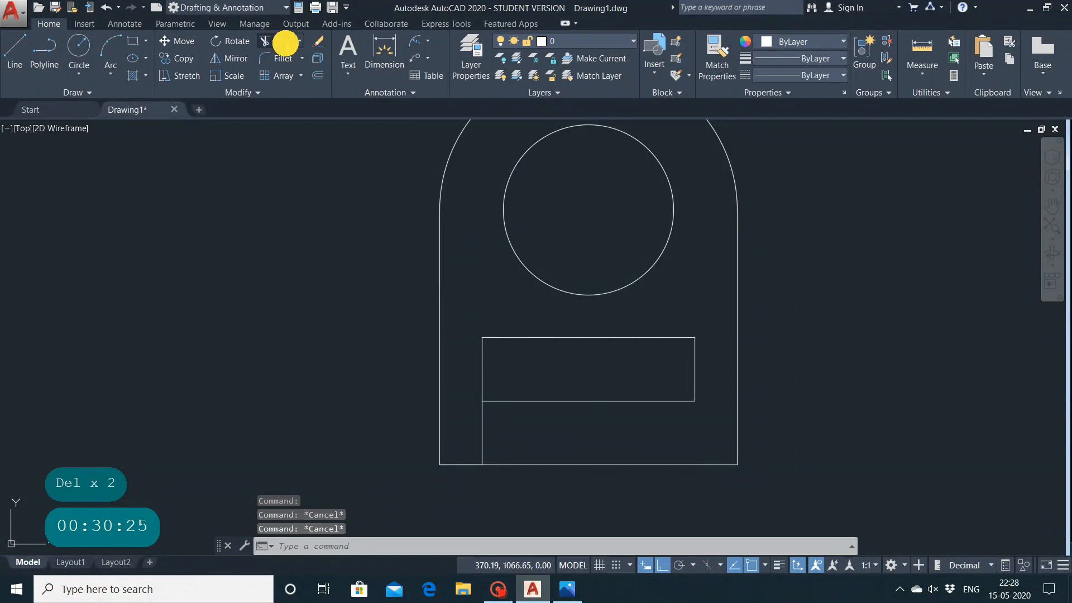
left_click(285, 42)
key("Return")
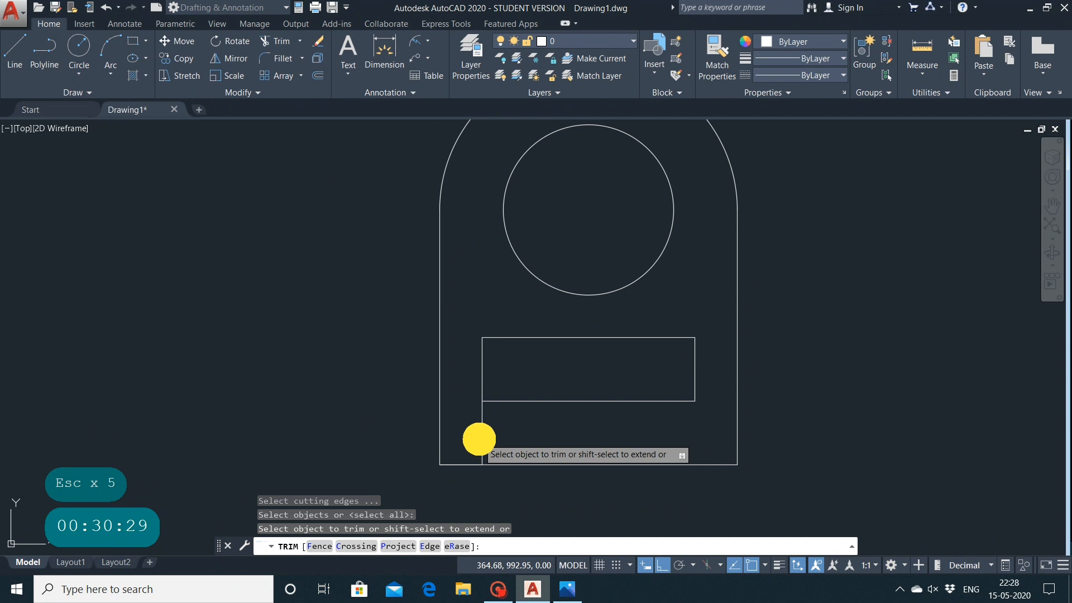
left_click(479, 439)
key("Return")
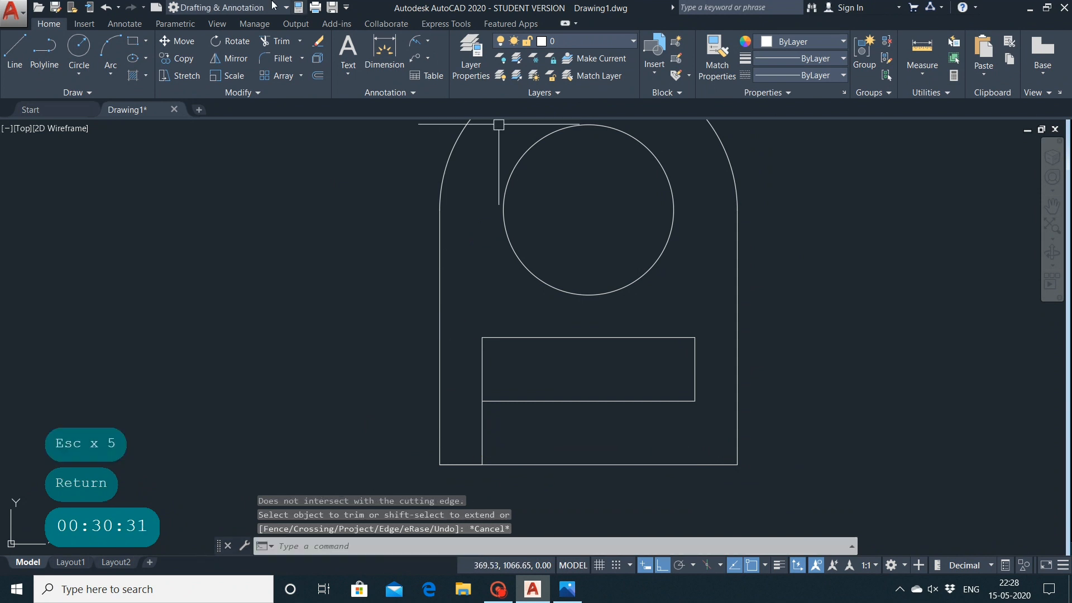
Erase the vertical construction line between the plate's bottom edge and the cut-out's lower-left corner
left_click(319, 44)
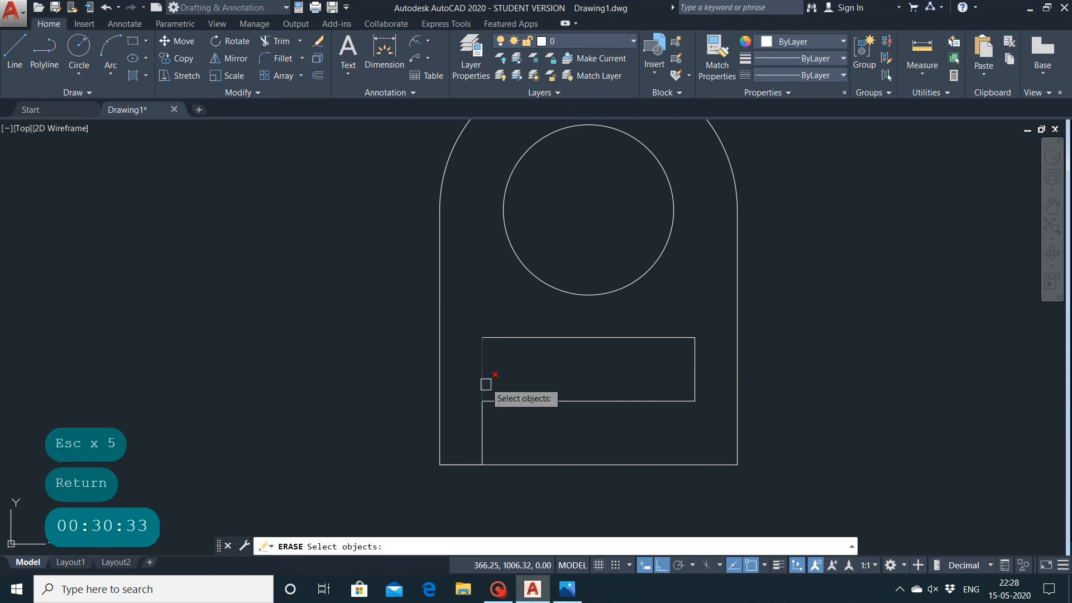
left_click(483, 433)
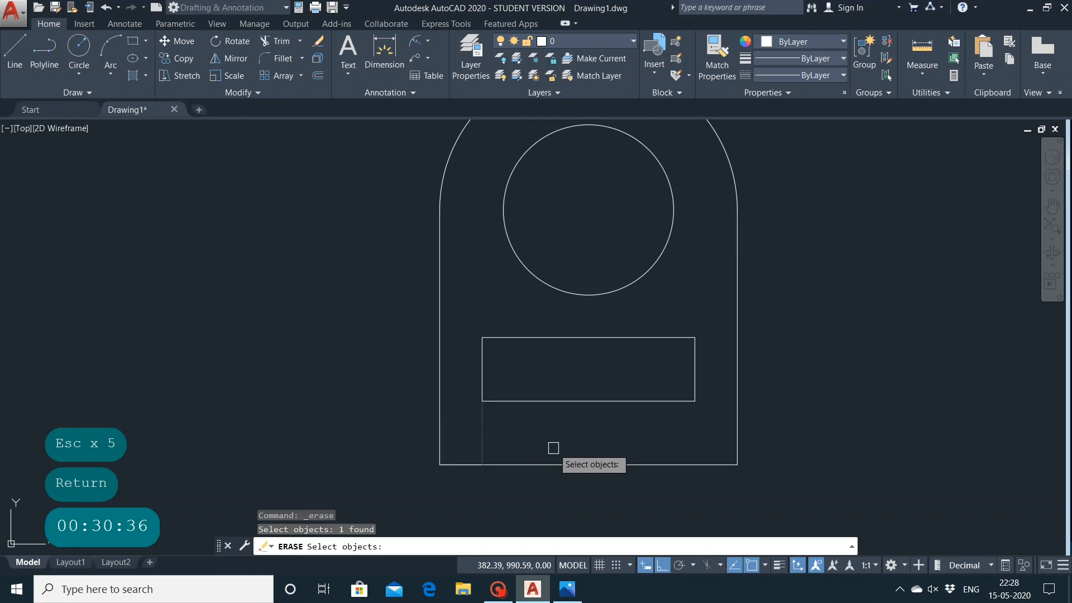
key("Escape")
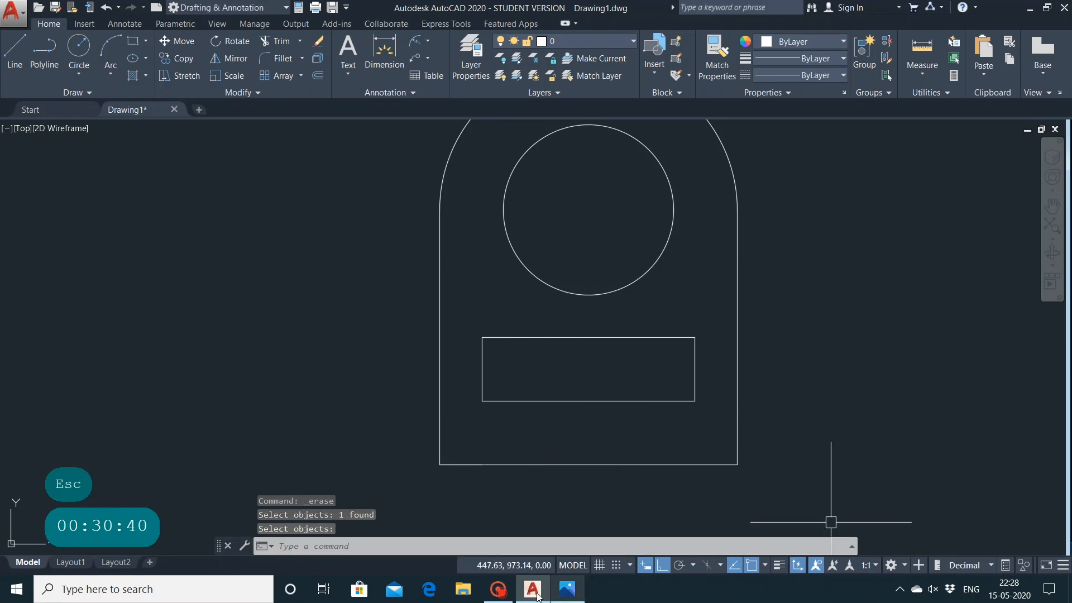
Check the dimensions in the reference image, and inspect the short line along the plate's bottom edge
left_click(568, 597)
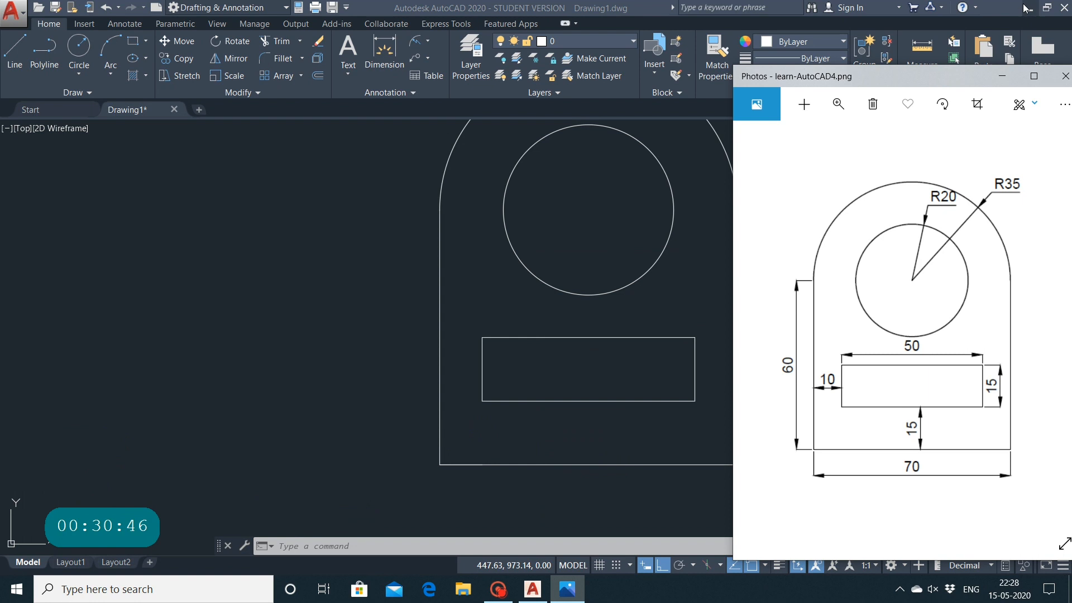
left_click(410, 61)
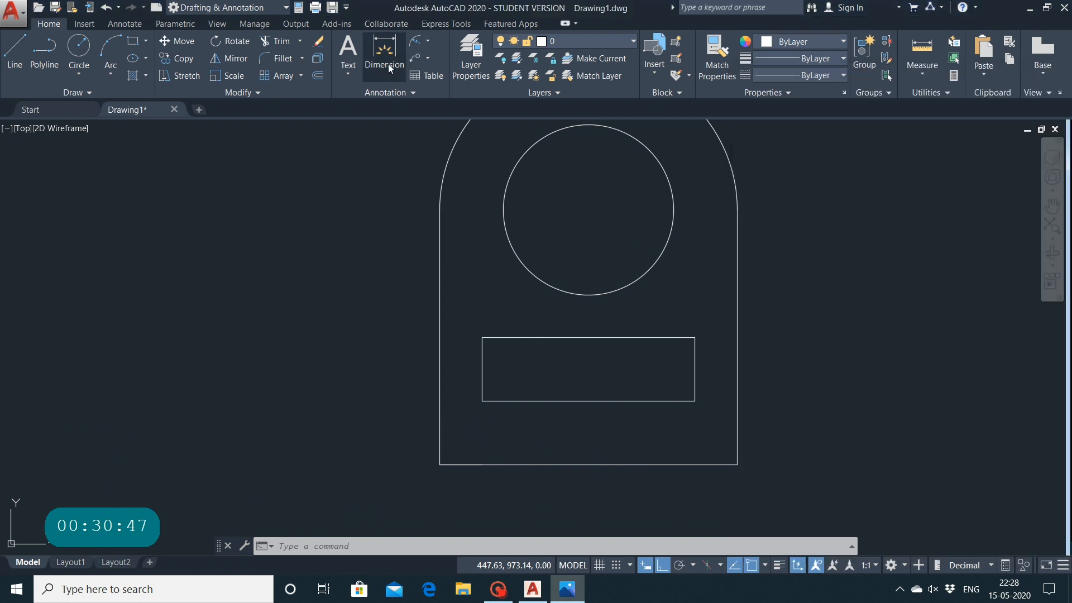
left_click(441, 463)
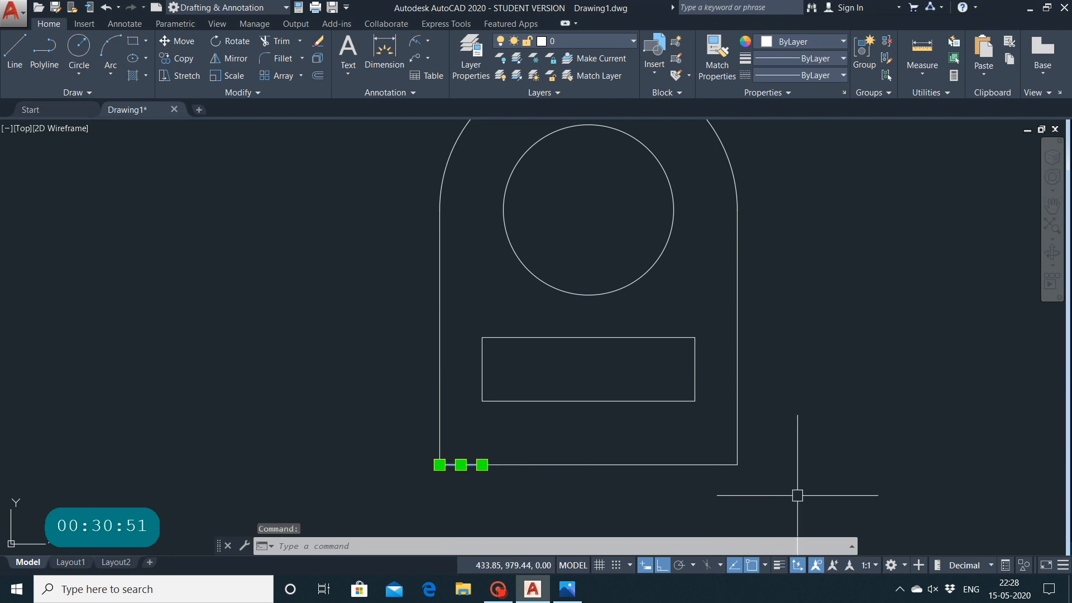
key("Escape")
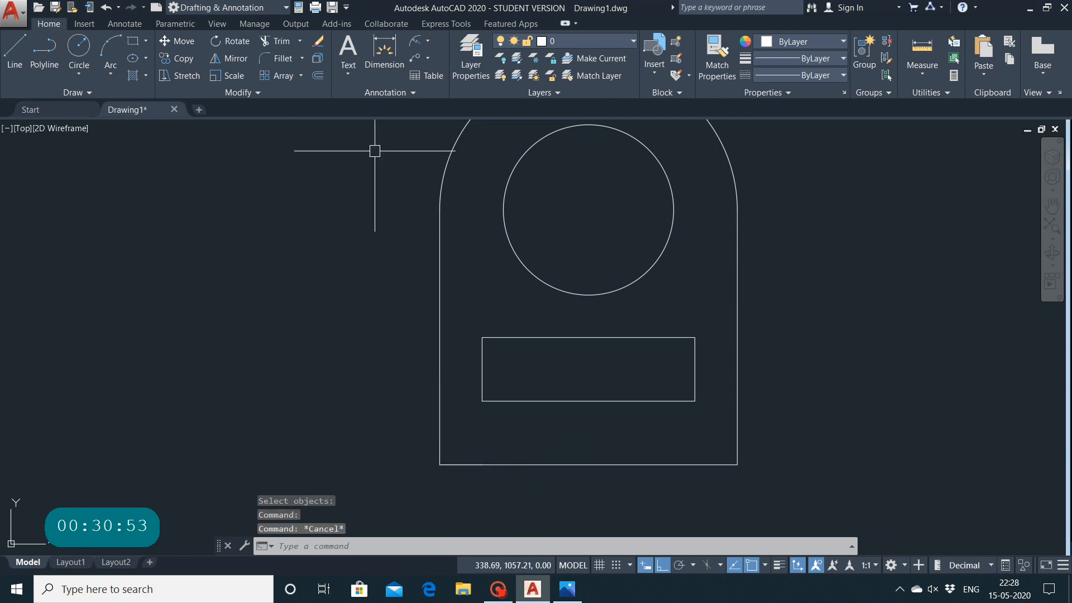
Dimension the plate's overall width between its two bottom corners, placing the dimension below the bottom edge
left_click(384, 51)
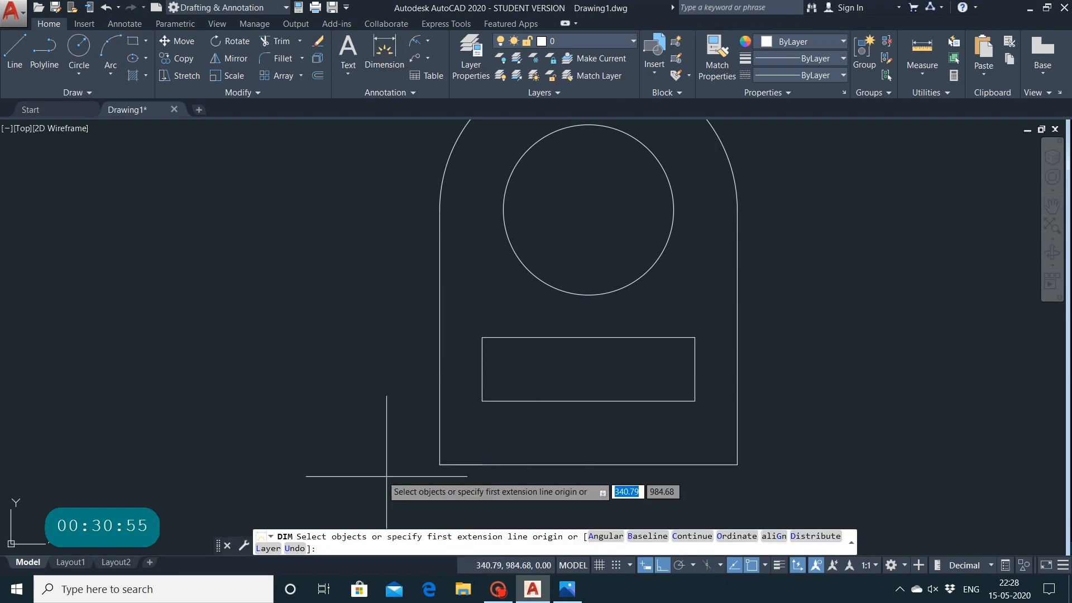
left_click(439, 465)
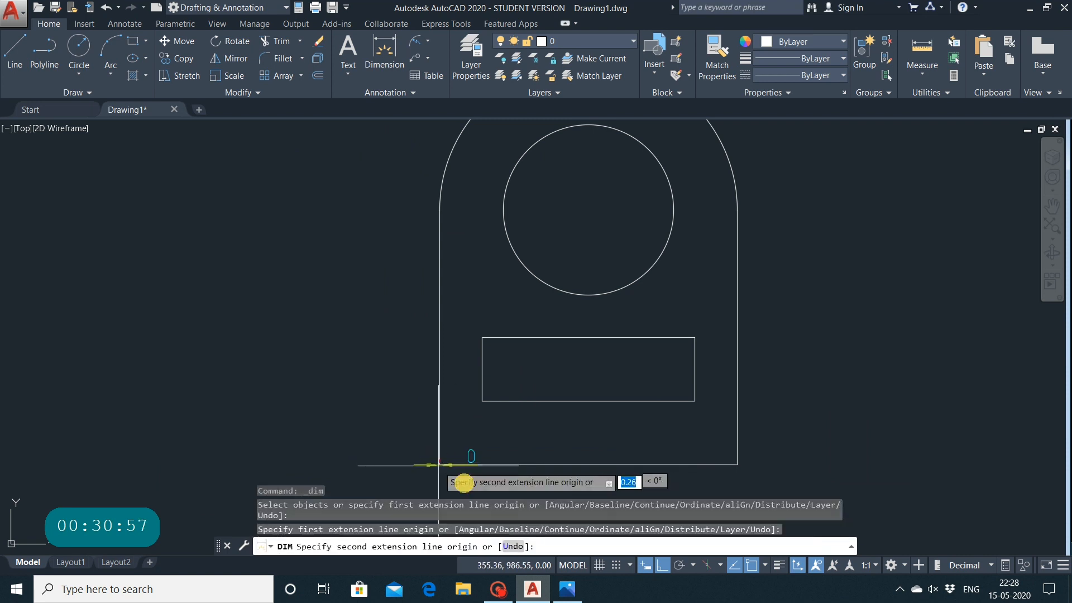
left_click(737, 467)
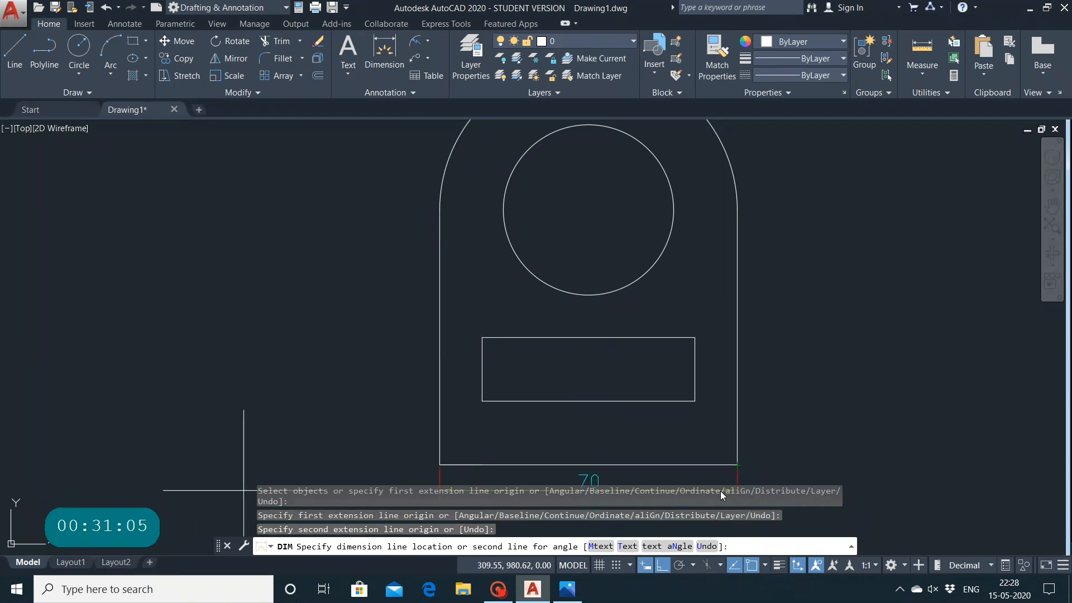
left_click(712, 507)
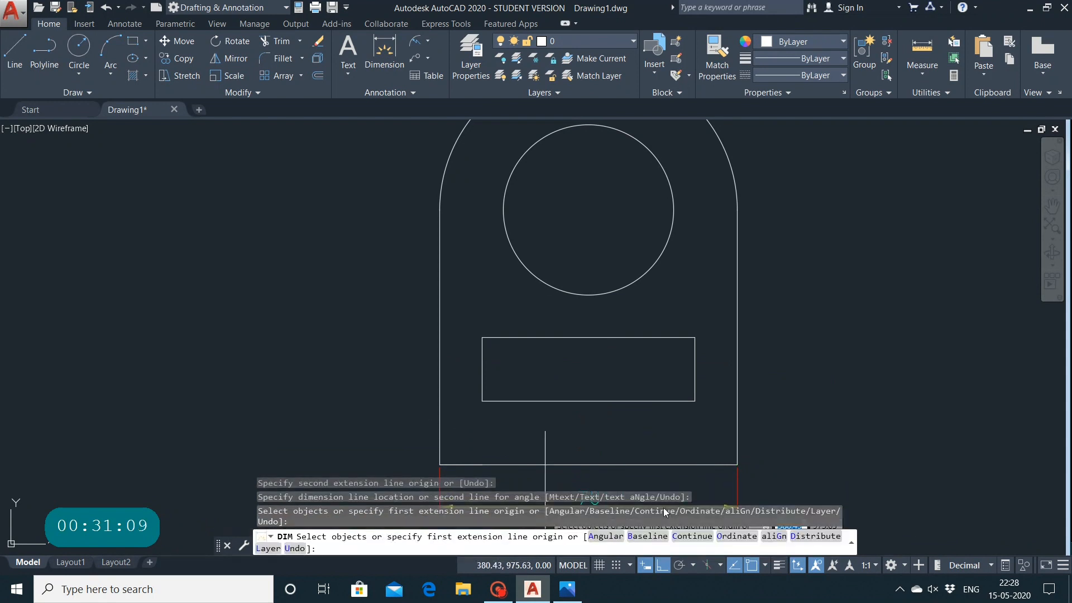
key("Return")
key("Escape")
key("Escape")
Dimension the rectangular cut-out's width below its lower edge and its height beside its right edge
type("dim")
key("Return")
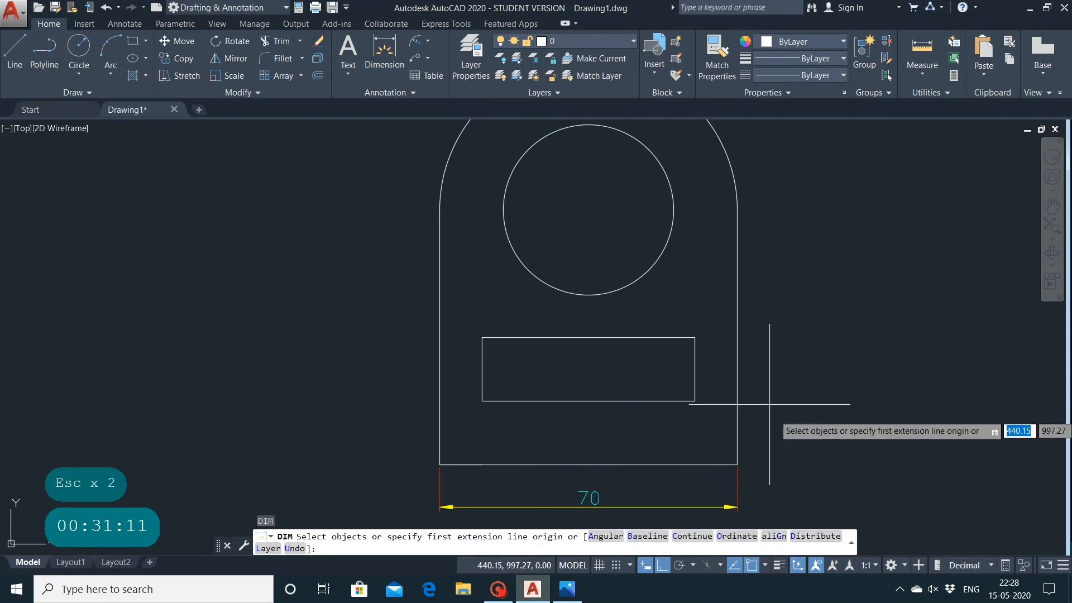
left_click(482, 401)
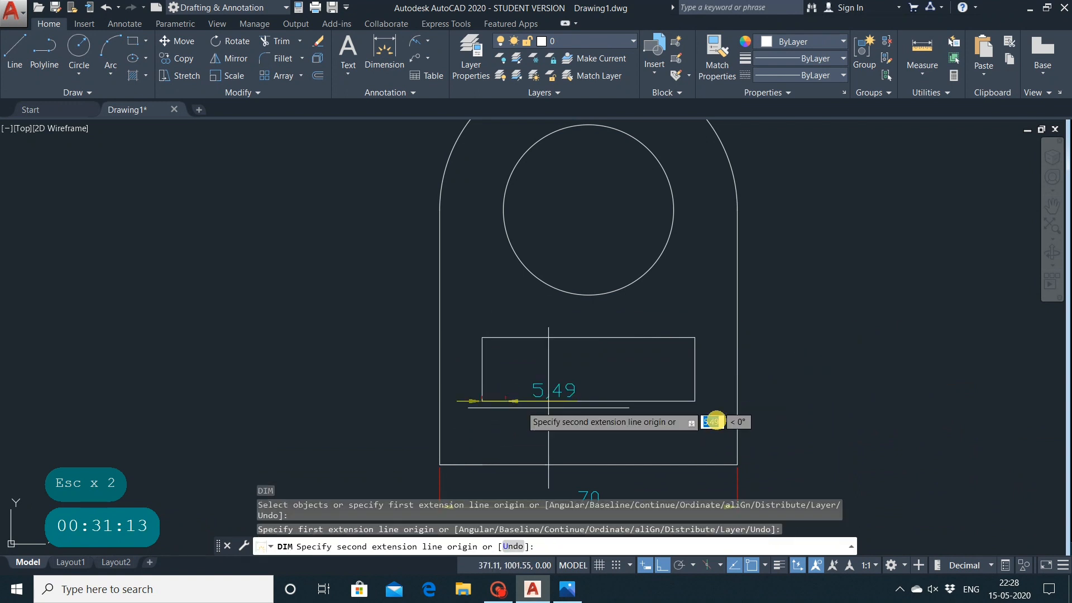
left_click(694, 401)
left_click(693, 432)
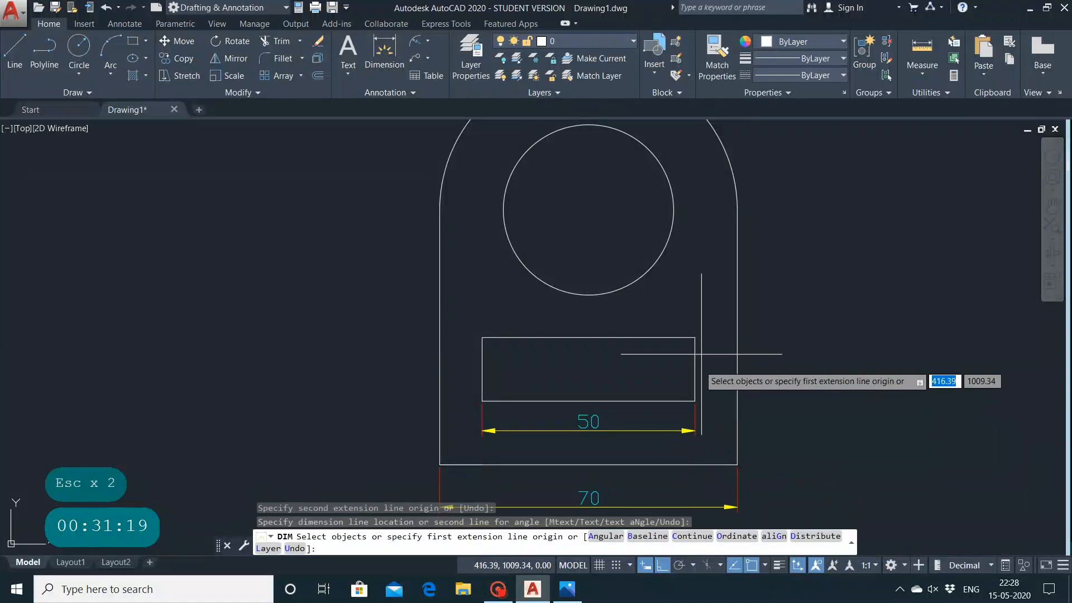
left_click(695, 337)
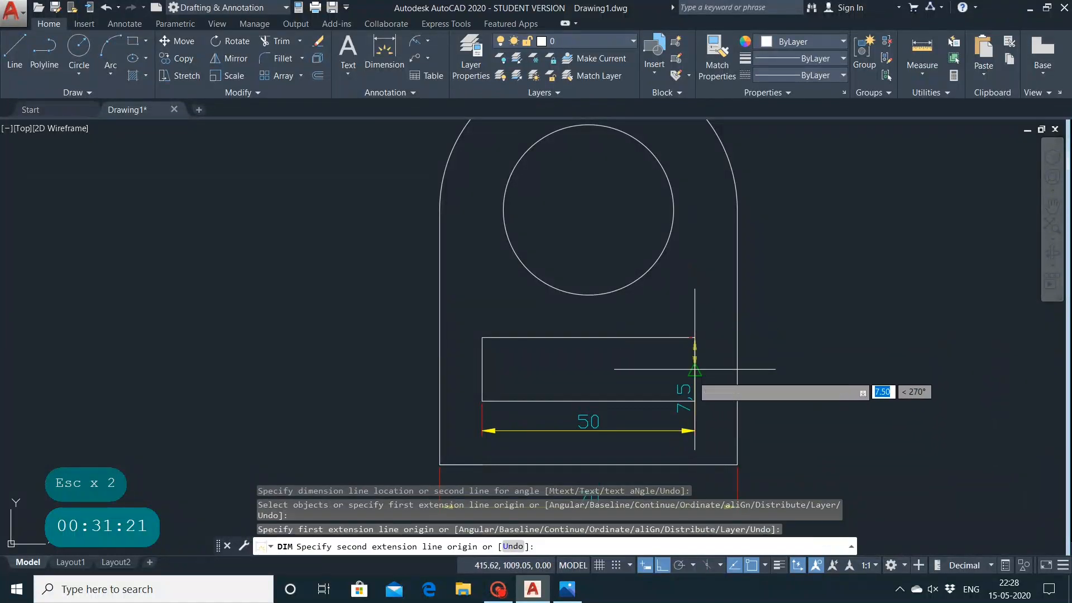
left_click(695, 401)
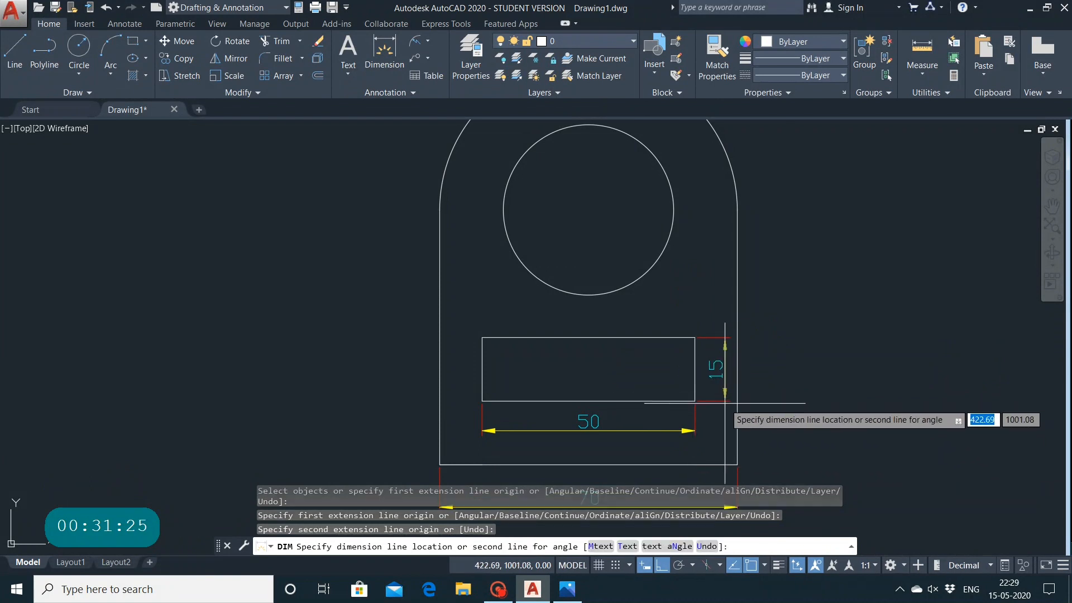
left_click(715, 403)
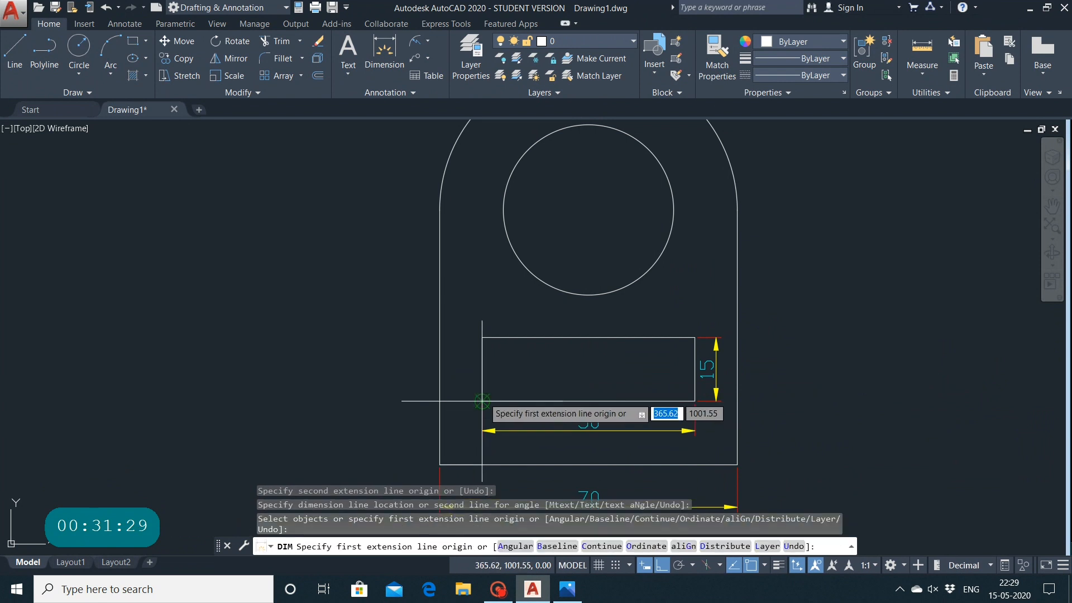
Dimension the horizontal distance from the plate's left edge to the cut-out, aligned with the cut-out's width dimension
left_click(481, 401)
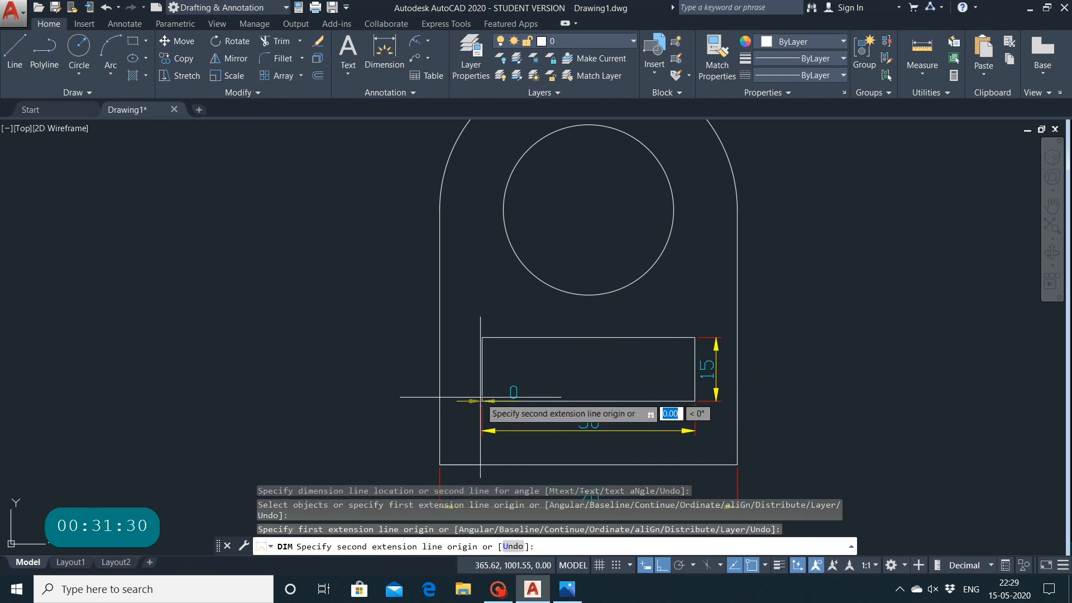
left_click(440, 401)
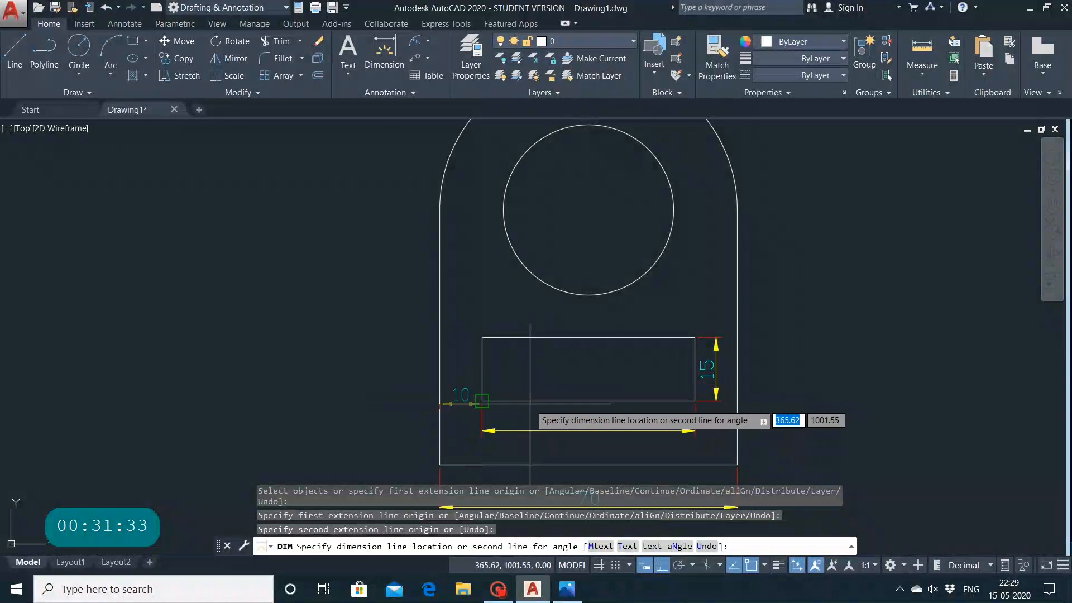
left_click(532, 430)
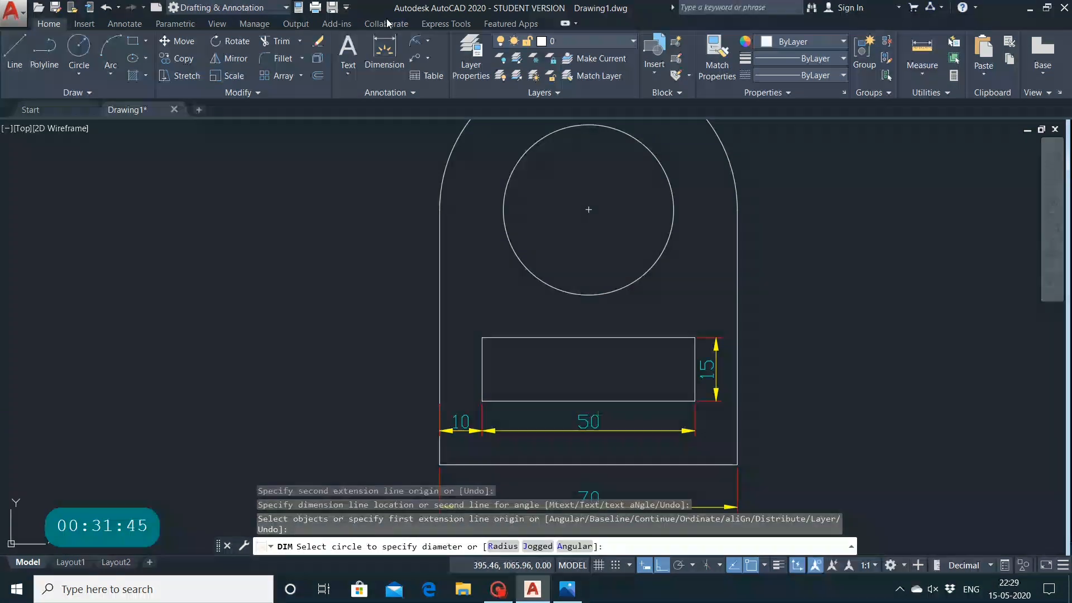
Add a radius dimension to the circular hole, with its text placed inside the circle
left_click(428, 41)
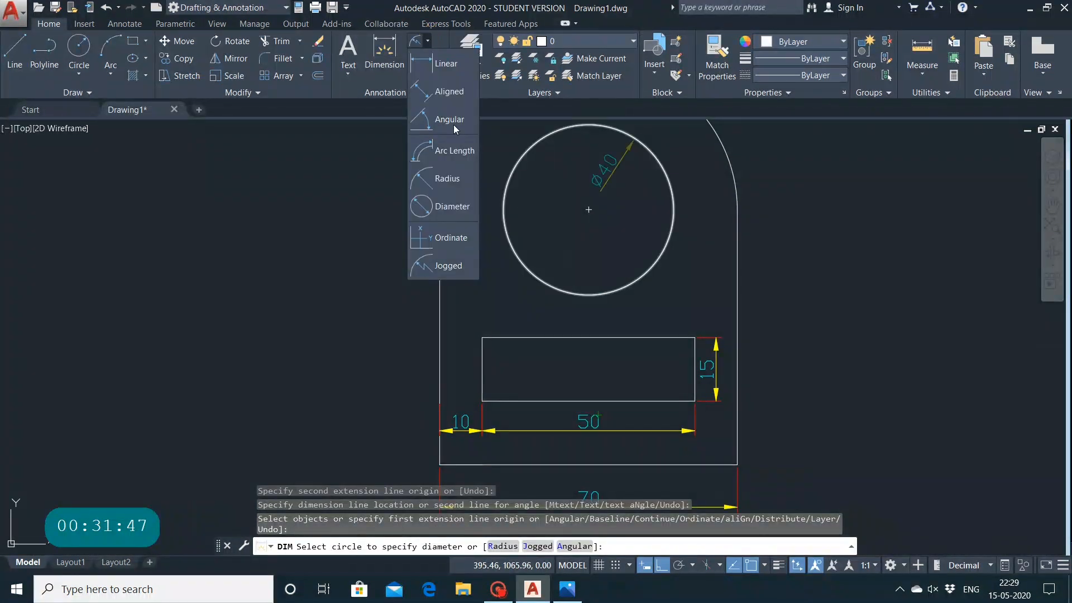
left_click(454, 177)
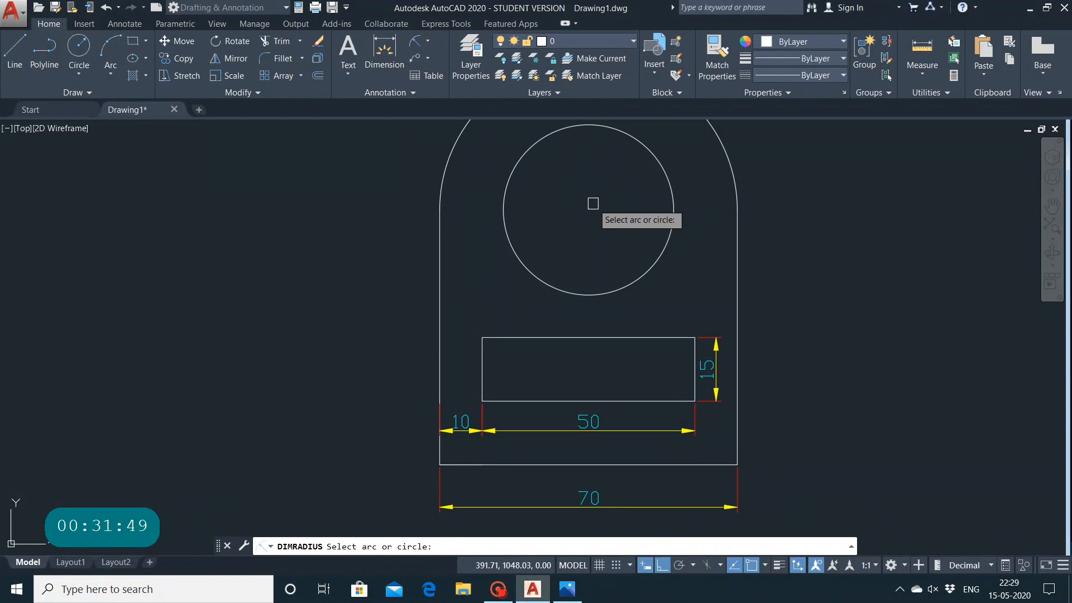
middle_click_drag(592, 204, 531, 263)
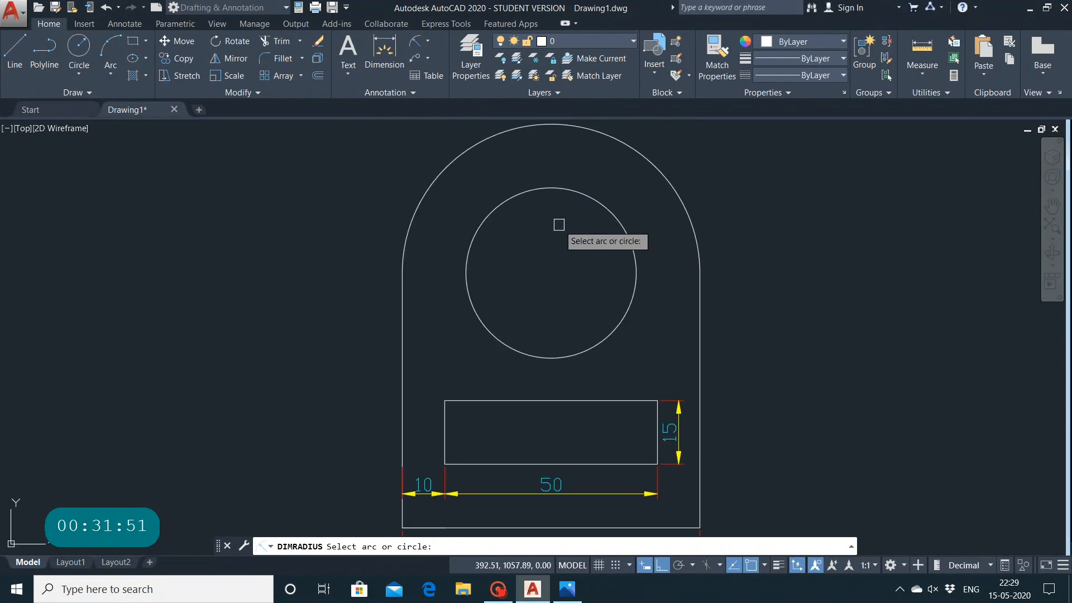
left_click(558, 192)
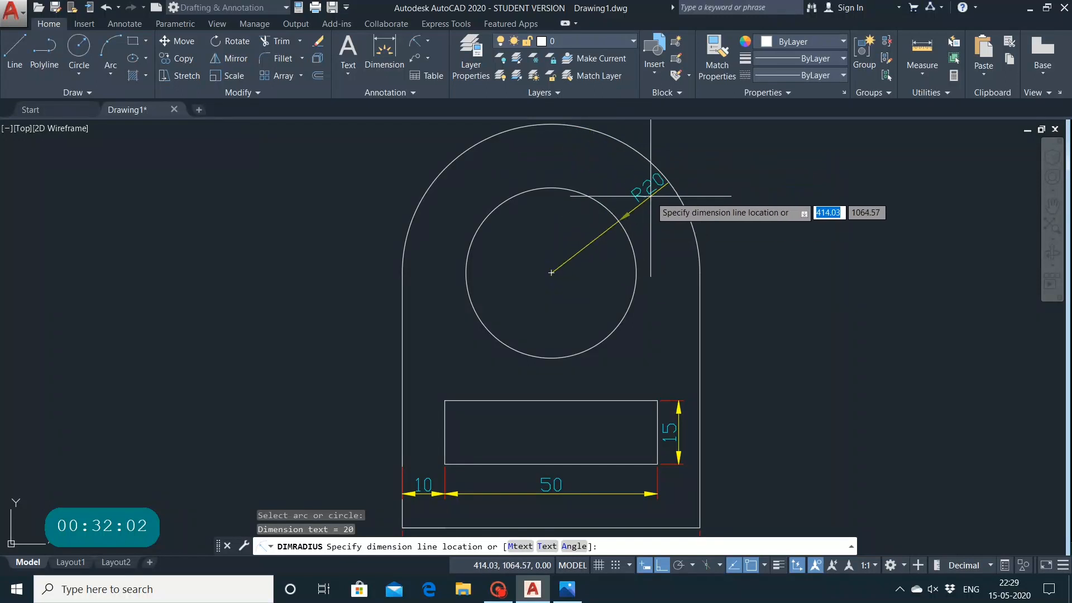
left_click(577, 242)
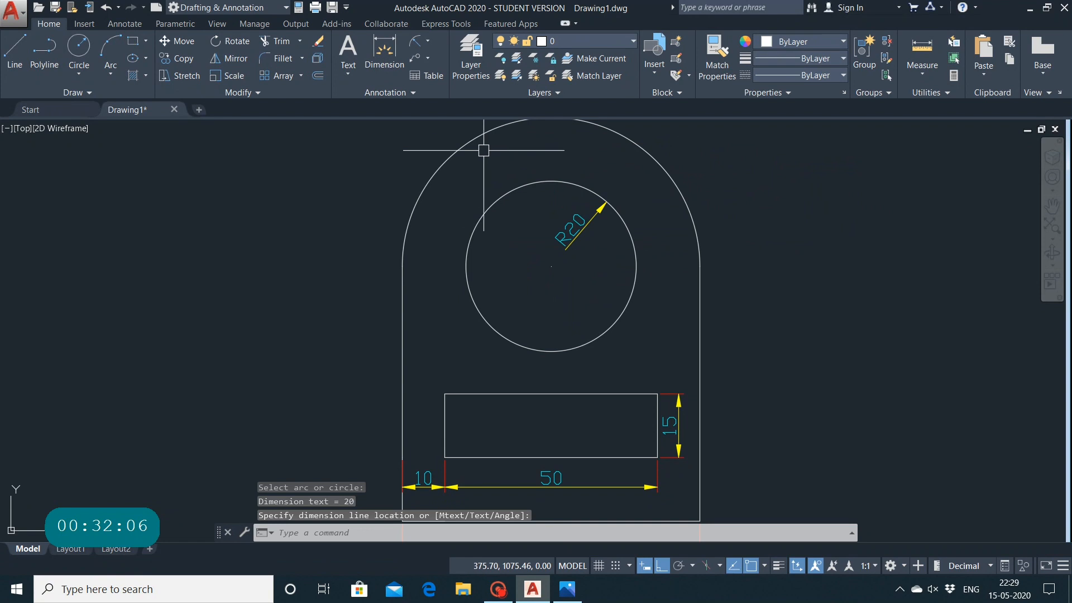
Add a radius dimension to the plate's top arc, placed between the arc and the hole
key("Return")
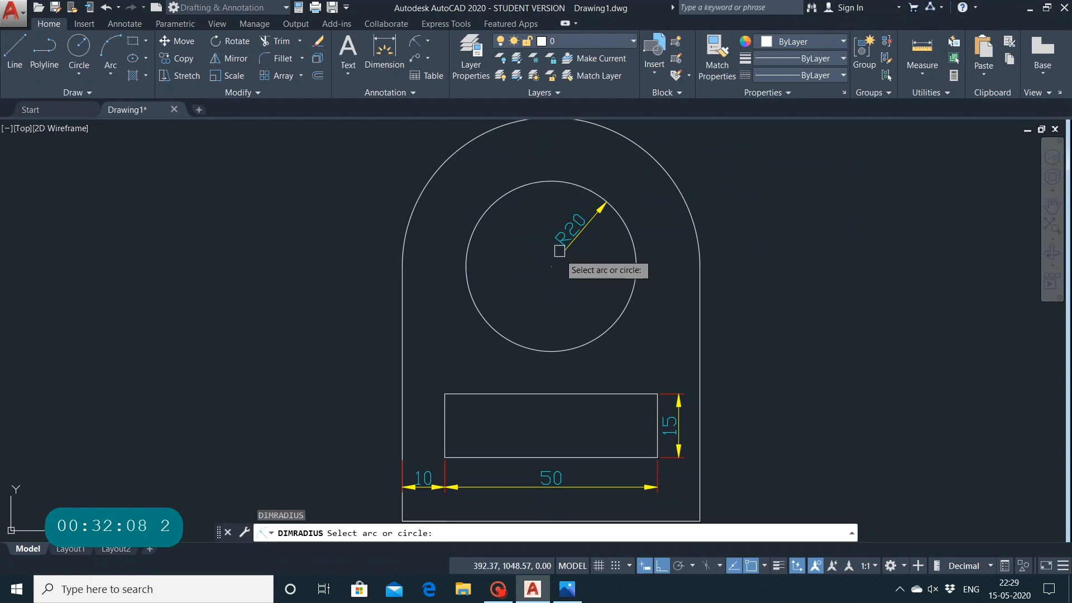
left_click(578, 120)
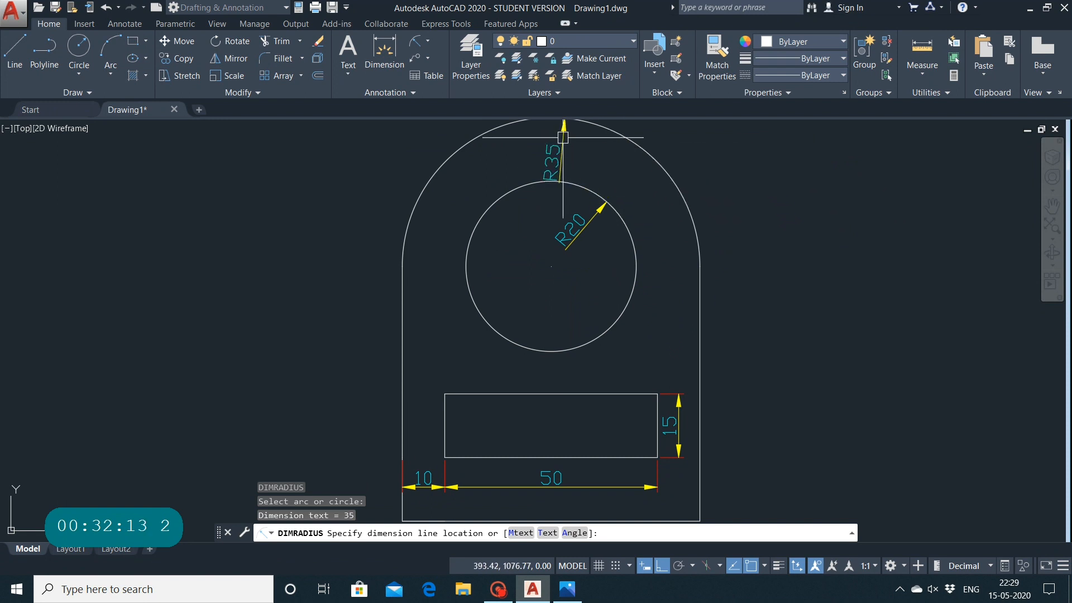
left_click(565, 136)
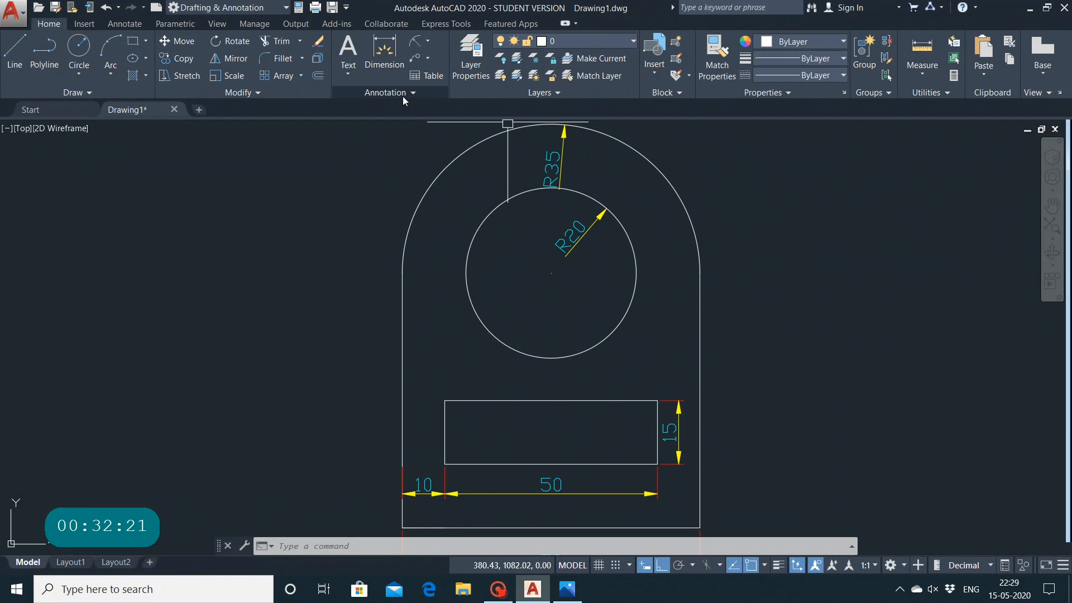
Review the ISO-25 dimension style's fit, text and primary unit settings, and close the style manager without altering them
type("d")
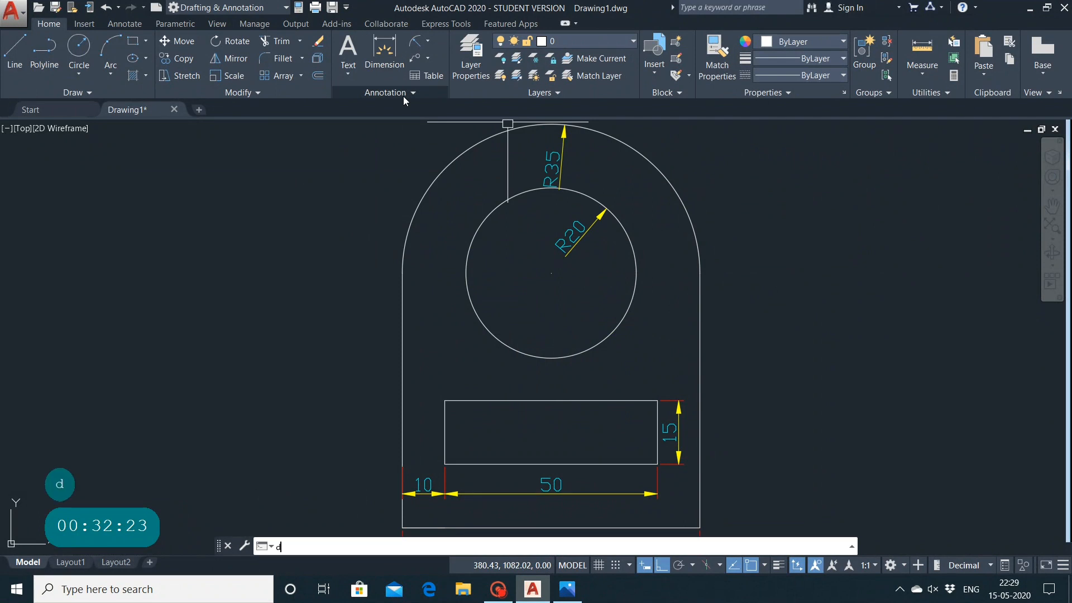
key("Return")
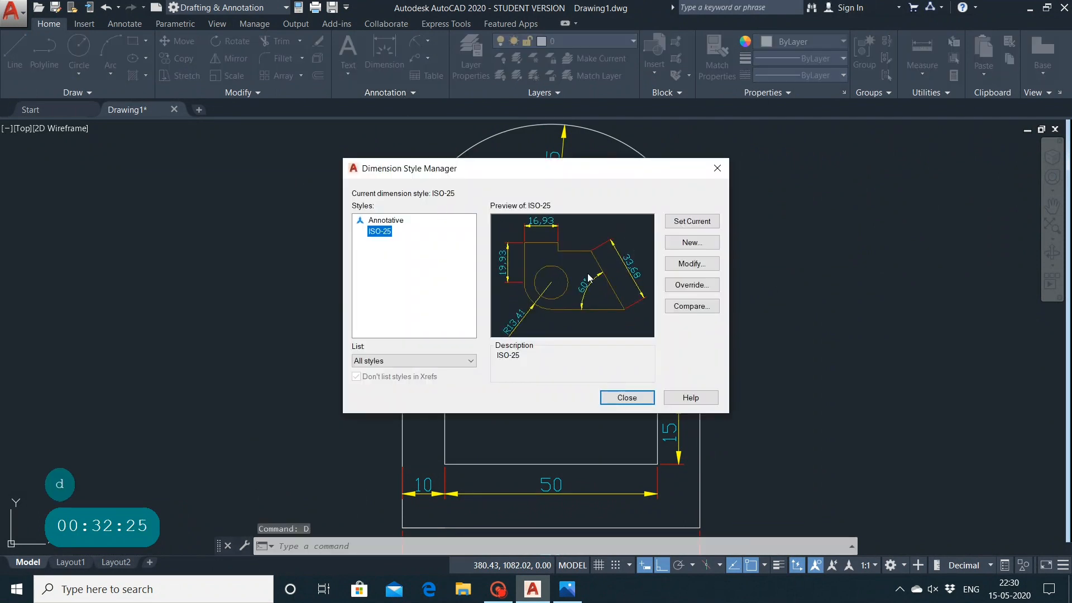
left_click(689, 268)
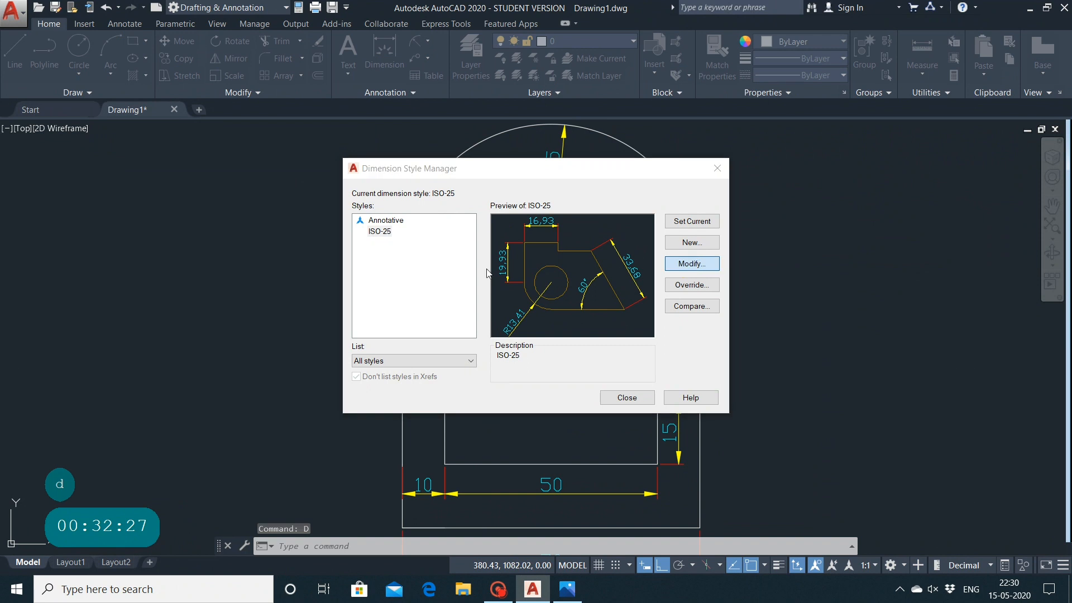
left_click(468, 142)
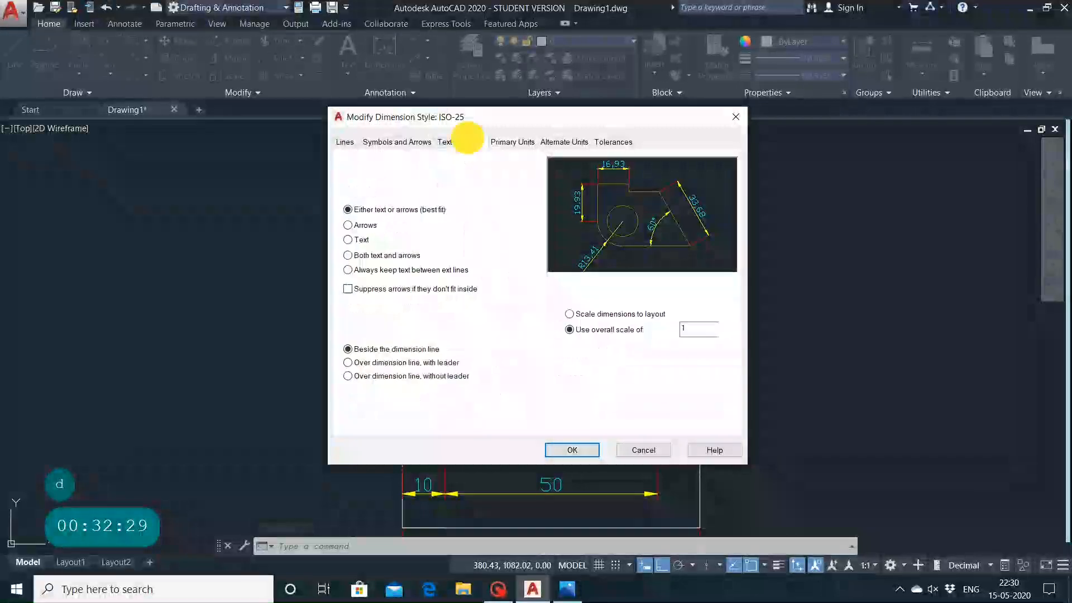
left_click(445, 142)
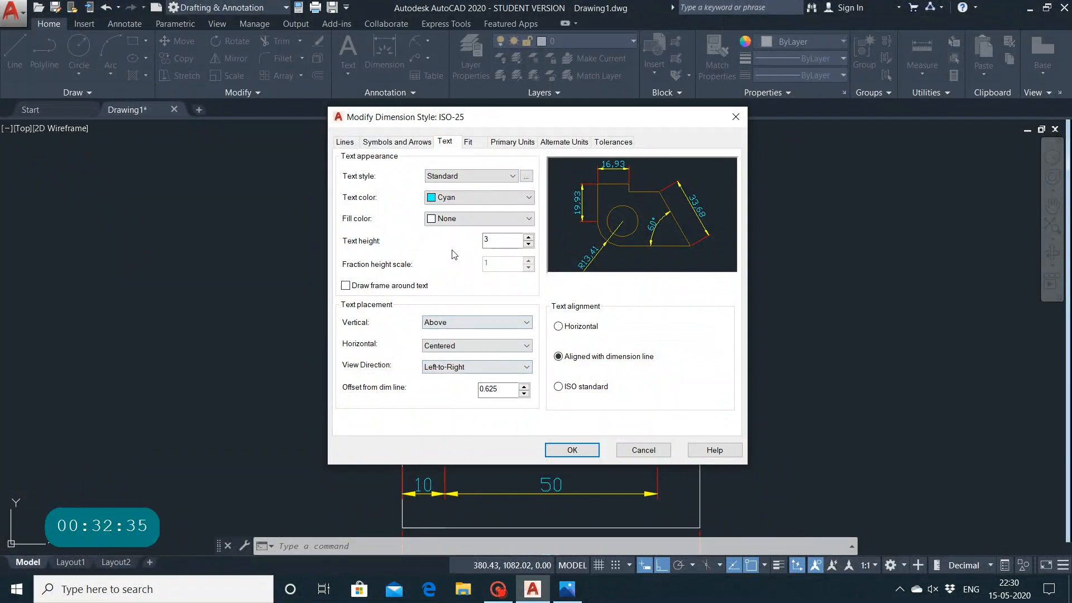
left_click(509, 142)
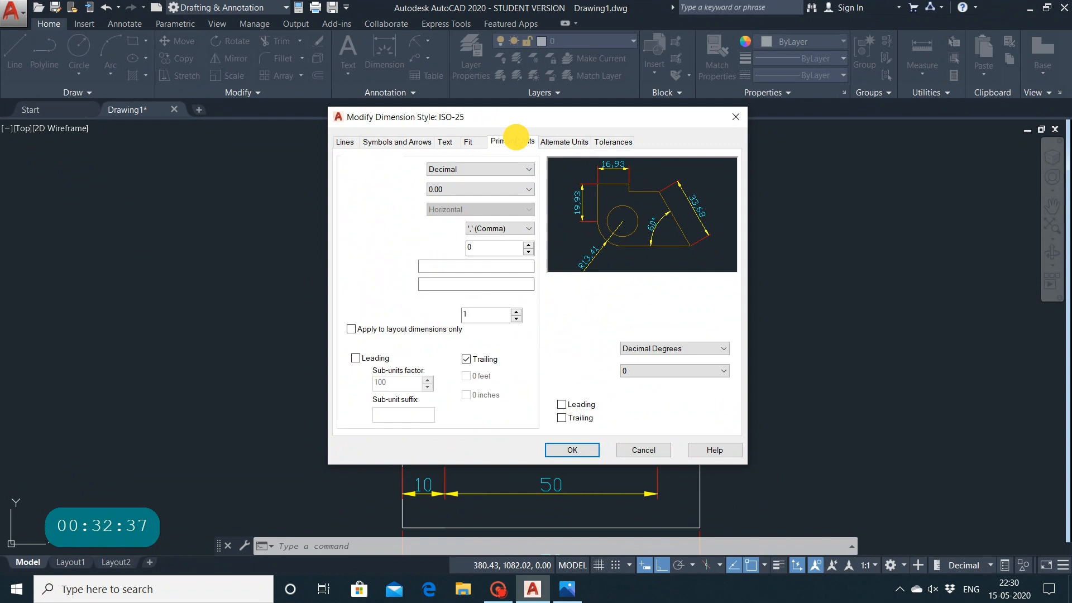
left_click(469, 141)
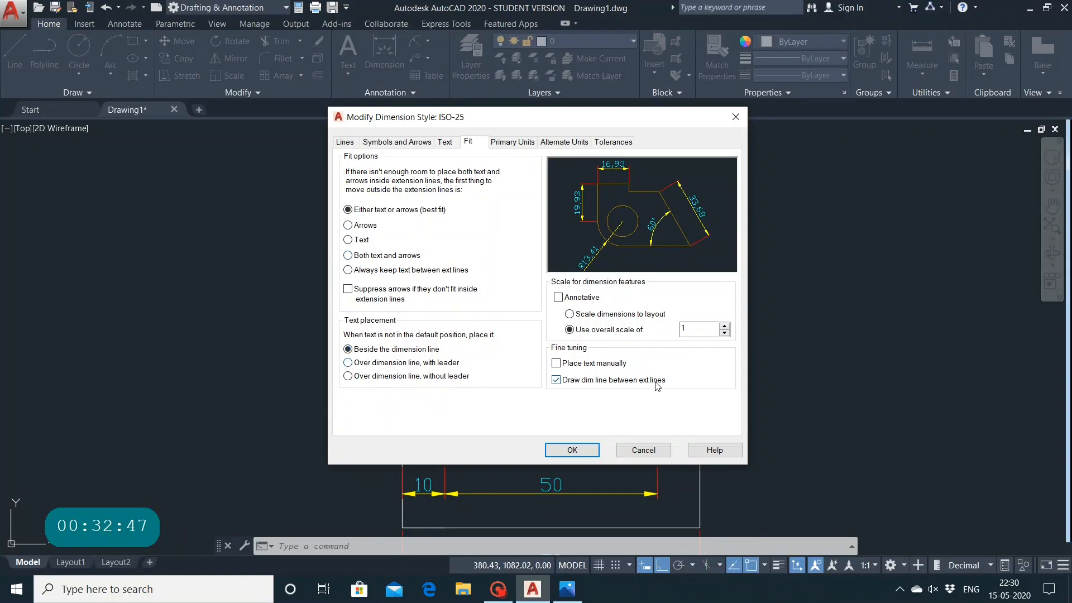
left_click(585, 453)
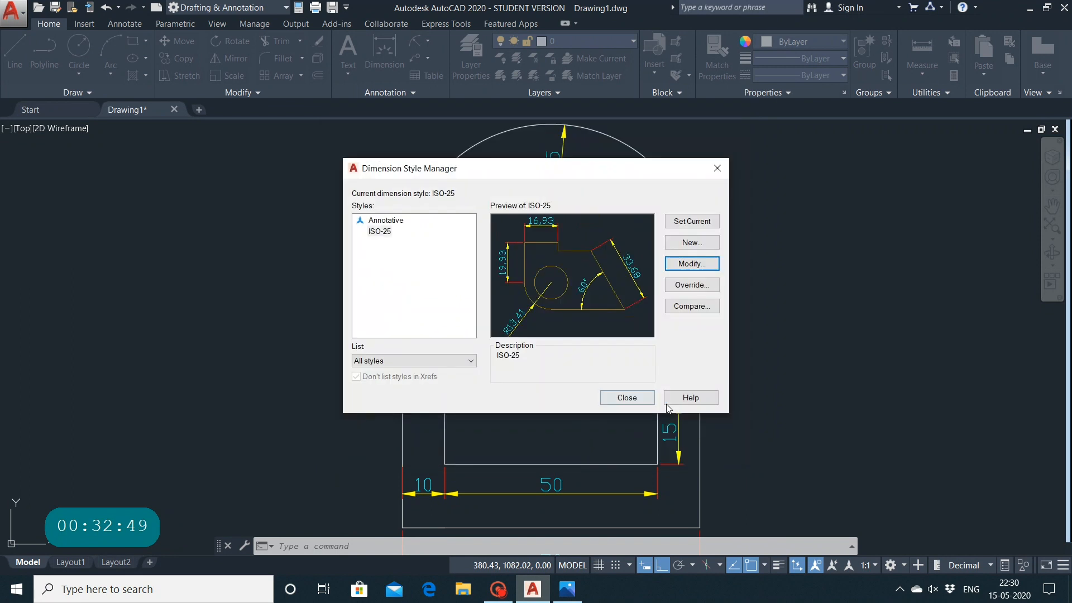
left_click(717, 168)
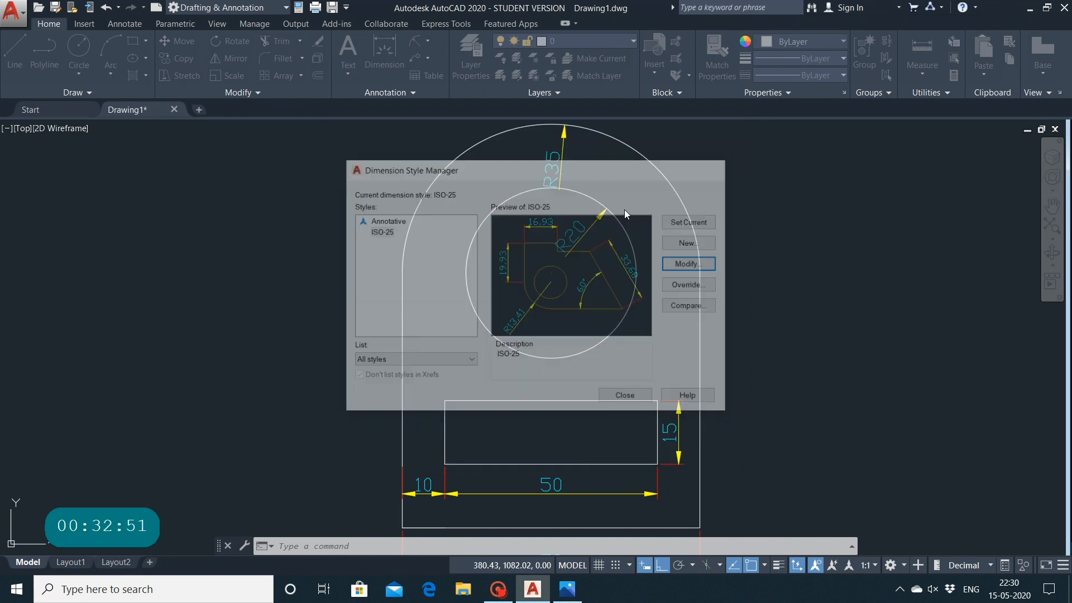
Try stretching the R20 dimension's centre point horizontally outside the plate, and return it to the circle's centre
left_click(565, 259)
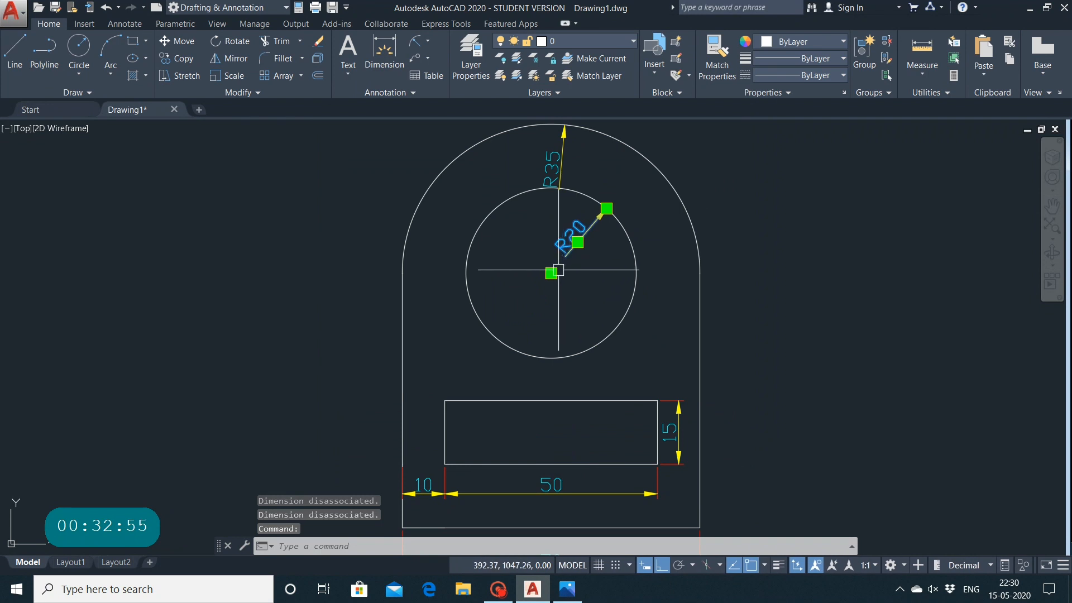
left_click(552, 272)
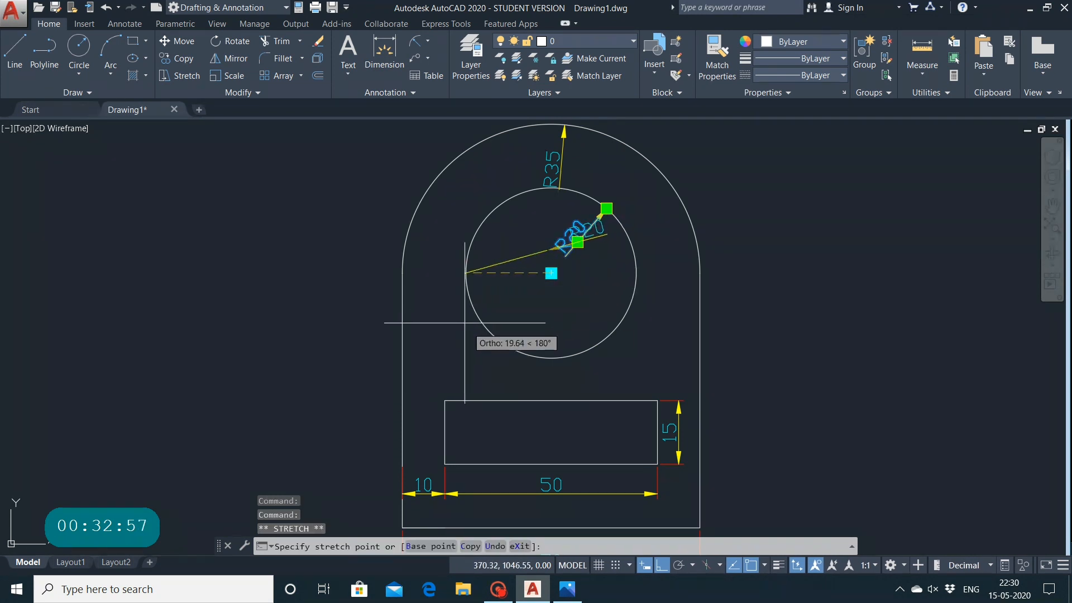
left_click(287, 292)
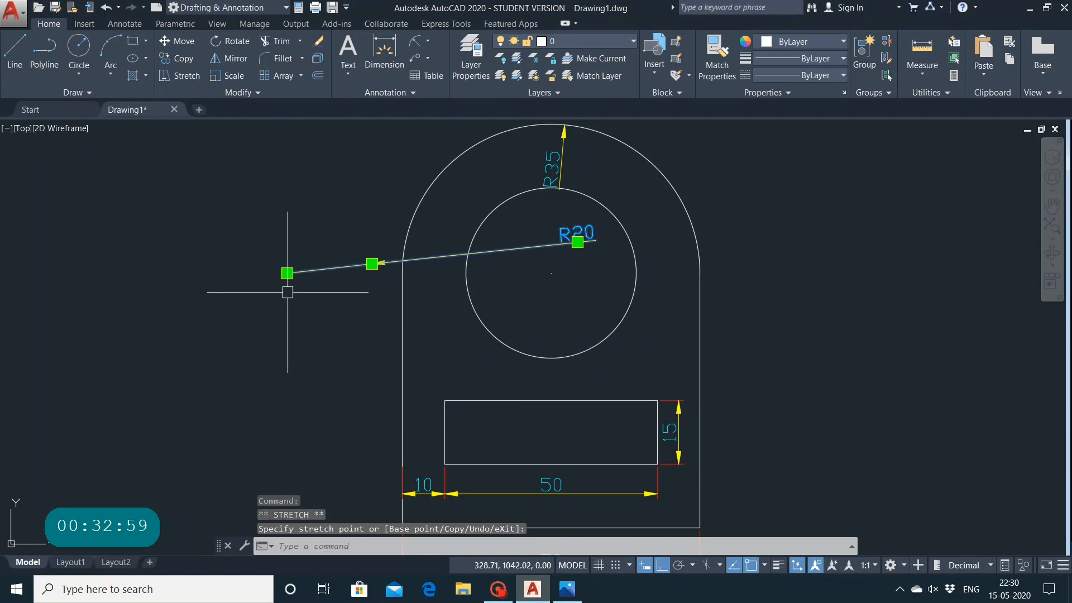
key("Escape")
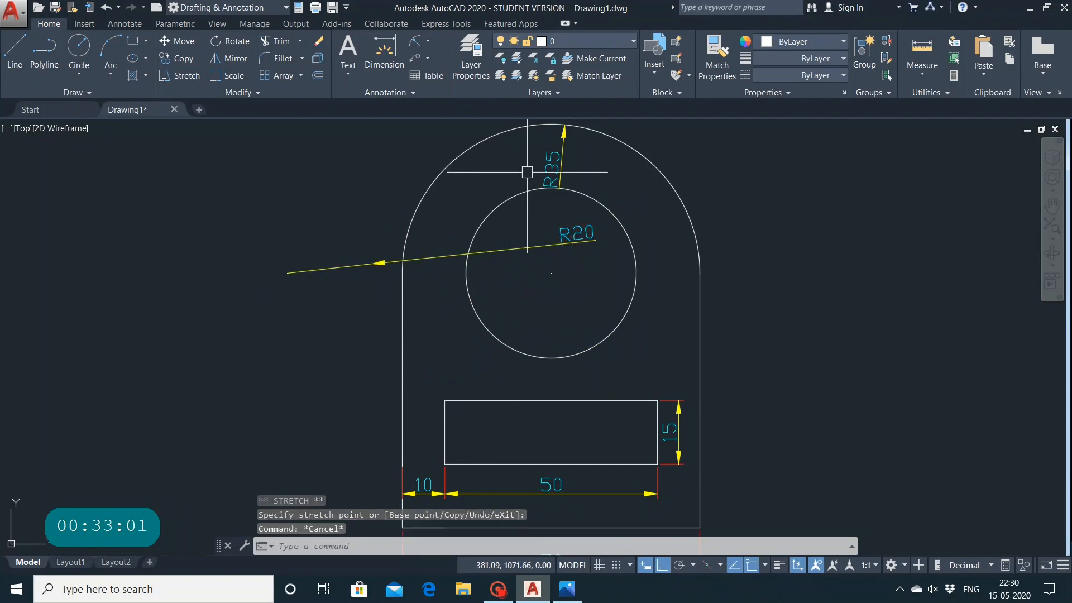
left_click(327, 267)
left_click(287, 273)
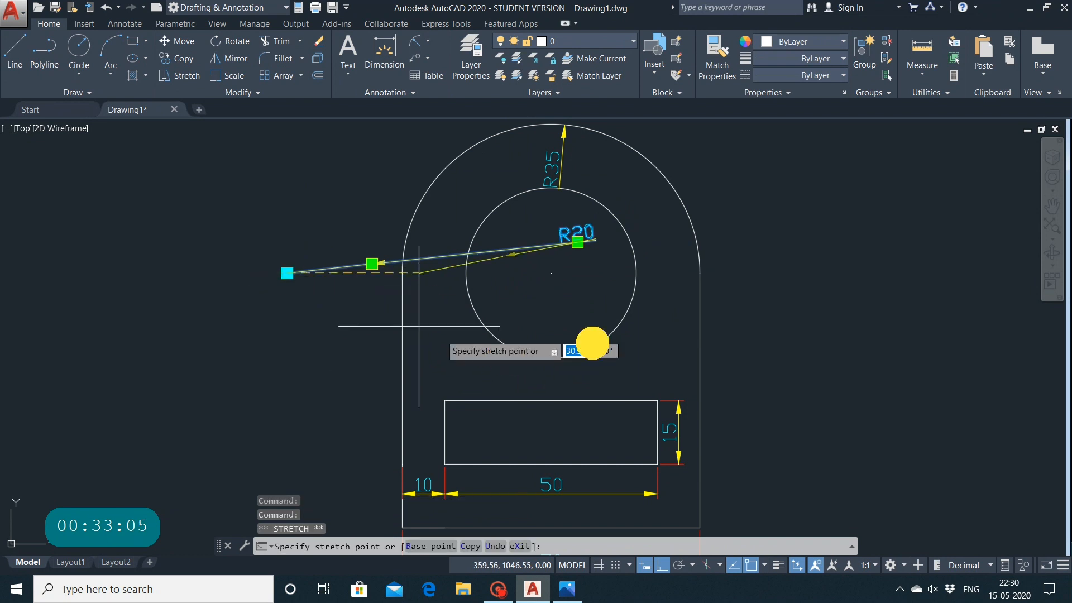
left_click(546, 275)
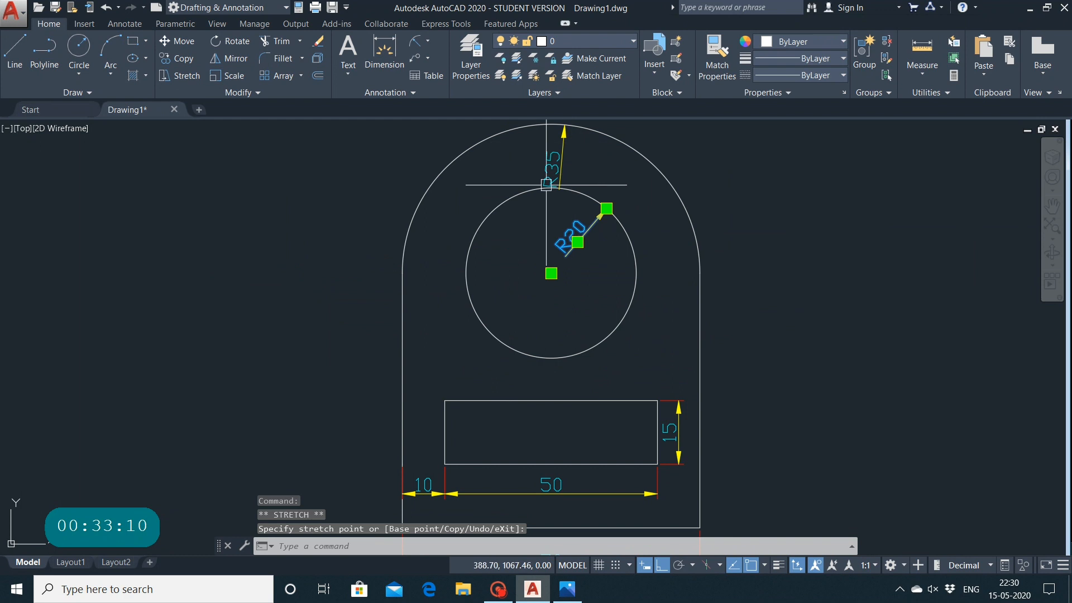
Move the R35 dimension's text inside the hole, close to the circle's centre, and clear the selection
left_click(554, 172)
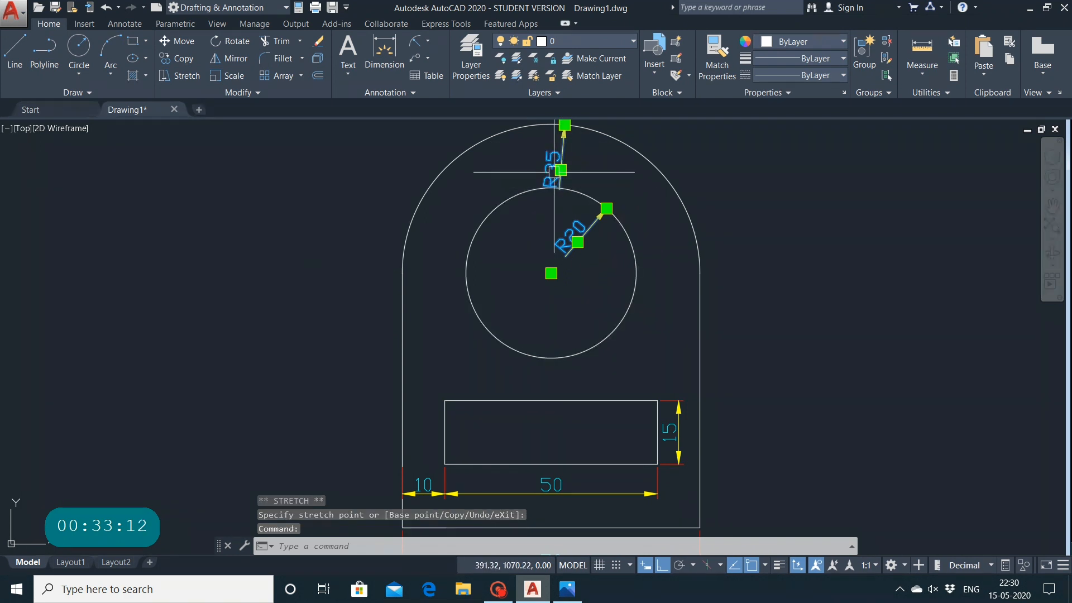
left_click_drag(561, 170, 548, 271)
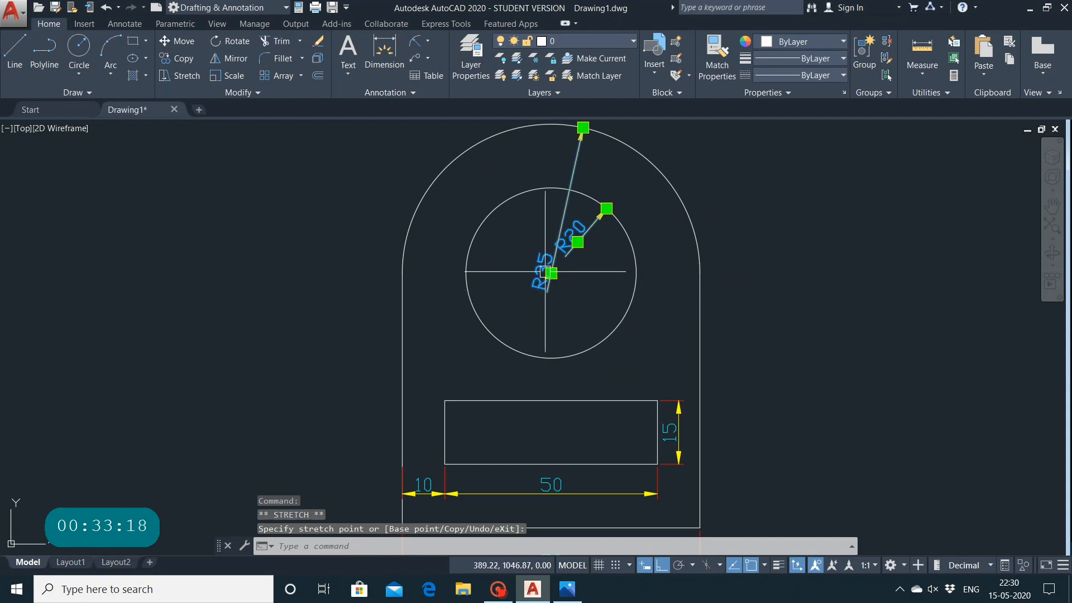
key("Escape")
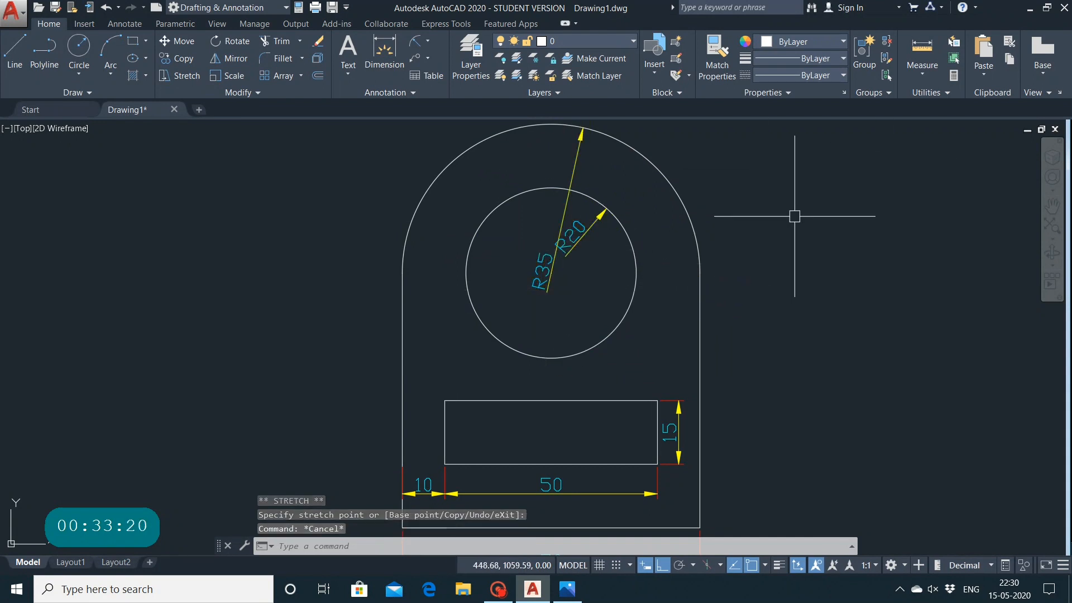
scroll(604, 249, "down", 2)
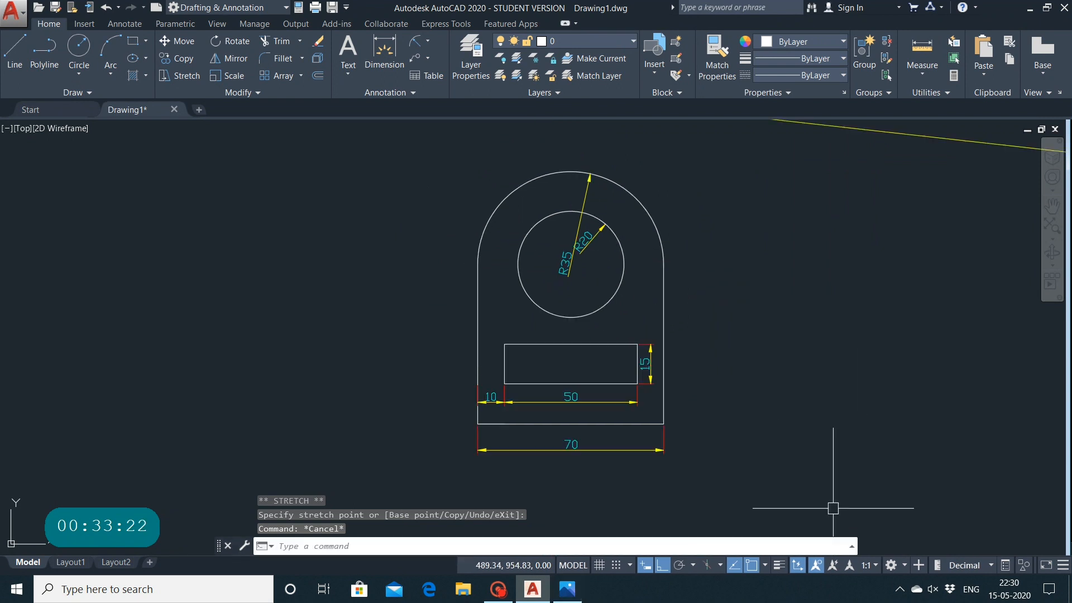
left_click(982, 143)
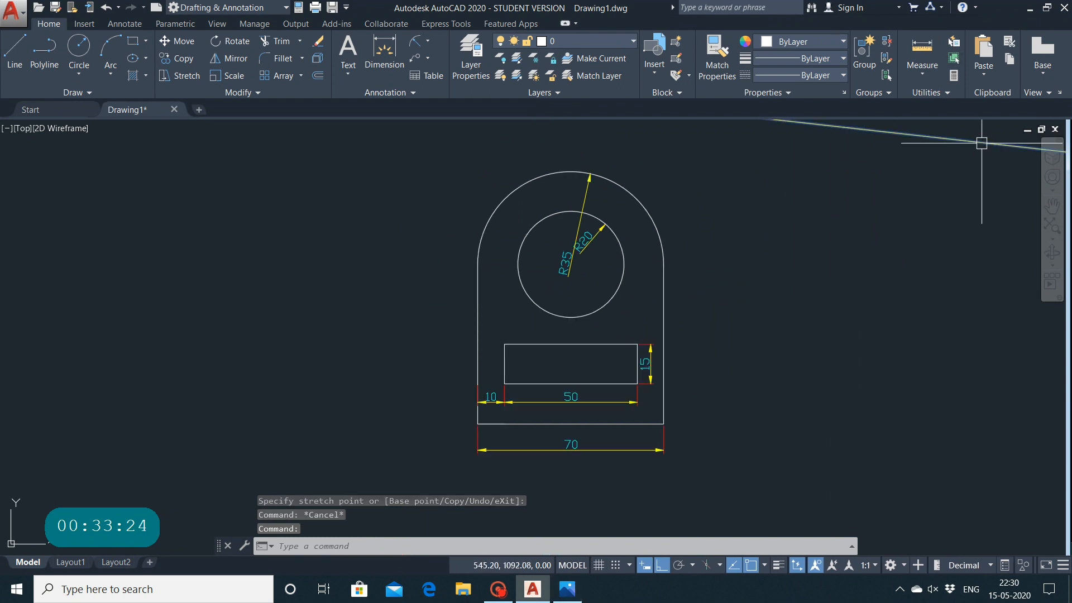
key("Escape")
key("Escape")
key("Escape")
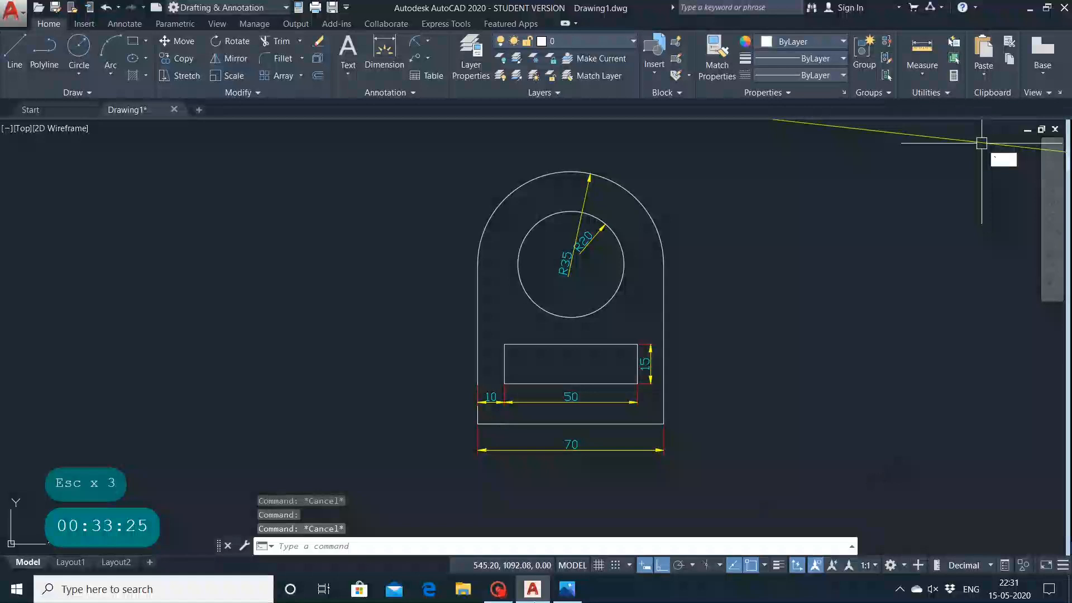
Switch to Photos to compare the dimensioned plate with the reference image learn-AutoCAD4.png, and close the image
left_click(566, 589)
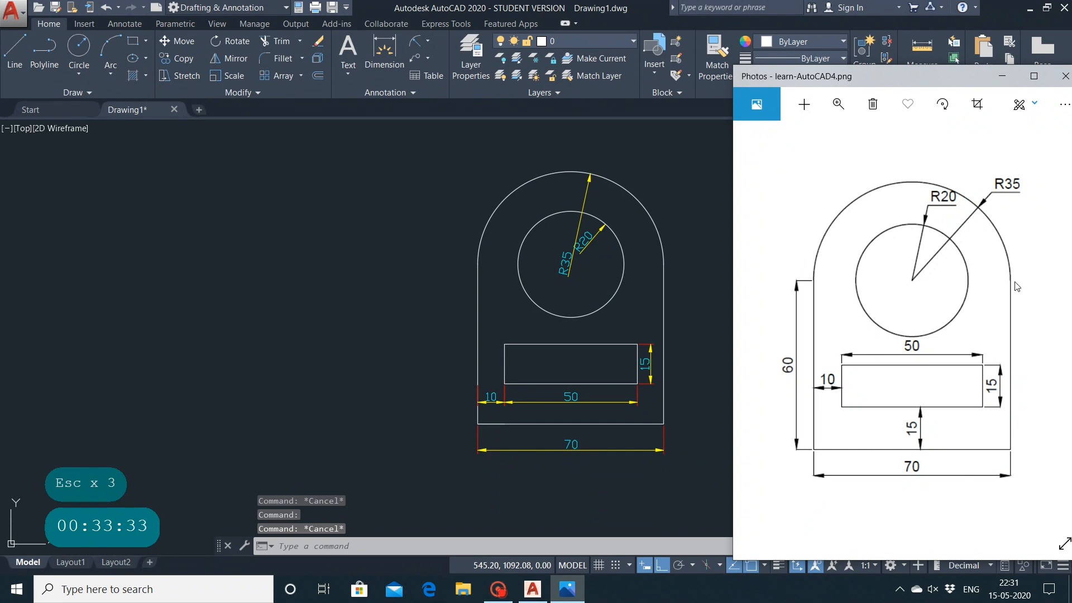
left_click(1066, 76)
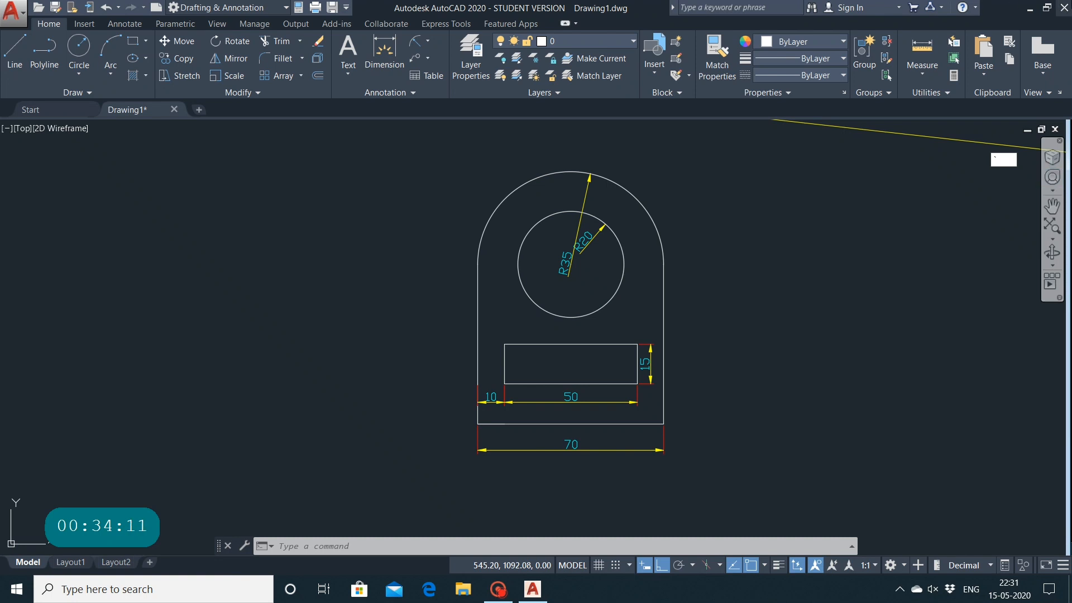
Exit AutoCAD and discard the changes to Drawing1.dwg
left_click(1067, 7)
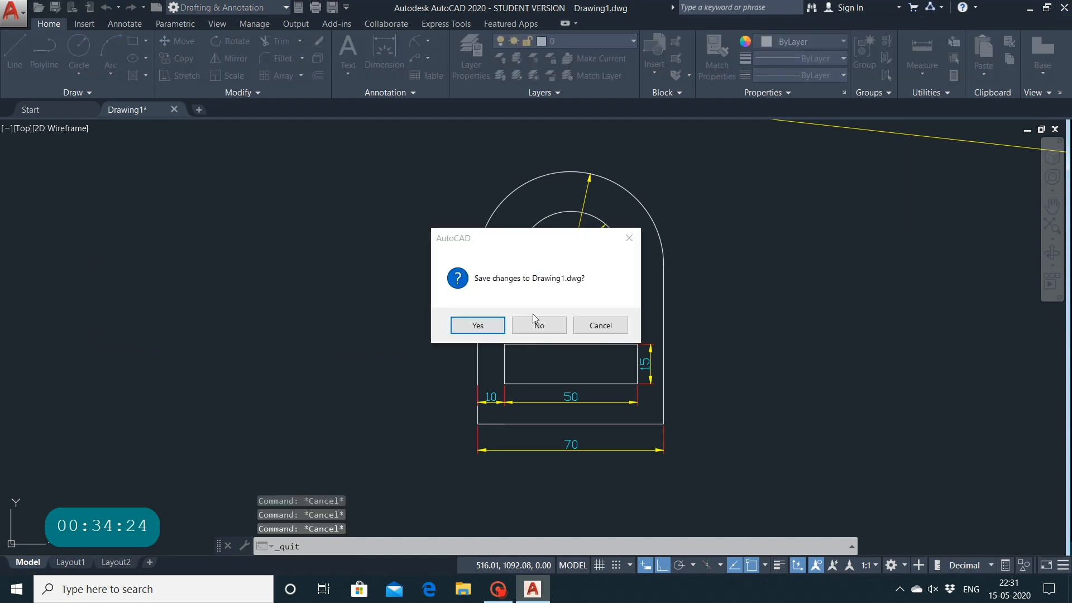
left_click(538, 326)
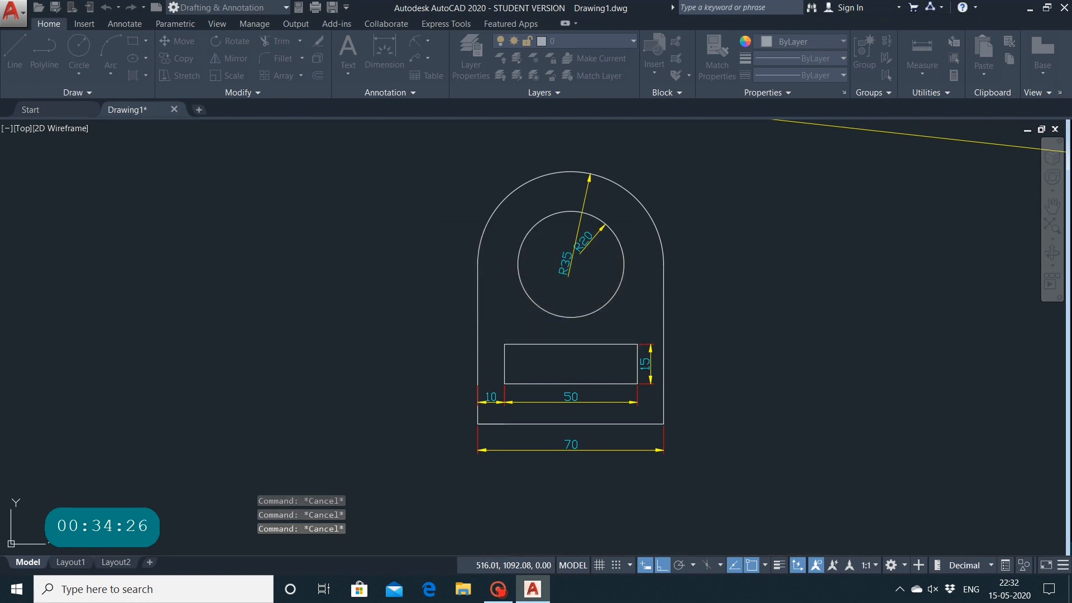